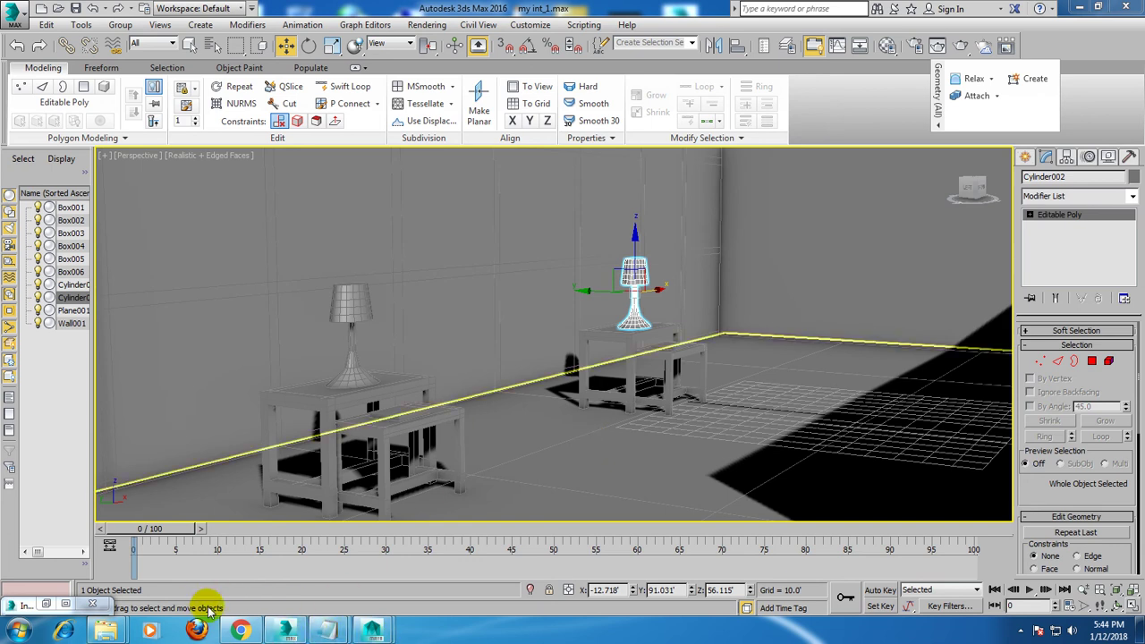
Delete the 'continue to part 2' and 'Thanks for watching..' lines, retitle the notes Part 2, and minimize Notepad.
click(327, 630)
click(289, 562)
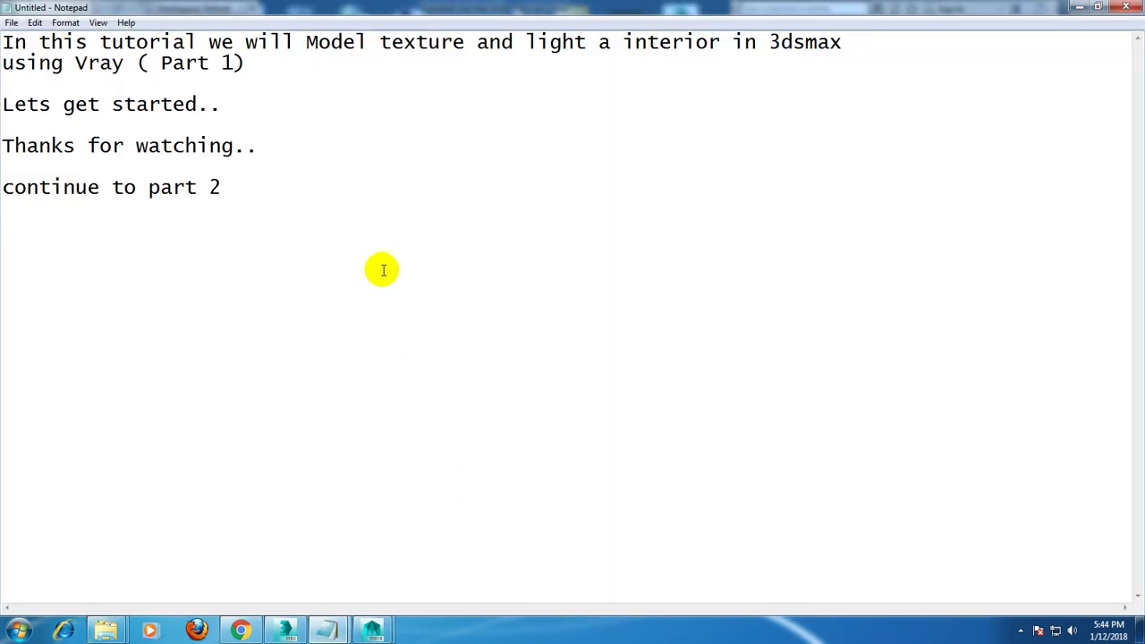
drag(381, 268, 4, 178)
key(Delete)
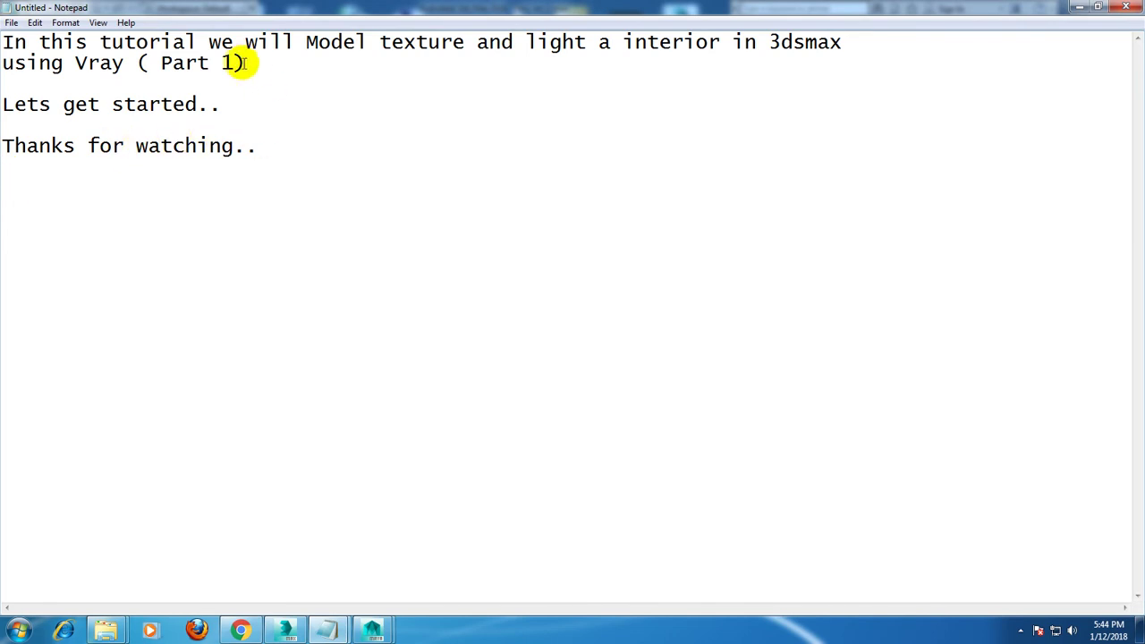
drag(280, 171, 4, 143)
key(Delete)
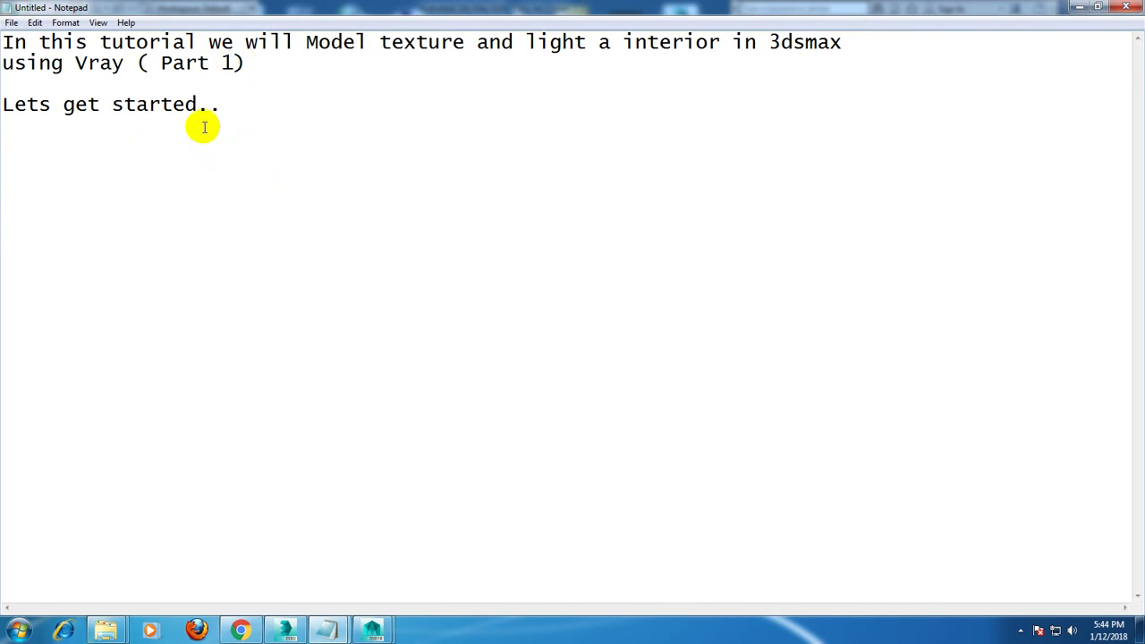
text(2)
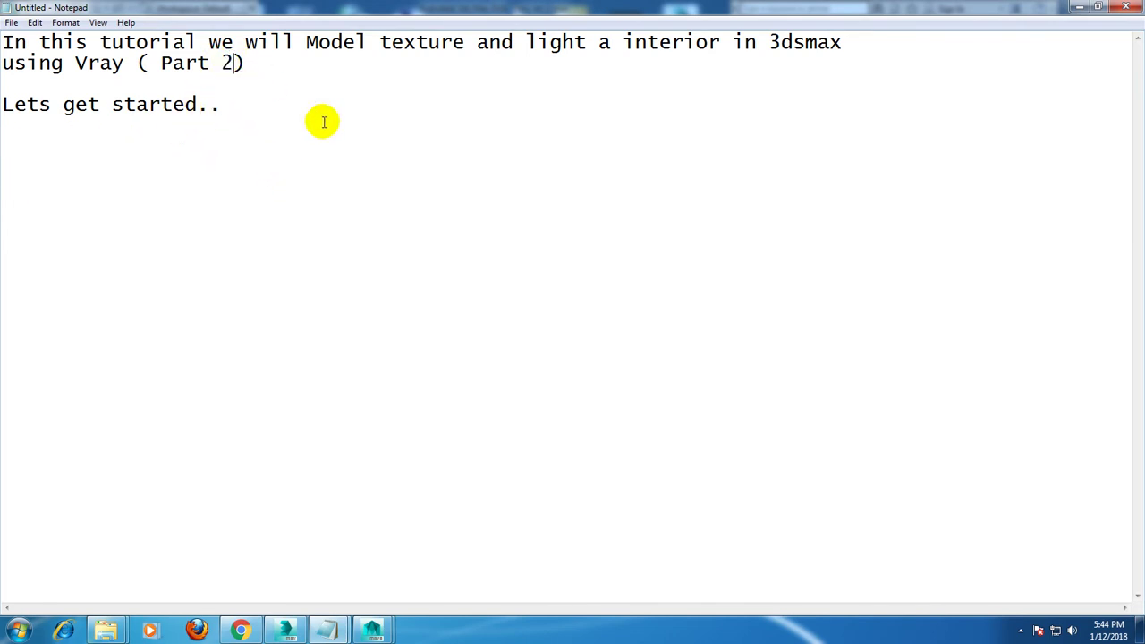
click(1080, 9)
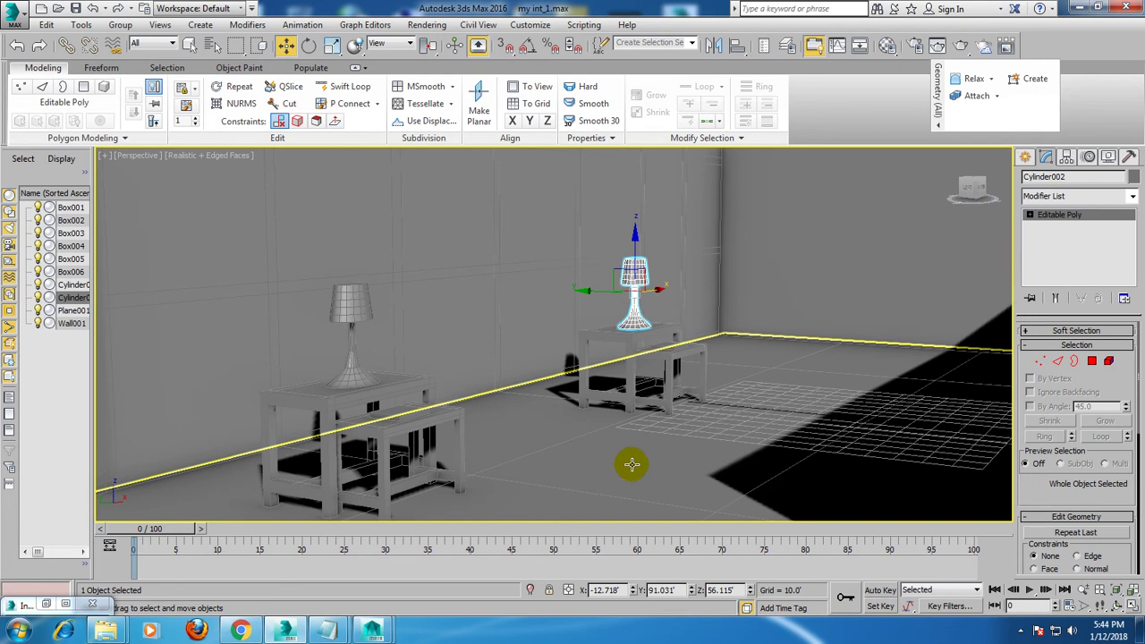
Orbit the room view and bring up the Interior-Design-apartment.jpg reference render.
mouse_move(702, 420)
alt+middle_down()
mouse_move(707, 409)
mouse_move(656, 409)
mouse_move(703, 414)
mouse_move(621, 443)
mouse_move(610, 435)
alt+middle_up()
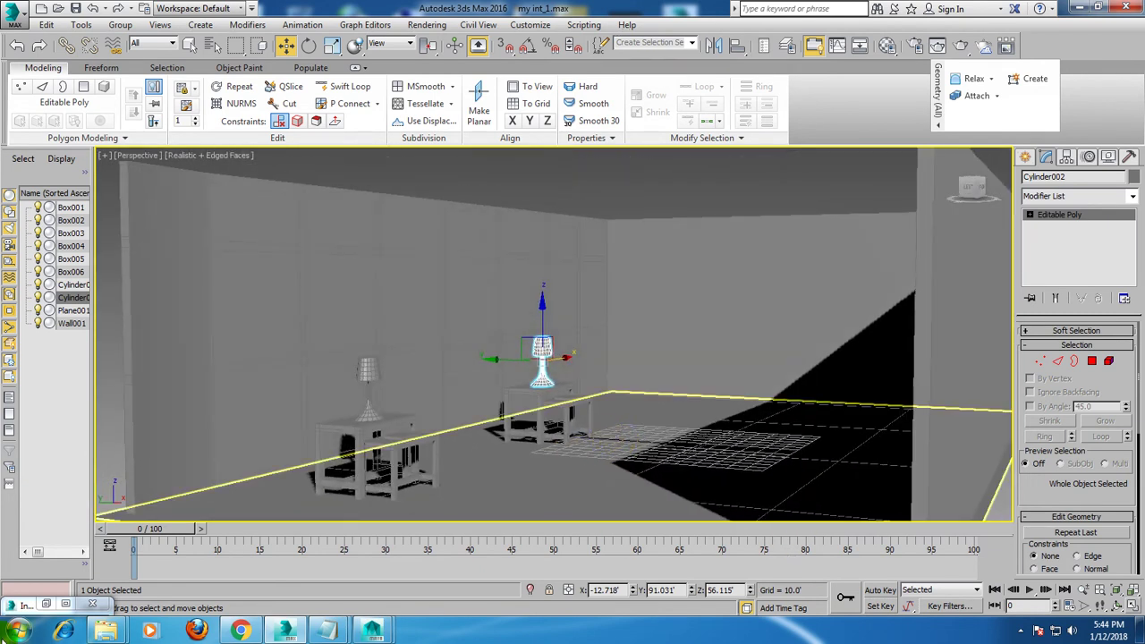
click(45, 603)
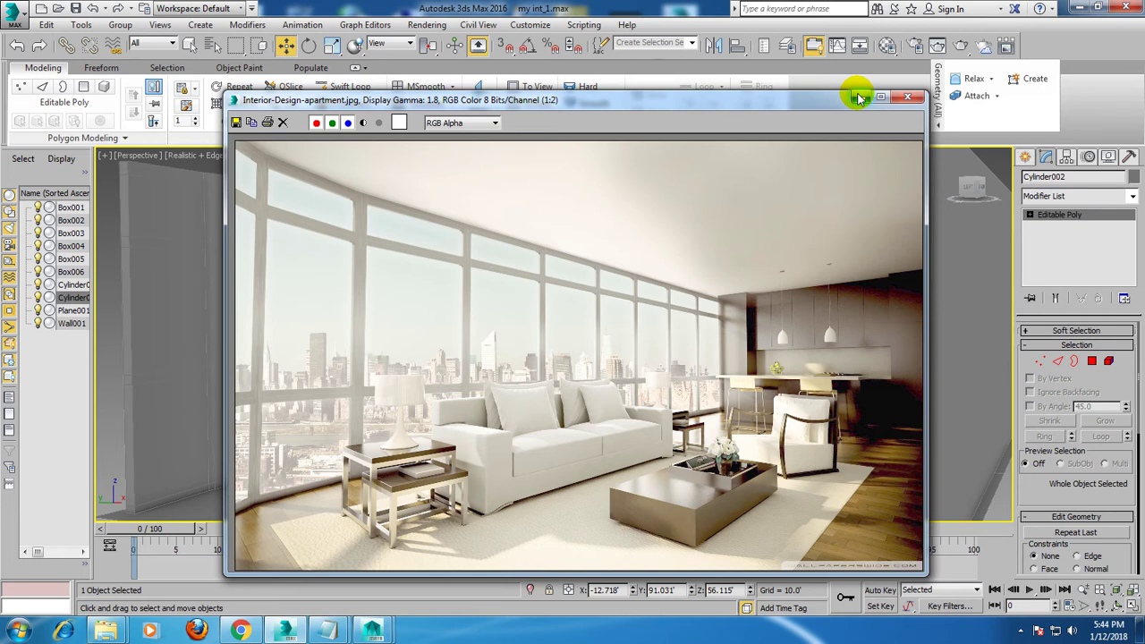
Minimize the reference render and hide the floor plane Plane001 with Hide Selection.
click(857, 97)
scroll(674, 383, up, 3)
mouse_move(731, 334)
alt+middle_down()
mouse_move(705, 385)
mouse_move(592, 266)
alt+middle_up()
right_click(567, 265)
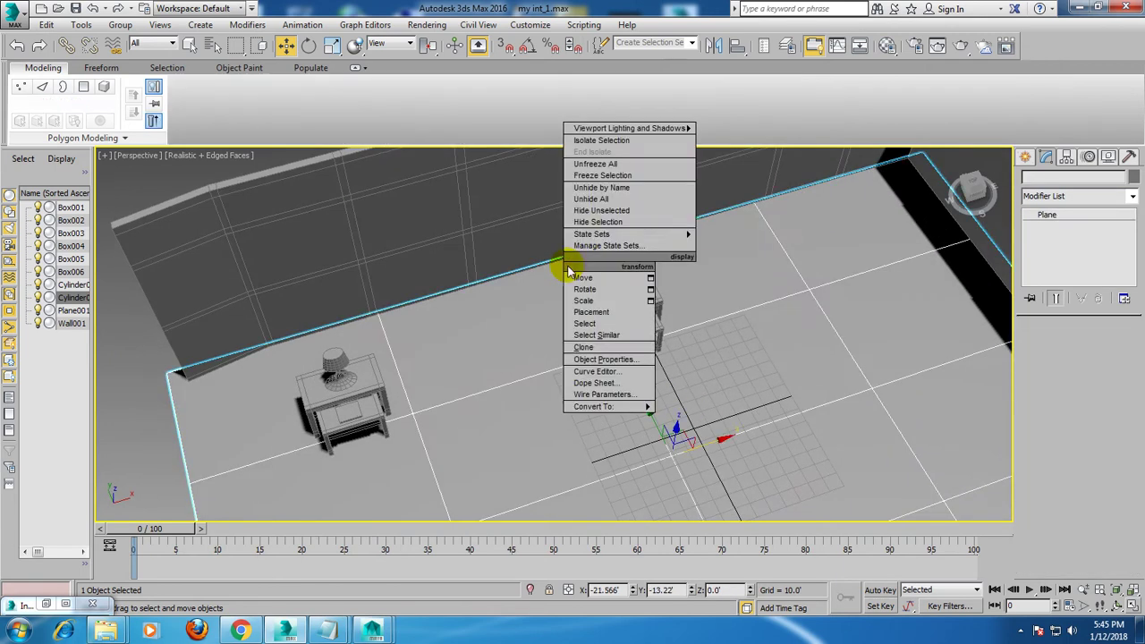
click(582, 222)
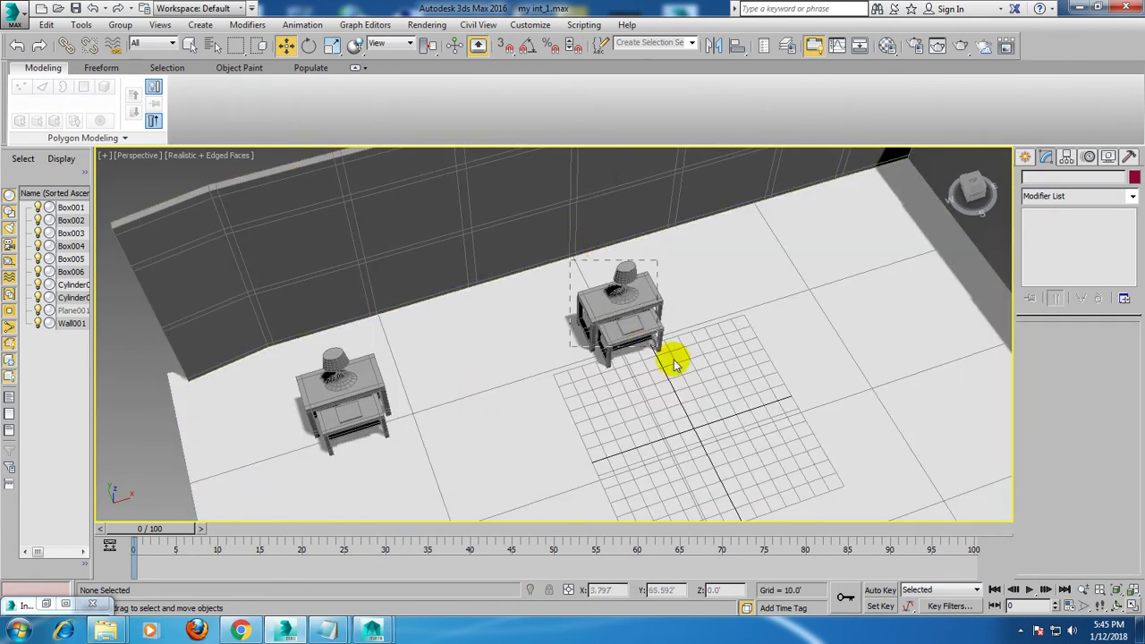
drag(671, 361, 670, 317)
alt+middle_drag(670, 317, 670, 274)
Pick ChamferBox from the Extended Primitives set in the Create panel.
click(1033, 158)
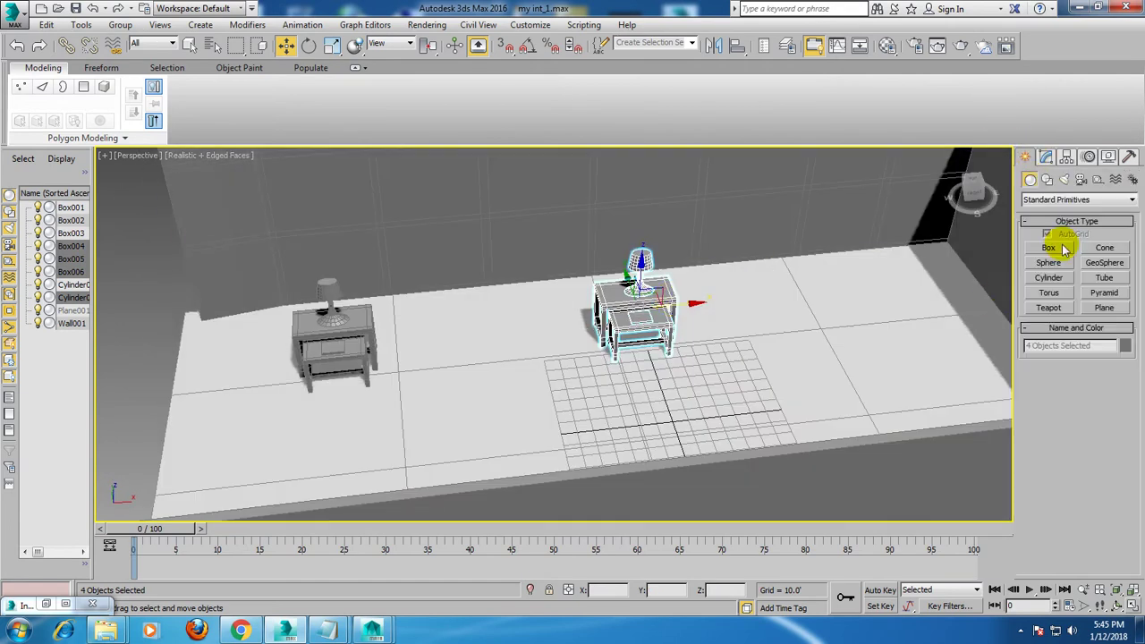
alt+middle_drag(652, 402, 671, 383)
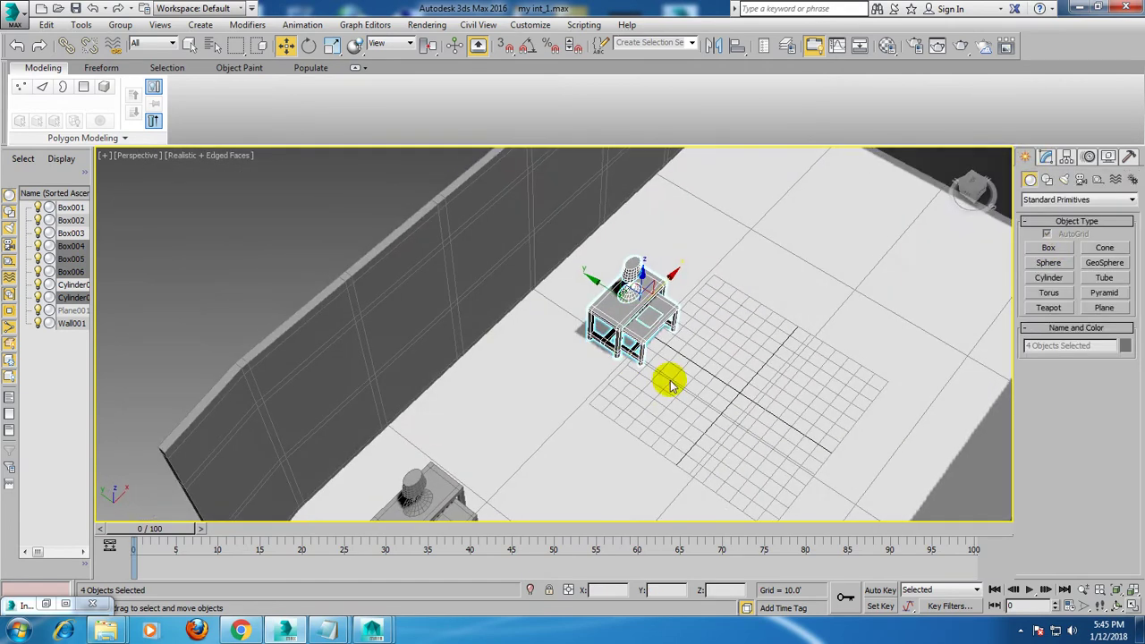
click(1078, 199)
click(1057, 222)
click(1049, 263)
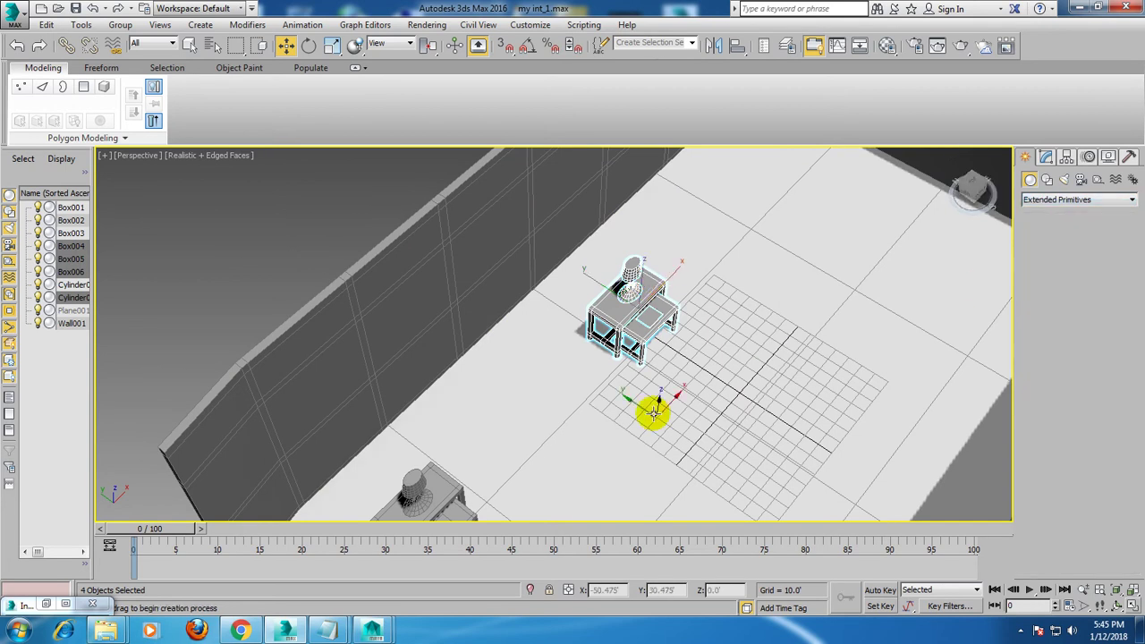
alt+middle_drag(652, 481, 547, 524)
key(alt+w)
key(alt+w)
Draw a flat ChamferBox on the floor between the two side tables in the Top view.
scroll(613, 340, down, 5)
mouse_move(608, 427)
middle_down()
mouse_move(551, 238)
mouse_move(626, 382)
middle_up()
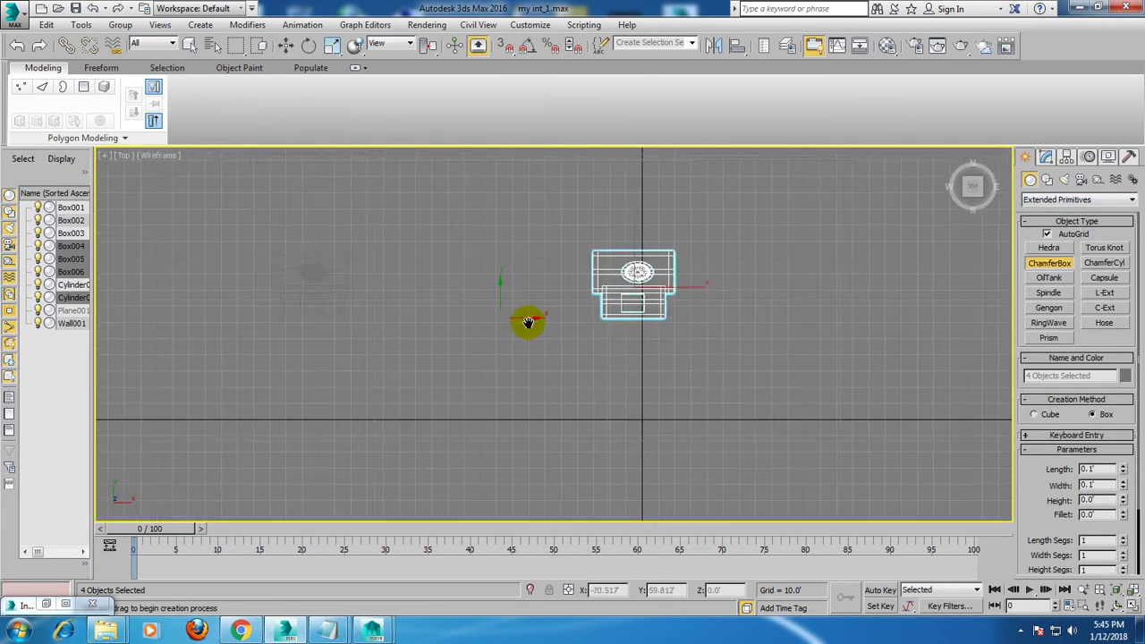
click(363, 239)
drag(363, 240, 586, 314)
click(585, 300)
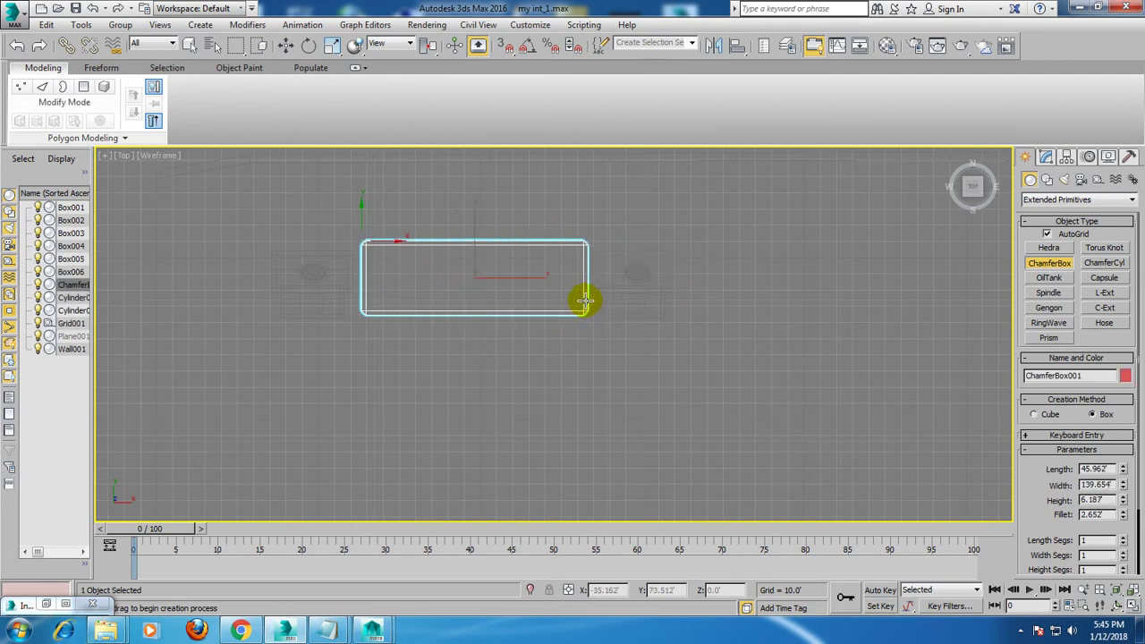
click(582, 300)
Maximize the Perspective view and compare the new slab against the reference render.
key(w)
key(alt+w)
right_click(695, 480)
key(alt+w)
mouse_move(705, 336)
alt+middle_down()
mouse_move(721, 386)
mouse_move(680, 427)
mouse_move(629, 429)
mouse_move(664, 442)
alt+middle_up()
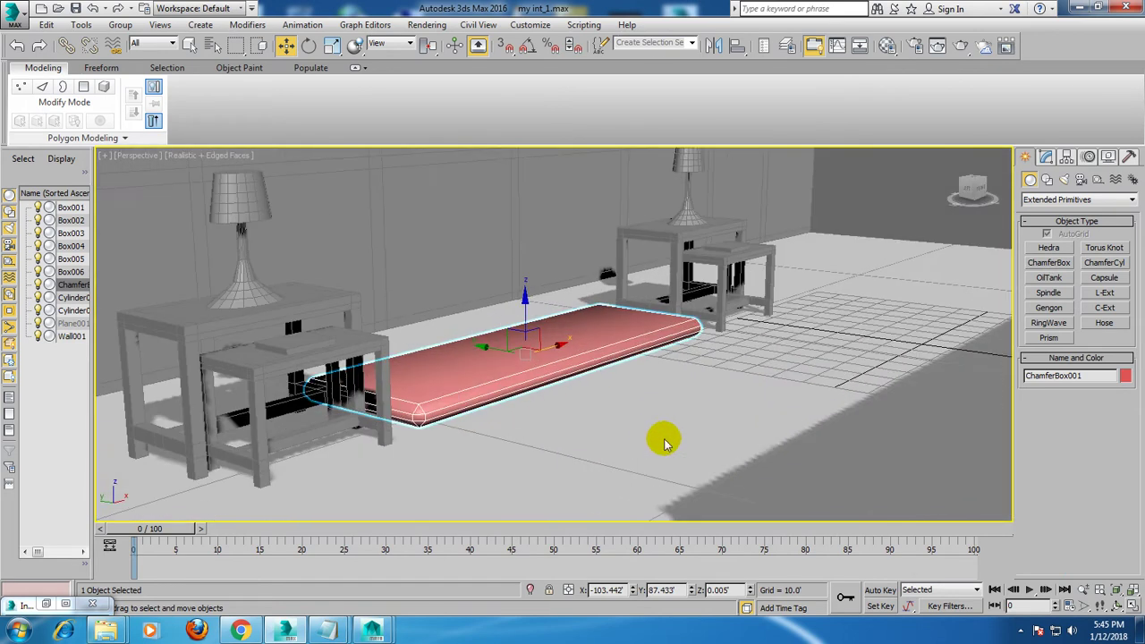
click(43, 605)
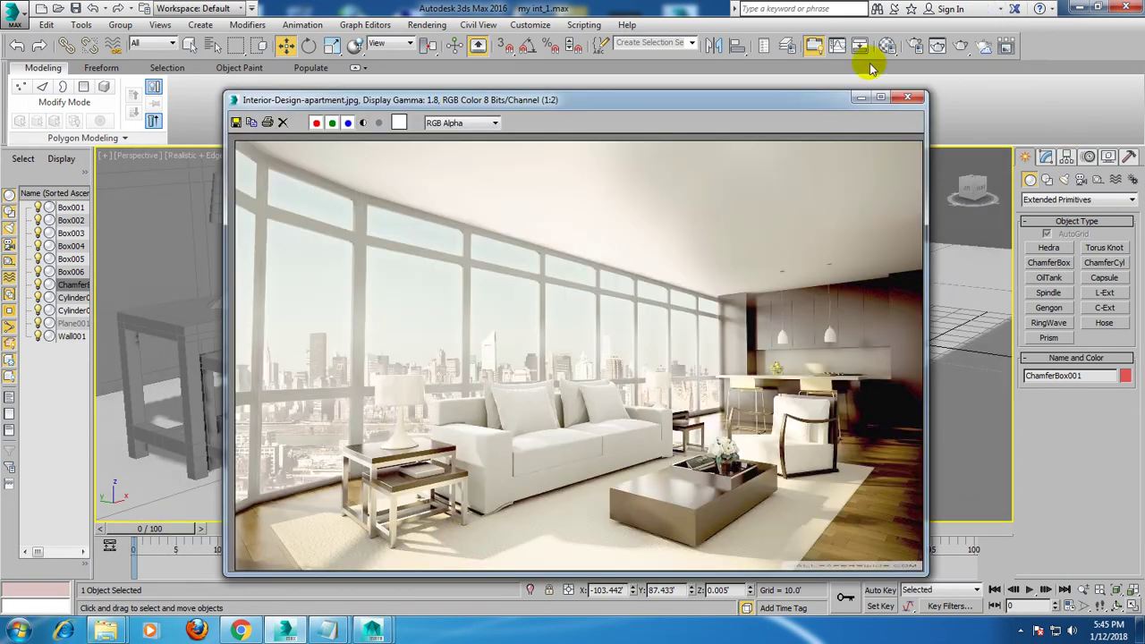
click(881, 96)
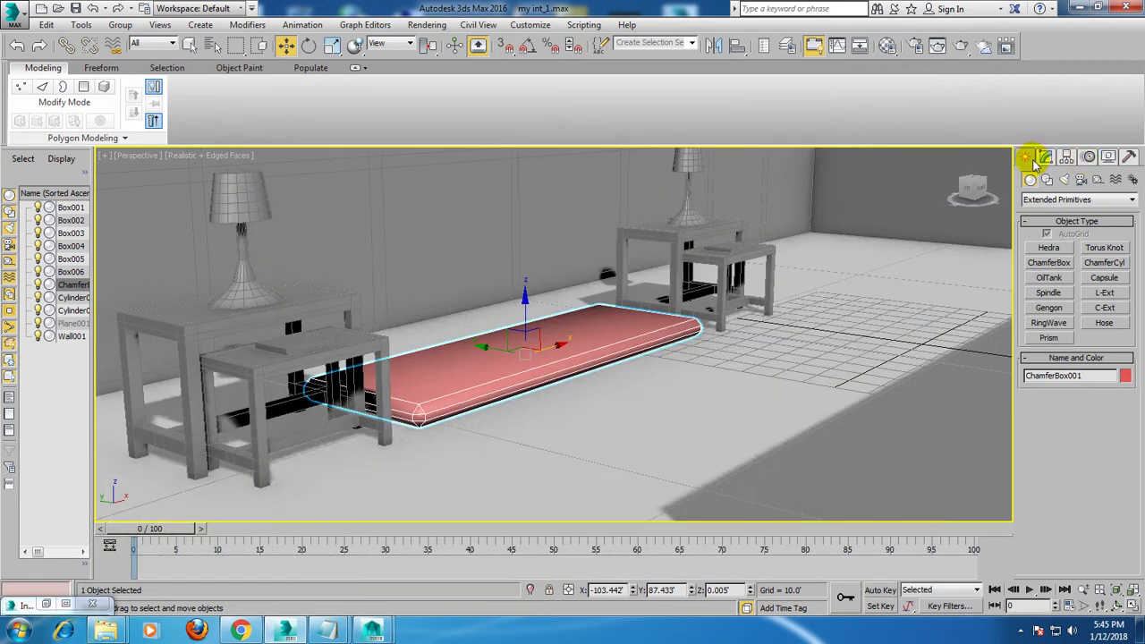
Give the chamfer box Height 7.858, Fillet 1.26 and Fillet Segs 2, and scale it taller.
click(1046, 157)
mouse_move(1123, 381)
mouse_down()
mouse_move(1120, 358)
mouse_move(1124, 412)
mouse_up()
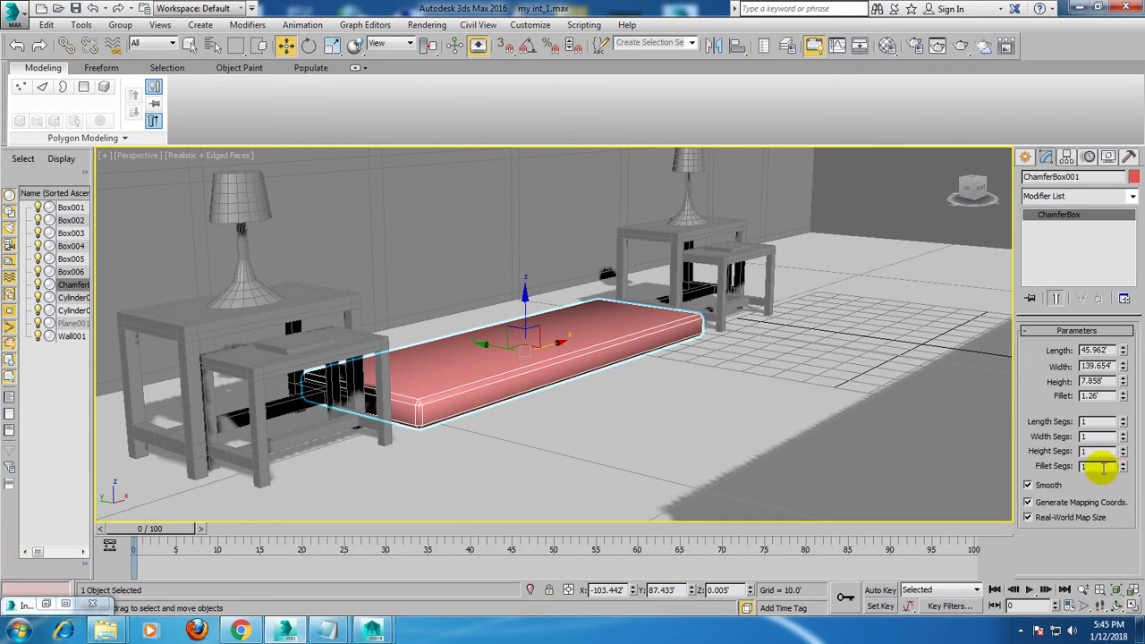
mouse_move(1120, 465)
mouse_down()
mouse_move(1128, 452)
mouse_move(1138, 472)
mouse_move(8, 461)
mouse_up()
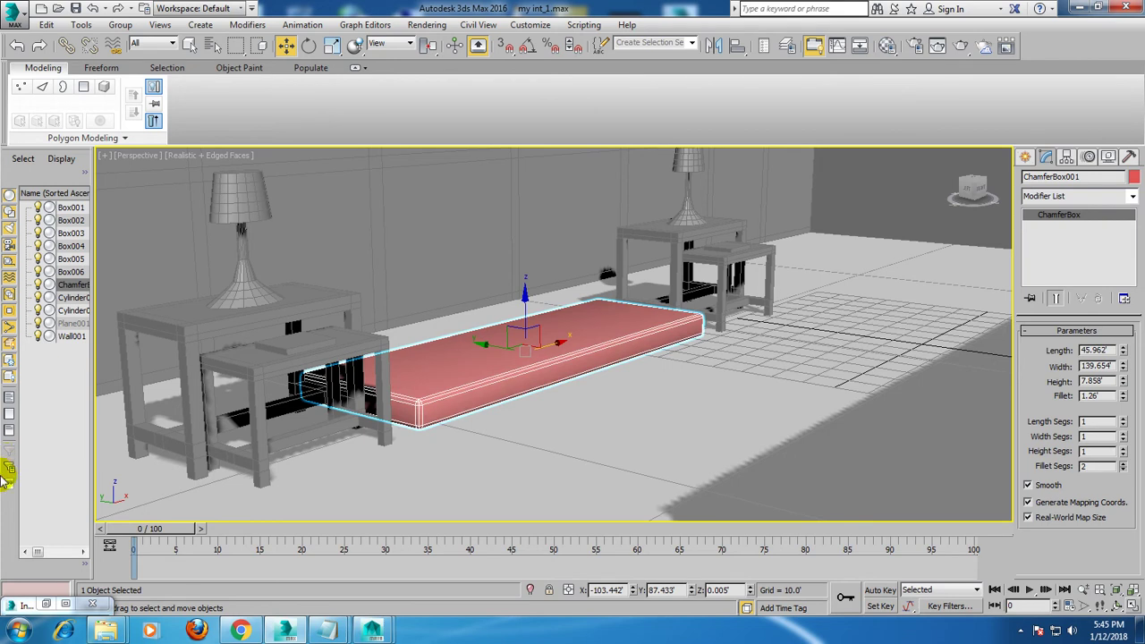
mouse_move(443, 418)
alt+middle_down()
mouse_move(485, 349)
mouse_move(414, 390)
mouse_move(525, 293)
alt+middle_up()
key(r)
mouse_move(525, 292)
mouse_down()
mouse_move(524, 263)
mouse_move(524, 307)
mouse_up()
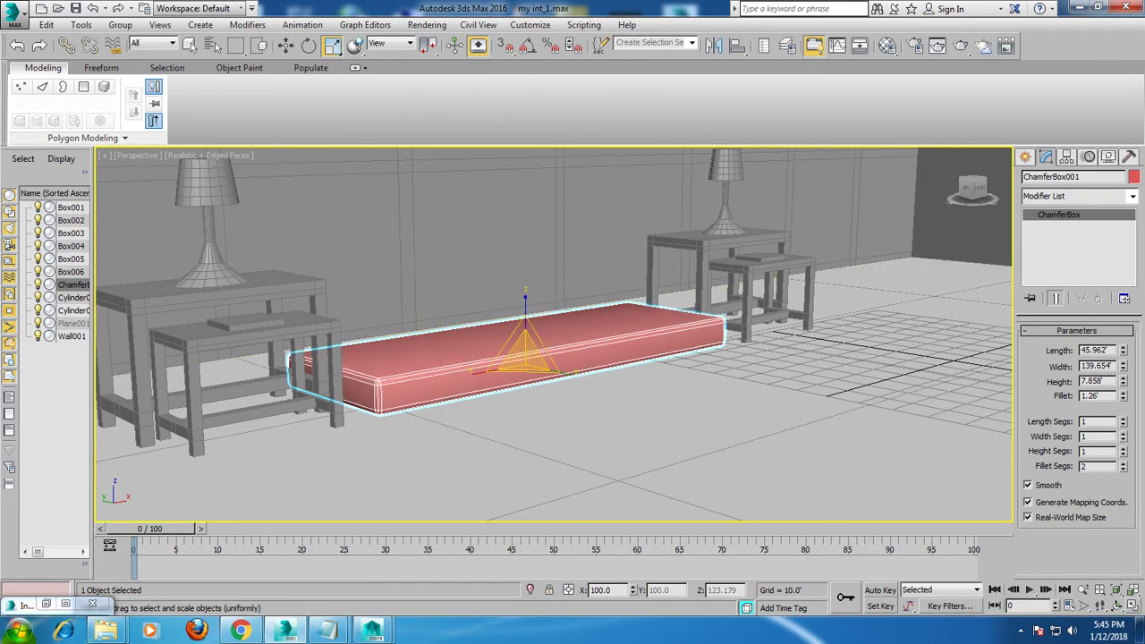
Check the reference render, then Shift-drag a copy of the box up on top of it.
click(52, 609)
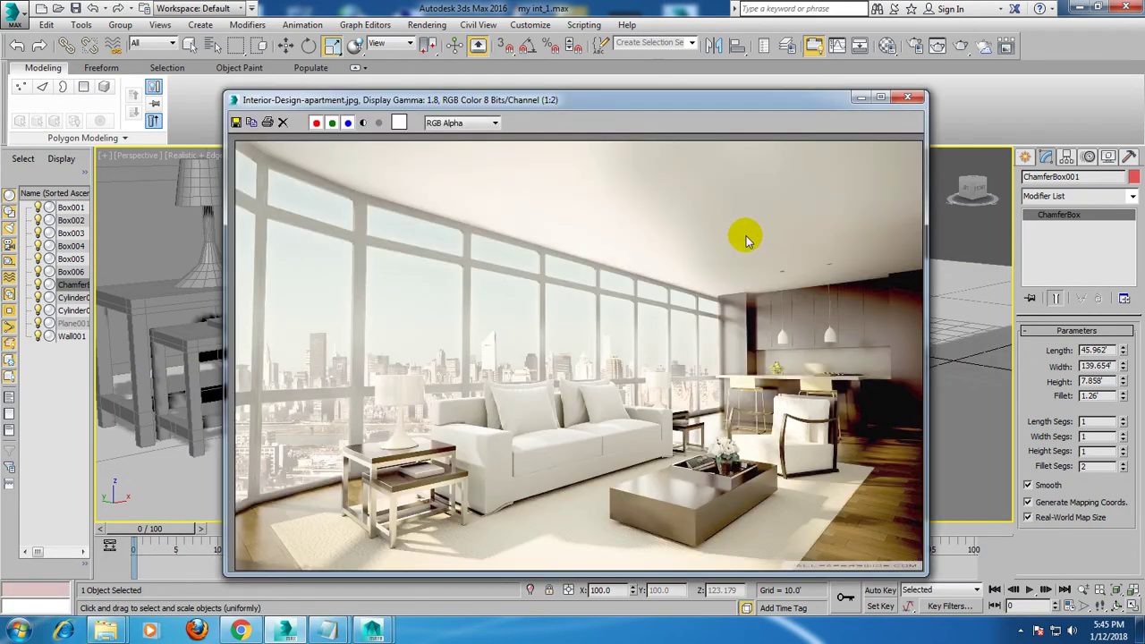
click(860, 97)
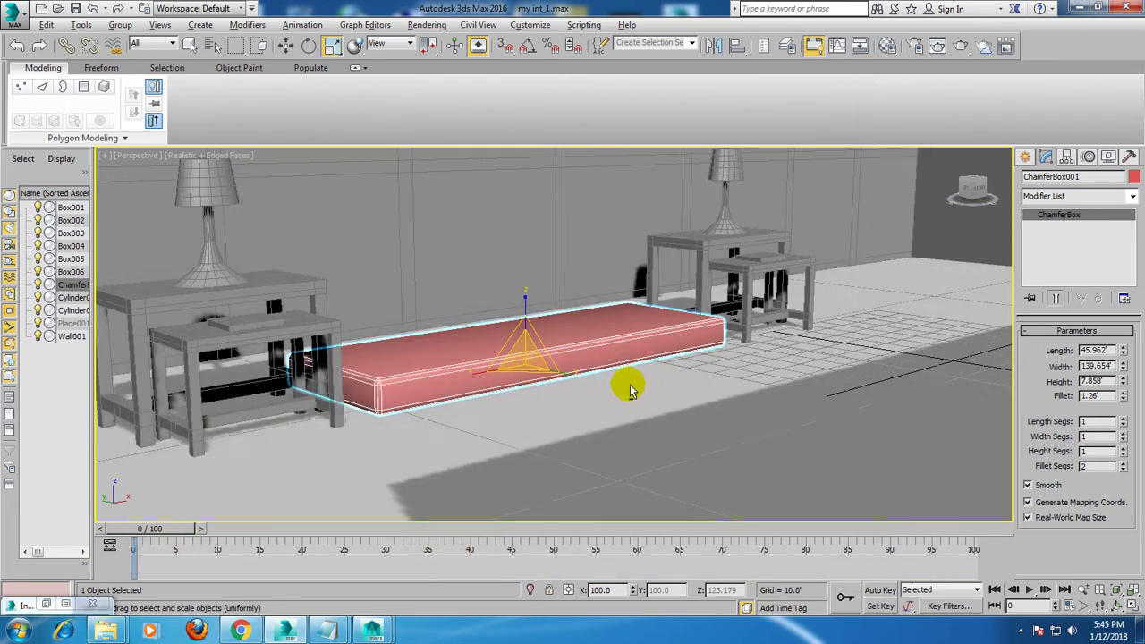
key(alt+q)
key(alt+q)
key(w)
mouse_move(510, 391)
alt+middle_down()
mouse_move(536, 328)
mouse_move(572, 325)
mouse_move(546, 322)
alt+middle_up()
mouse_move(516, 315)
shift+mouse_down()
mouse_move(506, 318)
mouse_move(506, 295)
mouse_move(535, 289)
shift+mouse_up()
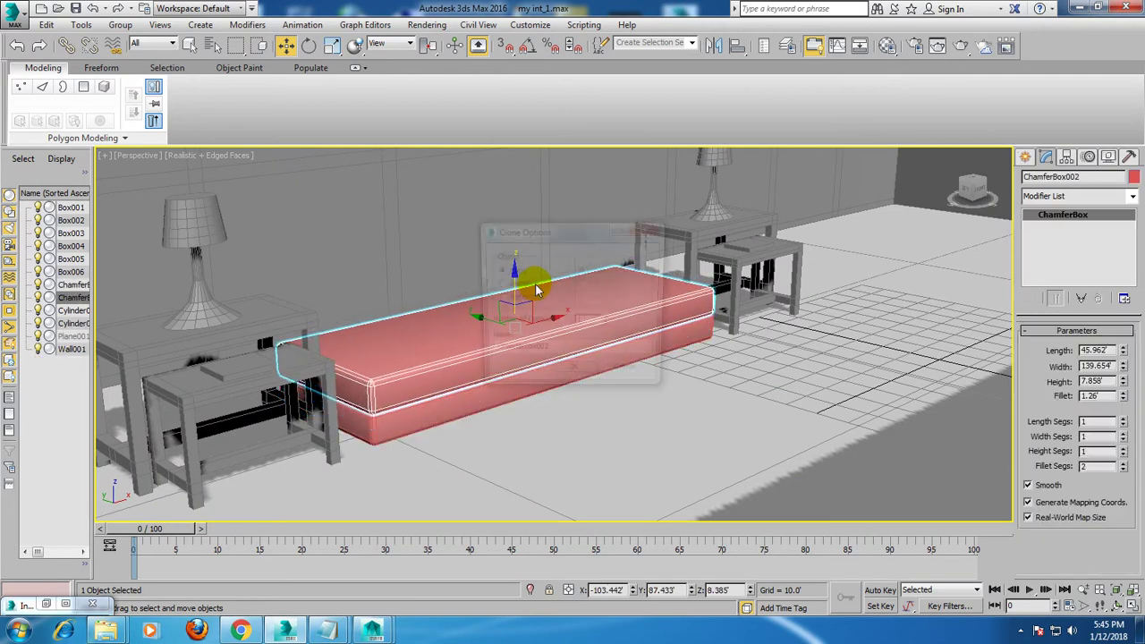
Confirm the ChamferBox002 clone, maximize the Top view, and right-click the copied box.
click(583, 376)
alt+middle_drag(614, 301, 552, 376)
key(alt+w)
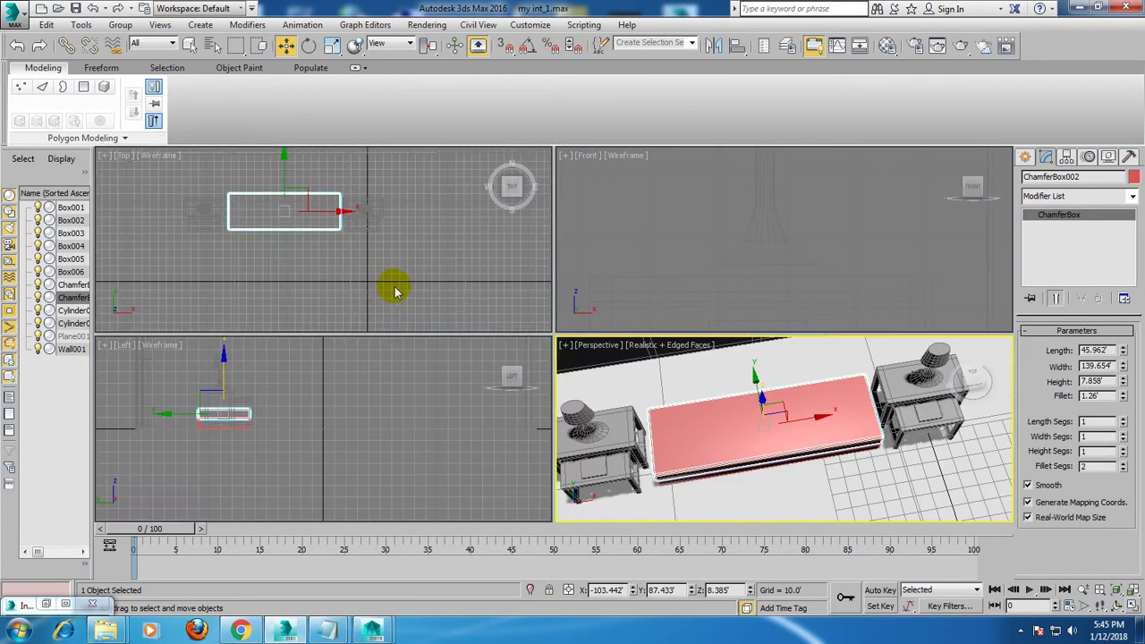
middle_click(397, 291)
key(alt+w)
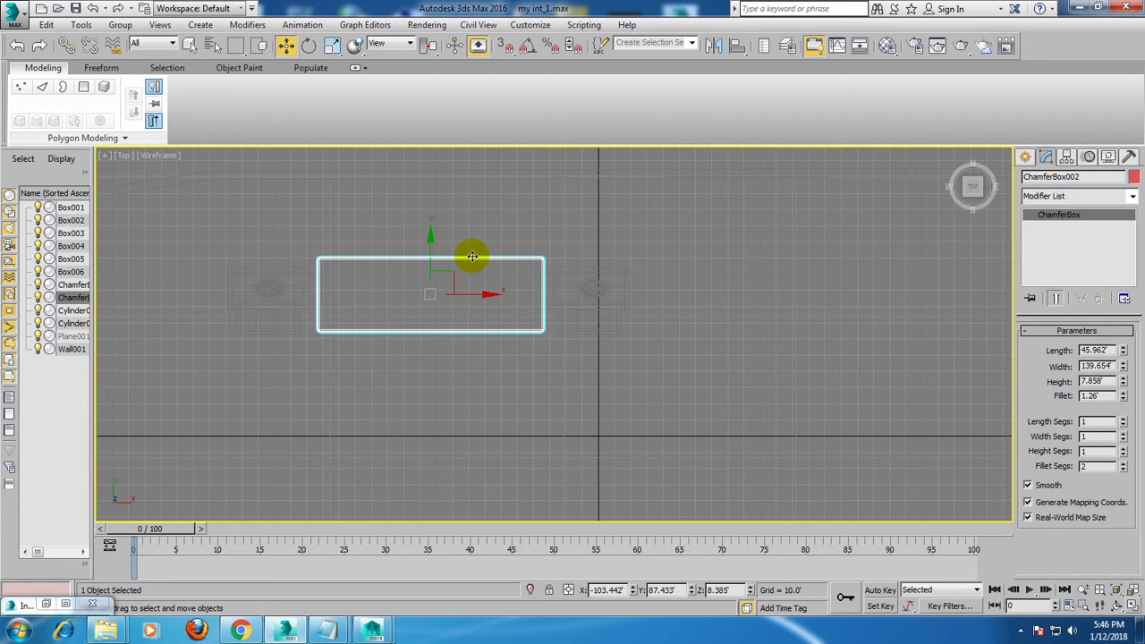
right_click(473, 256)
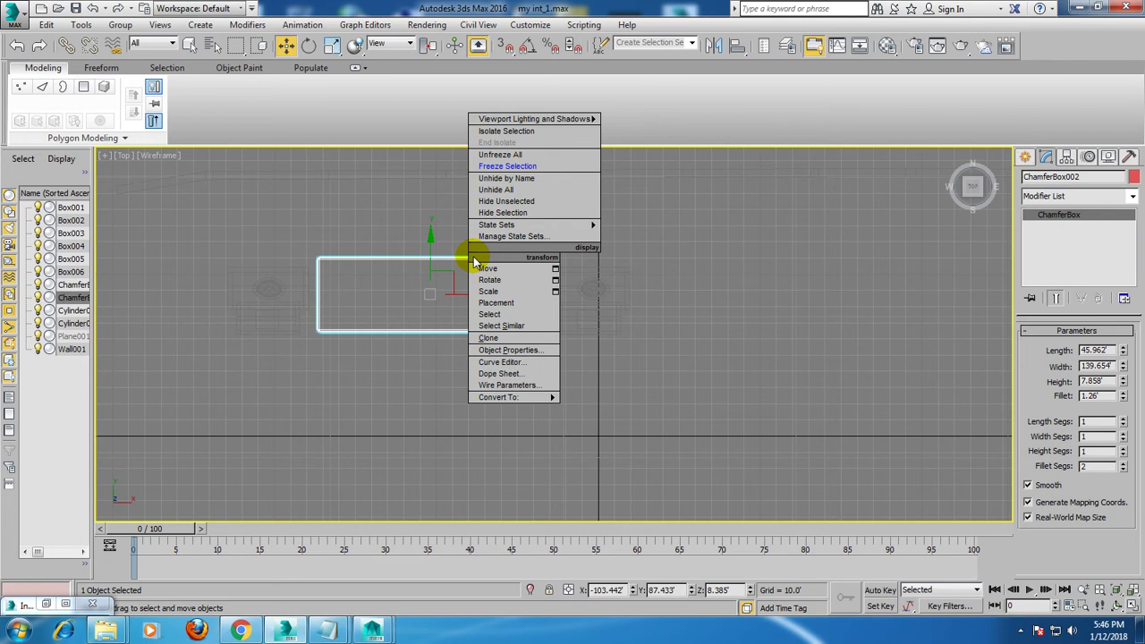
Make ChamferBox002 an Editable Poly, shorten it to about half length, and Shift-drag a copy.
click(617, 409)
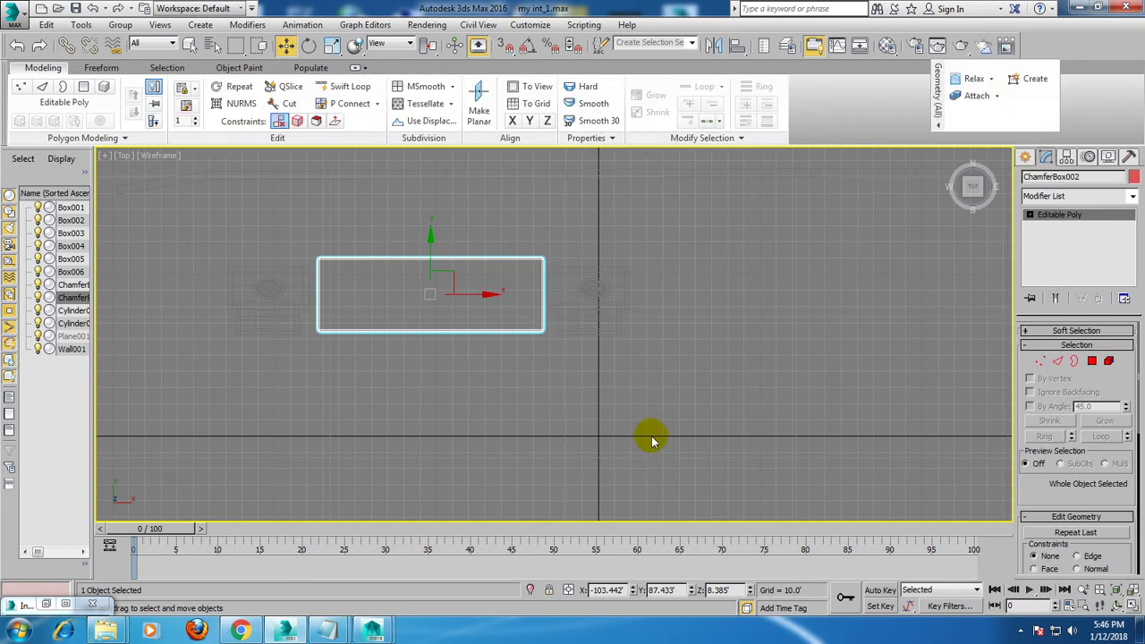
key(1)
drag(514, 205, 604, 435)
middle_drag(582, 335, 657, 356)
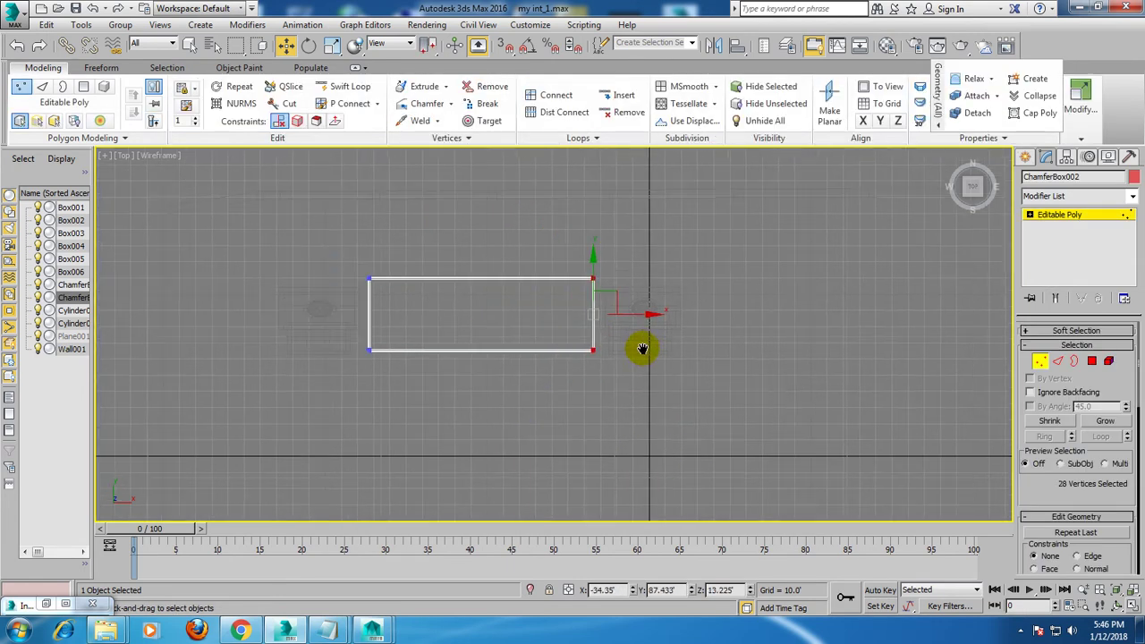
drag(664, 316, 554, 314)
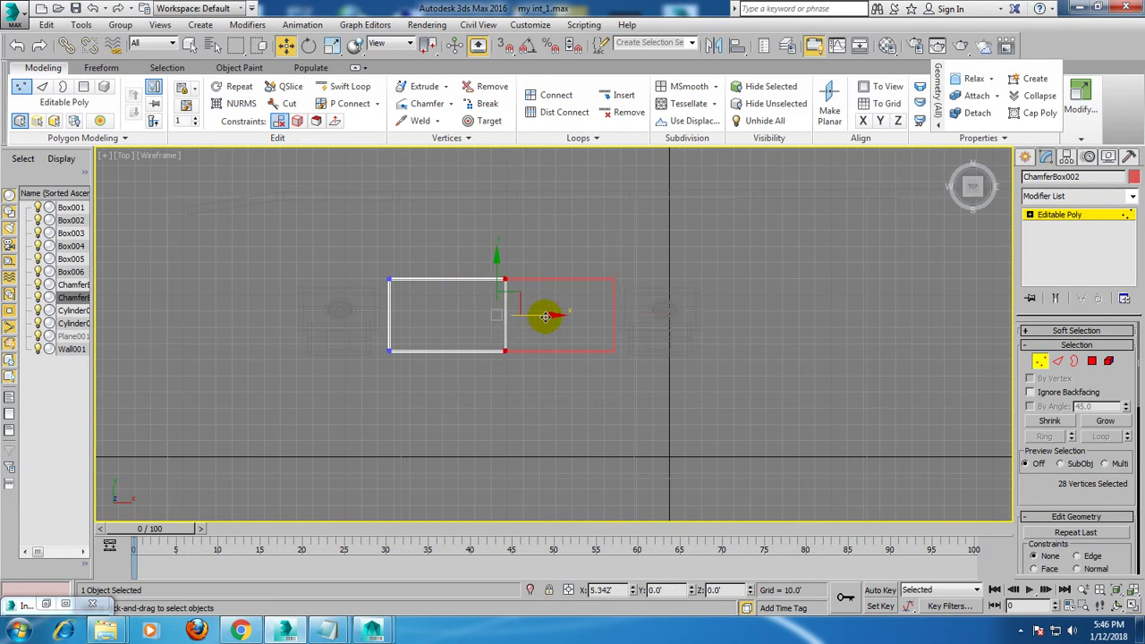
click(1063, 215)
drag(500, 315, 615, 327)
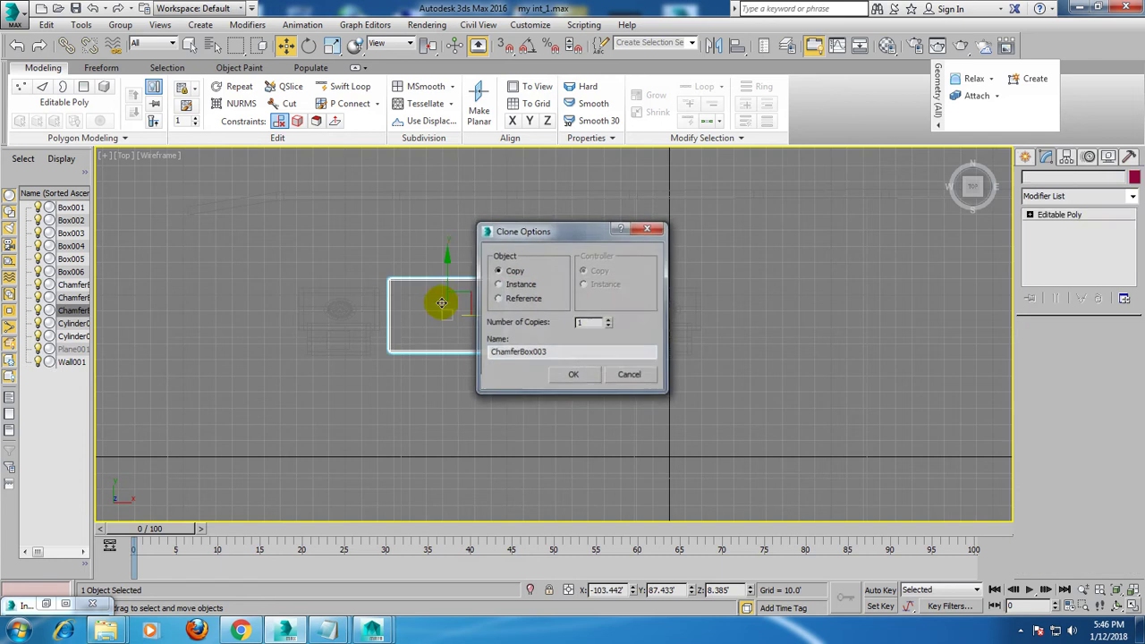
Nudge the cushion's right-edge vertices, then create the copy ChamferBox003.
key(Escape)
key(1)
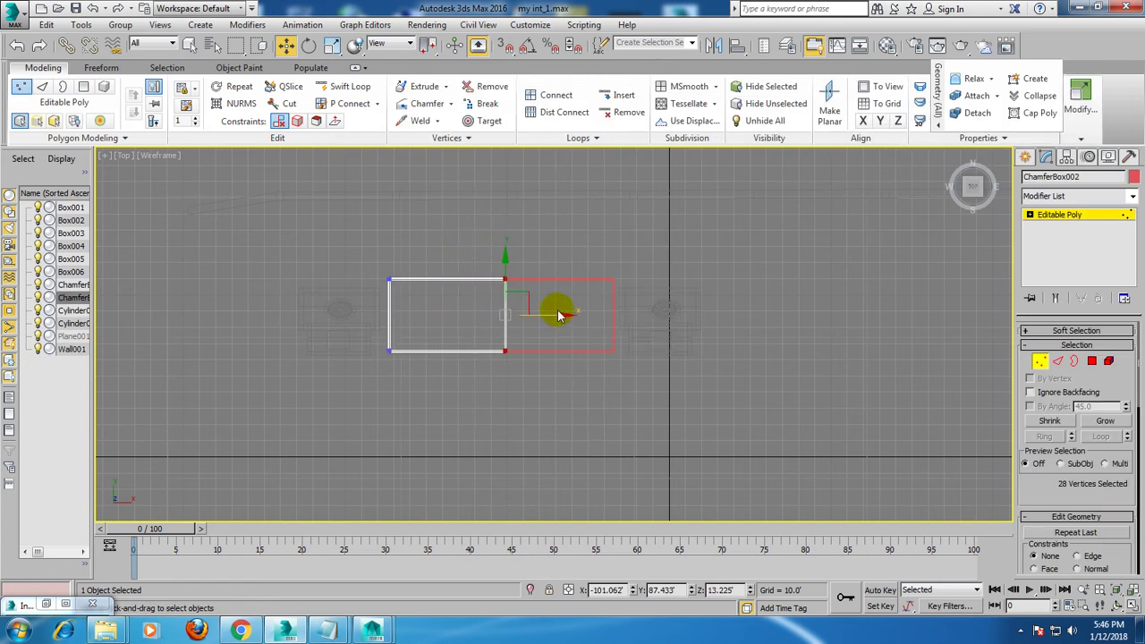
drag(555, 316, 617, 323)
click(1071, 222)
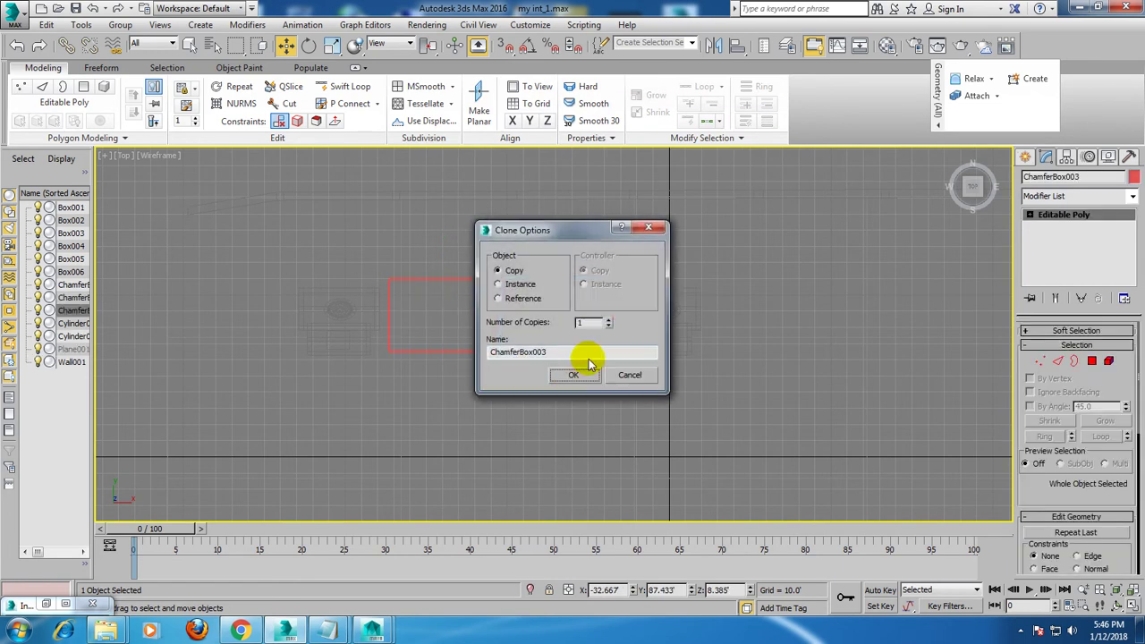
click(595, 373)
Stretch ChamferBox002's right-edge vertices out to meet the second cushion.
scroll(606, 322, up, 3)
click(430, 262)
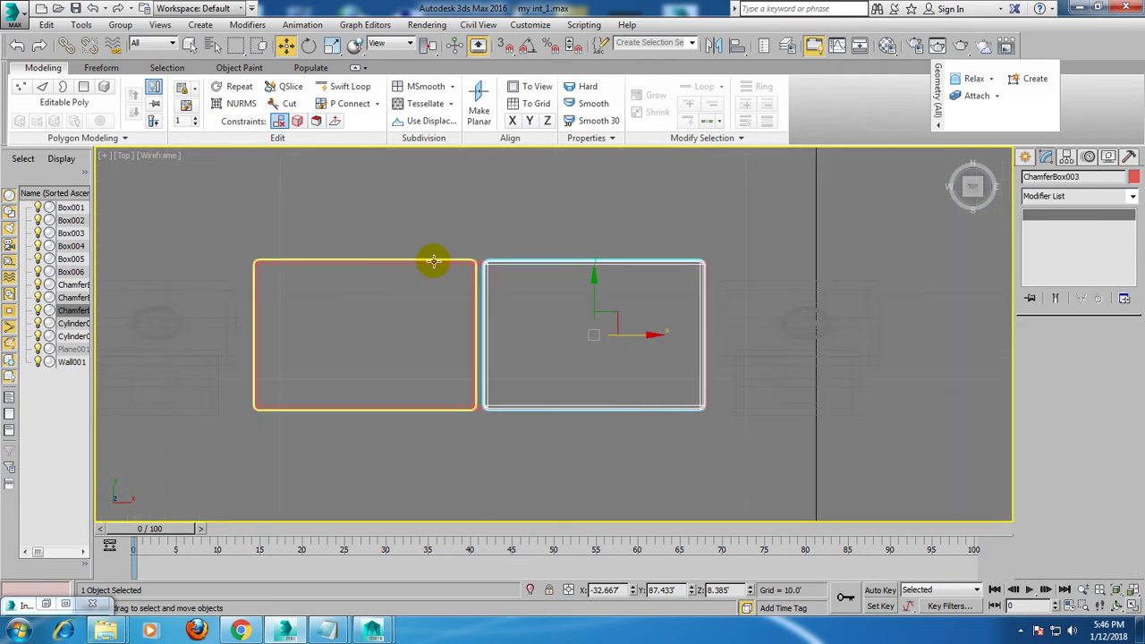
key(1)
drag(425, 220, 543, 524)
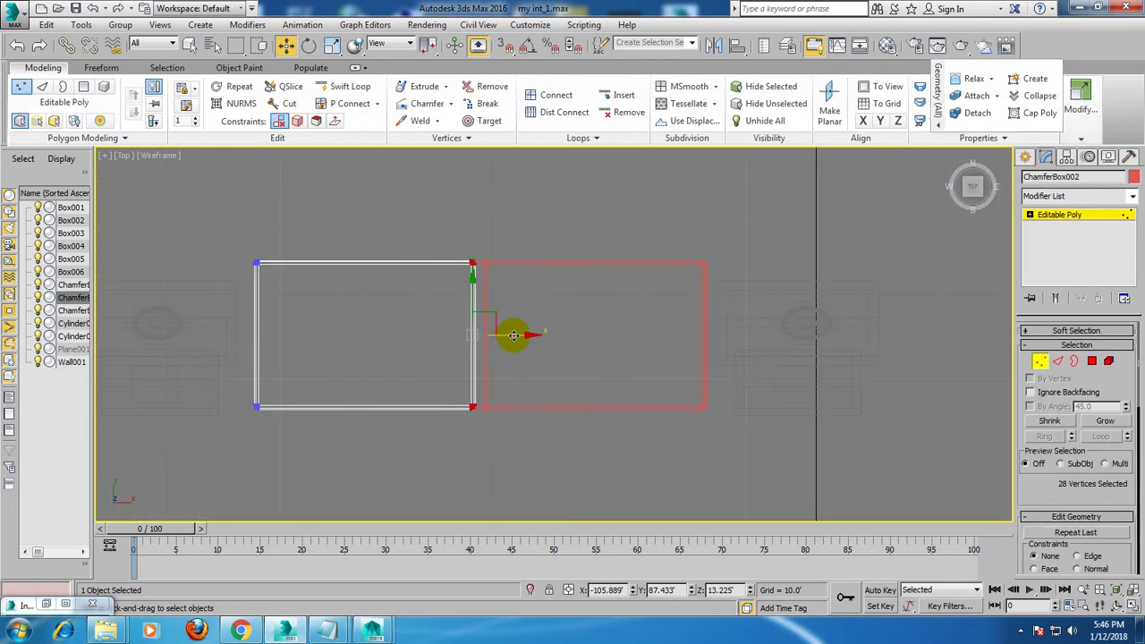
drag(515, 335, 522, 336)
click(536, 222)
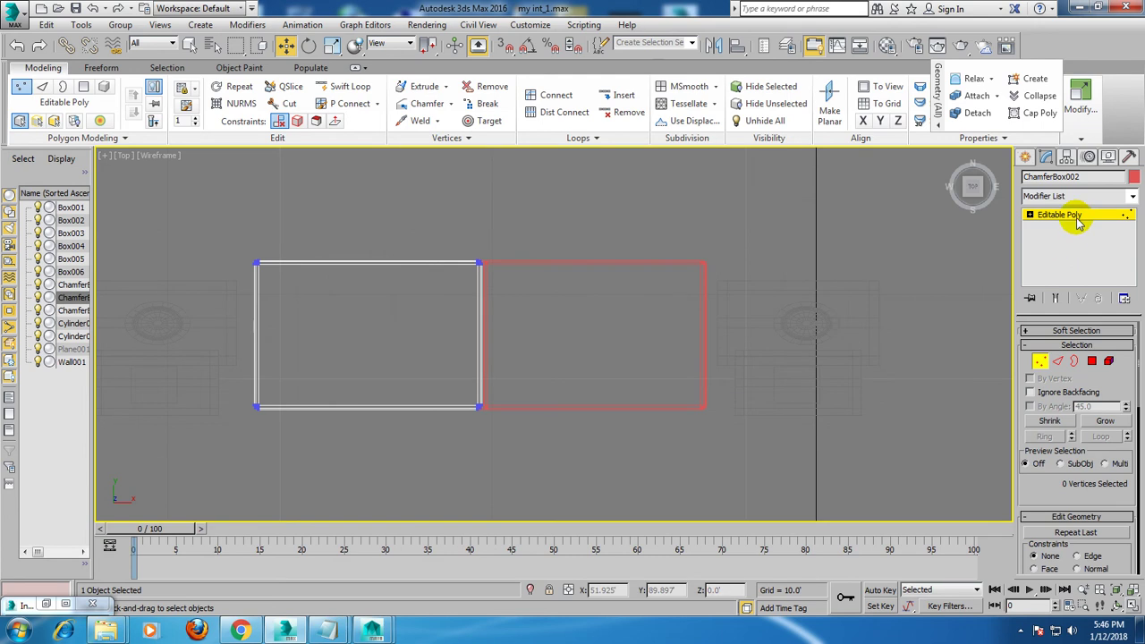
click(1078, 222)
Move ChamferBox003's left-edge vertices slightly left to close the gap.
click(609, 259)
key(1)
drag(517, 206, 454, 535)
drag(524, 336, 519, 336)
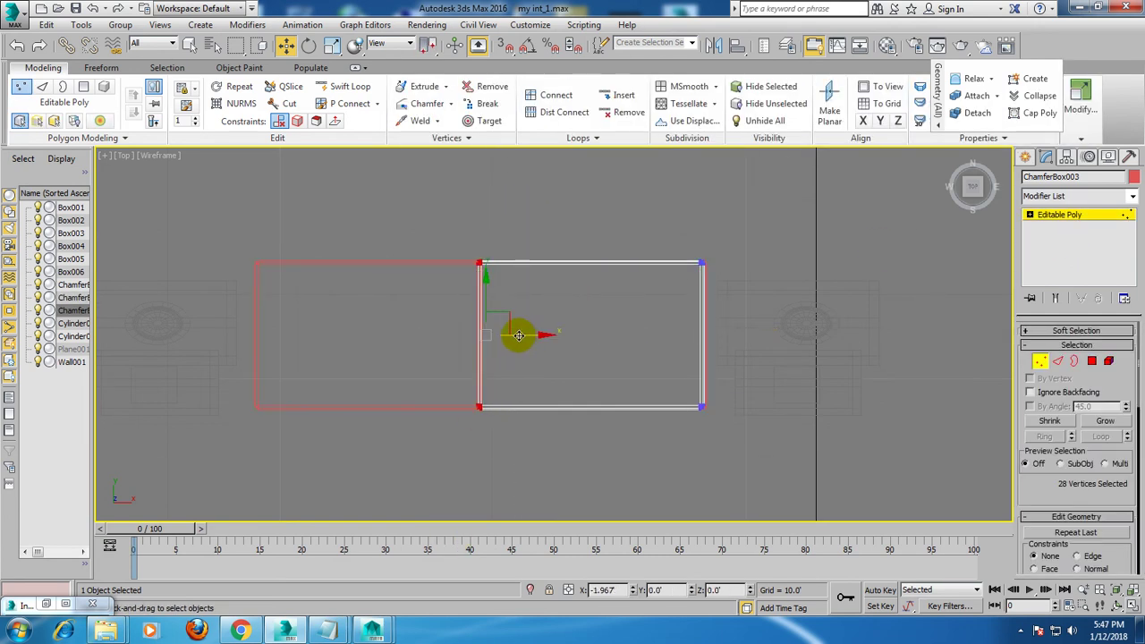
Check the two cushions in the maximized Perspective view against the reference render.
key(alt+w)
key(alt+w)
scroll(730, 334, down, 3)
mouse_move(729, 333)
alt+middle_down()
mouse_move(519, 363)
mouse_move(639, 397)
alt+middle_up()
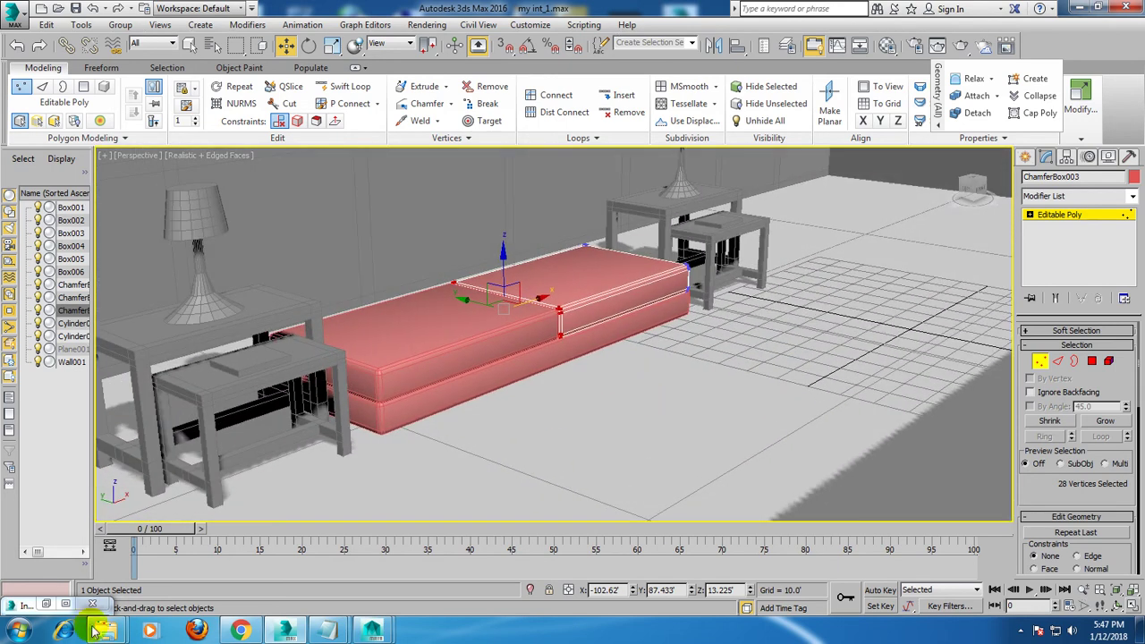
click(45, 607)
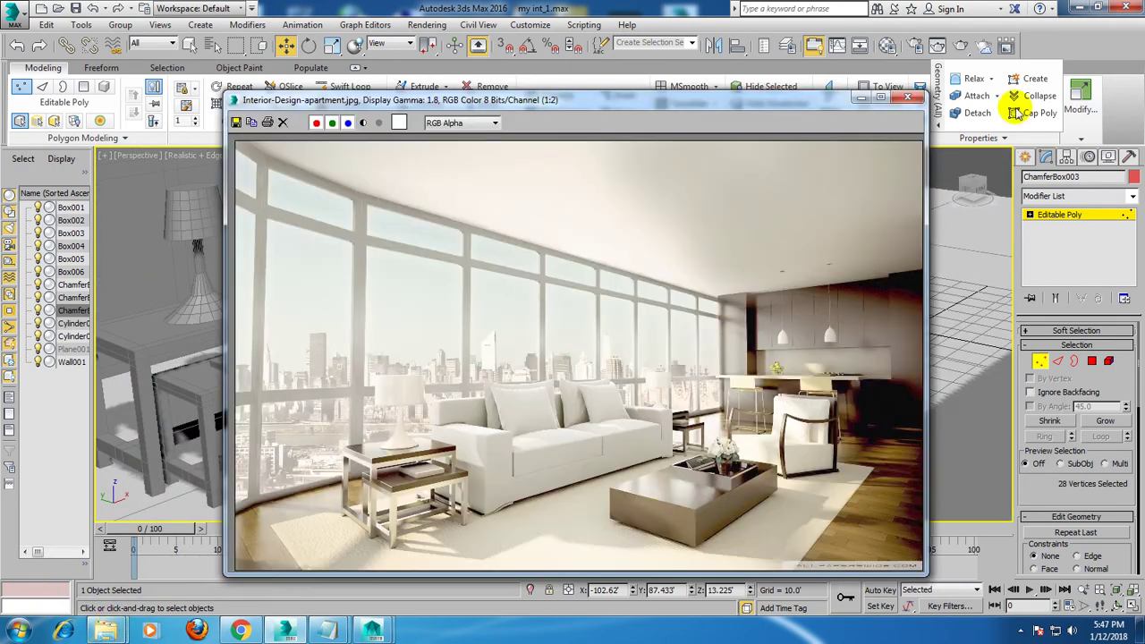
Minimize the reference render and clone the left seat cushion as ChamferBox004.
click(856, 98)
mouse_move(618, 328)
alt+middle_down()
mouse_move(894, 269)
mouse_move(486, 331)
alt+middle_up()
click(1048, 215)
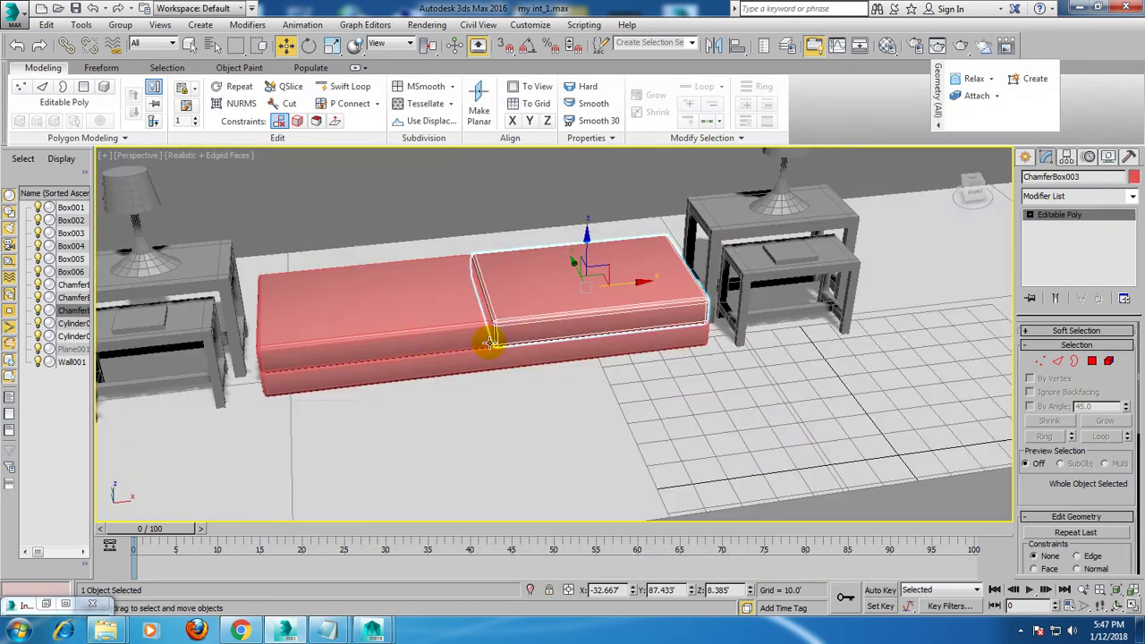
click(404, 313)
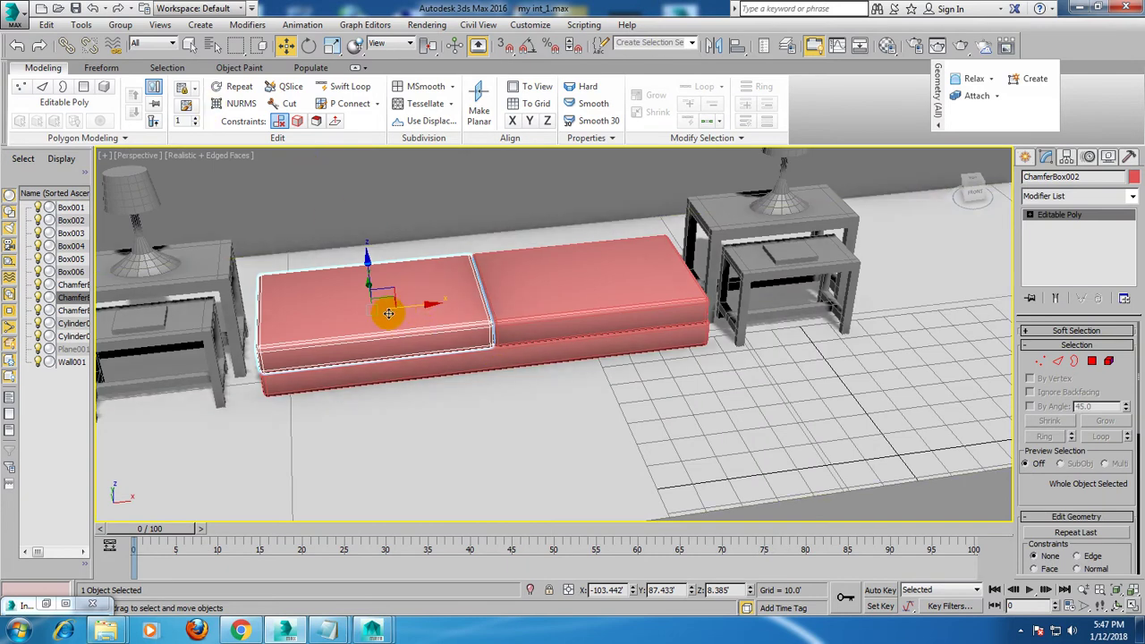
mouse_move(414, 307)
shift+mouse_down()
mouse_move(376, 299)
mouse_move(416, 306)
shift+mouse_up()
click(529, 376)
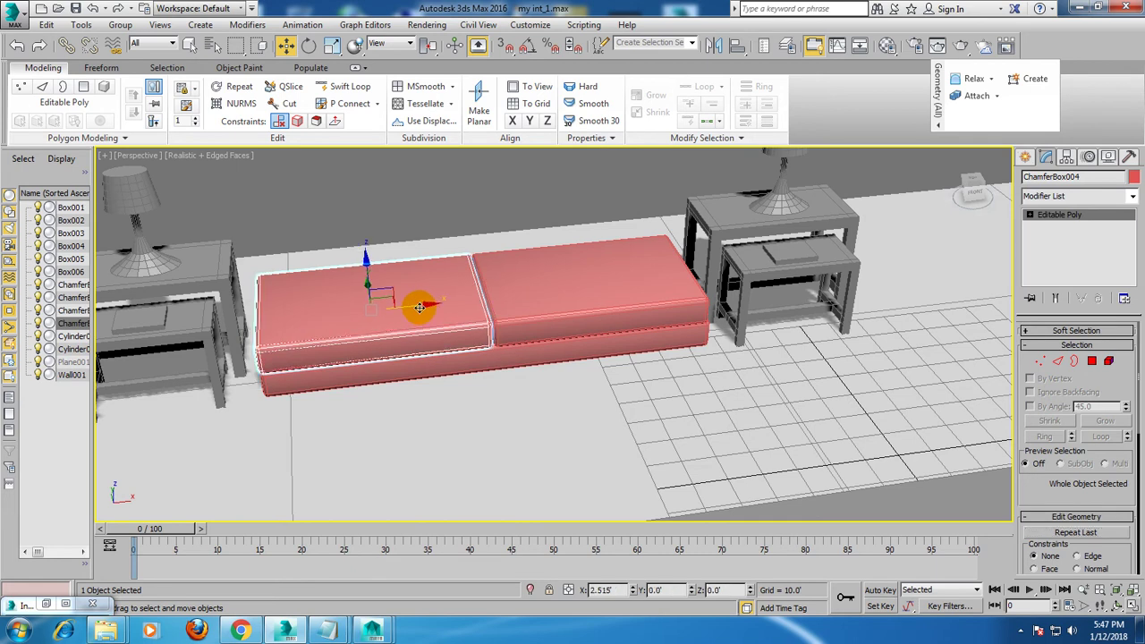
Narrow ChamferBox004 by pulling its right-end vertices inward.
click(1040, 360)
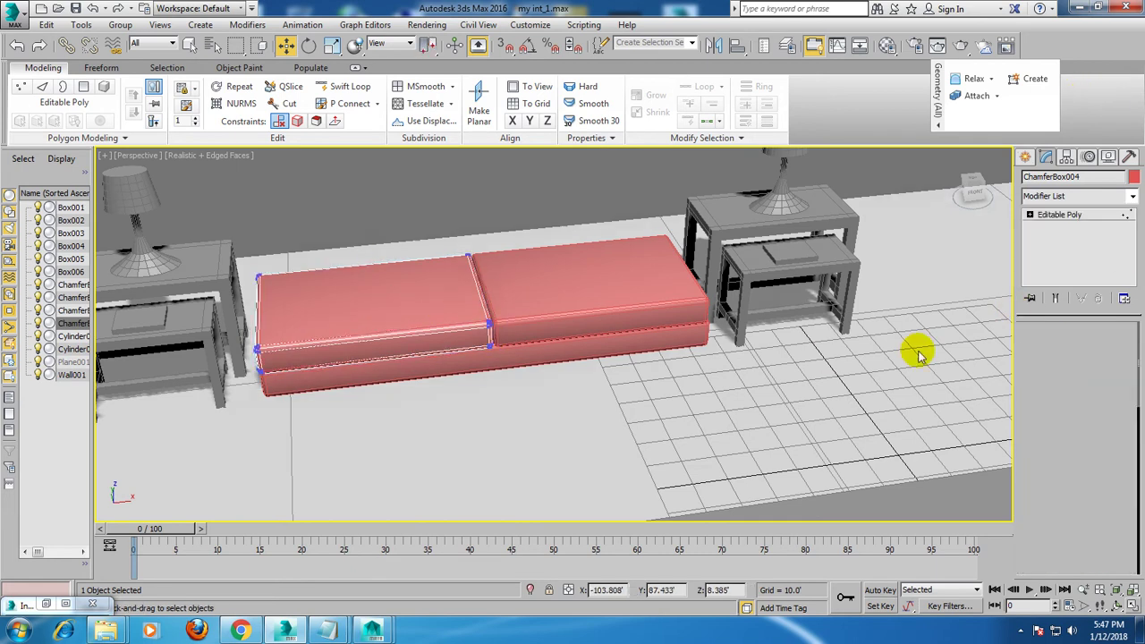
drag(443, 234, 510, 375)
drag(498, 302, 343, 290)
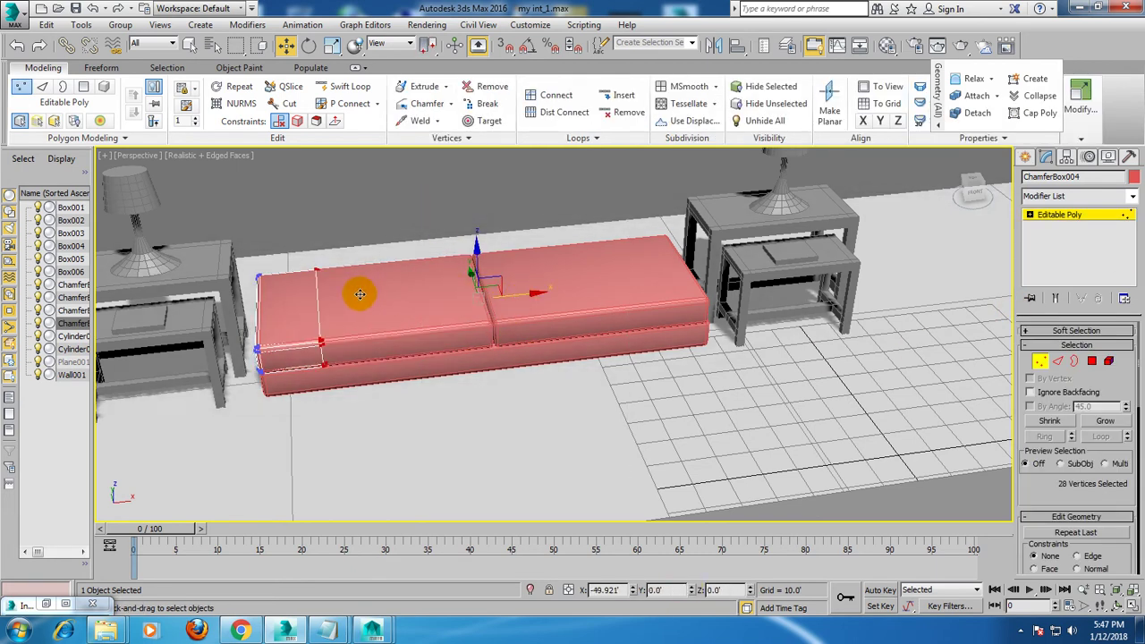
In the maximized Front view, drag the copy's bottom vertices down to lengthen it.
key(f)
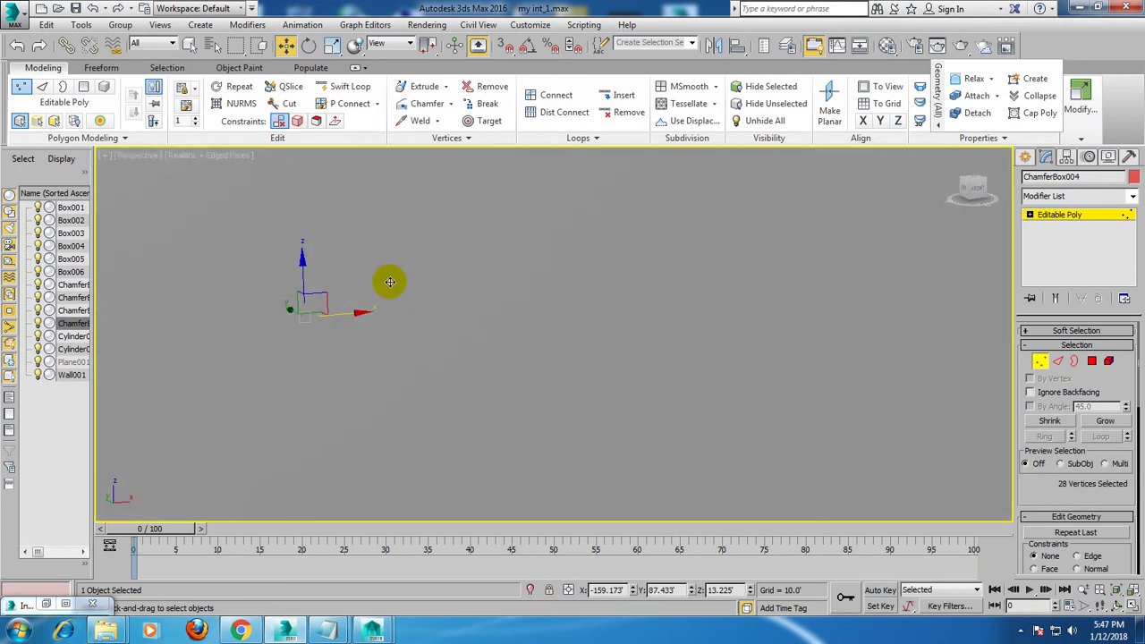
key(alt+w)
key(z)
scroll(723, 242, down, 2)
key(alt+w)
scroll(385, 309, down, 2)
drag(386, 280, 678, 391)
drag(504, 273, 544, 370)
Raise the top vertices to heighten the armrest, comparing with the reference render.
key(alt+w)
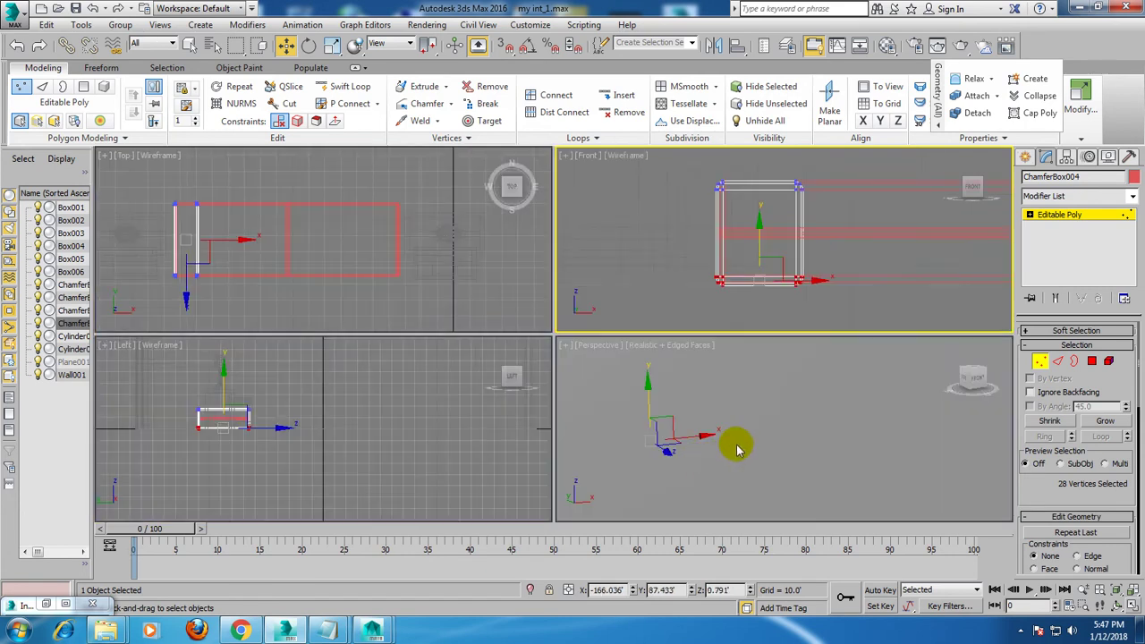
key(alt+w)
mouse_move(732, 427)
alt+middle_down()
mouse_move(673, 417)
mouse_move(580, 345)
mouse_move(580, 306)
mouse_move(433, 341)
alt+middle_up()
drag(268, 295, 524, 390)
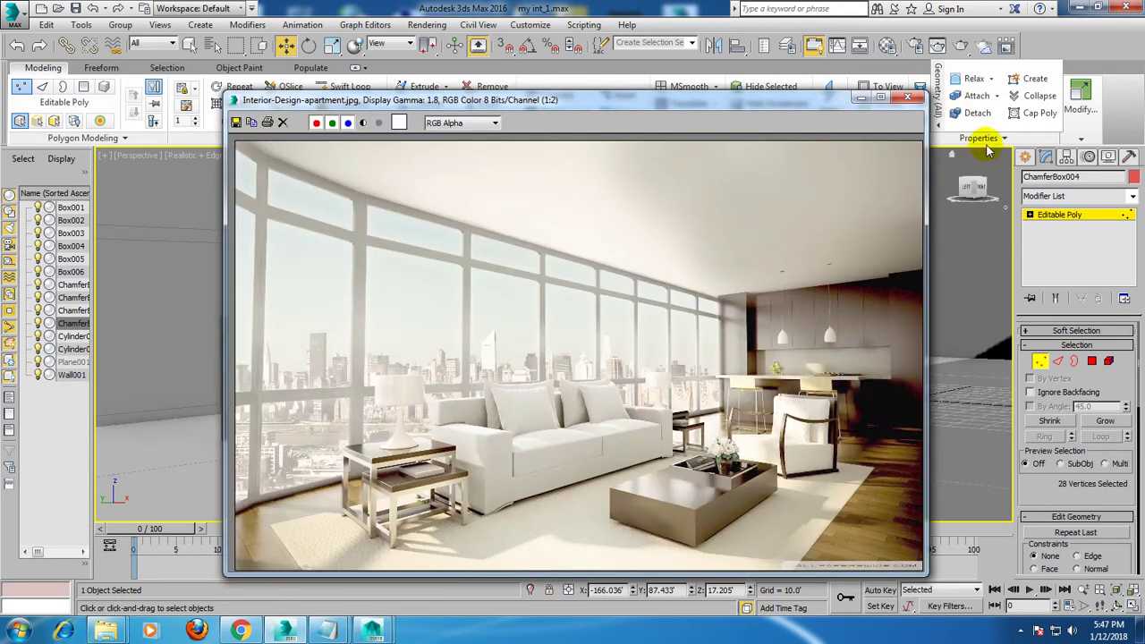
click(860, 97)
drag(430, 315, 433, 241)
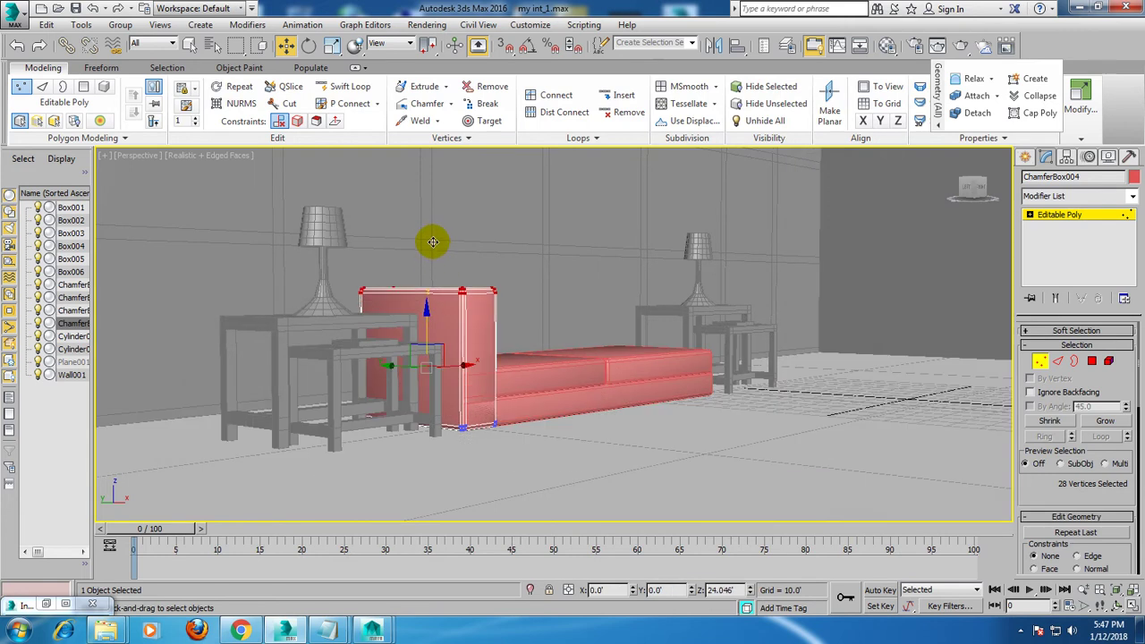
double_click(42, 604)
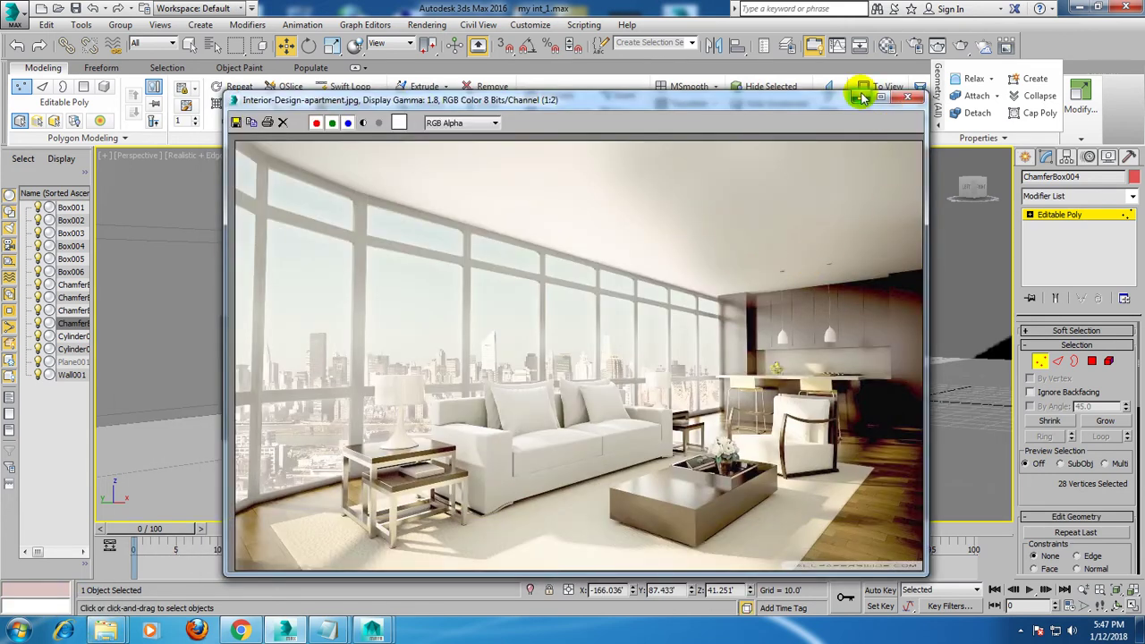
click(861, 96)
alt+middle_drag(435, 325, 953, 347)
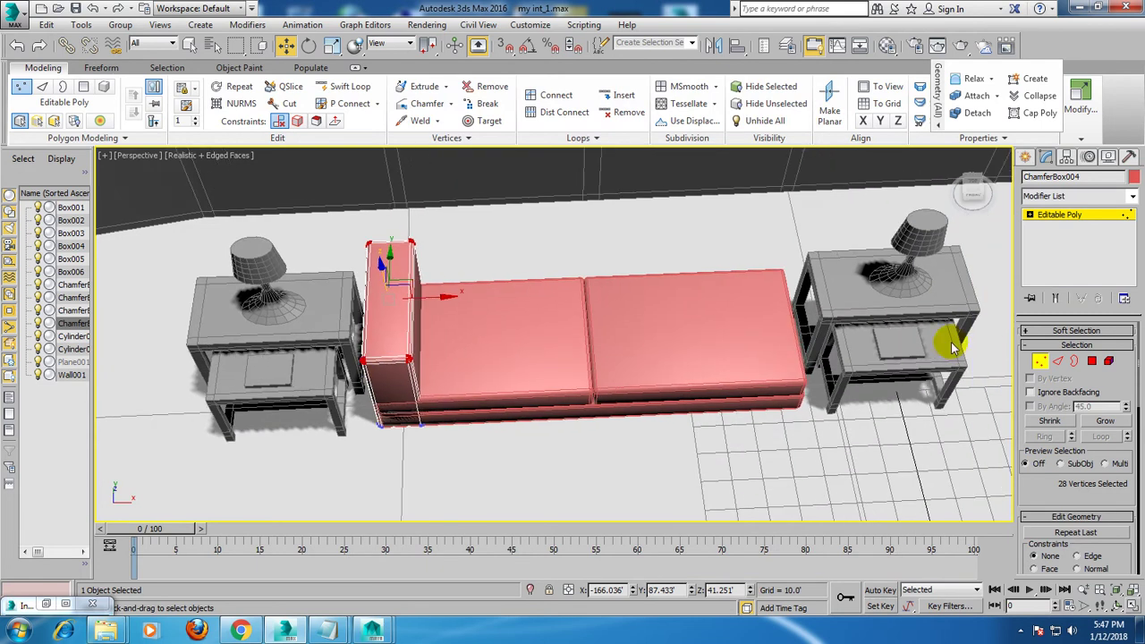
Shift-copy the armrest to the sofa's right end as ChamferBox005.
click(1086, 221)
shift+drag(439, 335, 843, 409)
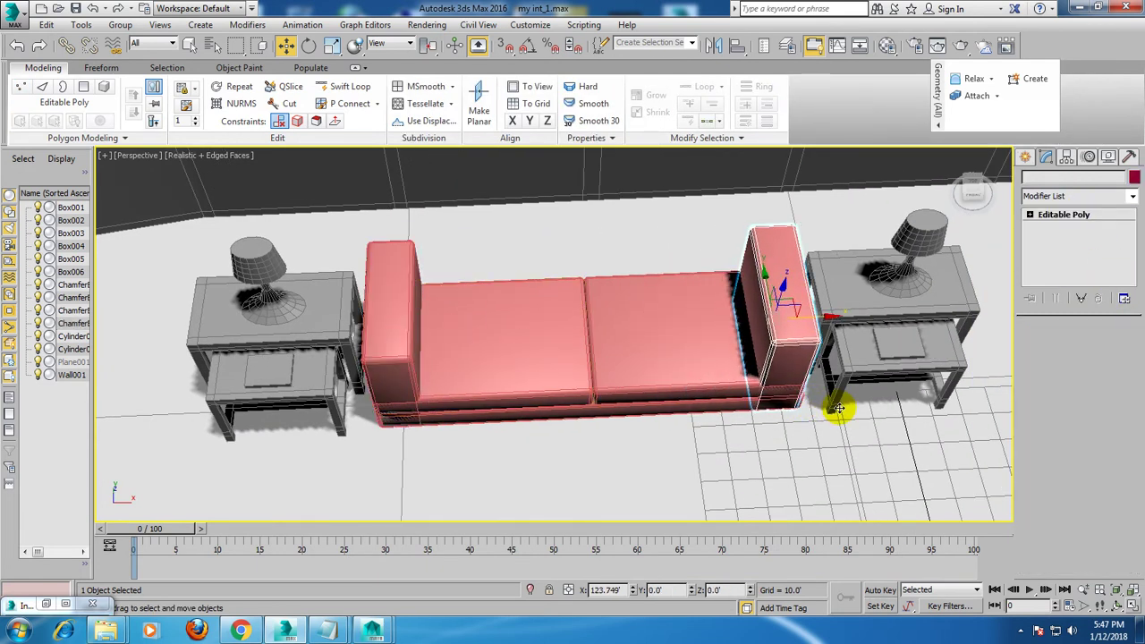
click(562, 375)
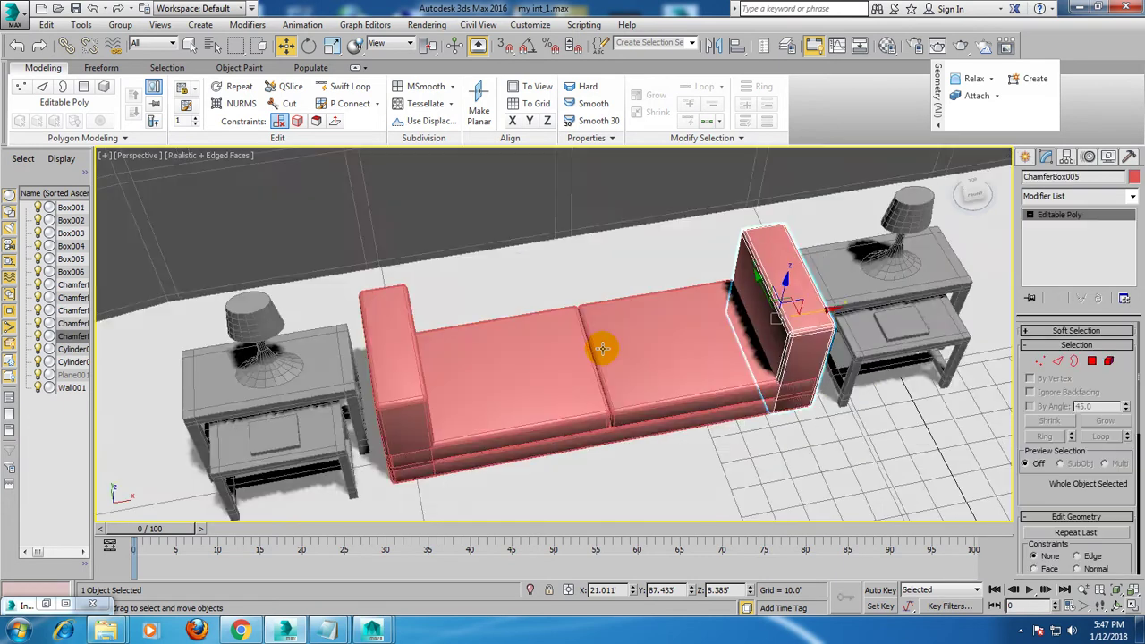
key(alt+q)
key(alt+q)
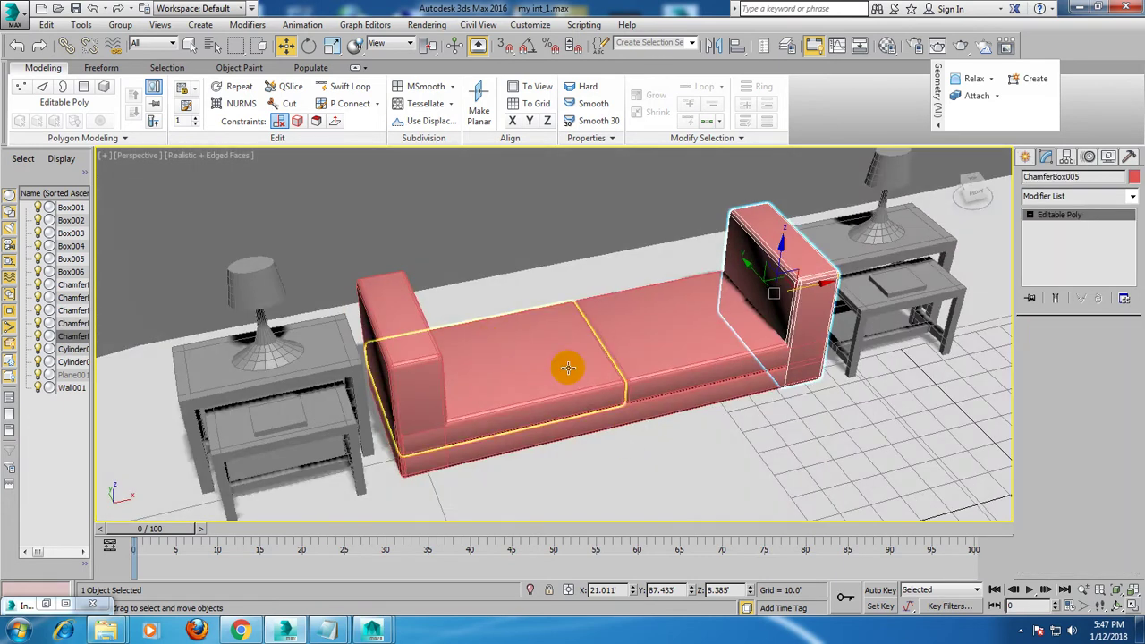
Convert the left seat cushion ChamferBox002 to Editable Poly in Edge mode.
click(577, 335)
scroll(581, 322, up, 2)
scroll(596, 327, up, 4)
right_click(572, 309)
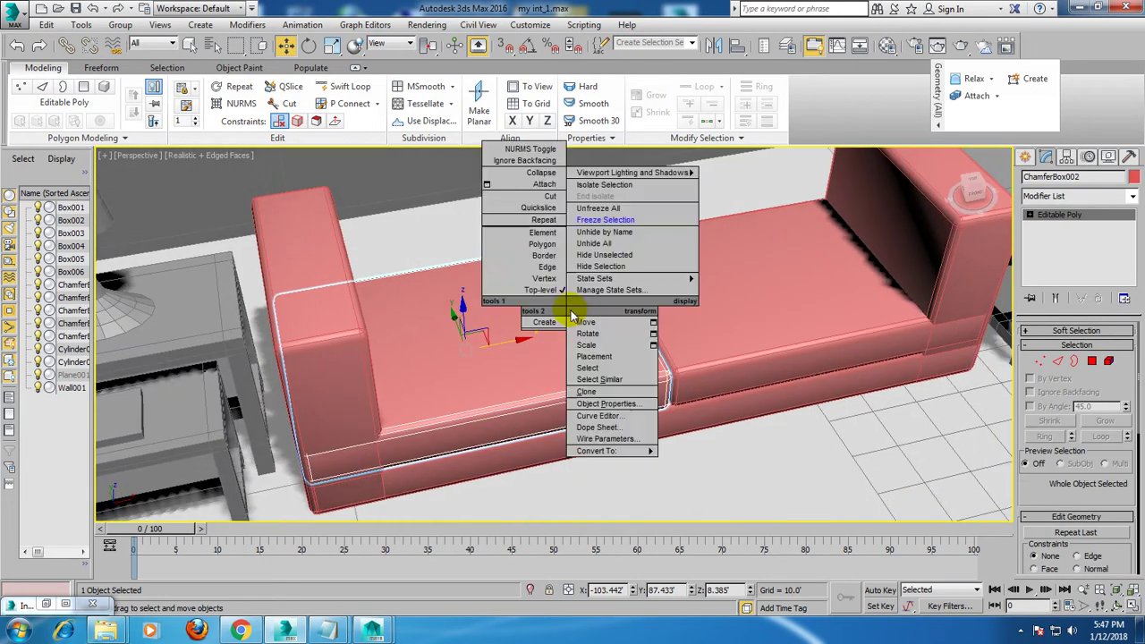
click(672, 462)
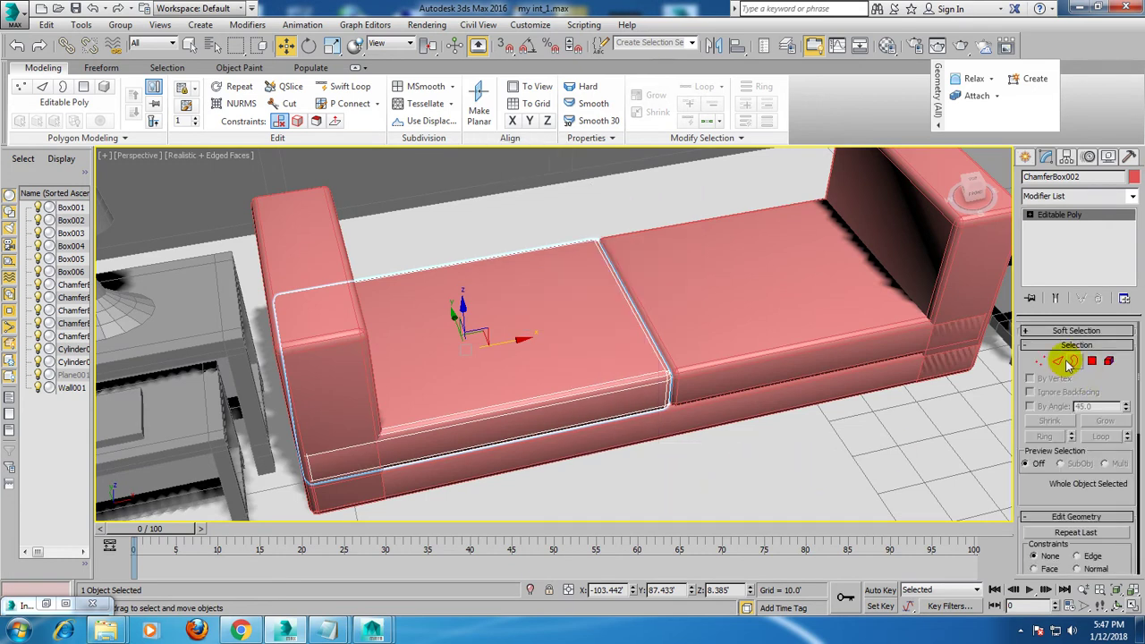
click(1060, 360)
Select the cushion's edge loop and Connect new edges along it.
scroll(641, 354, up, 3)
double_click(524, 442)
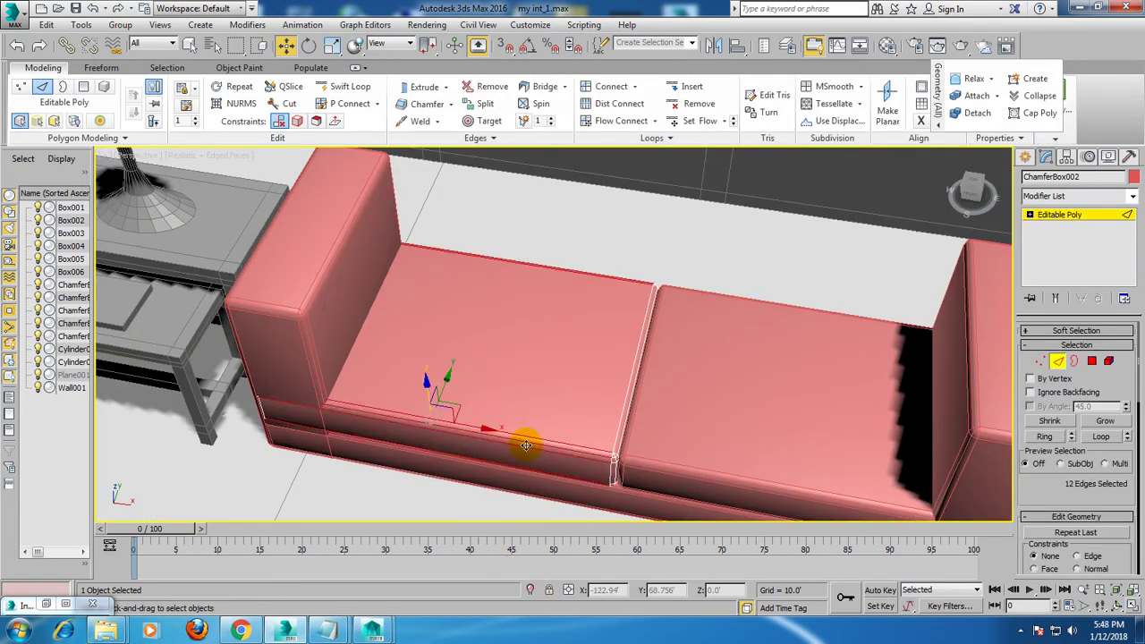
scroll(524, 440, down, 3)
scroll(1094, 338, down, 2)
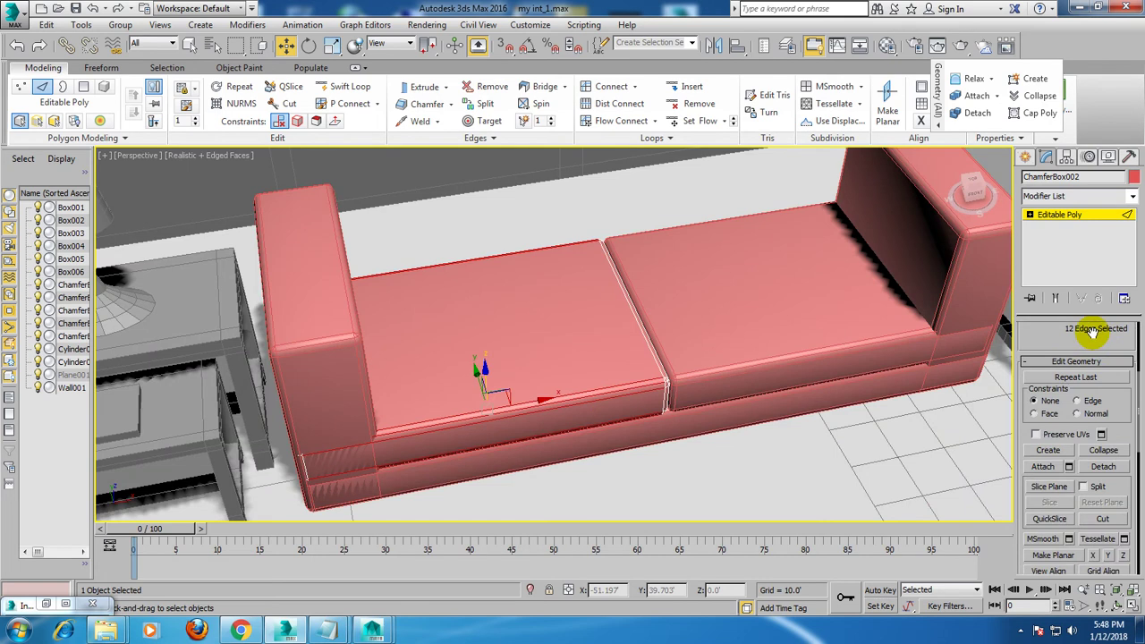
drag(1134, 416, 1121, 107)
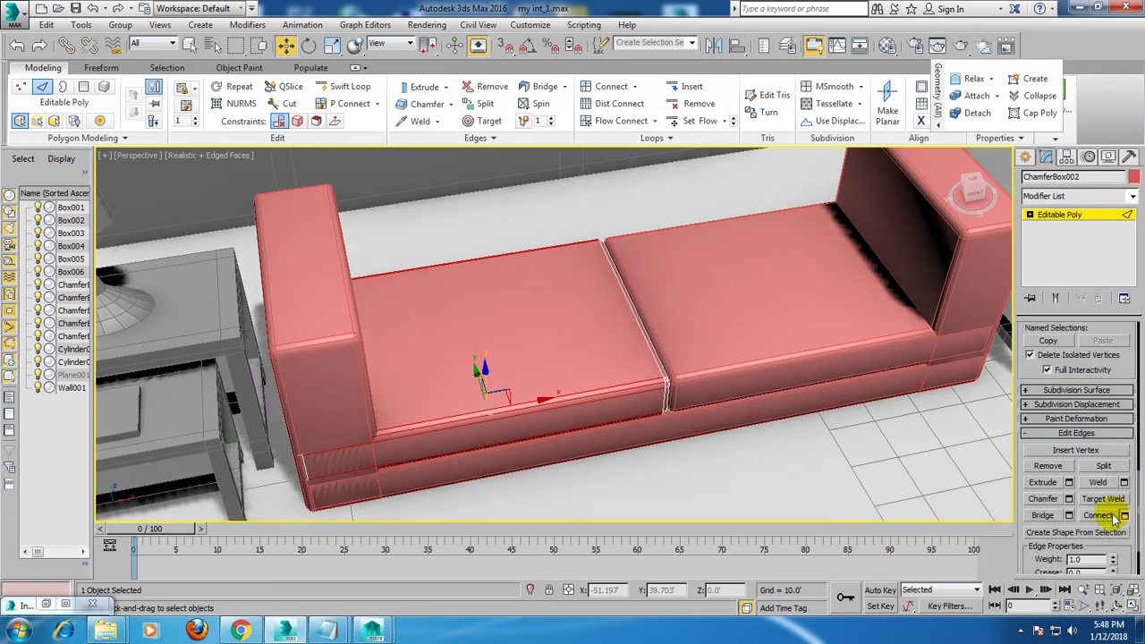
click(1124, 516)
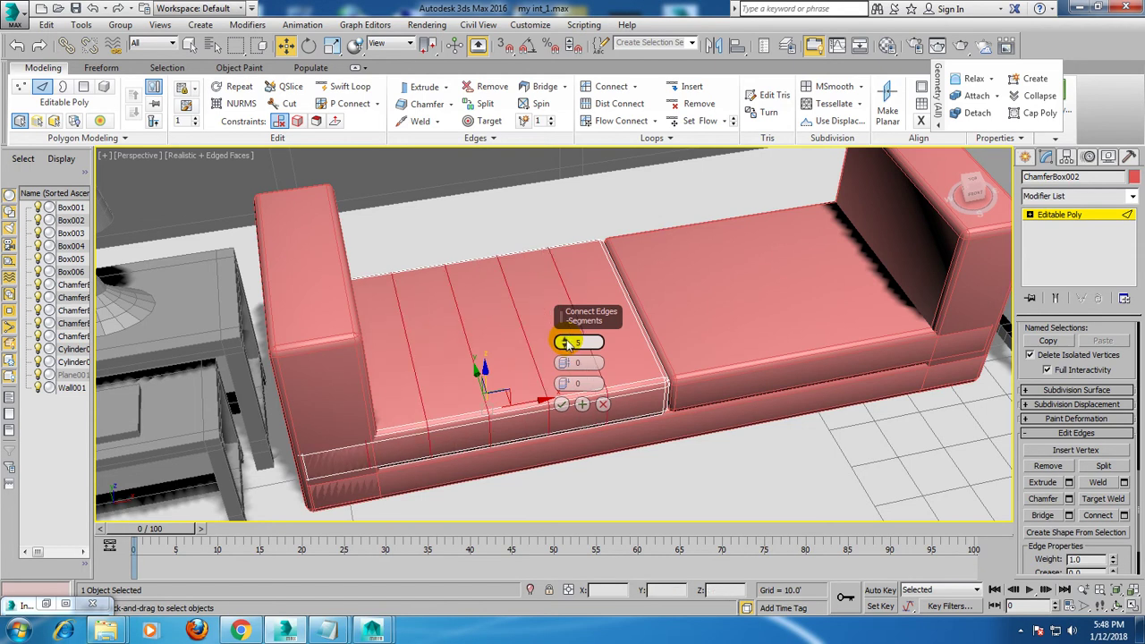
click(561, 404)
Connect crosswise edges across the cushion top to complete the grid, then exit sub-object mode.
alt+middle_drag(552, 322, 560, 371)
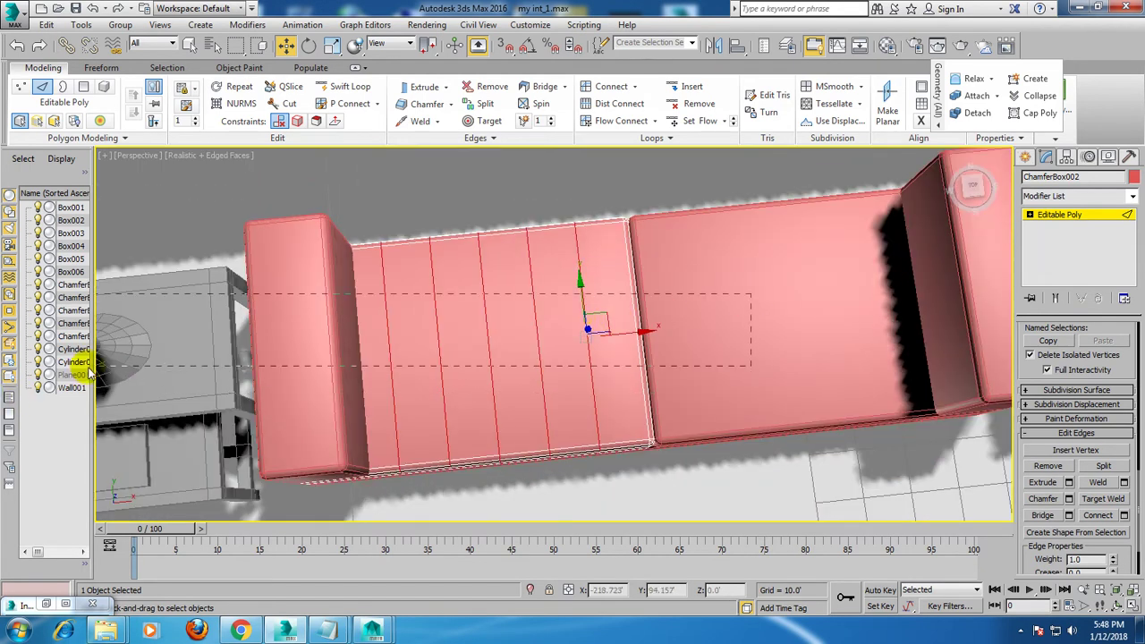
drag(89, 371, 91, 370)
click(1124, 516)
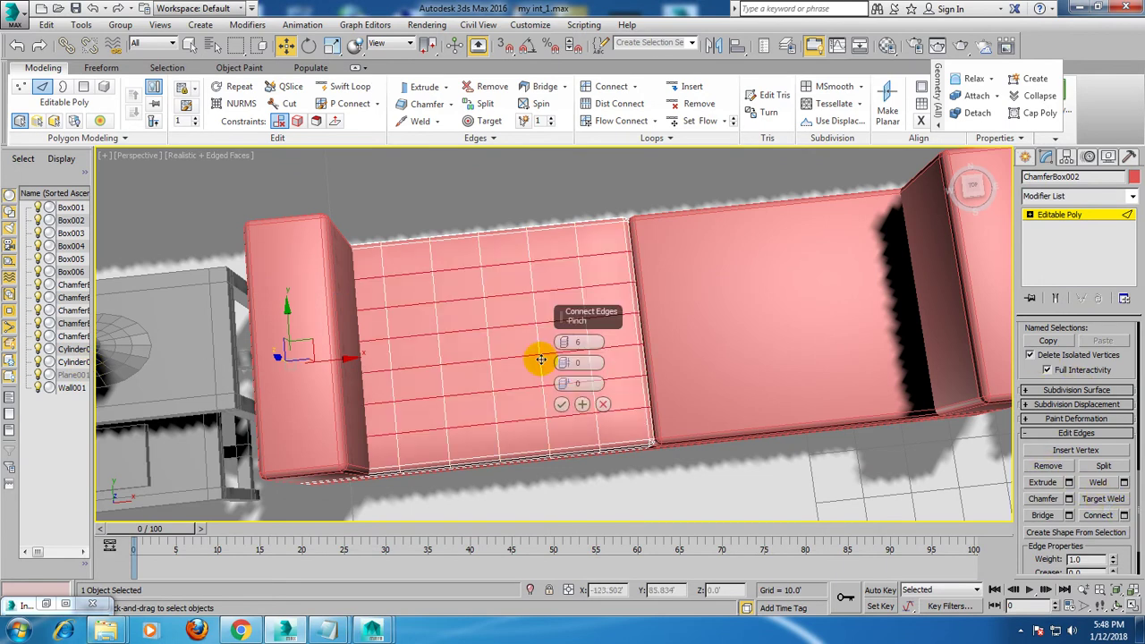
drag(565, 343, 565, 353)
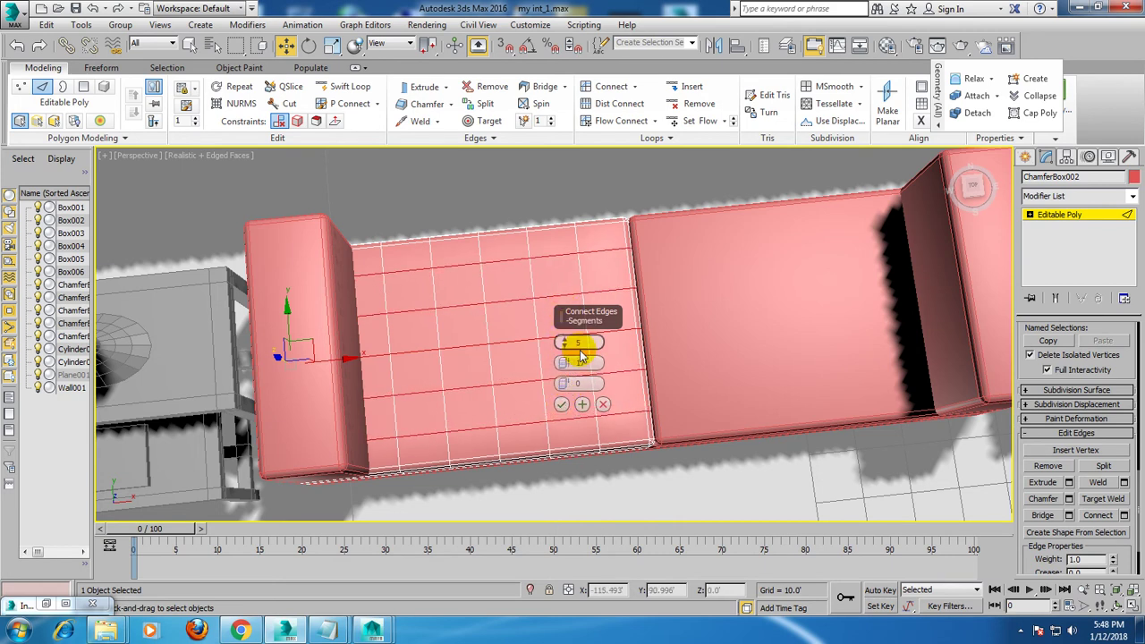
click(561, 404)
alt+middle_drag(577, 410, 593, 319)
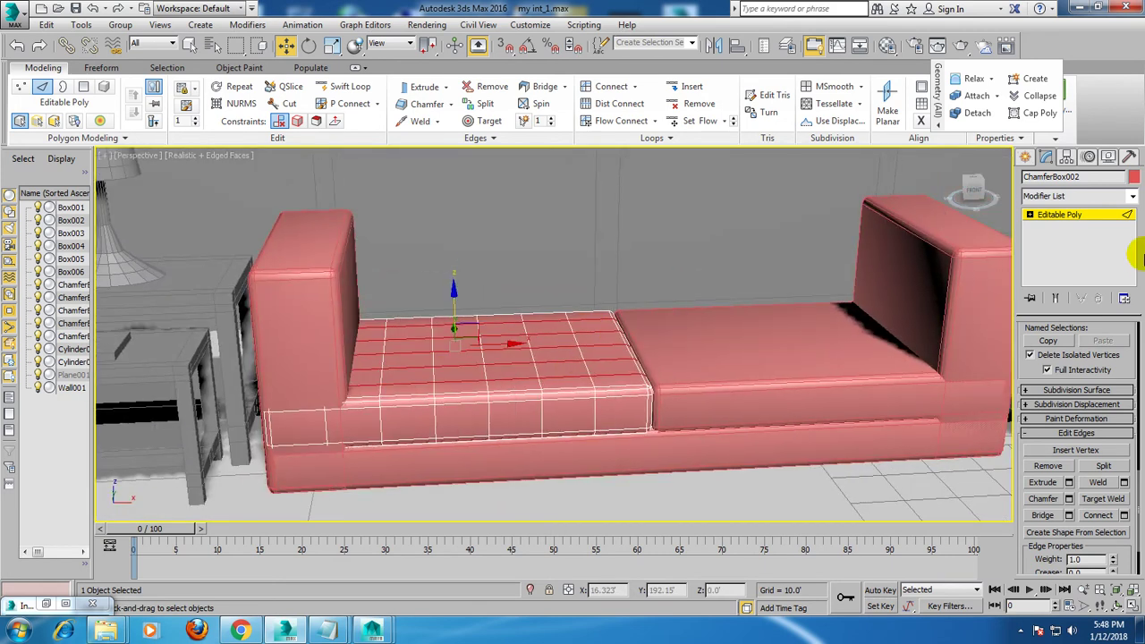
click(1077, 223)
alt+middle_drag(711, 243, 1017, 256)
click(1134, 197)
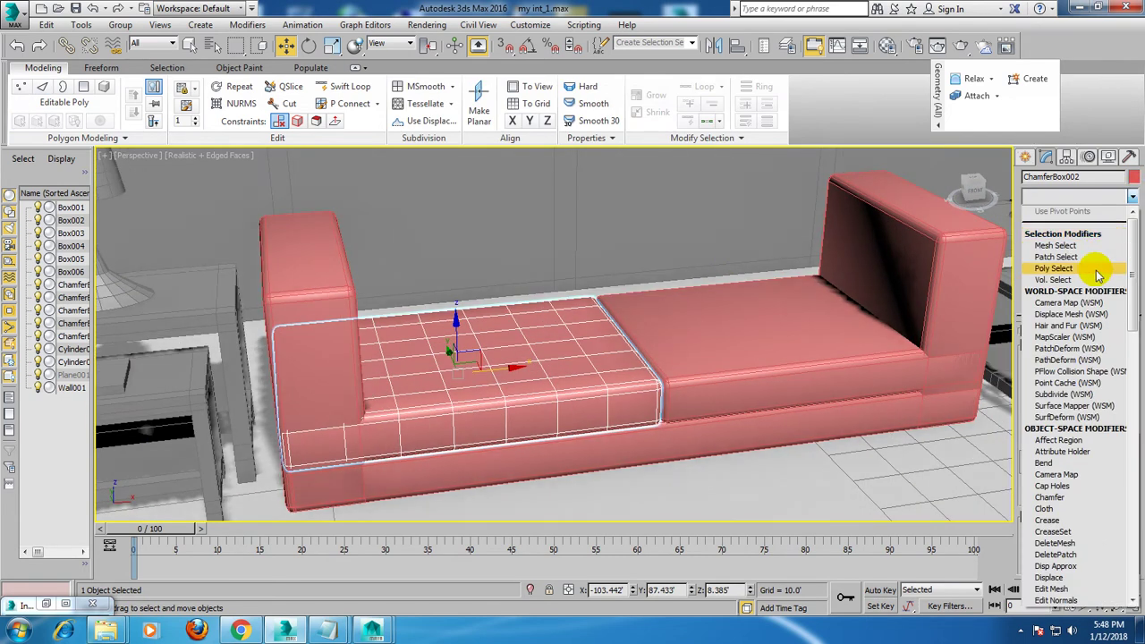
Add an FFD(box) 4x4x4 modifier to the left seat cushion.
scroll(1087, 268, down, 10)
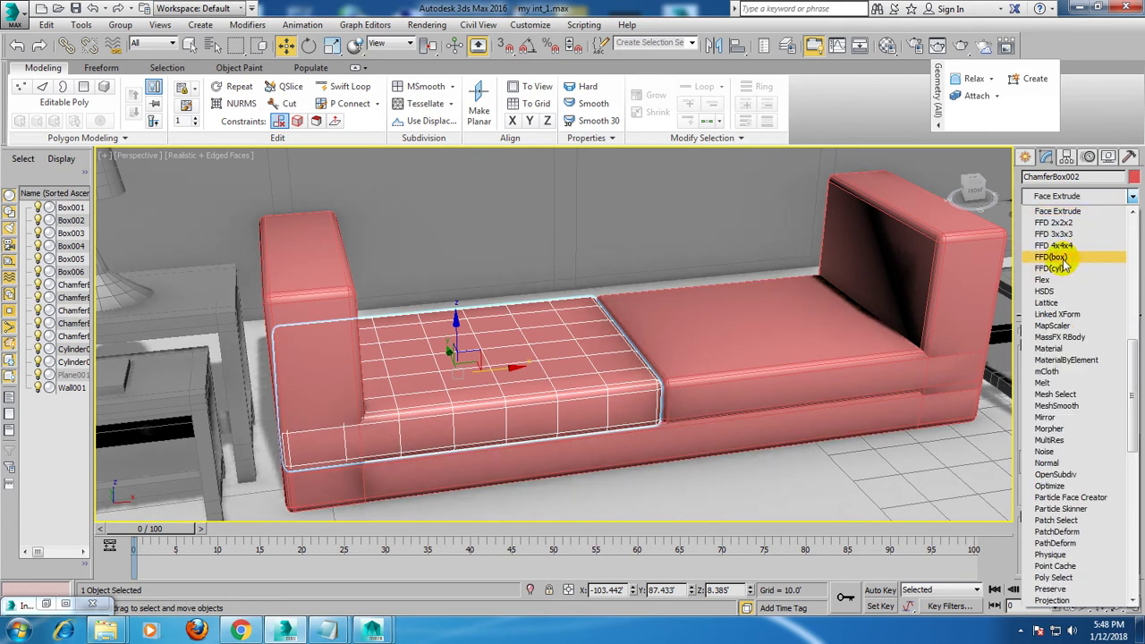
click(1063, 257)
scroll(515, 357, up, 2)
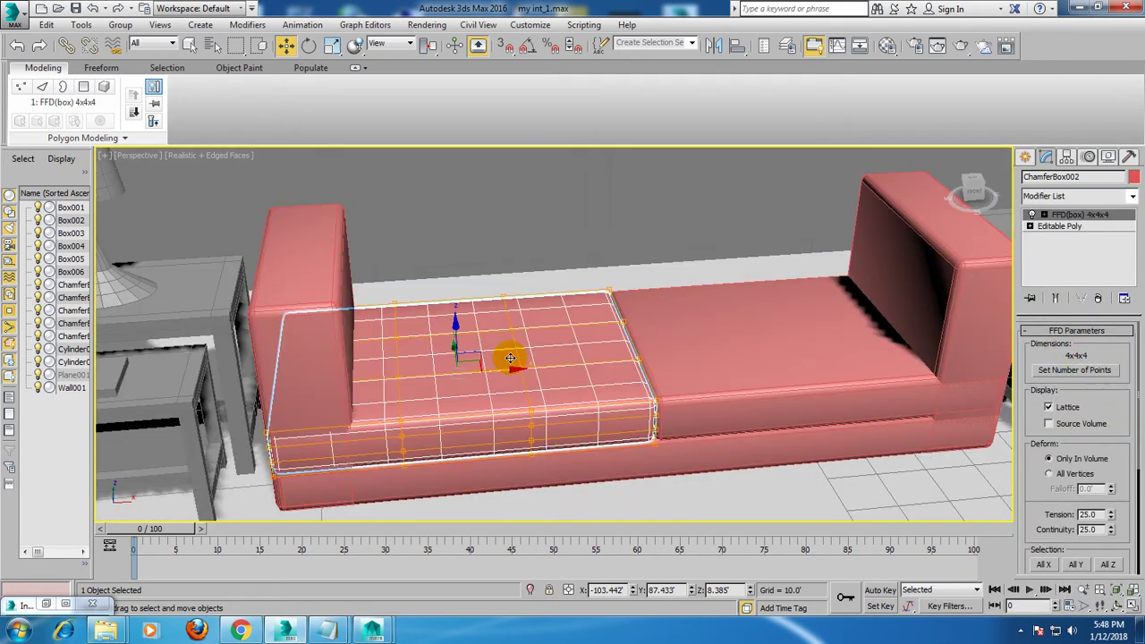
scroll(525, 349, up, 2)
scroll(537, 355, up, 3)
alt+middle_drag(537, 355, 653, 389)
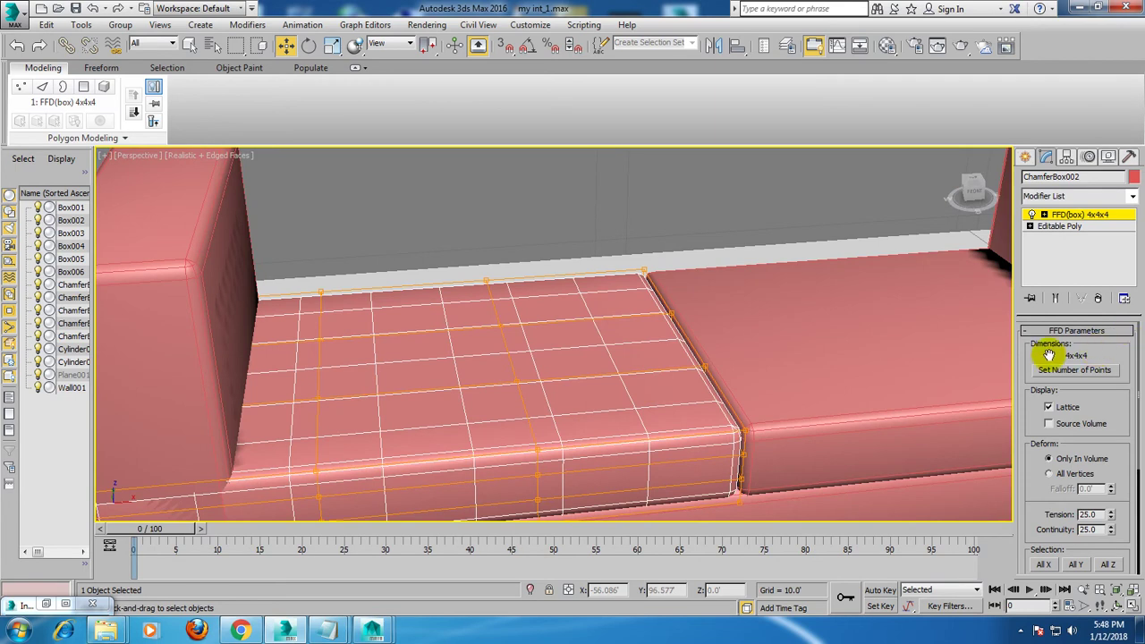
Raise a top lattice control point so the cushion top bulges softly.
click(1044, 216)
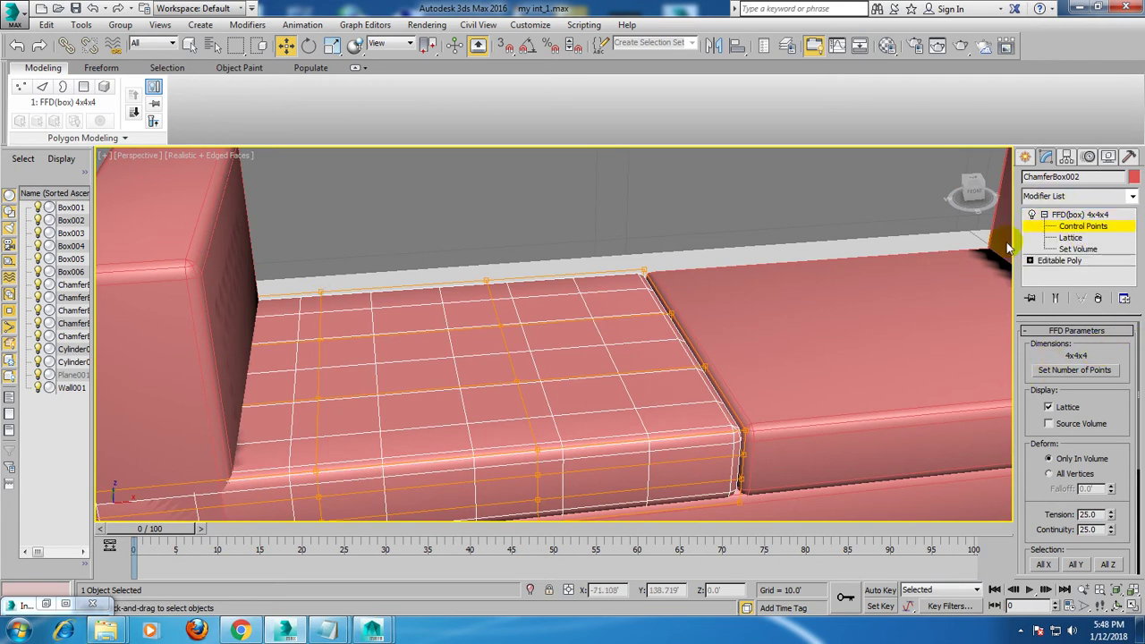
click(319, 338)
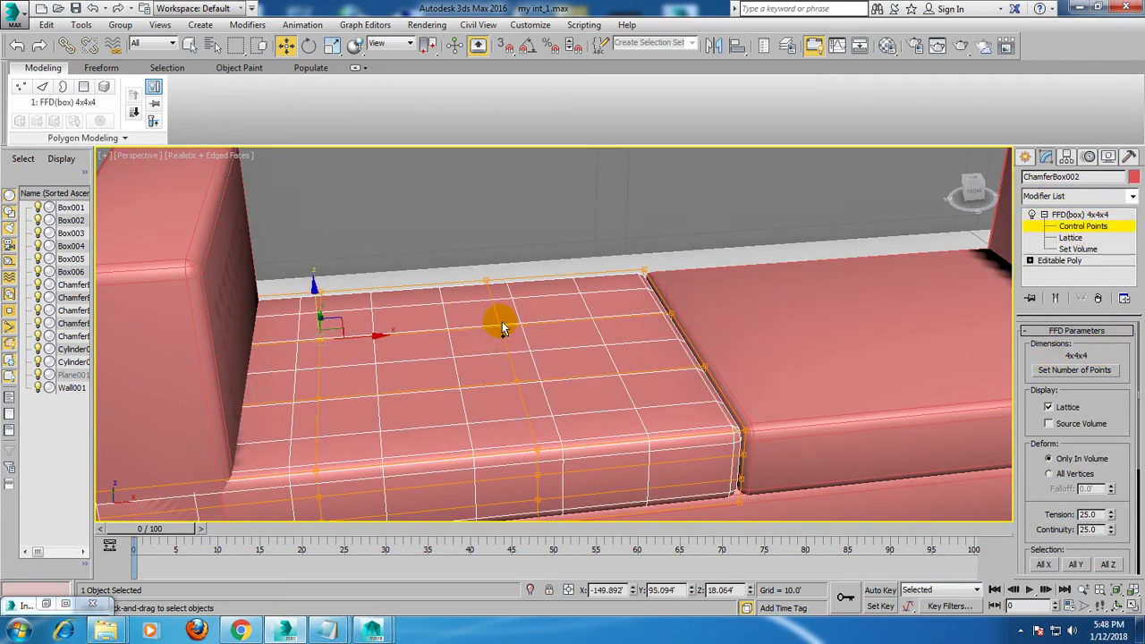
drag(501, 327, 501, 327)
drag(520, 383, 488, 395)
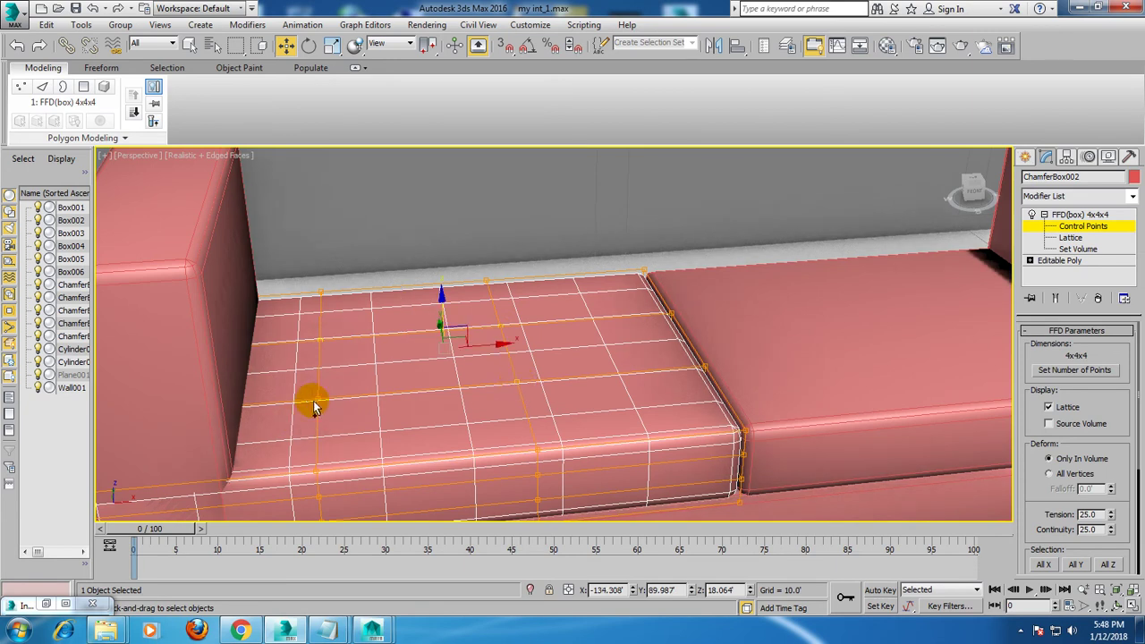
drag(316, 401, 414, 362)
drag(412, 311, 414, 289)
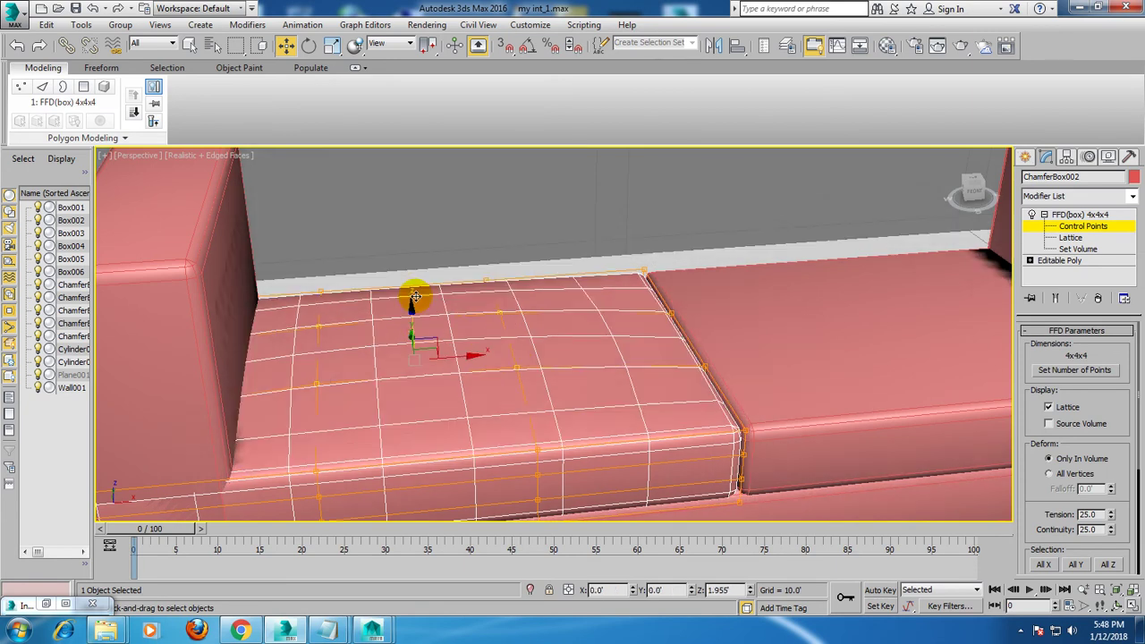
scroll(414, 289, down, 3)
mouse_move(480, 317)
alt+middle_down()
mouse_move(511, 289)
mouse_move(434, 294)
alt+middle_up()
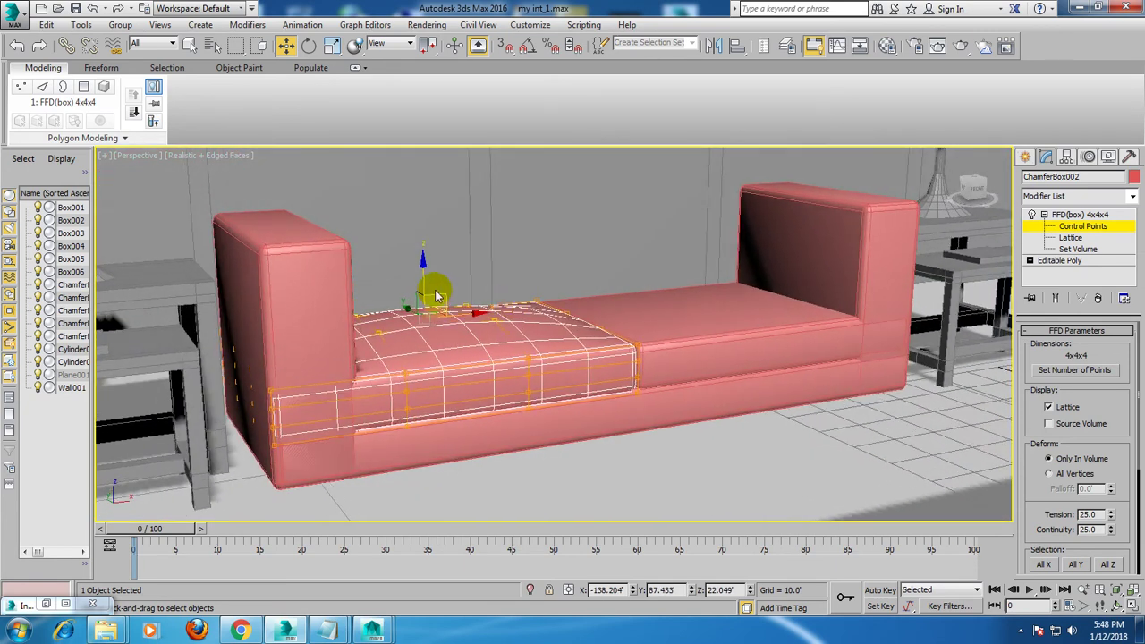
drag(423, 271, 427, 275)
alt+middle_drag(728, 324, 1045, 222)
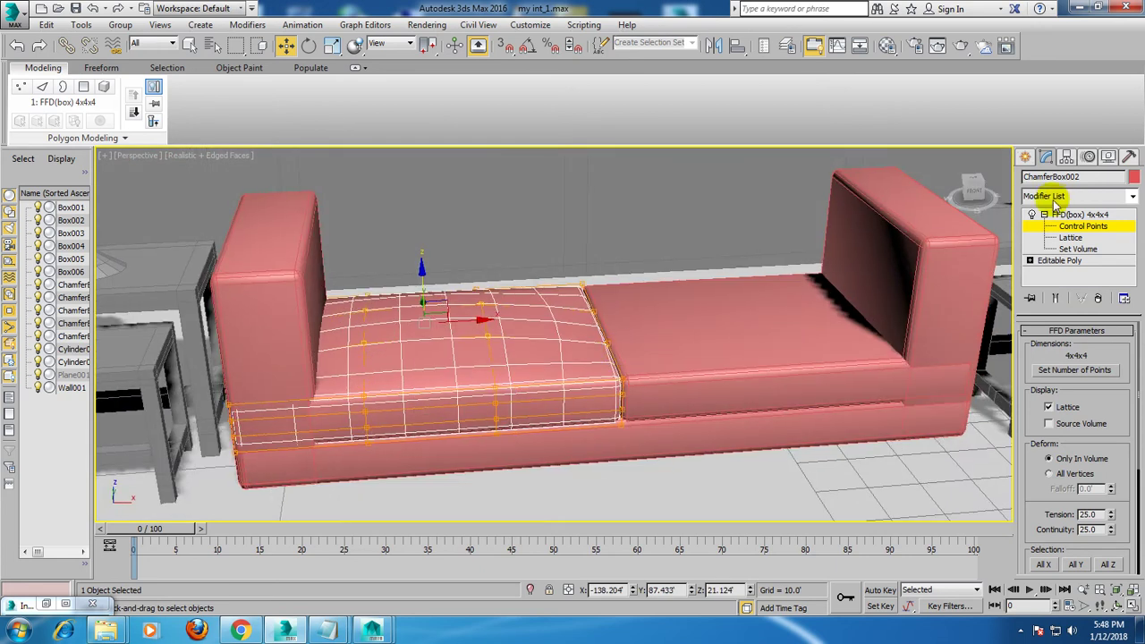
click(1071, 217)
Shift-copy the puffed left cushion onto the right seat.
click(741, 323)
click(419, 355)
drag(474, 353, 802, 389)
click(574, 375)
alt+middle_drag(580, 377, 709, 351)
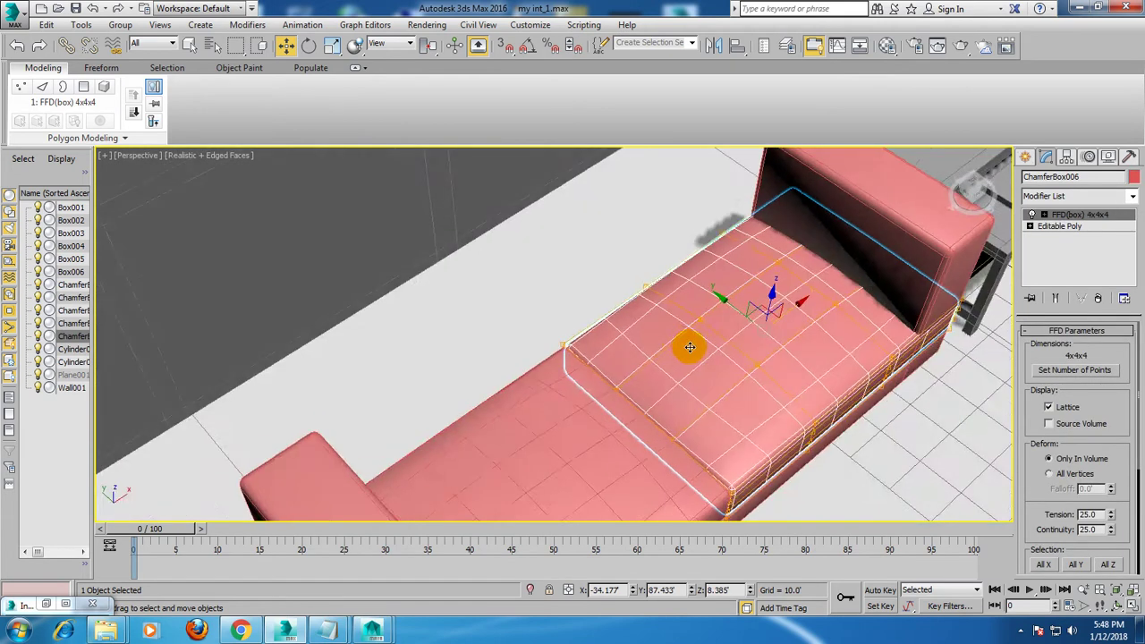
click(903, 199)
scroll(830, 228, down, 5)
mouse_move(831, 228)
alt+middle_down()
mouse_move(823, 320)
mouse_move(468, 274)
alt+middle_up()
key(alt+w)
key(alt+w)
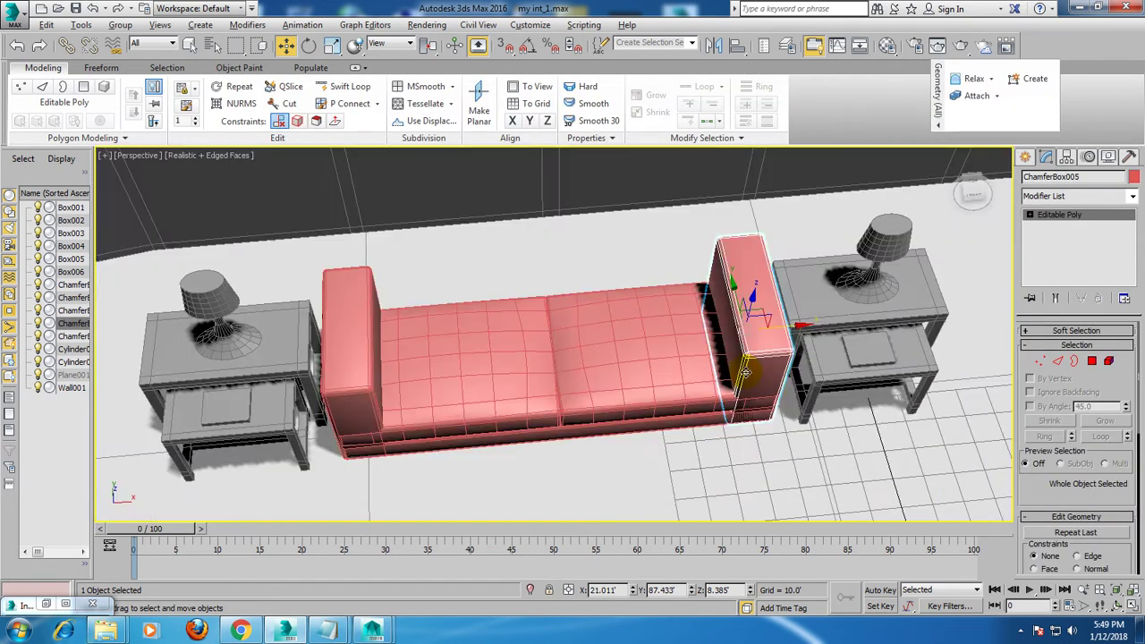
Shift-copy the sofa arm into the middle of the seat.
right_click(528, 49)
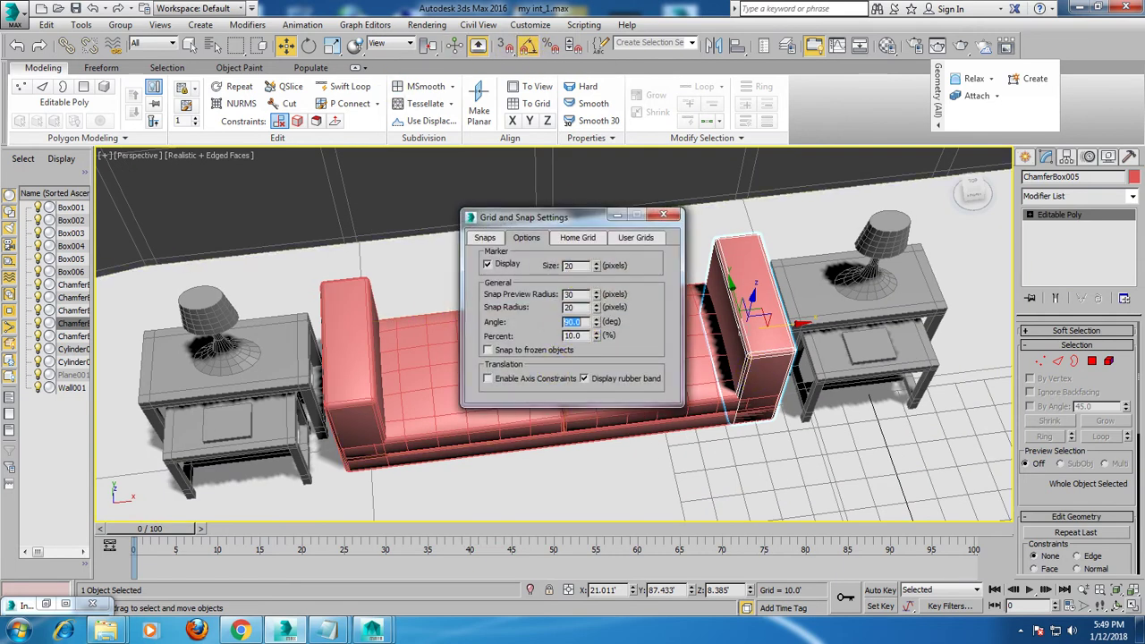
click(663, 214)
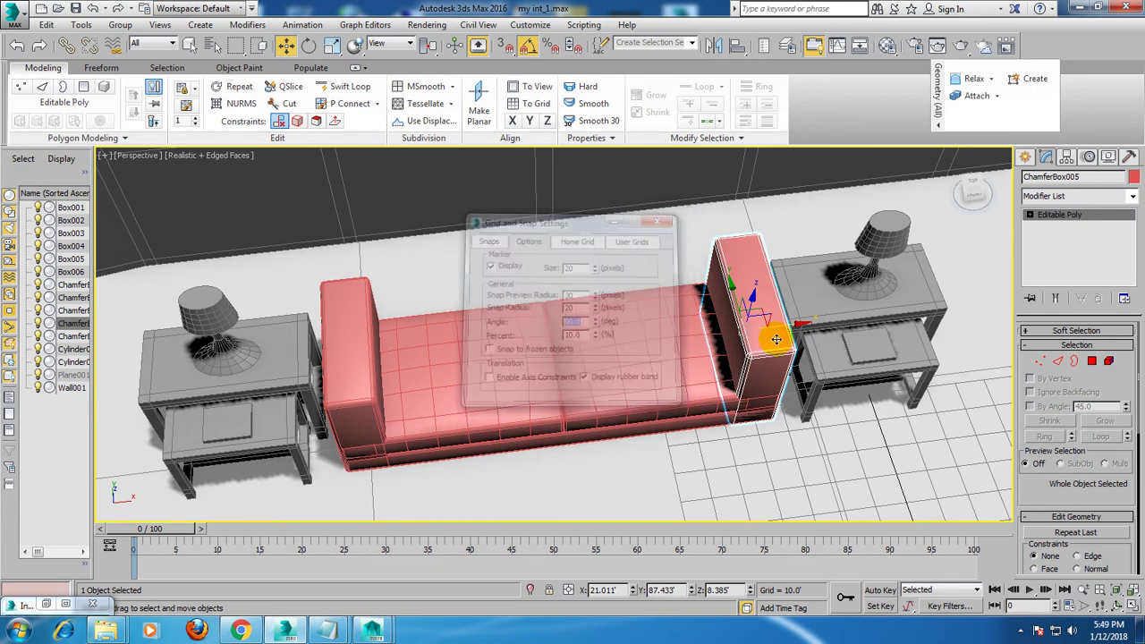
shift+drag(785, 328, 598, 340)
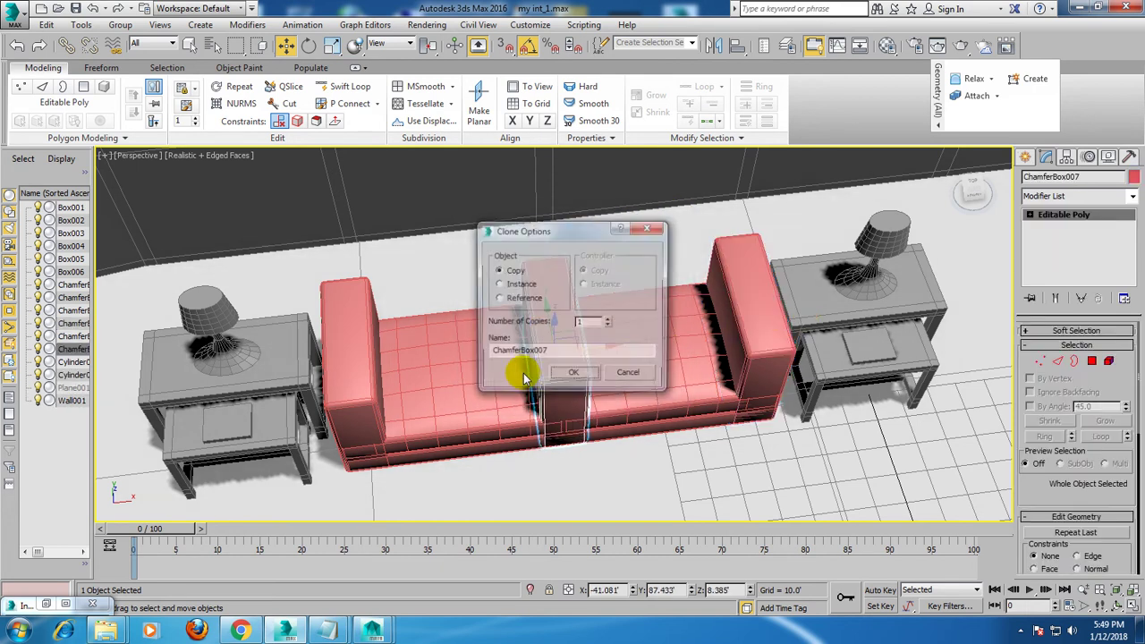
click(558, 376)
Center the copy's pivot on the object, turn it 90° on Z, and show the reference photo.
key(e)
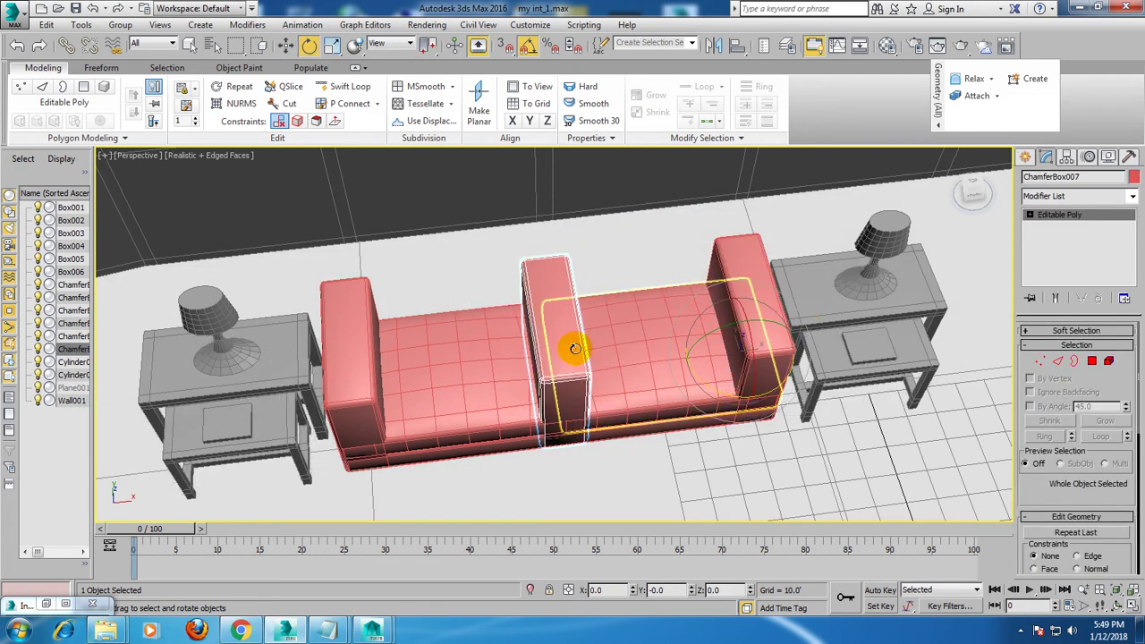
drag(718, 391, 741, 384)
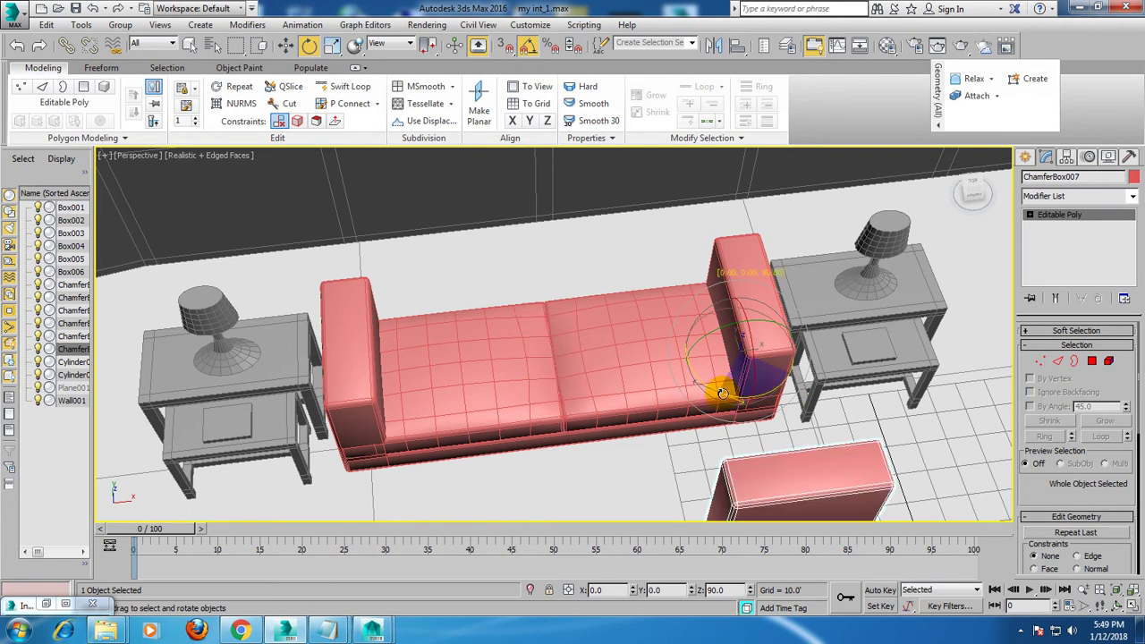
key(ctrl+z)
key(w)
click(1076, 164)
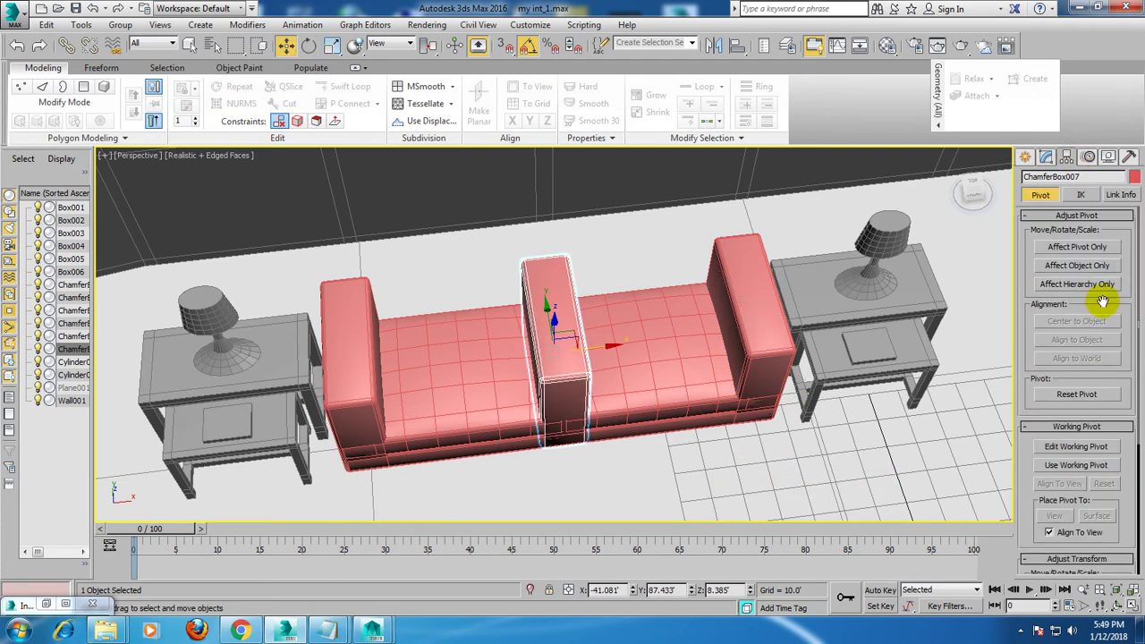
click(1077, 247)
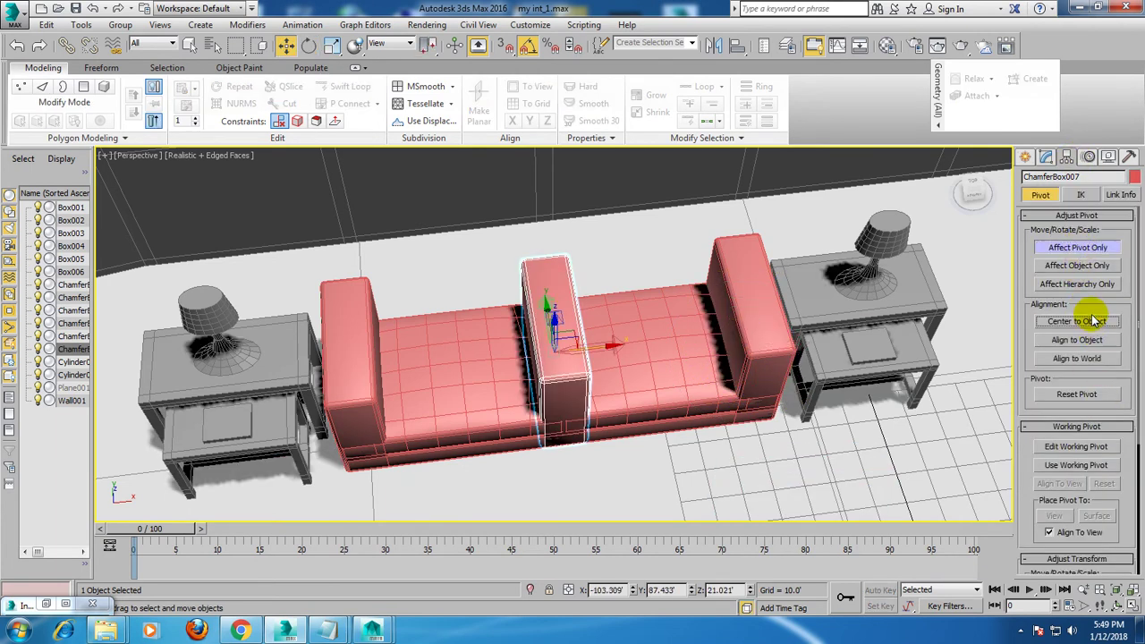
click(1077, 247)
key(e)
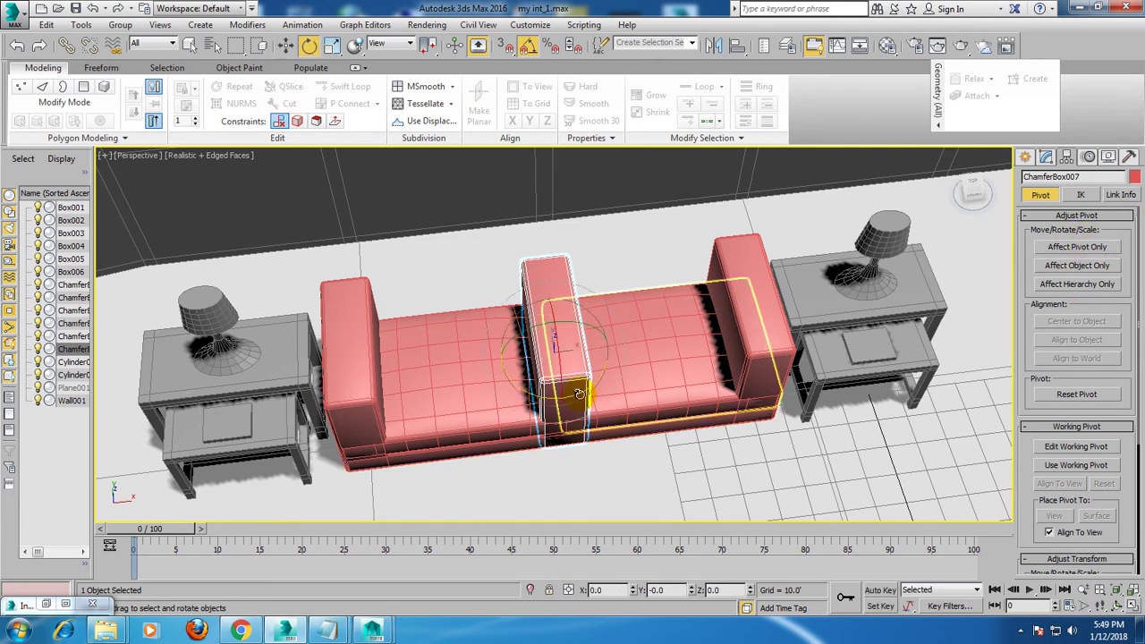
drag(555, 401, 576, 396)
key(w)
mouse_move(576, 396)
alt+middle_down()
mouse_move(524, 302)
mouse_move(460, 390)
alt+middle_up()
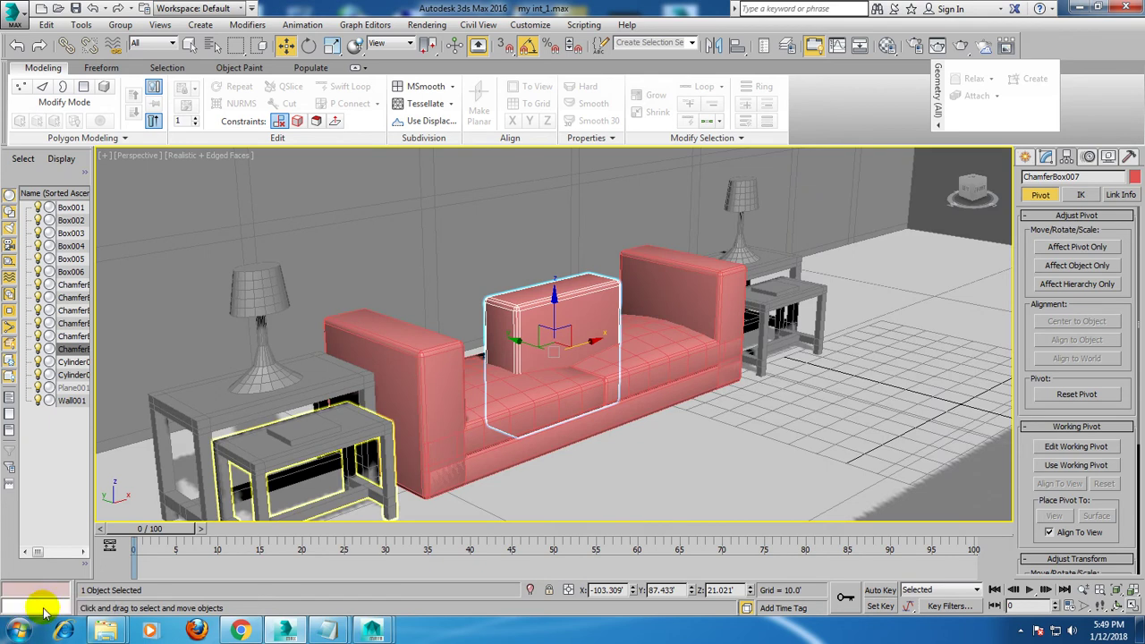
click(46, 605)
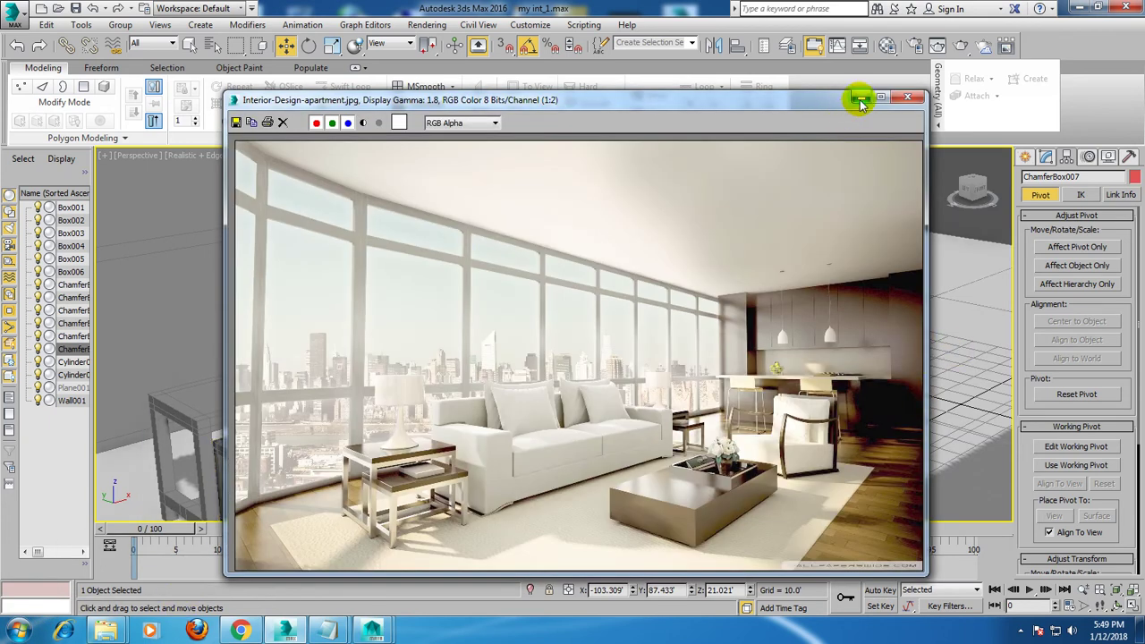
Lower the backrest's top vertices.
click(860, 100)
alt+middle_drag(465, 358, 511, 354)
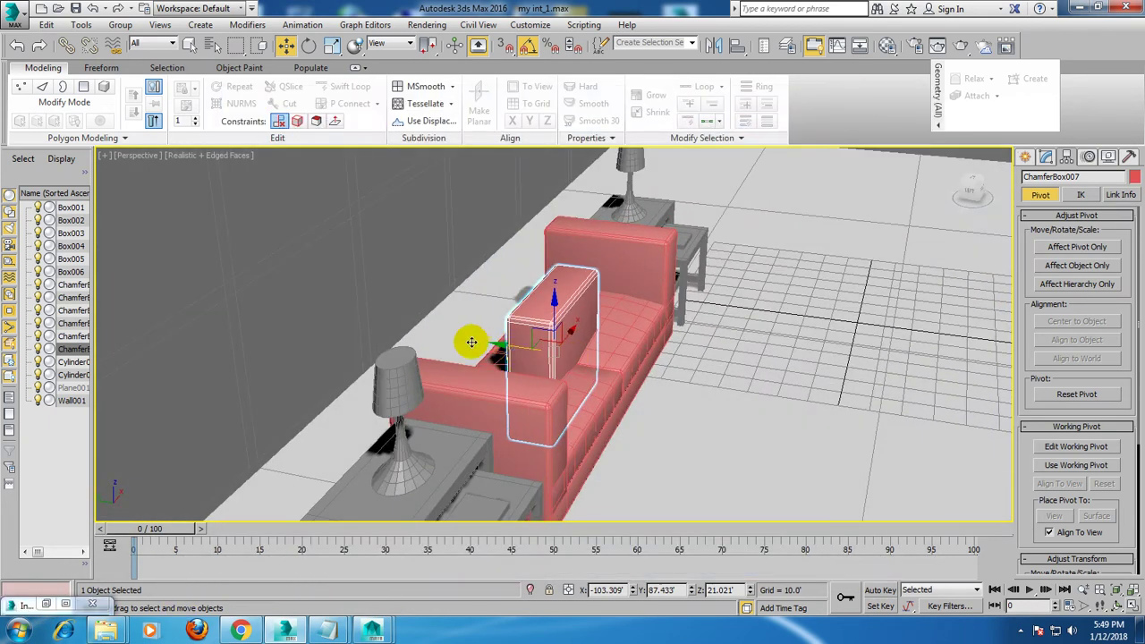
drag(477, 342, 446, 338)
mouse_move(593, 333)
alt+middle_down()
mouse_move(475, 402)
mouse_move(450, 382)
alt+middle_up()
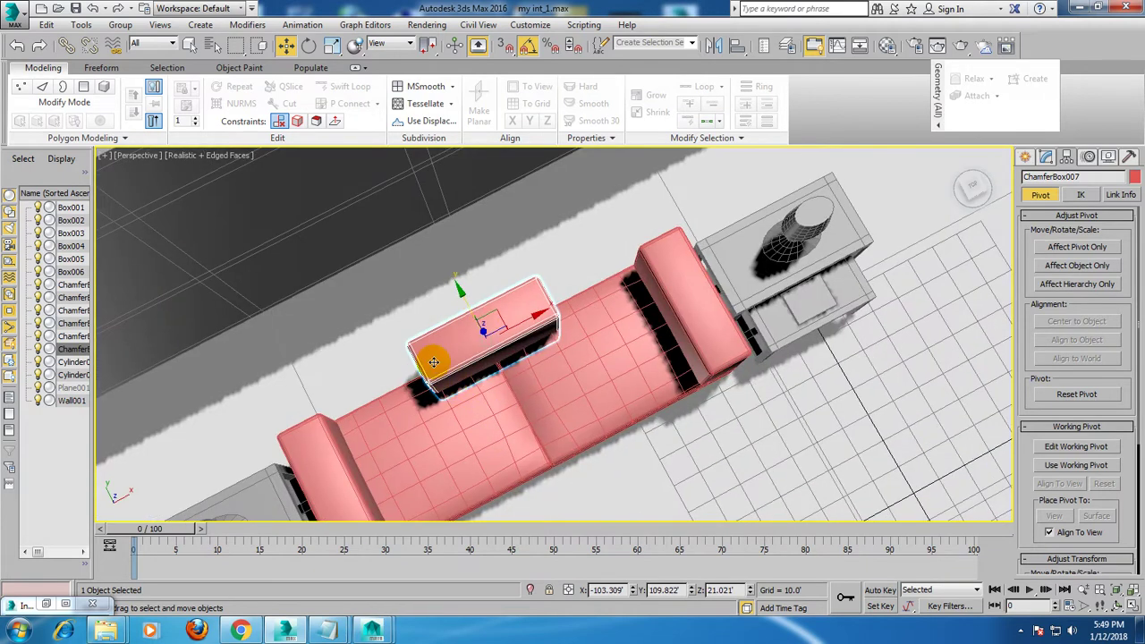
mouse_move(469, 309)
alt+middle_down()
mouse_move(460, 301)
mouse_move(501, 332)
mouse_move(465, 345)
mouse_move(522, 371)
mouse_move(531, 307)
mouse_move(564, 324)
alt+middle_up()
key(r)
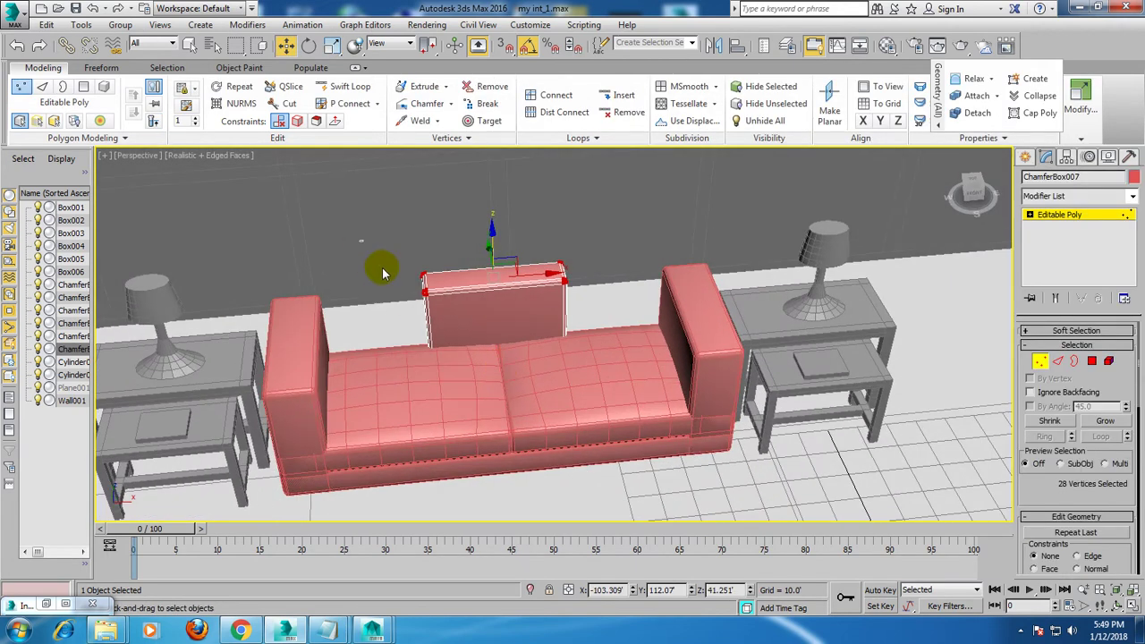
mouse_move(382, 273)
mouse_down()
mouse_move(426, 356)
mouse_move(348, 315)
mouse_up()
scroll(455, 270, up, 3)
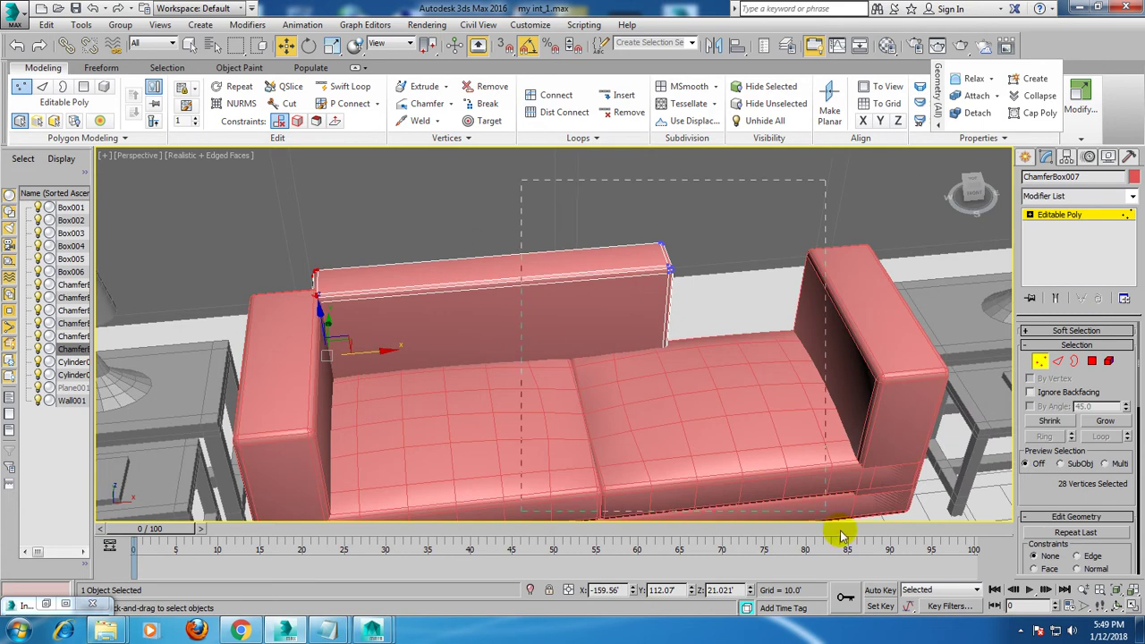
Stretch the backrest's right and left end vertices outward along X to the armrests.
drag(684, 347, 644, 235)
mouse_move(708, 325)
mouse_down()
mouse_move(907, 319)
mouse_move(877, 325)
mouse_up()
mouse_move(876, 325)
alt+middle_down()
mouse_move(710, 340)
mouse_move(657, 381)
alt+middle_up()
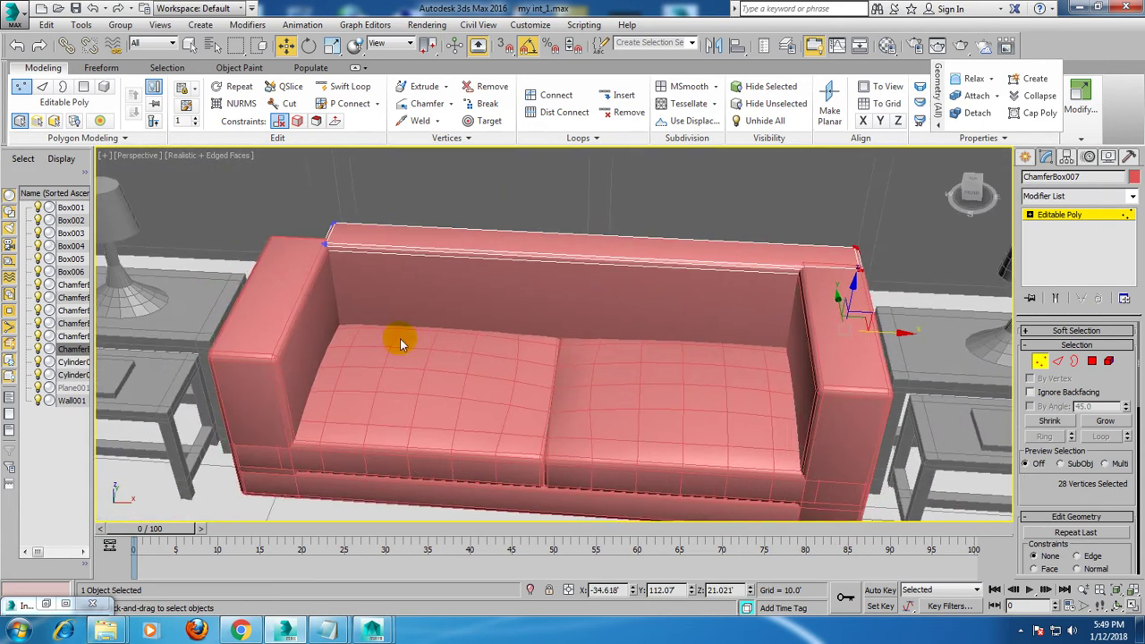
drag(262, 192, 482, 517)
mouse_move(481, 517)
alt+middle_down()
mouse_move(514, 337)
mouse_move(492, 329)
alt+middle_up()
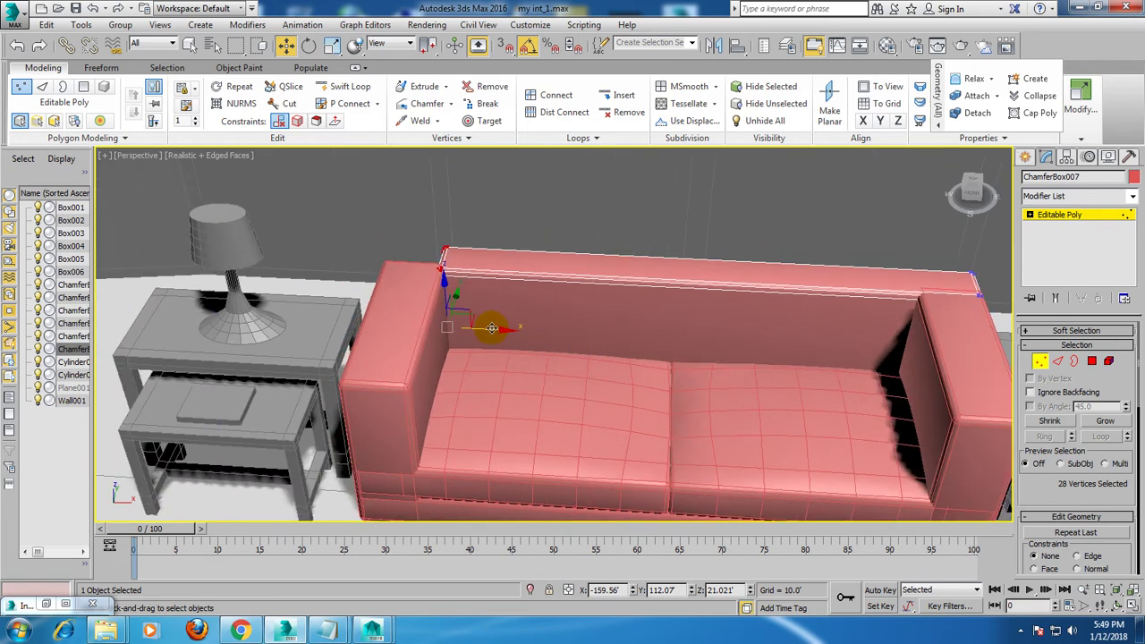
drag(470, 326, 451, 324)
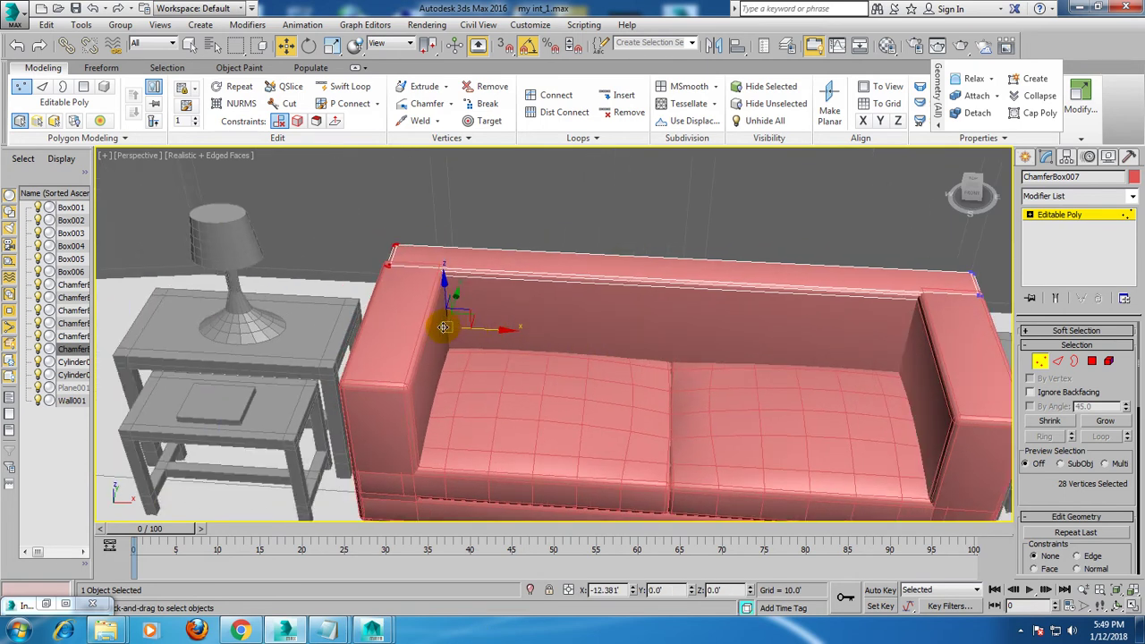
mouse_move(548, 334)
alt+middle_down()
mouse_move(621, 286)
mouse_move(609, 348)
mouse_move(626, 385)
alt+middle_up()
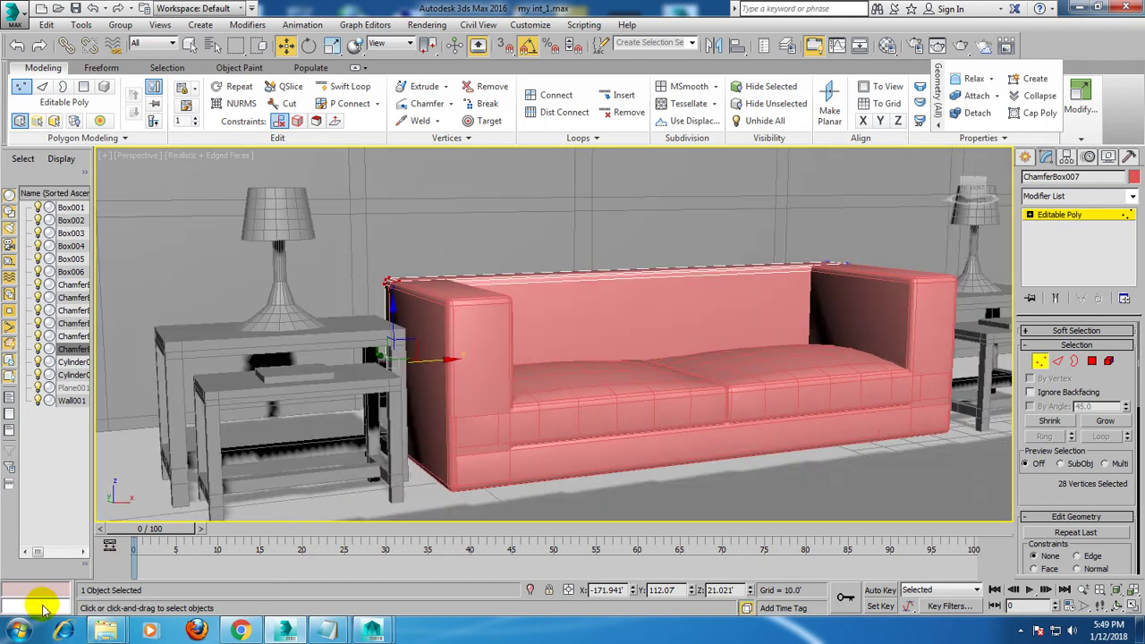
Check the reference interior image and view the sofa from a higher three-quarter angle.
double_click(31, 607)
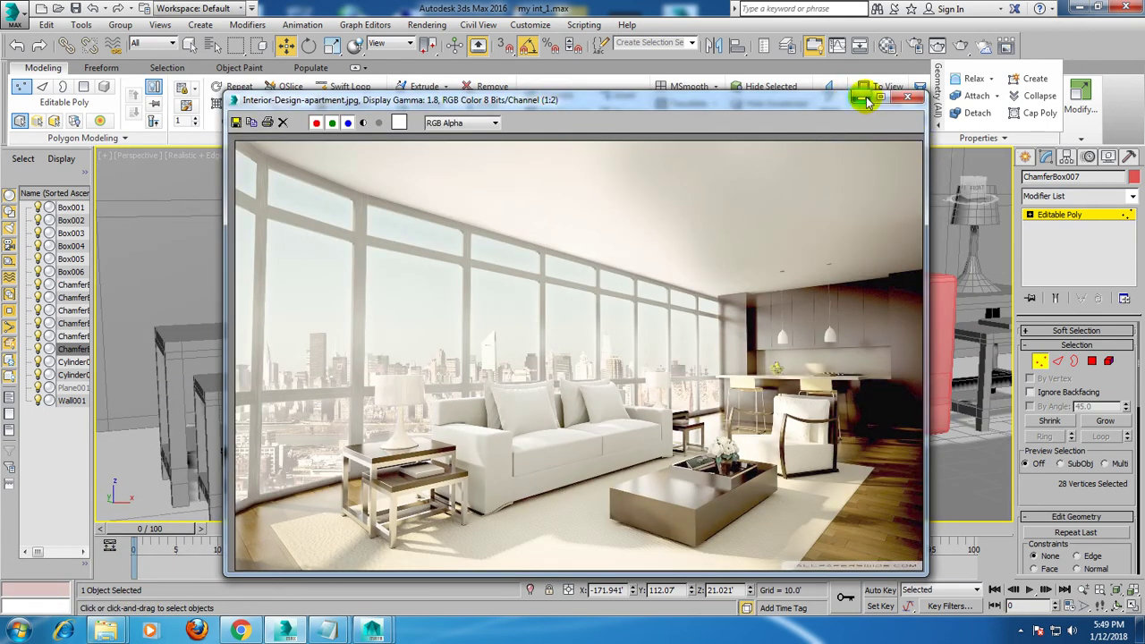
click(861, 96)
scroll(581, 322, up, 3)
scroll(560, 358, up, 2)
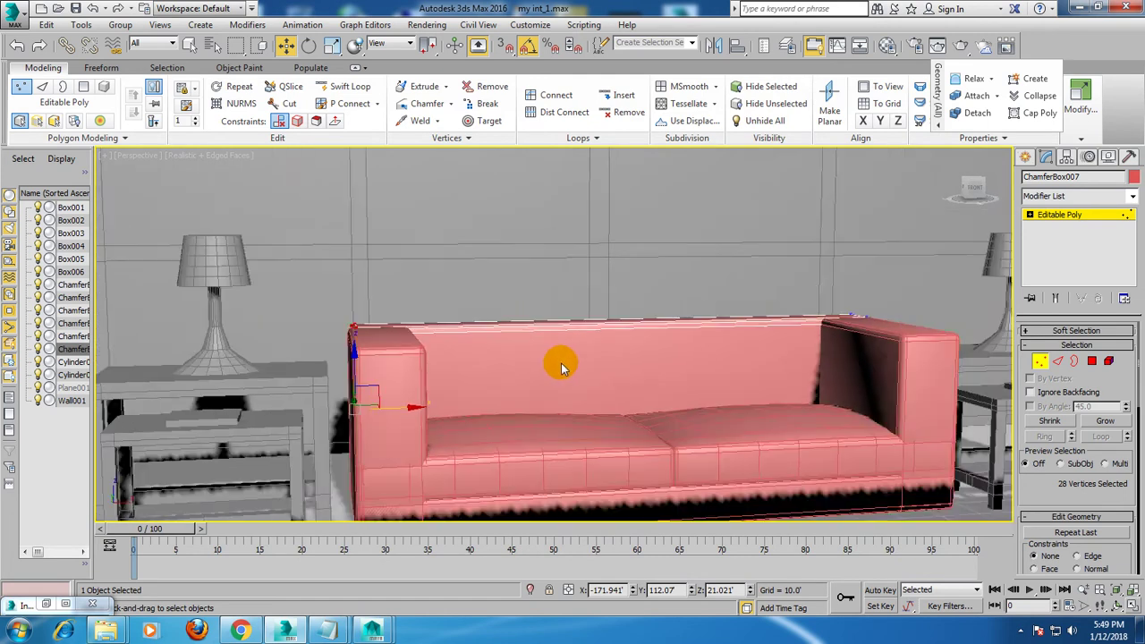
scroll(591, 394, down, 4)
alt+middle_drag(550, 414, 590, 384)
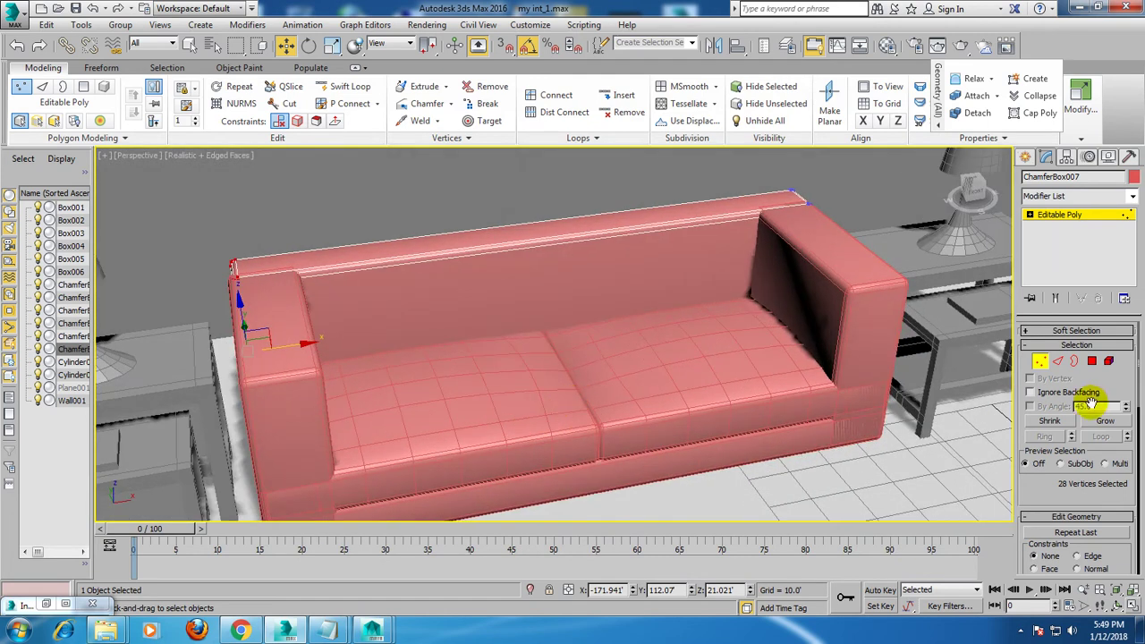
click(1059, 361)
Connect the backrest's top edges with 3 new vertical edges.
drag(441, 195, 547, 518)
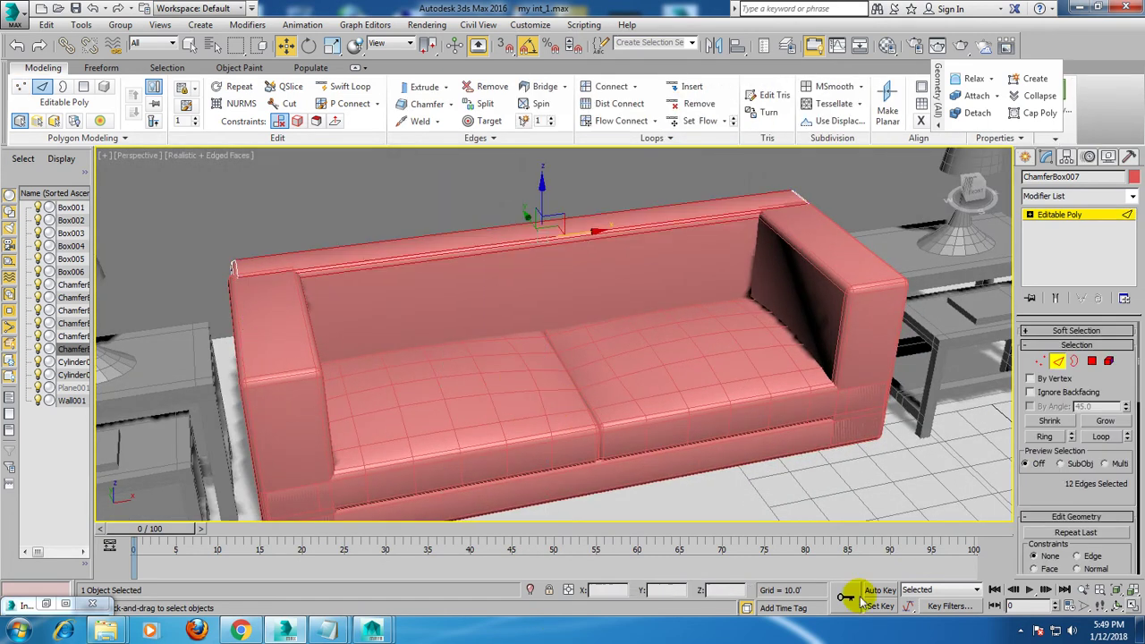
scroll(1079, 496, down, 3)
scroll(1081, 398, down, 5)
scroll(1080, 398, down, 5)
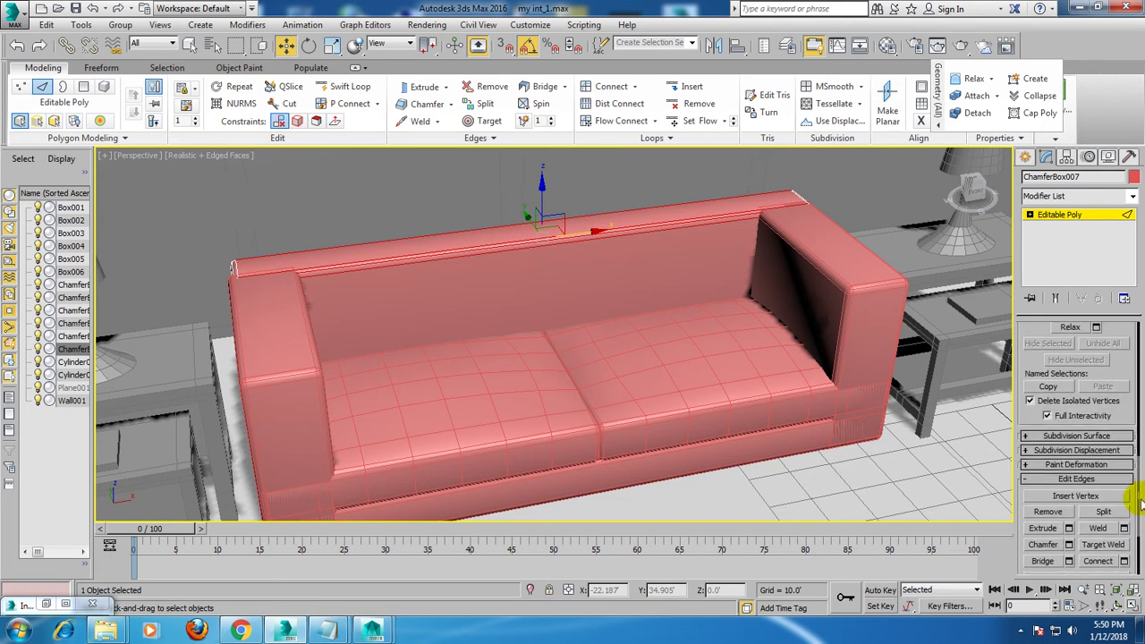
click(1125, 561)
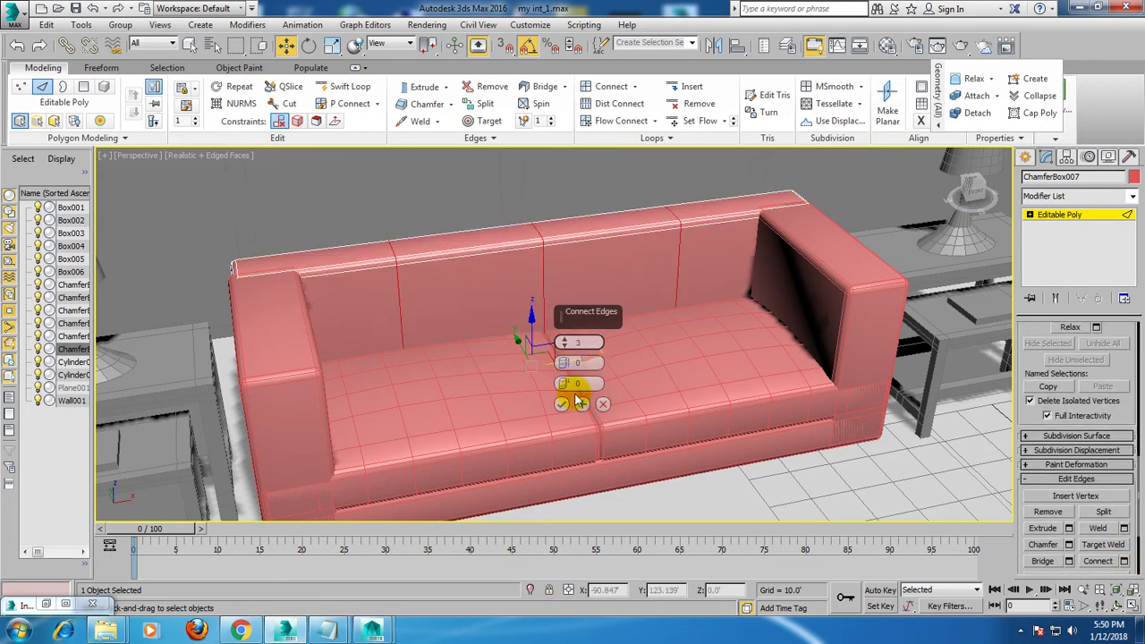
click(562, 404)
In the Front view, raise the top-row vertices so the backrest arches to a central peak.
key(alt+w)
key(alt+w)
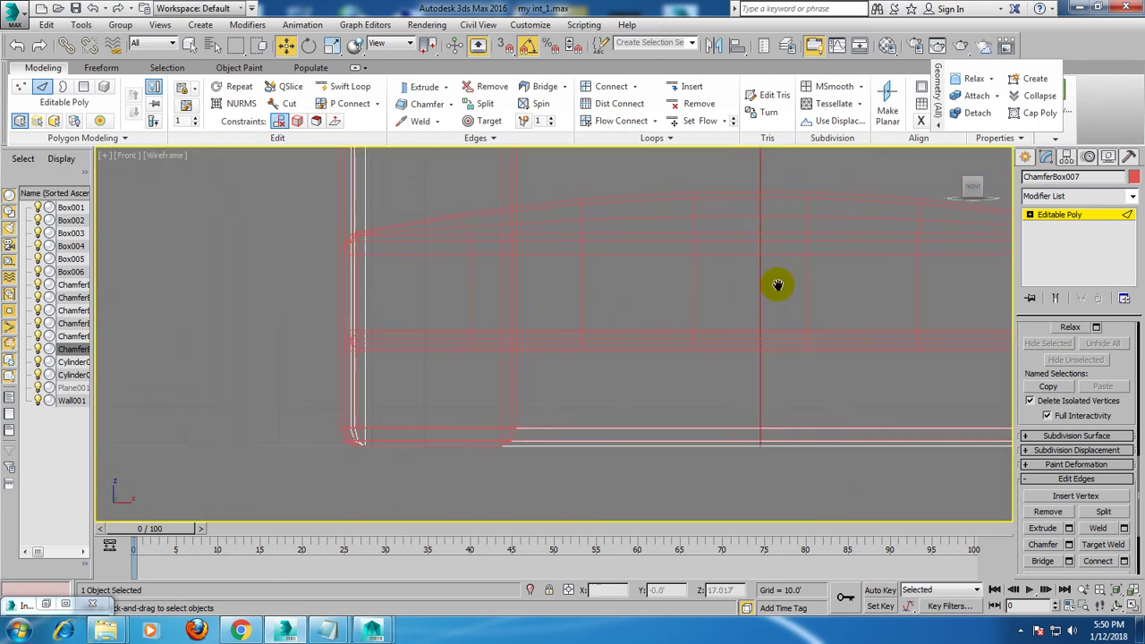
key(1)
middle_drag(751, 324, 588, 363)
scroll(503, 356, down, 3)
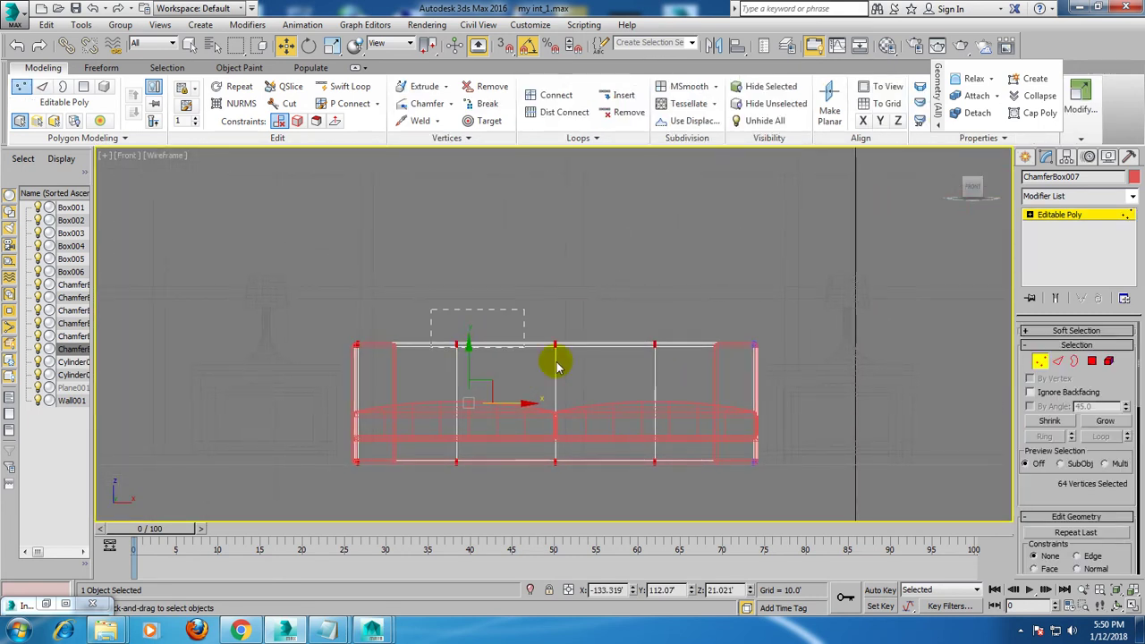
drag(690, 391, 690, 390)
mouse_move(555, 304)
mouse_down()
mouse_move(555, 291)
mouse_move(603, 376)
mouse_up()
drag(556, 304, 559, 296)
mouse_move(690, 409)
alt+middle_down()
mouse_move(670, 340)
mouse_move(647, 384)
mouse_move(676, 403)
mouse_move(667, 400)
alt+middle_up()
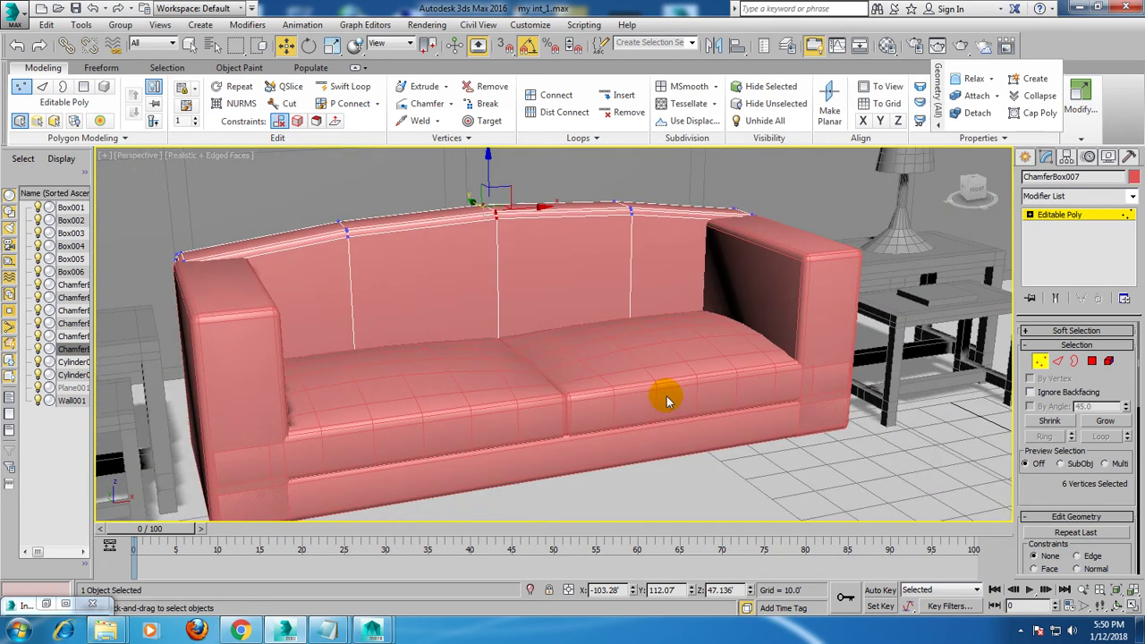
click(1060, 215)
key(ctrl+a)
Set the object colour of all selected objects to grey.
click(1135, 178)
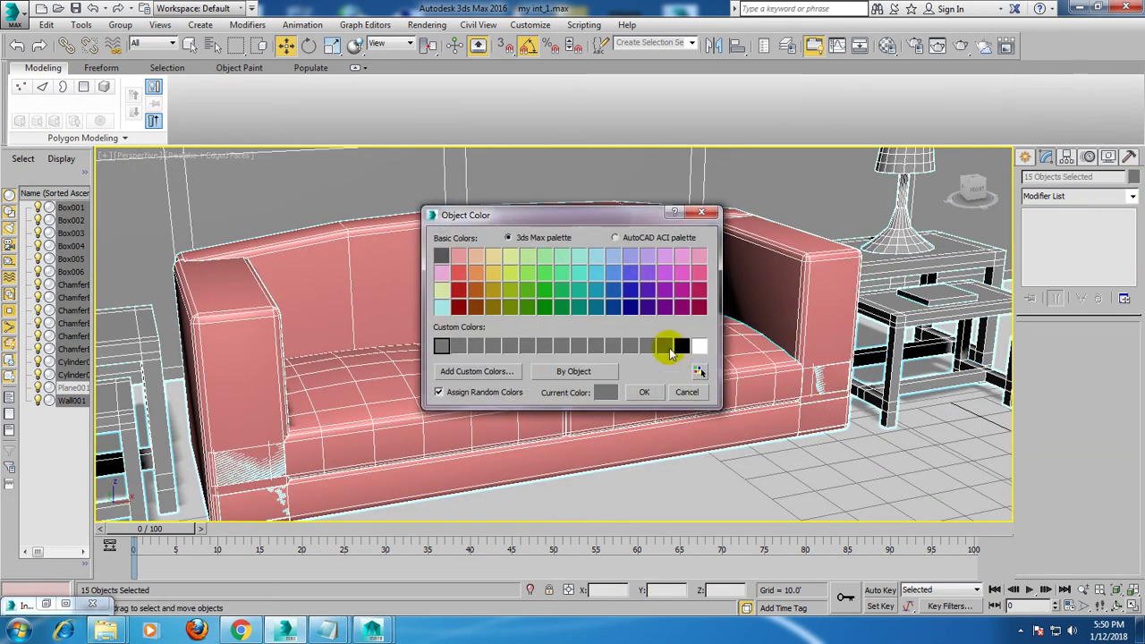
click(646, 393)
scroll(697, 394, down, 5)
mouse_move(716, 396)
alt+middle_down()
mouse_move(734, 416)
mouse_move(757, 373)
mouse_move(743, 384)
alt+middle_up()
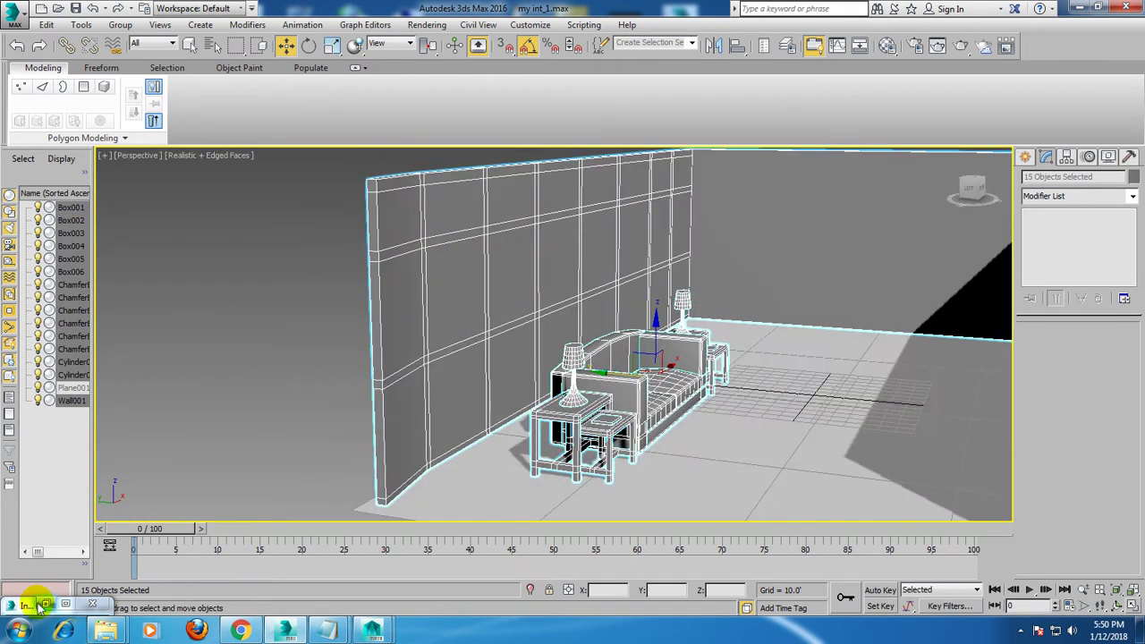
Review the reference image and pick ChamferBox under Extended Primitives.
click(36, 606)
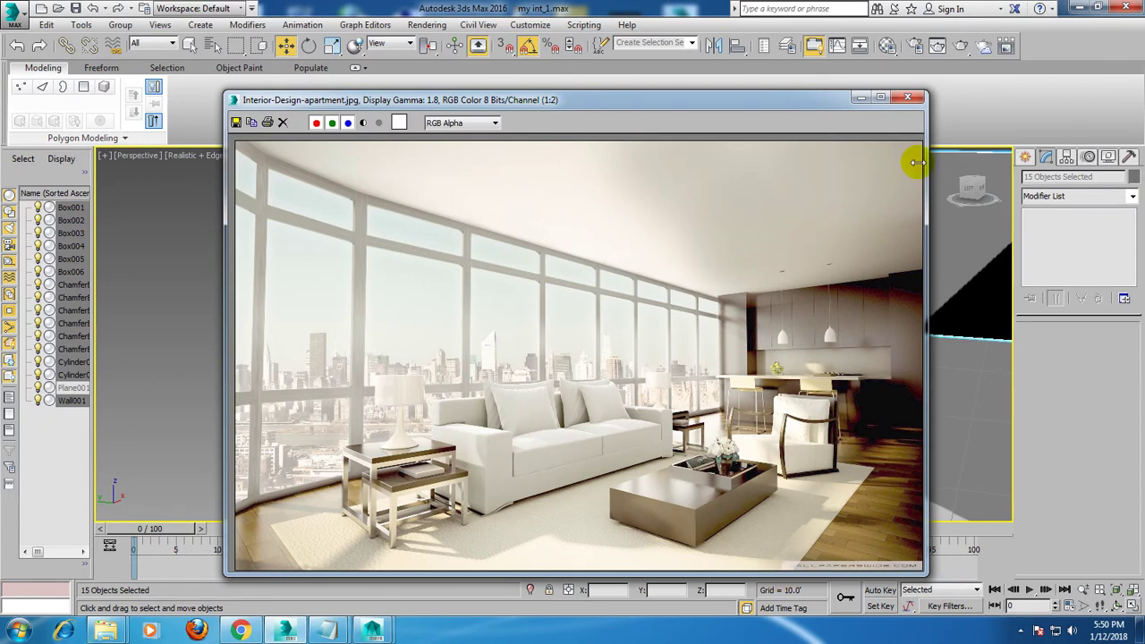
click(857, 100)
mouse_move(621, 462)
middle_down()
mouse_move(689, 407)
mouse_move(812, 426)
mouse_move(710, 396)
mouse_move(686, 401)
middle_up()
scroll(711, 396, up, 5)
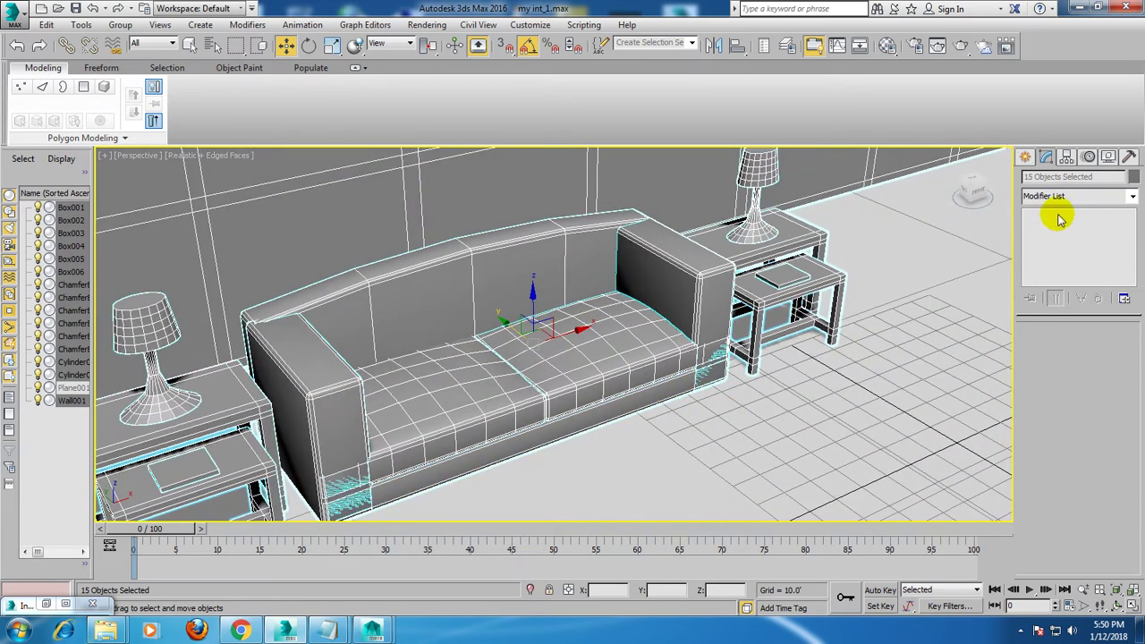
click(1026, 157)
click(1051, 265)
mouse_move(504, 332)
alt+middle_down()
mouse_move(506, 431)
mouse_move(558, 472)
mouse_move(578, 365)
mouse_move(606, 327)
mouse_move(567, 377)
alt+middle_up()
Draw a ChamferBox on the floor in front of the sofa and scale it up.
drag(584, 368, 544, 488)
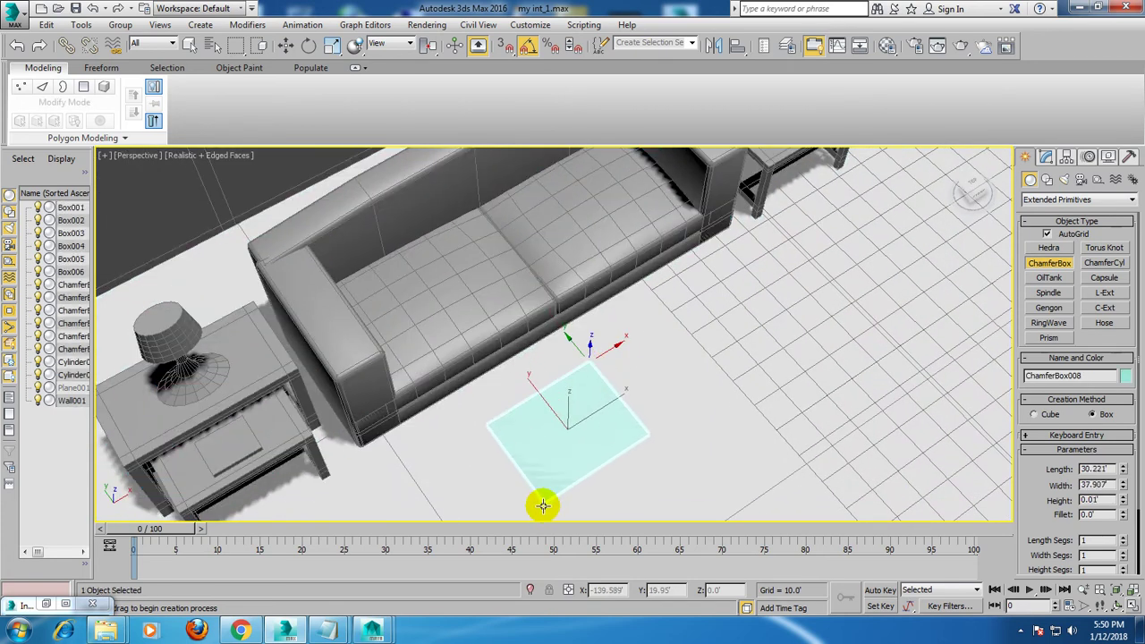
click(544, 465)
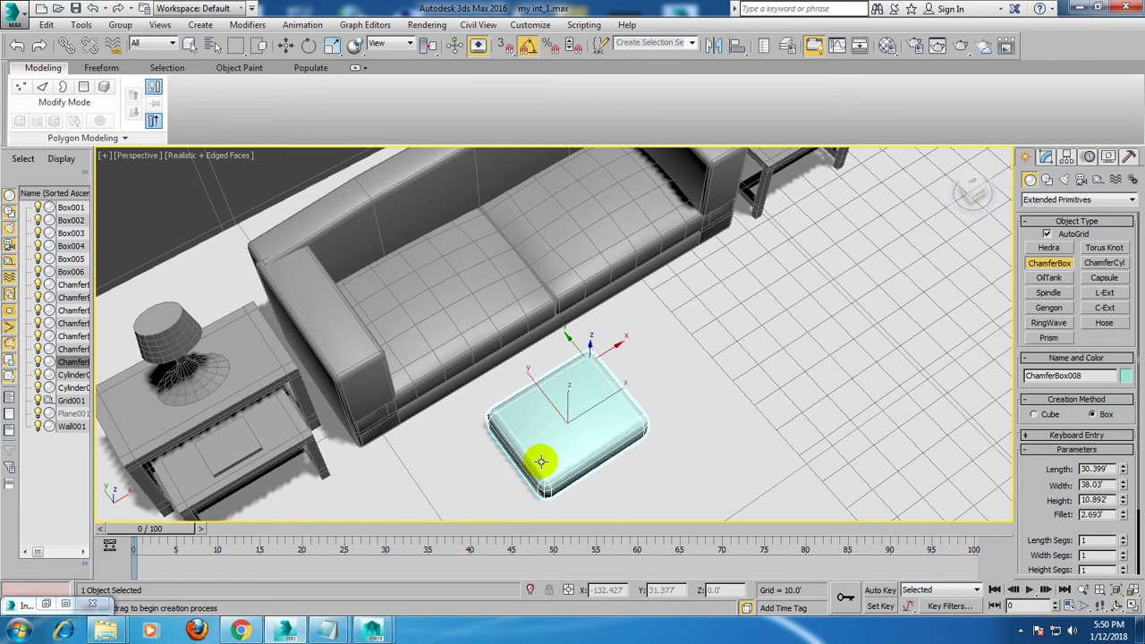
key(w)
mouse_move(545, 462)
alt+middle_down()
mouse_move(524, 358)
mouse_move(578, 461)
alt+middle_up()
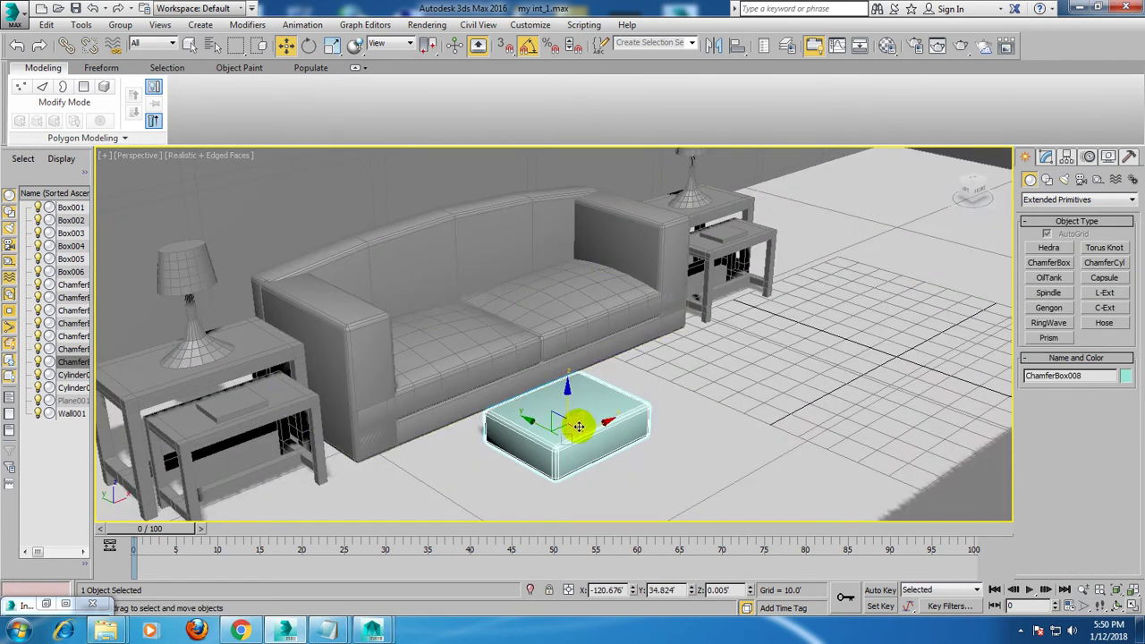
key(r)
drag(547, 435, 534, 427)
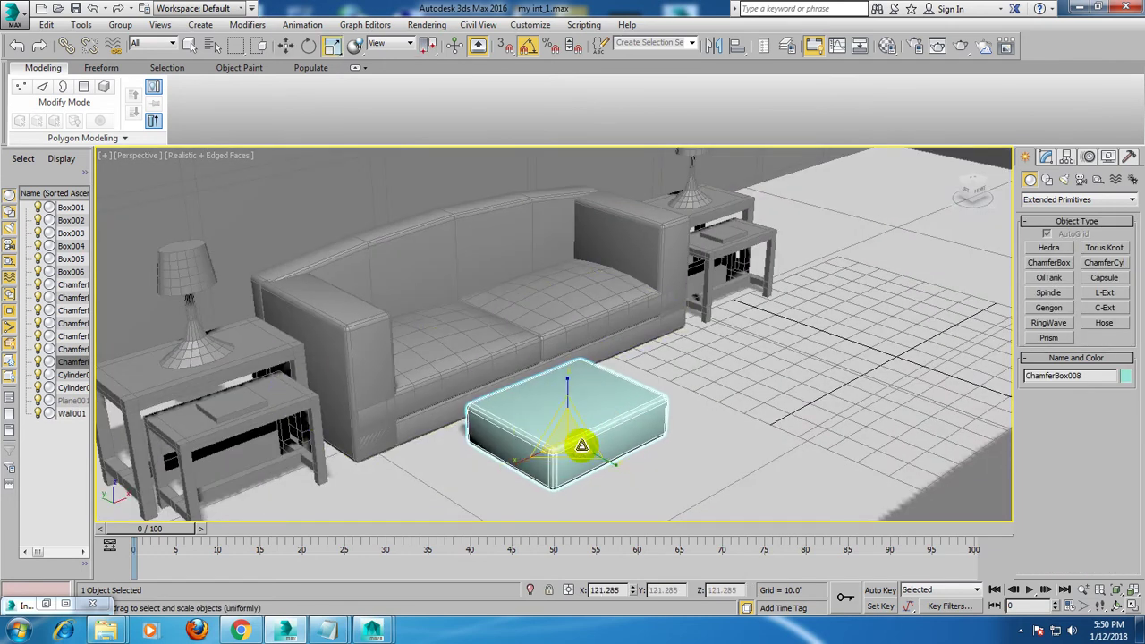
Stand the box upright with a 90° angle-snapped rotation and convert it to Editable Poly.
key(w)
key(e)
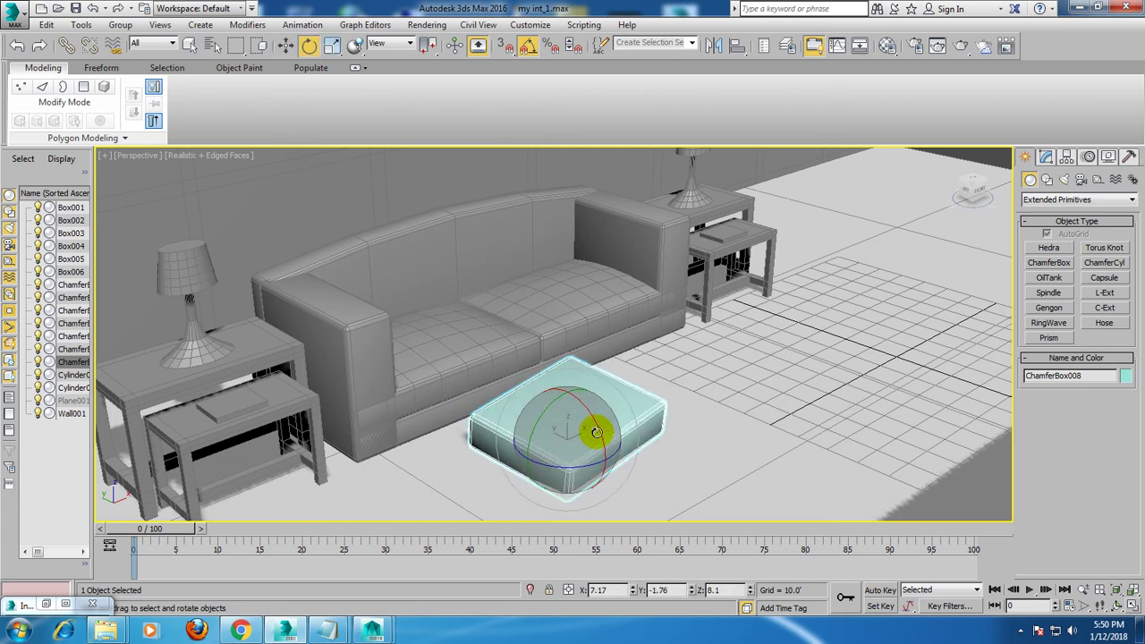
right_click(528, 46)
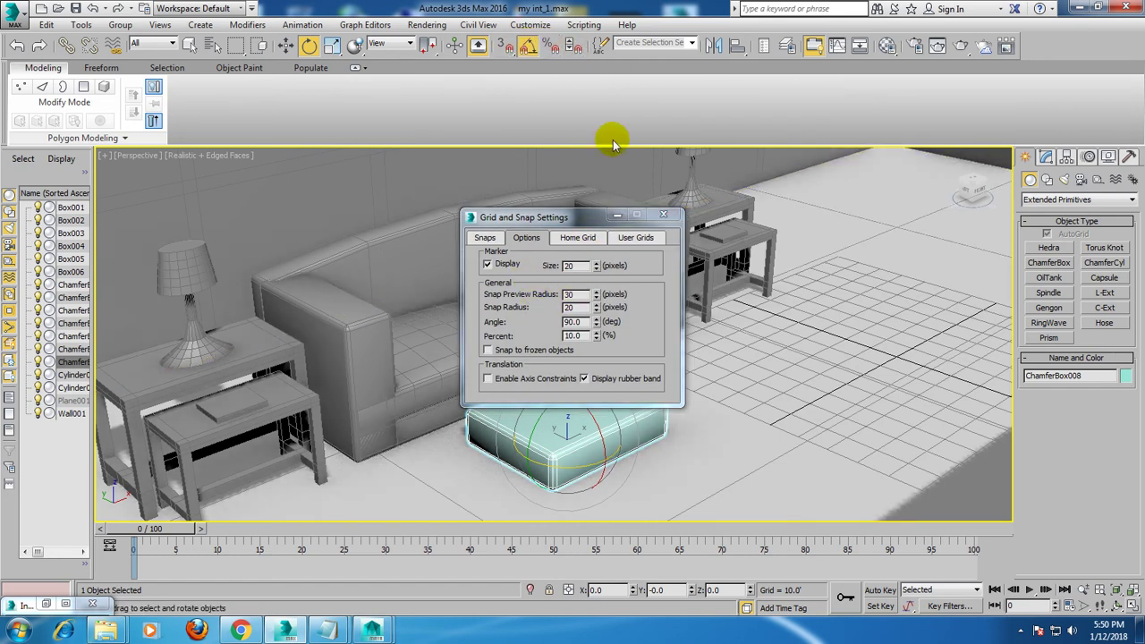
click(659, 221)
drag(593, 407, 633, 353)
key(w)
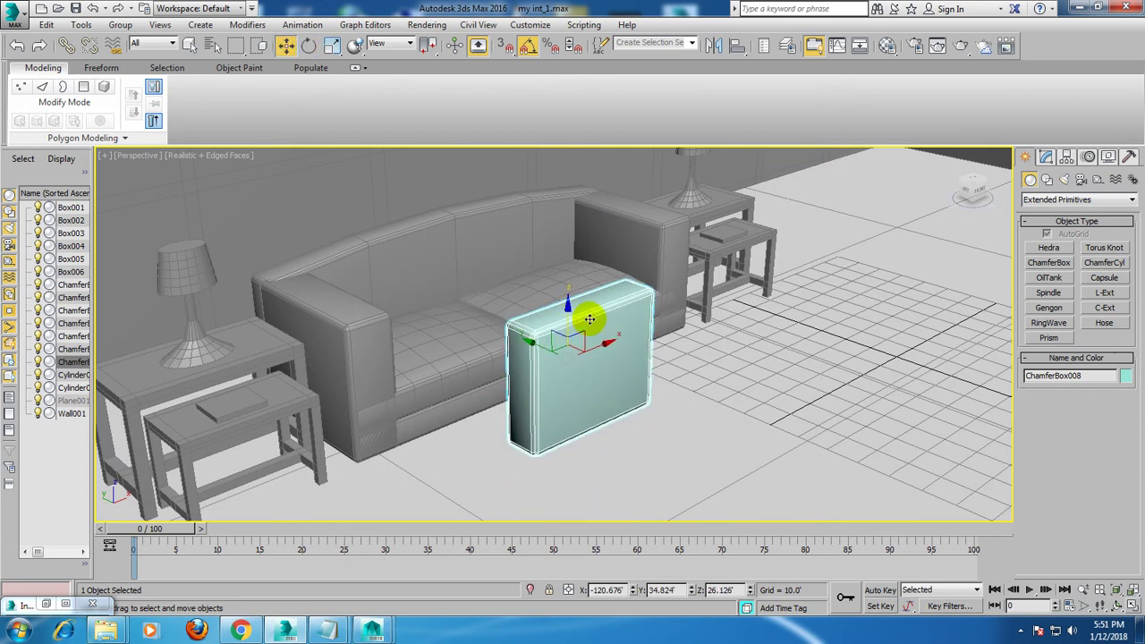
scroll(633, 353, up, 3)
mouse_move(670, 302)
alt+middle_down()
mouse_move(713, 302)
mouse_move(713, 328)
alt+middle_up()
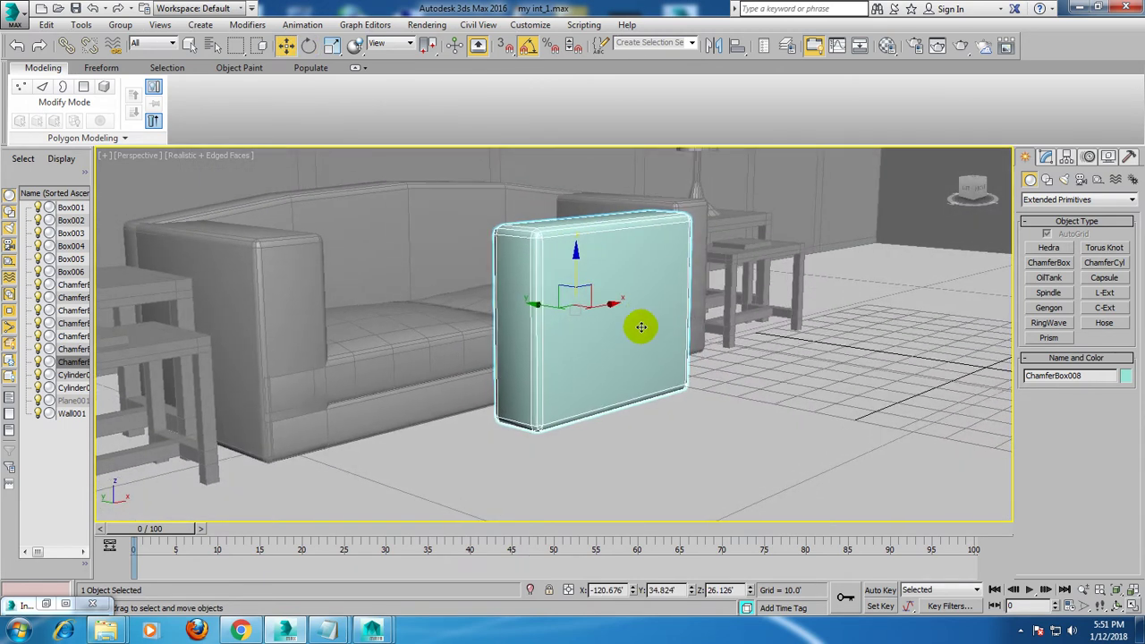
right_click(578, 311)
Convert the cushion box to Editable Poly and add horizontal edge loops spread apart with Pinch 18.
click(779, 458)
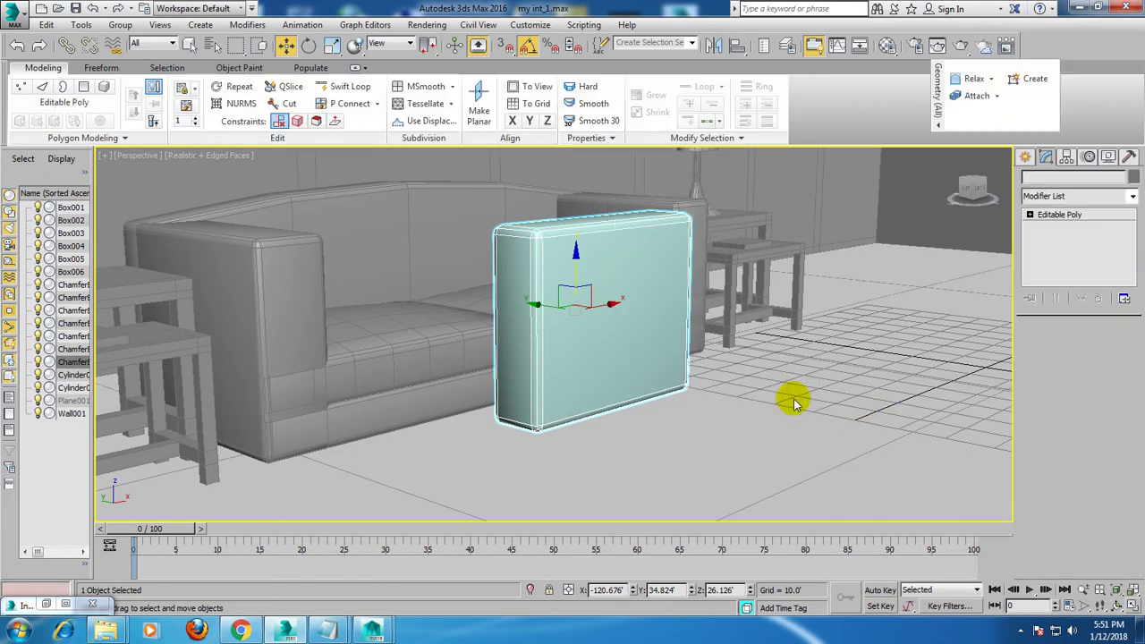
click(1059, 360)
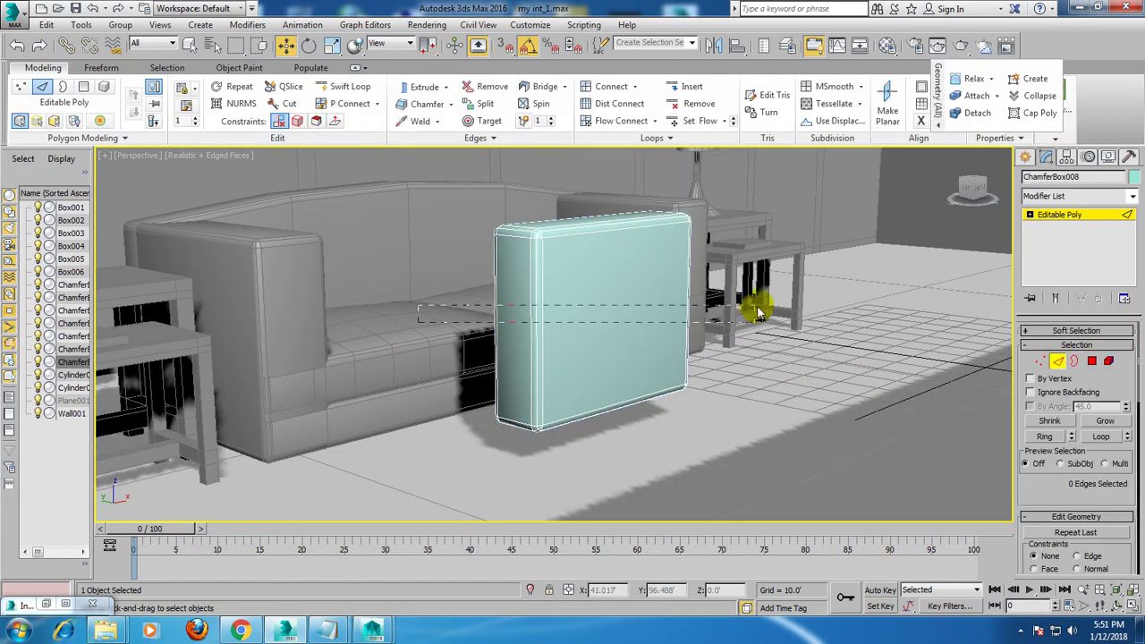
drag(748, 313, 826, 335)
scroll(1104, 536, down, 2)
scroll(1112, 540, down, 2)
scroll(1130, 488, up, 3)
scroll(1136, 528, up, 3)
click(1124, 481)
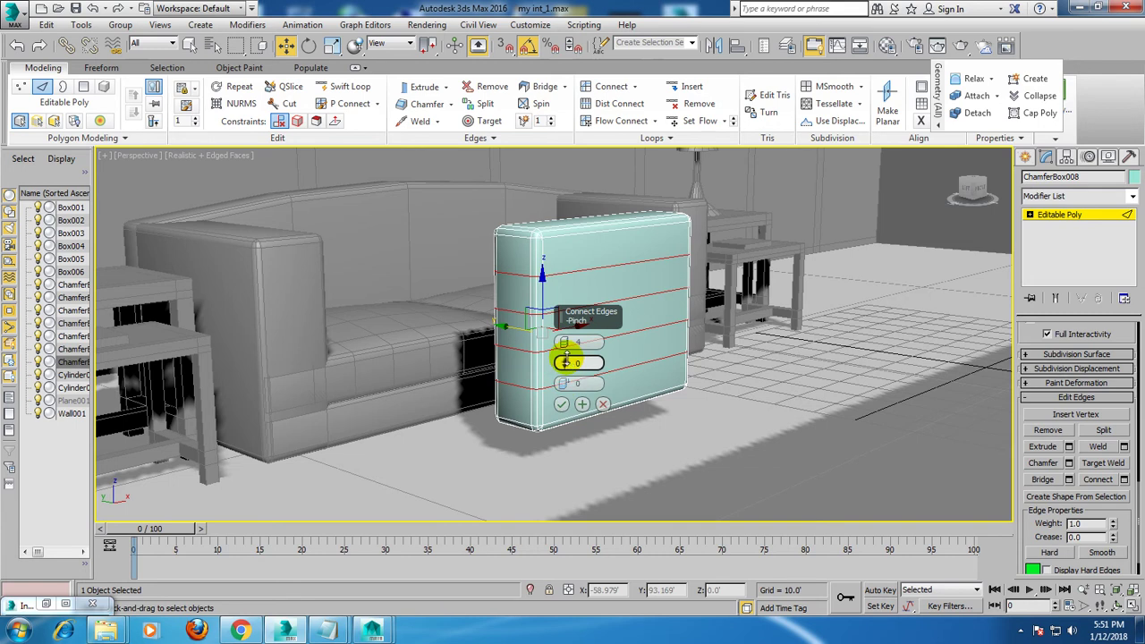
drag(567, 363, 580, 300)
click(562, 405)
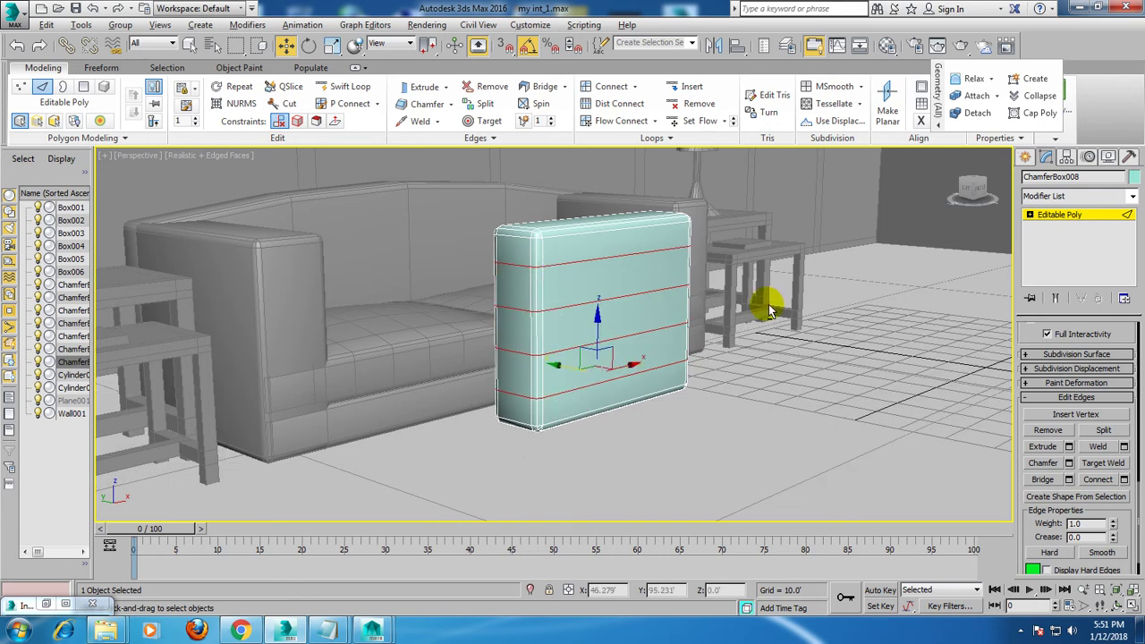
Add vertical edge loops through the box's top and bottom edges, then return to object level.
alt+middle_drag(760, 299, 608, 202)
drag(579, 164, 620, 503)
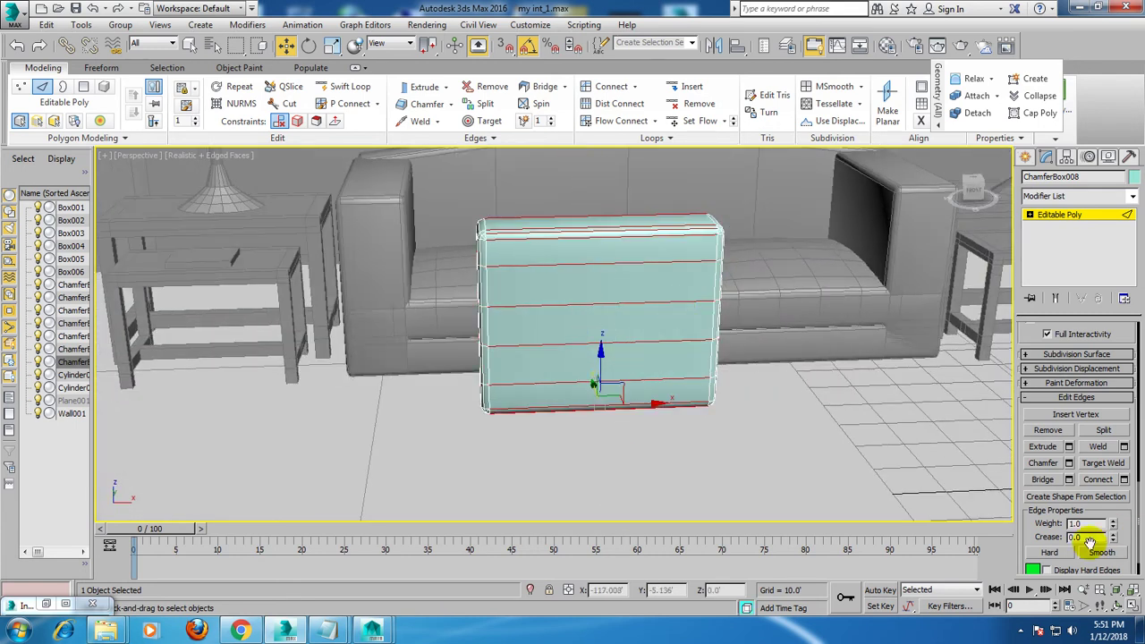
click(1124, 479)
click(562, 405)
mouse_move(562, 405)
alt+middle_down()
mouse_move(672, 358)
mouse_move(947, 295)
alt+middle_up()
click(1064, 217)
click(1133, 196)
scroll(1094, 295, down, 2)
scroll(1096, 284, down, 5)
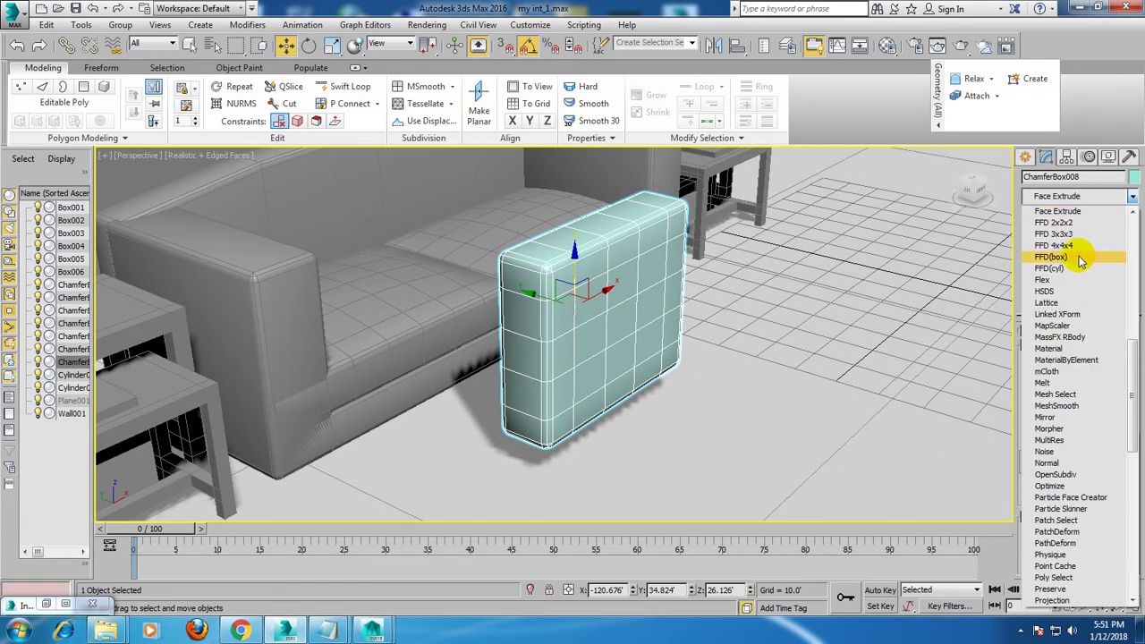
Add an FFD(box) 4x4x4 modifier and pull its control points to bulge the cushion.
click(1081, 258)
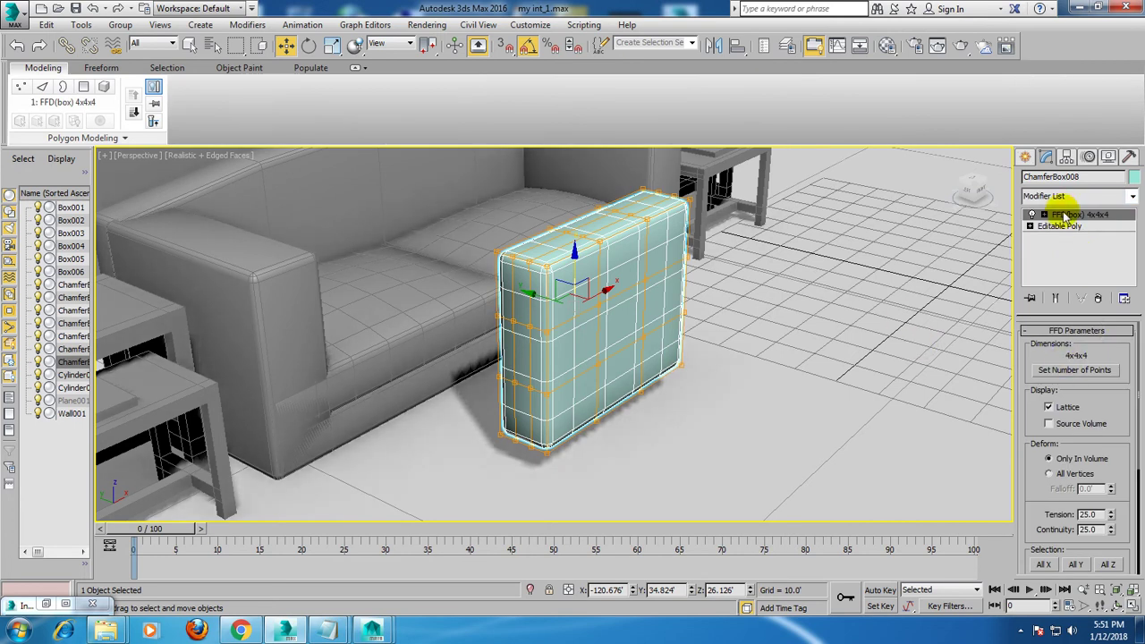
click(1071, 227)
drag(601, 311, 633, 301)
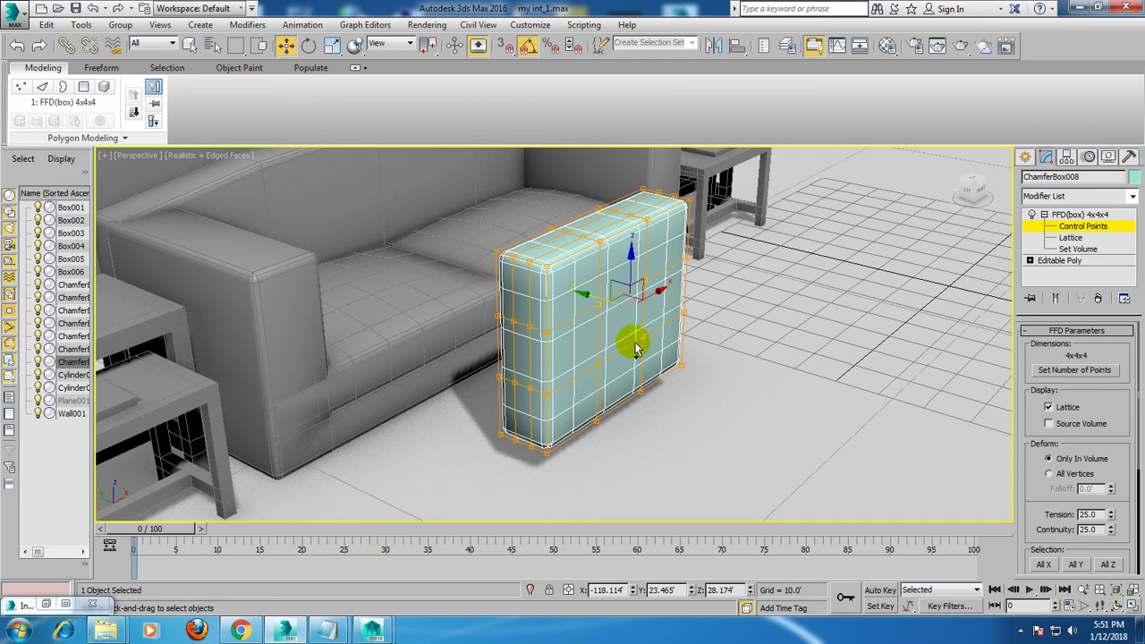
mouse_move(604, 317)
alt+middle_down()
mouse_move(666, 308)
mouse_move(595, 335)
alt+middle_up()
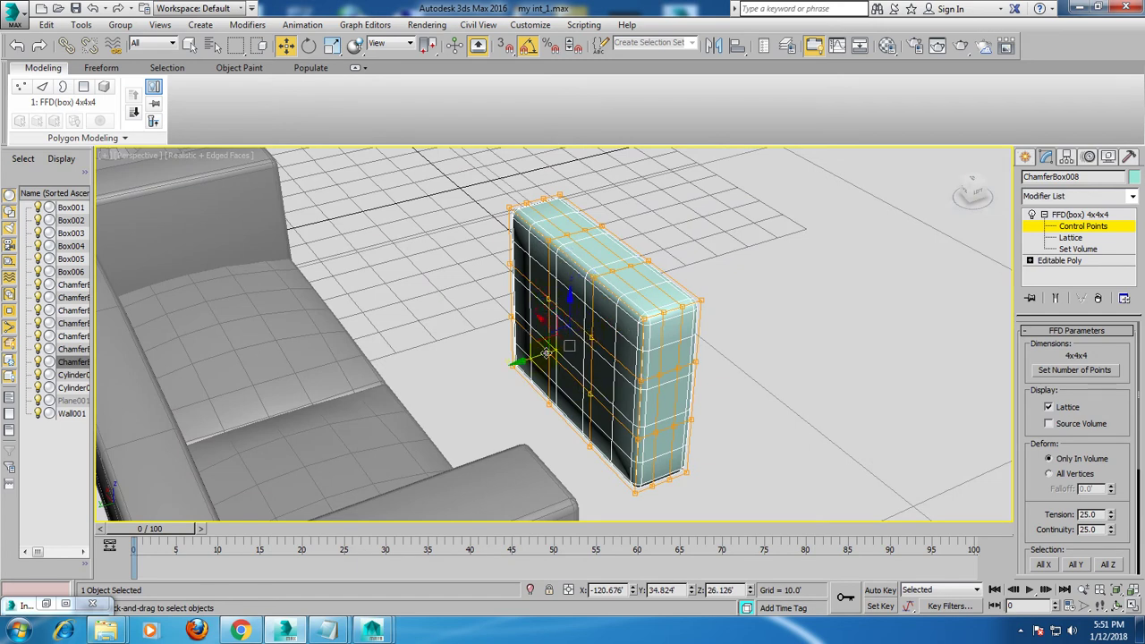
drag(525, 358, 511, 353)
scroll(528, 354, down, 5)
scroll(627, 365, up, 3)
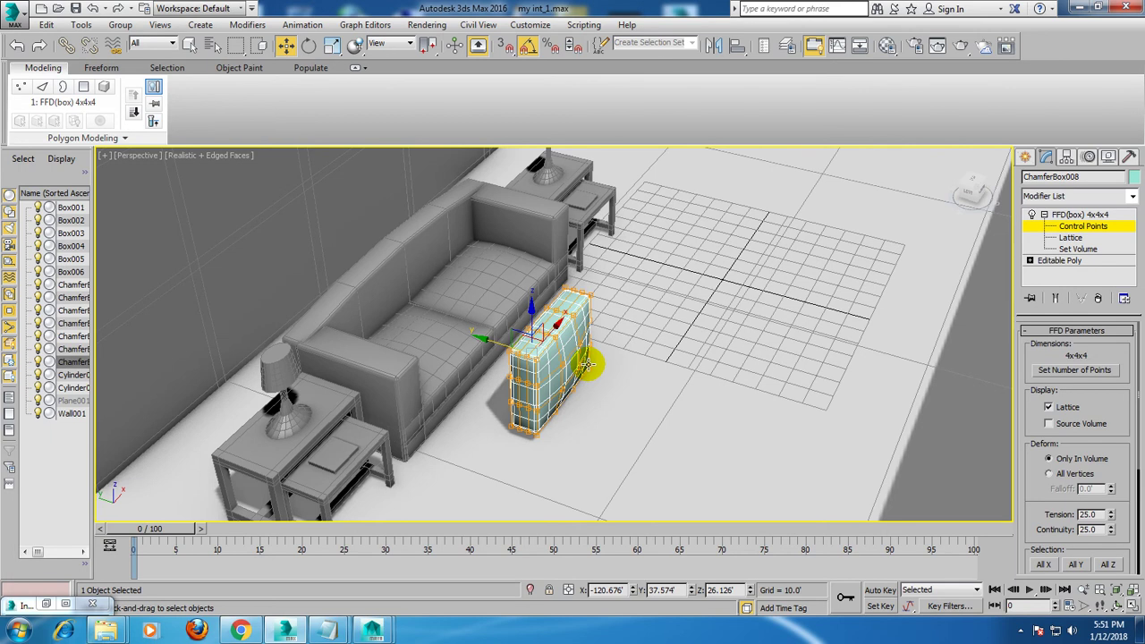
alt+middle_drag(508, 343, 521, 389)
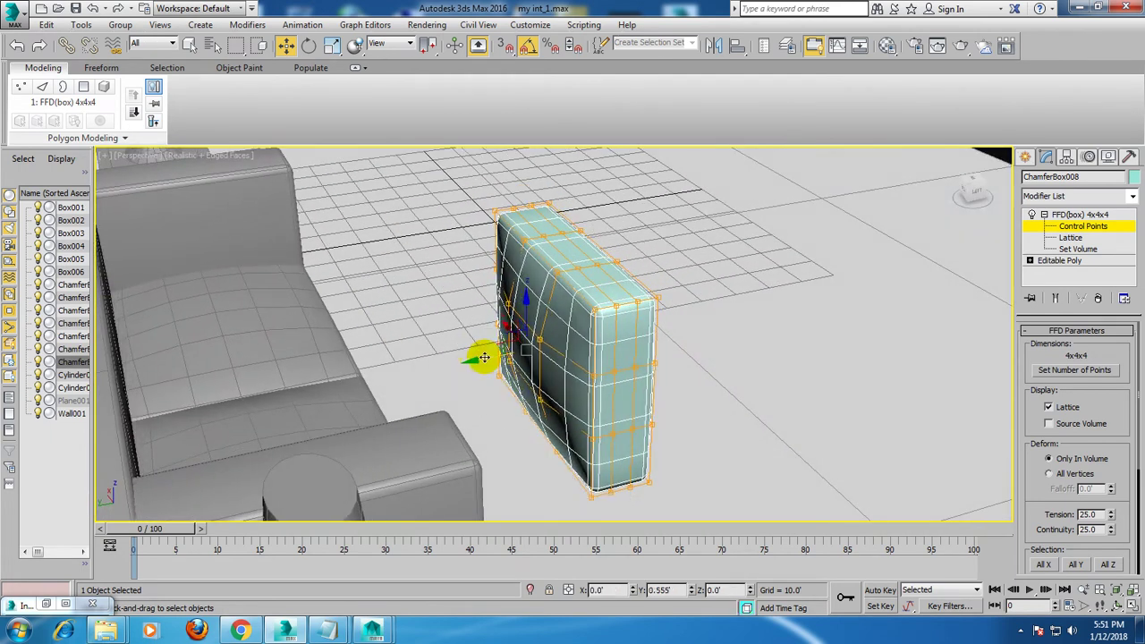
mouse_move(468, 358)
alt+middle_down()
mouse_move(537, 402)
mouse_move(524, 350)
mouse_move(593, 265)
alt+middle_up()
Collapse the deformed cushion to an Editable Poly and switch to edge level.
right_click(549, 270)
mouse_move(577, 407)
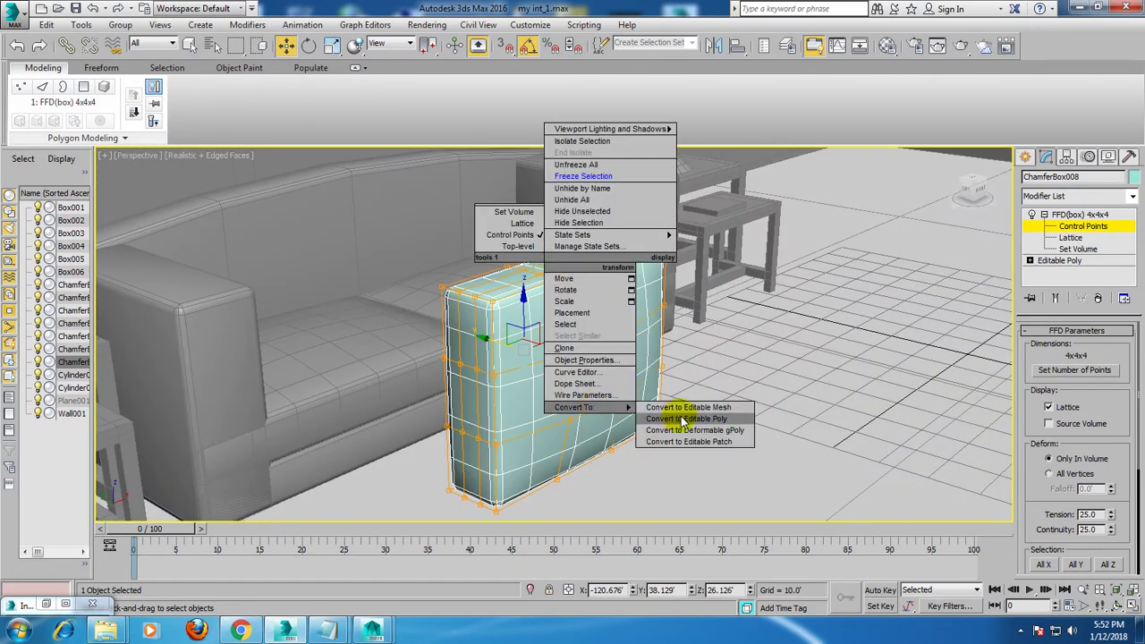
click(684, 418)
alt+middle_drag(659, 379, 664, 393)
mouse_move(622, 312)
alt+middle_down()
mouse_move(662, 315)
mouse_move(567, 347)
alt+middle_up()
click(1059, 361)
Select an edge ring with Alt+R and connect it into a new vertical loop.
click(538, 347)
key(alt+r)
scroll(1107, 439, down, 5)
drag(1125, 447, 1130, 313)
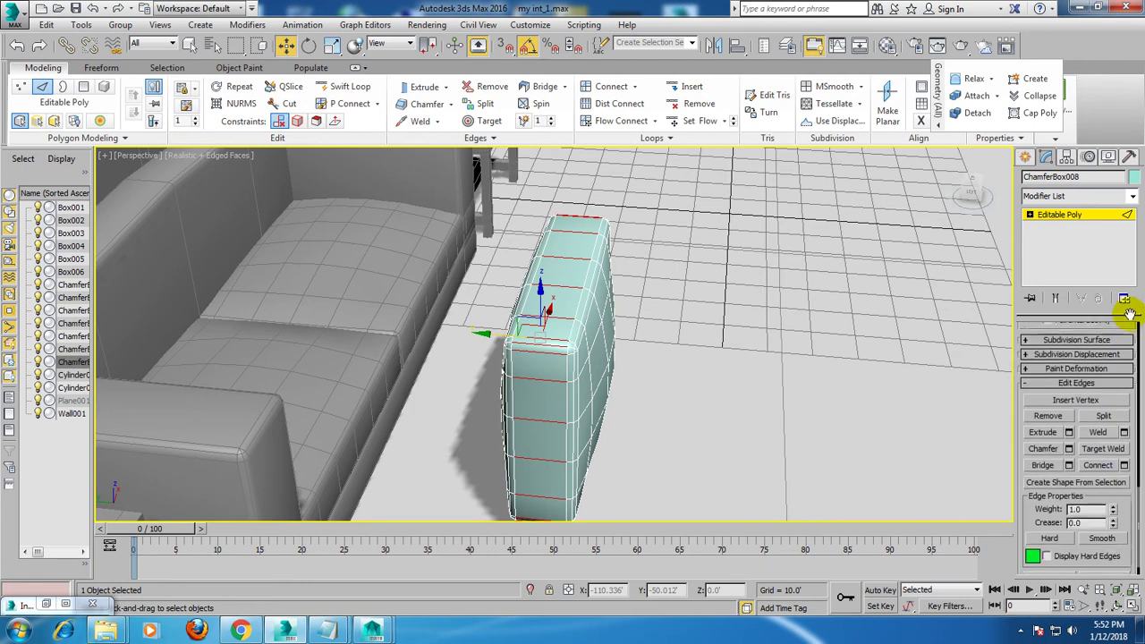
click(1125, 462)
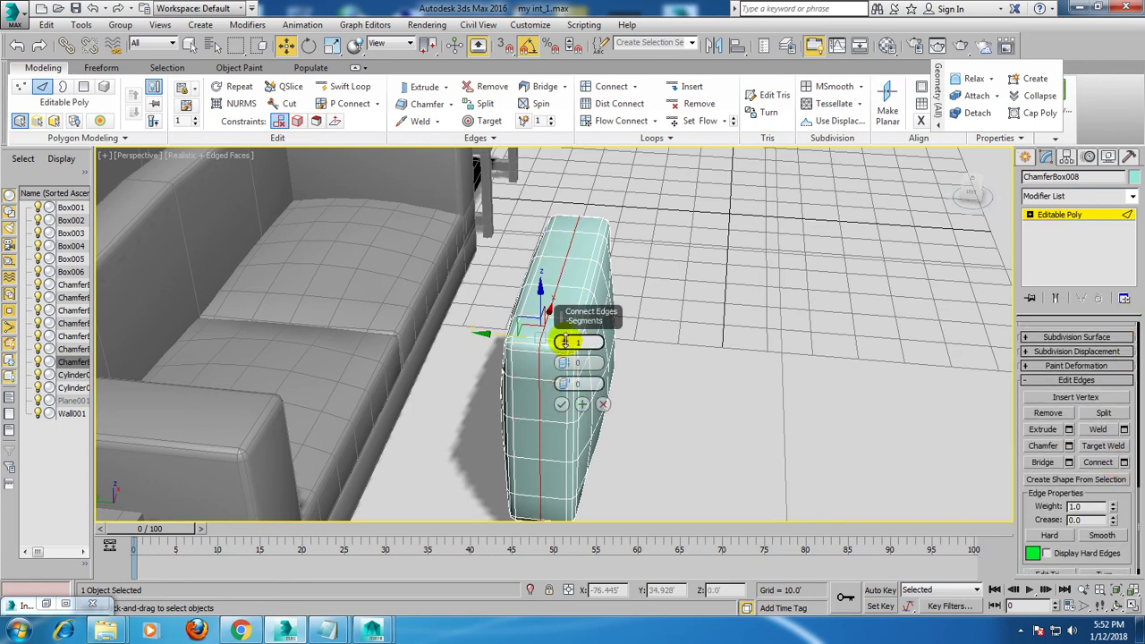
click(561, 404)
alt+middle_drag(567, 388, 594, 350)
Return to top level and show the Freeform sculpting tools.
right_click(626, 394)
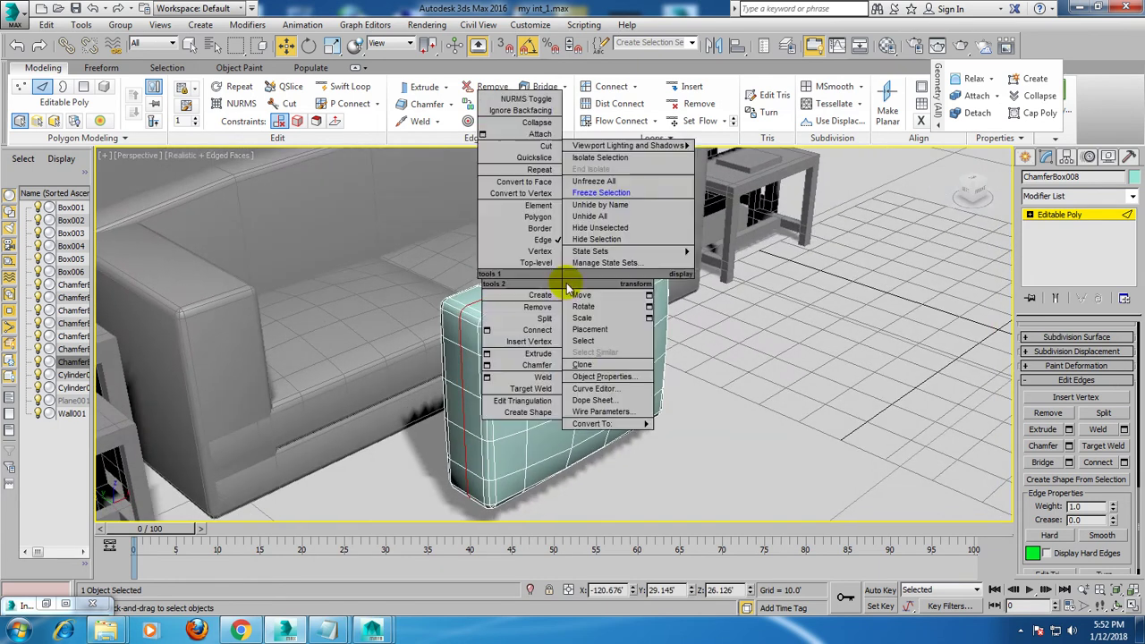
click(590, 434)
middle_drag(665, 422, 706, 439)
click(108, 69)
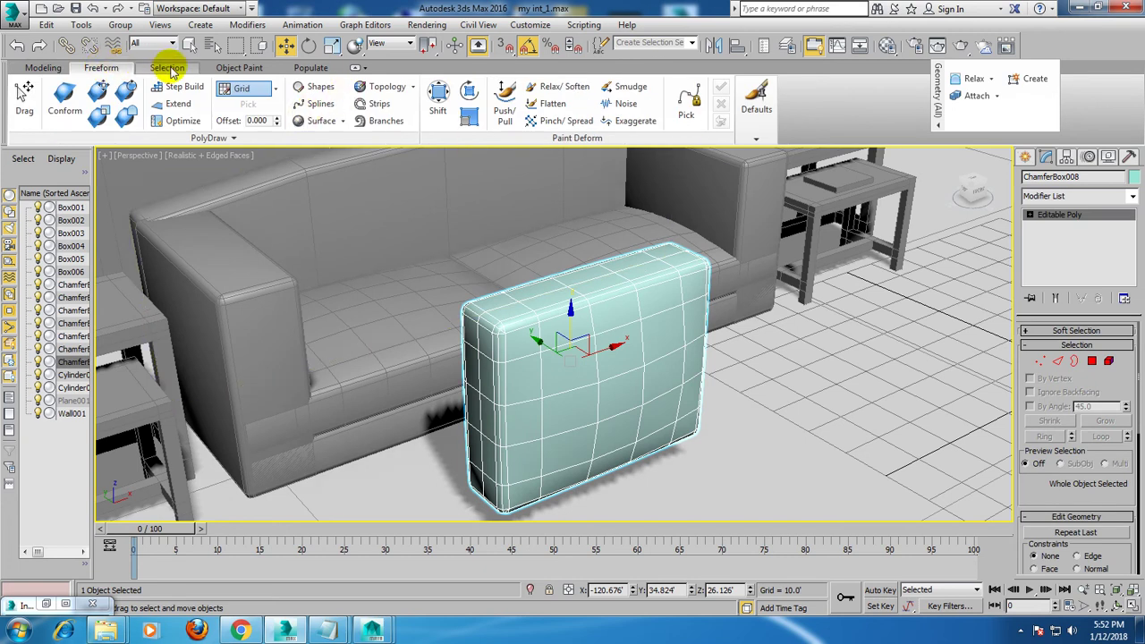
Activate the Pinch/Spread brush and pinch the cushion's top-left edge.
click(168, 71)
click(100, 68)
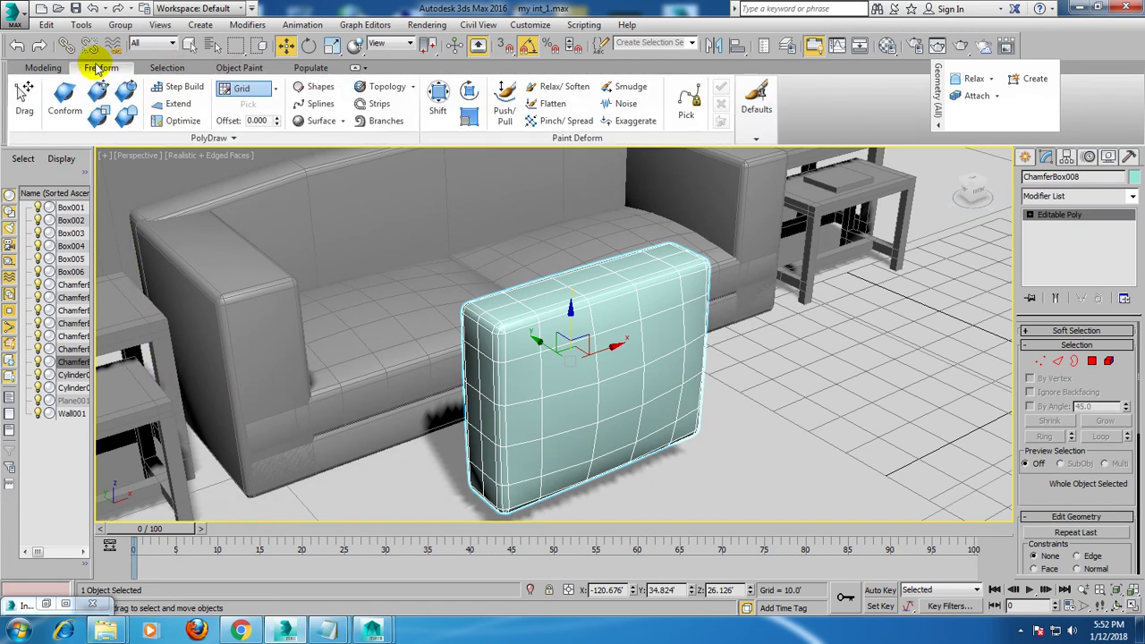
click(561, 127)
mouse_move(609, 299)
alt+middle_down()
mouse_move(562, 325)
mouse_move(552, 355)
alt+middle_up()
scroll(472, 358, up, 3)
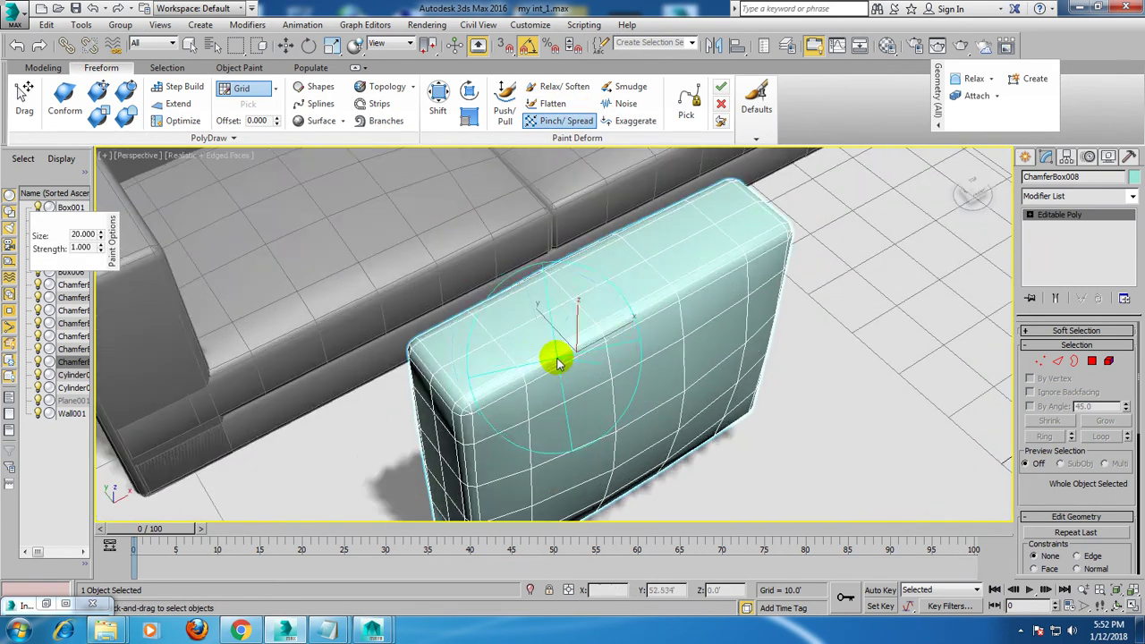
drag(467, 357, 511, 319)
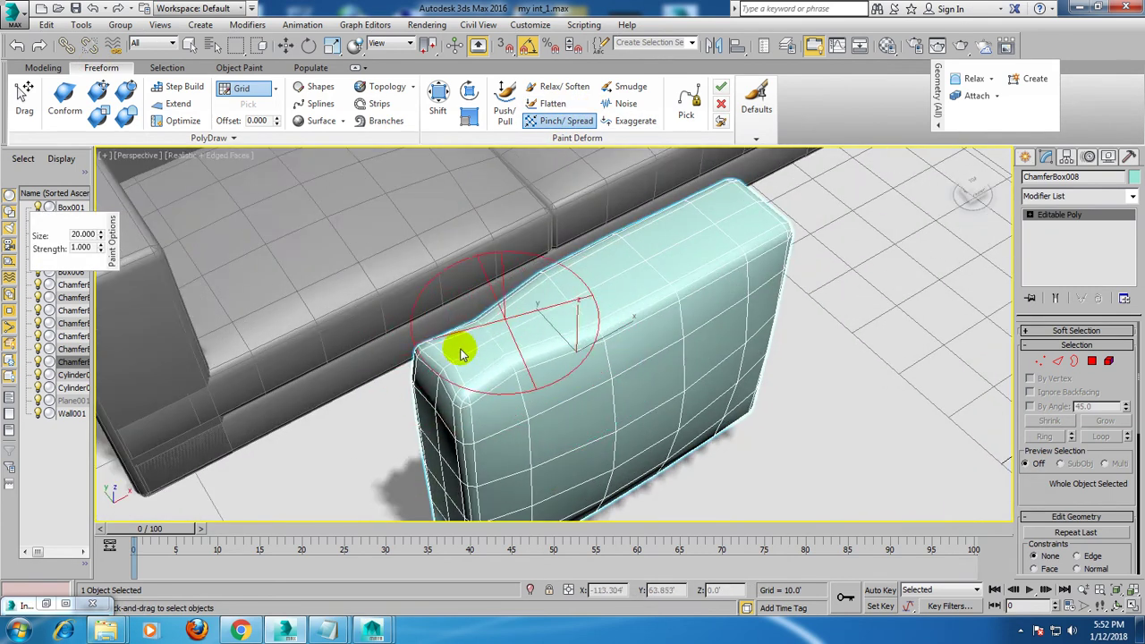
mouse_move(652, 235)
mouse_down()
mouse_move(537, 309)
mouse_move(779, 184)
mouse_move(465, 340)
mouse_move(695, 197)
mouse_move(685, 238)
mouse_move(608, 288)
mouse_up()
Pinch the cushion's lower-left corner, left edge, top and right end.
mouse_move(460, 340)
alt+middle_down()
mouse_move(524, 362)
mouse_move(533, 268)
mouse_move(493, 225)
alt+middle_up()
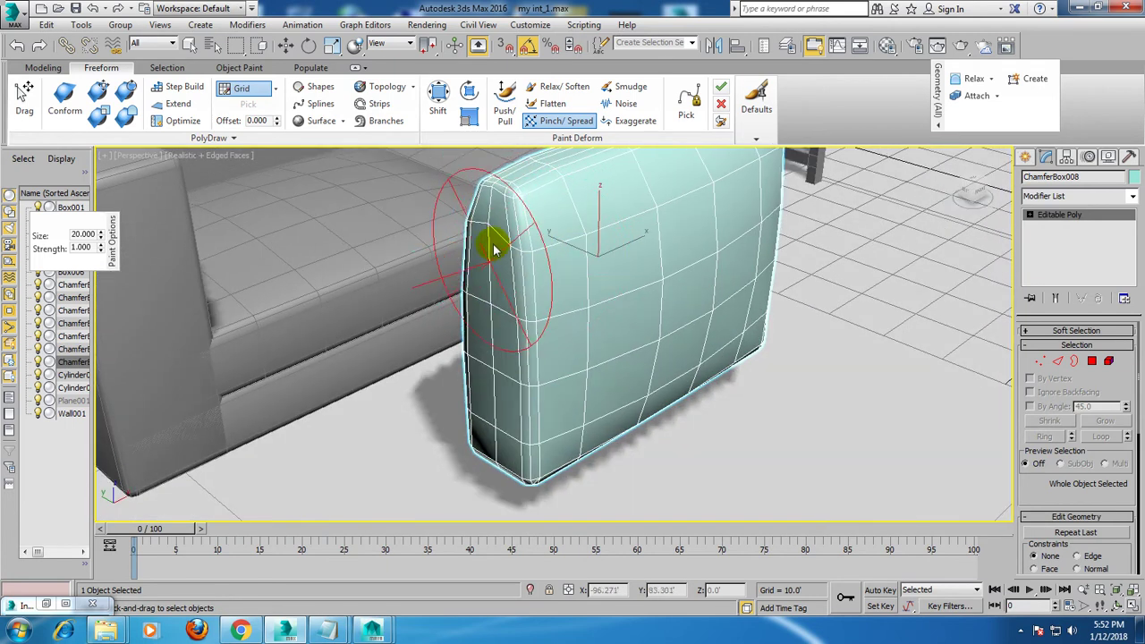
mouse_move(490, 435)
mouse_down()
mouse_move(506, 179)
mouse_move(495, 436)
mouse_up()
mouse_move(485, 511)
alt+middle_down()
mouse_move(646, 289)
mouse_move(656, 334)
mouse_move(621, 332)
mouse_move(641, 208)
alt+middle_up()
mouse_move(466, 276)
mouse_down()
mouse_move(511, 332)
mouse_move(588, 391)
mouse_move(659, 565)
mouse_move(639, 439)
mouse_move(576, 299)
mouse_move(553, 354)
mouse_move(501, 251)
mouse_up()
mouse_move(501, 250)
alt+middle_down()
mouse_move(624, 328)
mouse_move(593, 404)
mouse_move(733, 340)
mouse_move(721, 396)
mouse_move(647, 309)
alt+middle_up()
drag(652, 367, 637, 486)
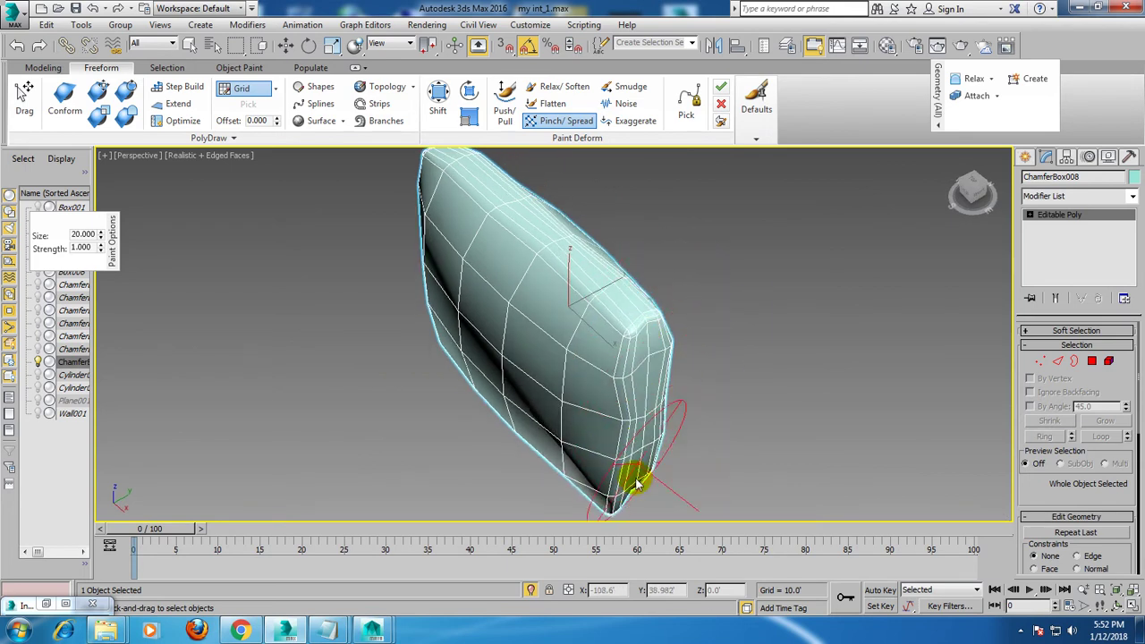
Orbit around the upright cushion and pinch down along its left side.
alt+middle_drag(656, 340, 690, 332)
mouse_move(648, 438)
alt+middle_down()
mouse_move(766, 397)
mouse_move(805, 414)
mouse_move(698, 383)
mouse_move(548, 307)
alt+middle_up()
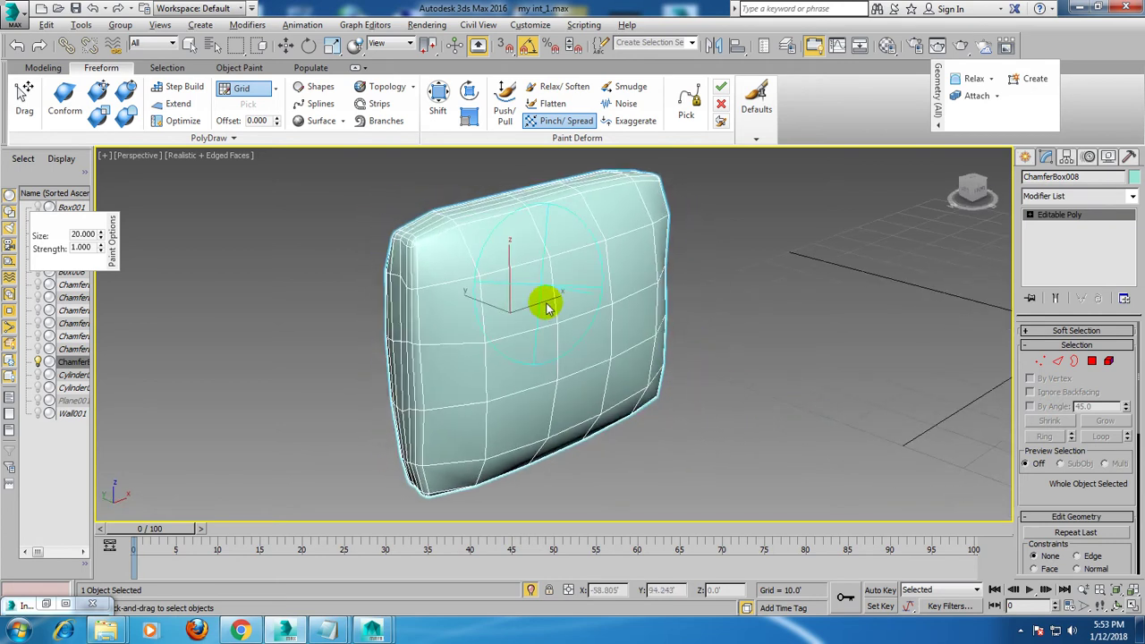
alt+middle_drag(633, 363, 596, 333)
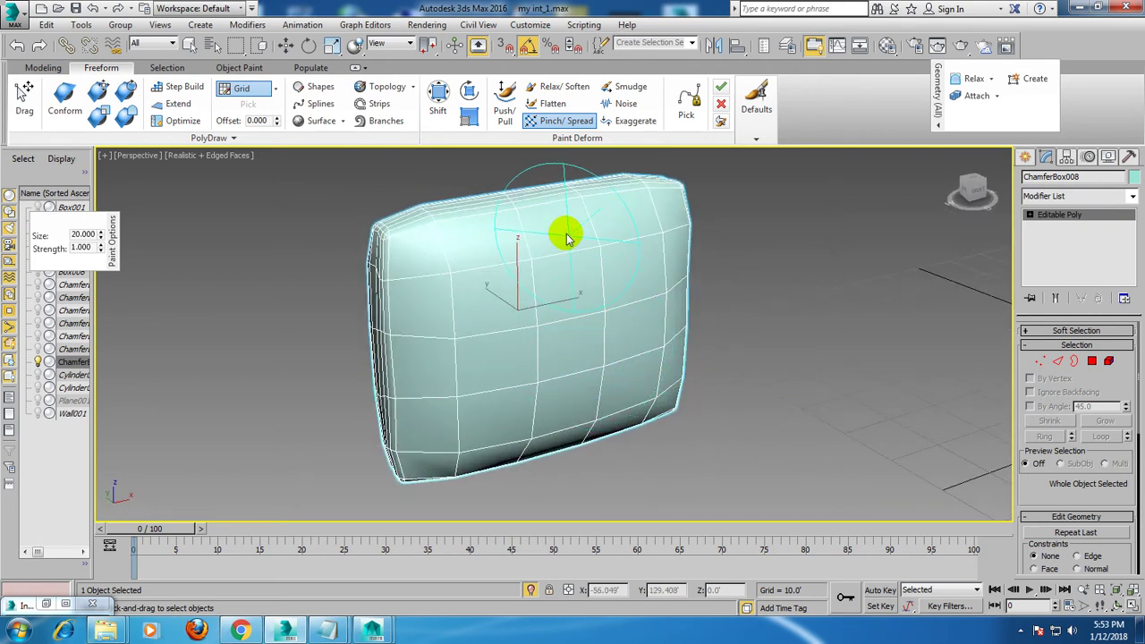
mouse_move(537, 252)
alt+middle_down()
mouse_move(563, 302)
mouse_move(531, 230)
alt+middle_up()
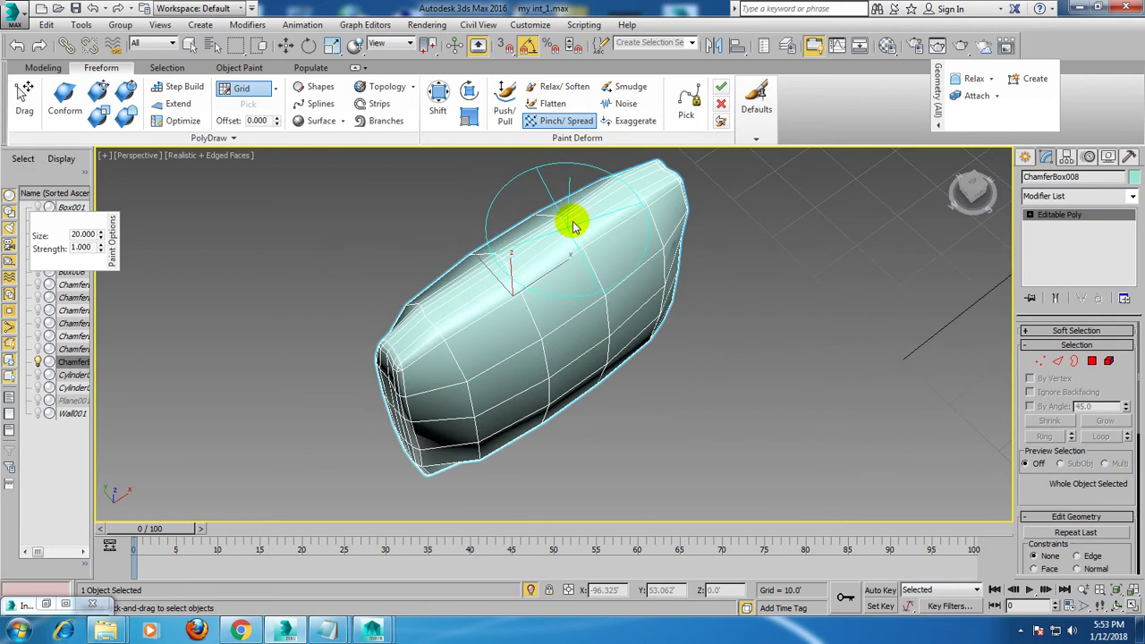
mouse_move(485, 276)
alt+middle_down()
mouse_move(447, 312)
mouse_move(536, 199)
alt+middle_up()
drag(467, 231, 473, 447)
mouse_move(553, 419)
alt+middle_down()
mouse_move(544, 314)
mouse_move(435, 268)
alt+middle_up()
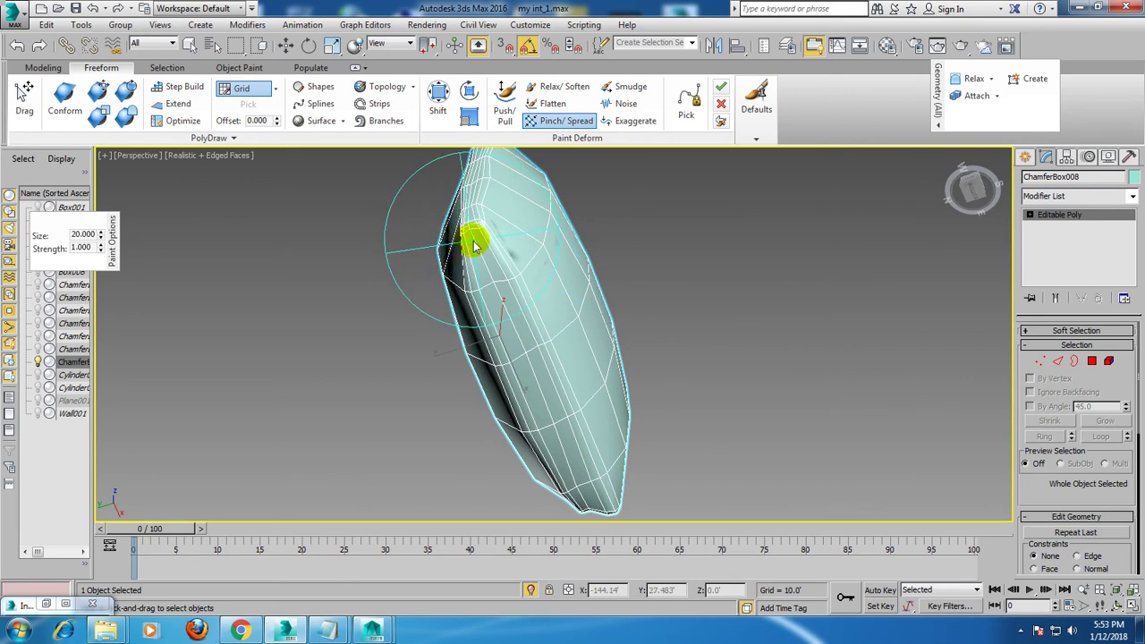
drag(475, 244, 598, 515)
Pinch along the right edge, exit sculpting and switch to four viewports with Front active.
mouse_move(600, 516)
alt+middle_down()
mouse_move(703, 327)
mouse_move(593, 412)
mouse_move(624, 257)
alt+middle_up()
drag(624, 247, 609, 490)
mouse_move(609, 490)
alt+middle_down()
mouse_move(653, 247)
mouse_move(746, 248)
alt+middle_up()
key(w)
key(alt+w)
right_click(859, 252)
In the maximized Front view, pull all four cushion corners outward with the Shift brush.
key(alt+w)
scroll(761, 259, up, 4)
scroll(653, 305, down, 1)
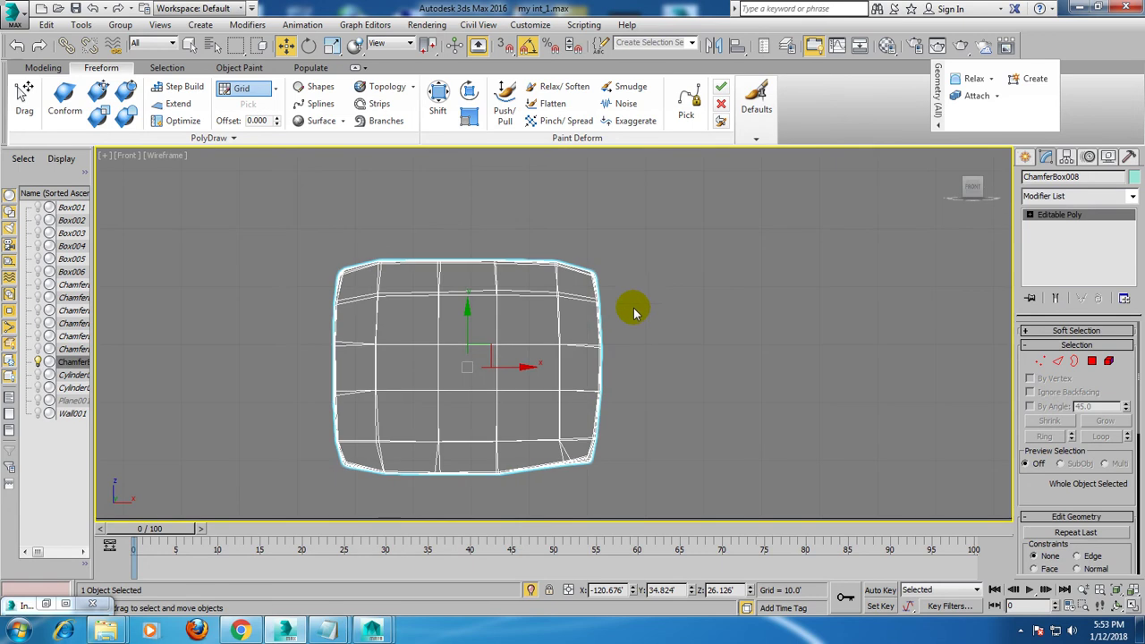
click(437, 100)
drag(605, 268, 606, 256)
mouse_move(619, 469)
mouse_down()
mouse_move(605, 475)
mouse_move(610, 490)
mouse_up()
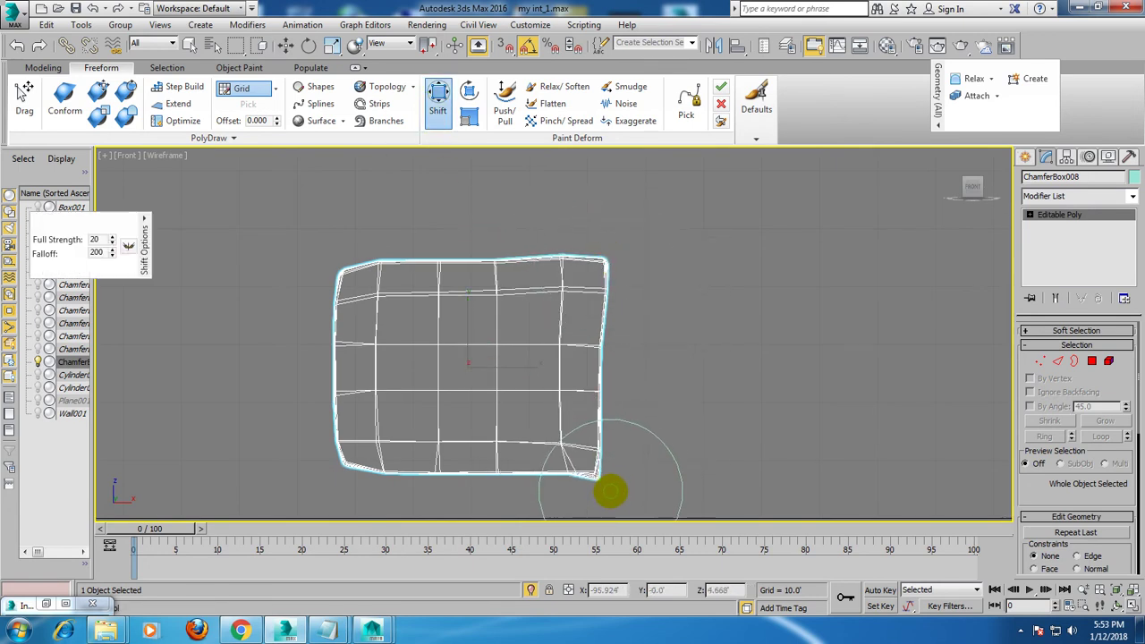
drag(331, 263, 317, 254)
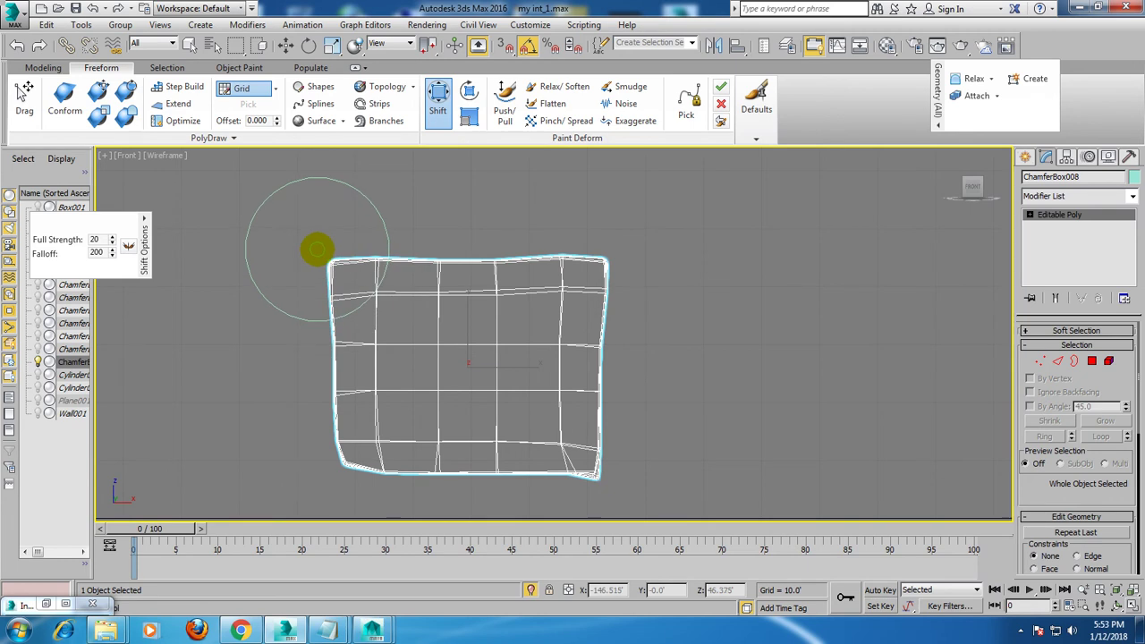
drag(332, 459, 319, 473)
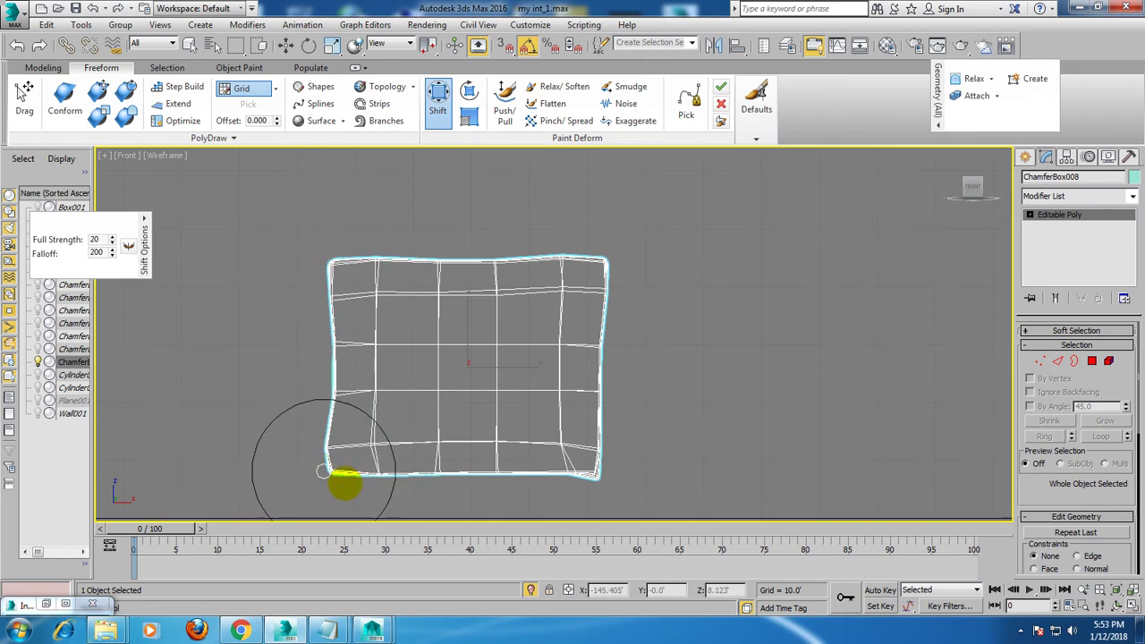
Make the Perspective view active and maximize it.
right_click(345, 484)
key(alt+w)
right_click(774, 438)
key(alt+w)
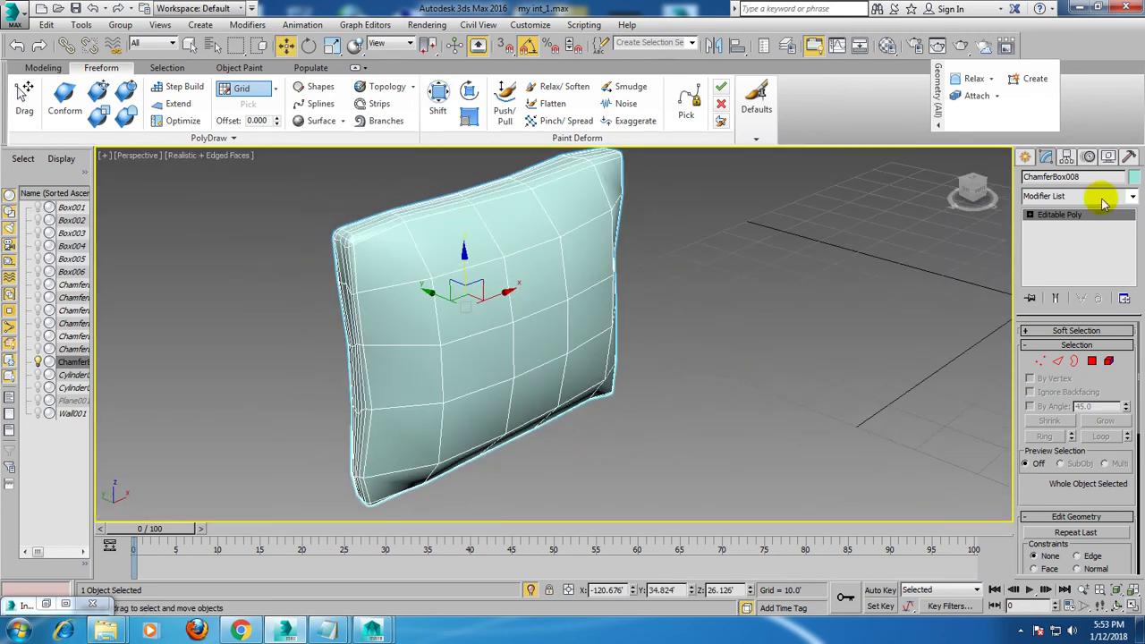
Apply TurboSmooth to the cushion and end isolation to show the whole room.
click(1132, 197)
scroll(1109, 257, down, 15)
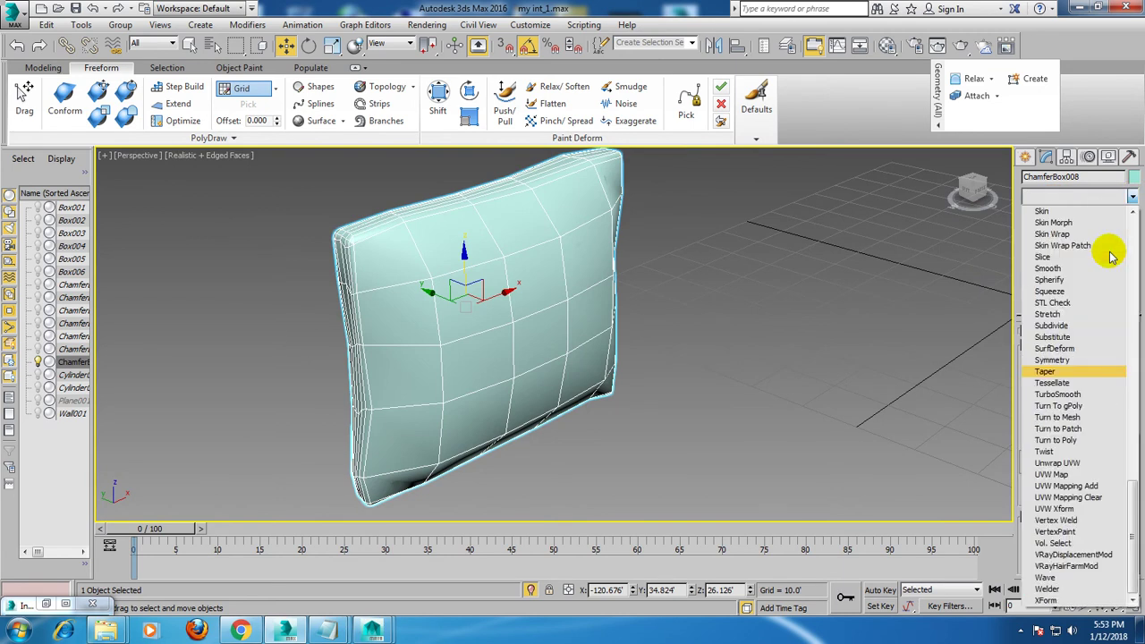
click(1064, 387)
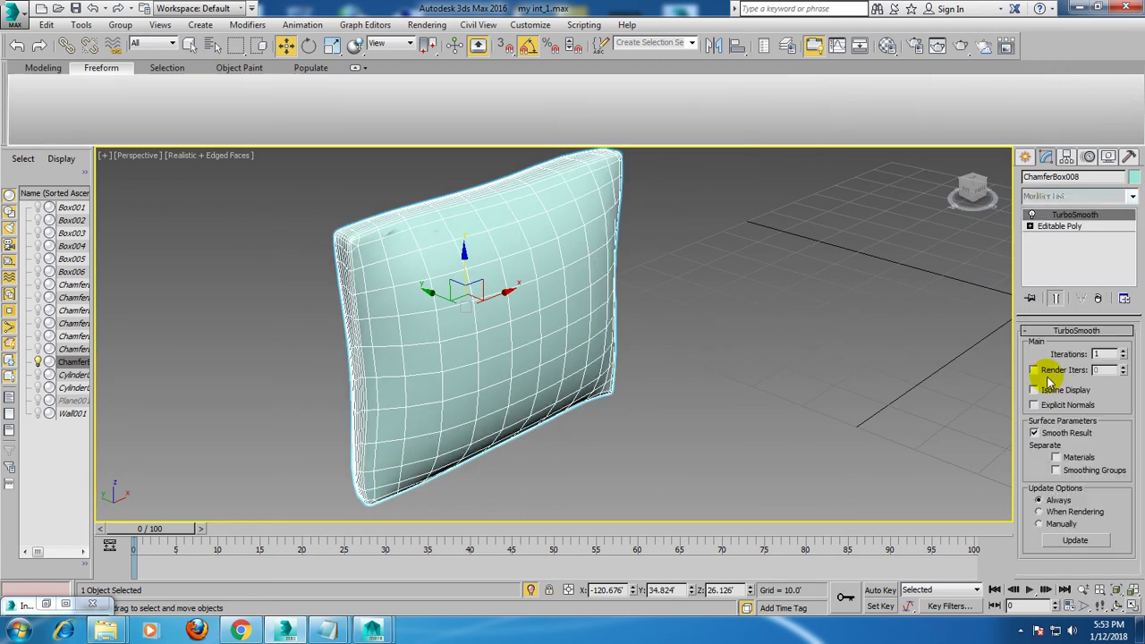
click(757, 281)
scroll(739, 275, down, 2)
right_click(739, 275)
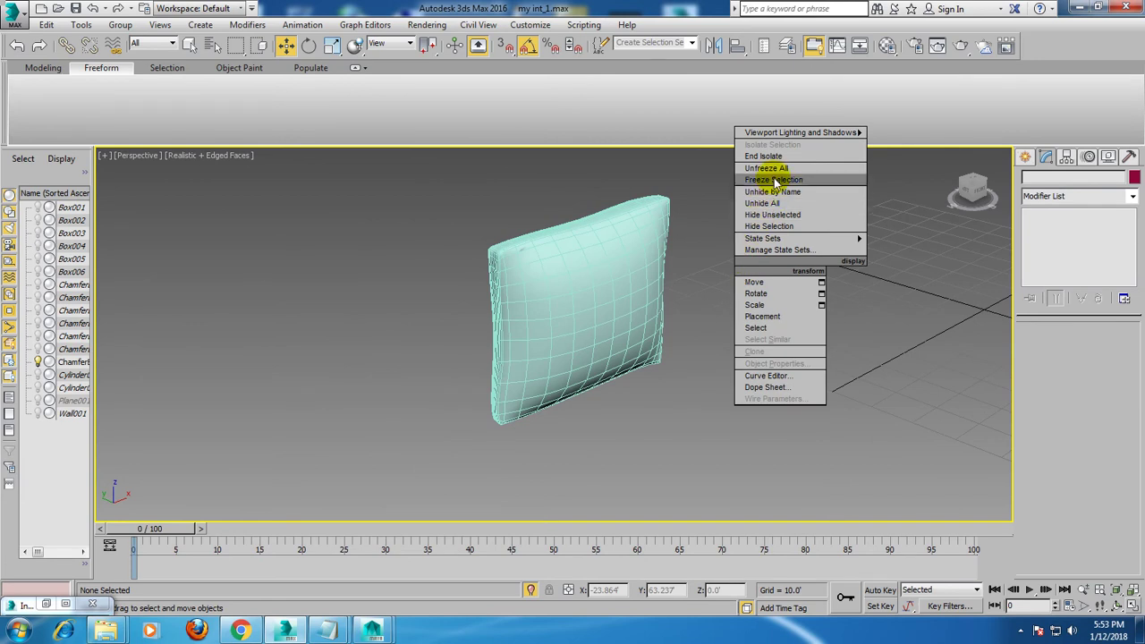
click(763, 156)
scroll(612, 322, down, 3)
Scale ChamferBox008 down and move it onto the sofa seat.
click(612, 322)
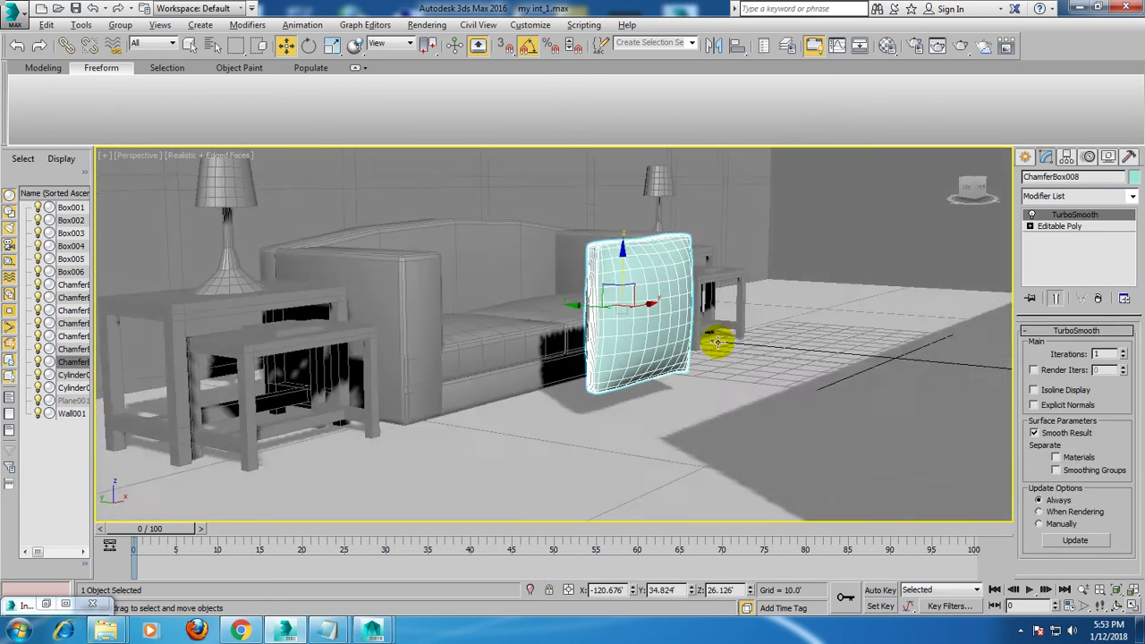
alt+middle_drag(716, 332, 639, 357)
key(r)
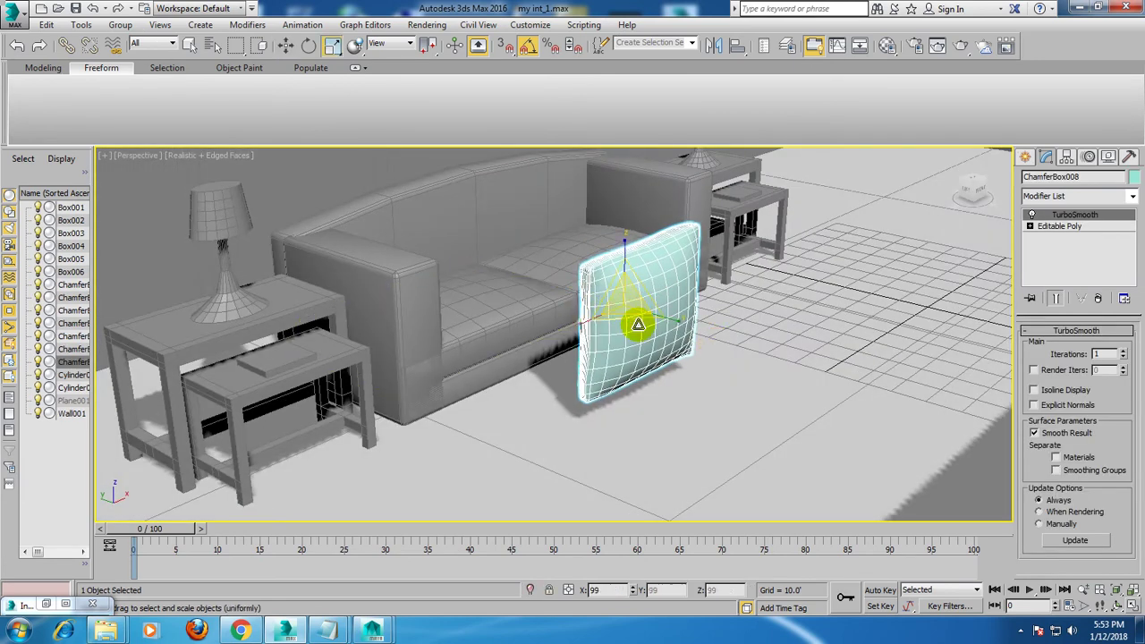
drag(640, 314, 637, 338)
key(w)
mouse_move(605, 297)
mouse_down()
mouse_move(478, 276)
mouse_move(451, 259)
mouse_up()
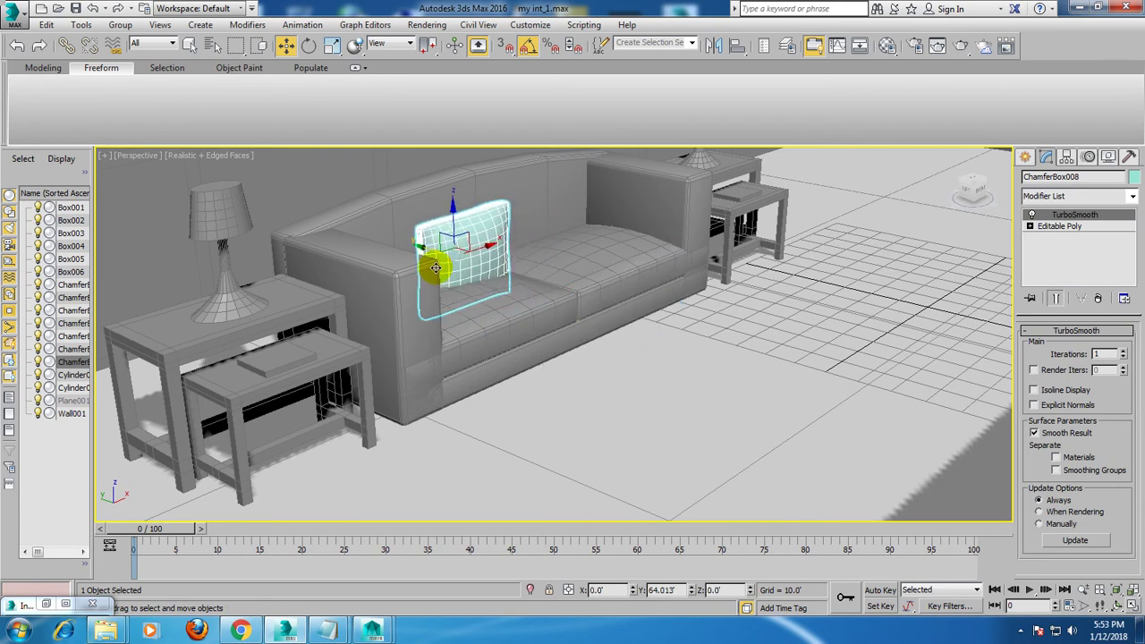
alt+middle_drag(455, 255, 576, 276)
Raise the cushion against the backrest and rotate it to lean back.
scroll(512, 301, up, 3)
mouse_move(512, 302)
alt+middle_down()
mouse_move(448, 256)
mouse_move(480, 310)
alt+middle_up()
mouse_move(472, 235)
mouse_down()
mouse_move(473, 205)
mouse_move(496, 228)
mouse_up()
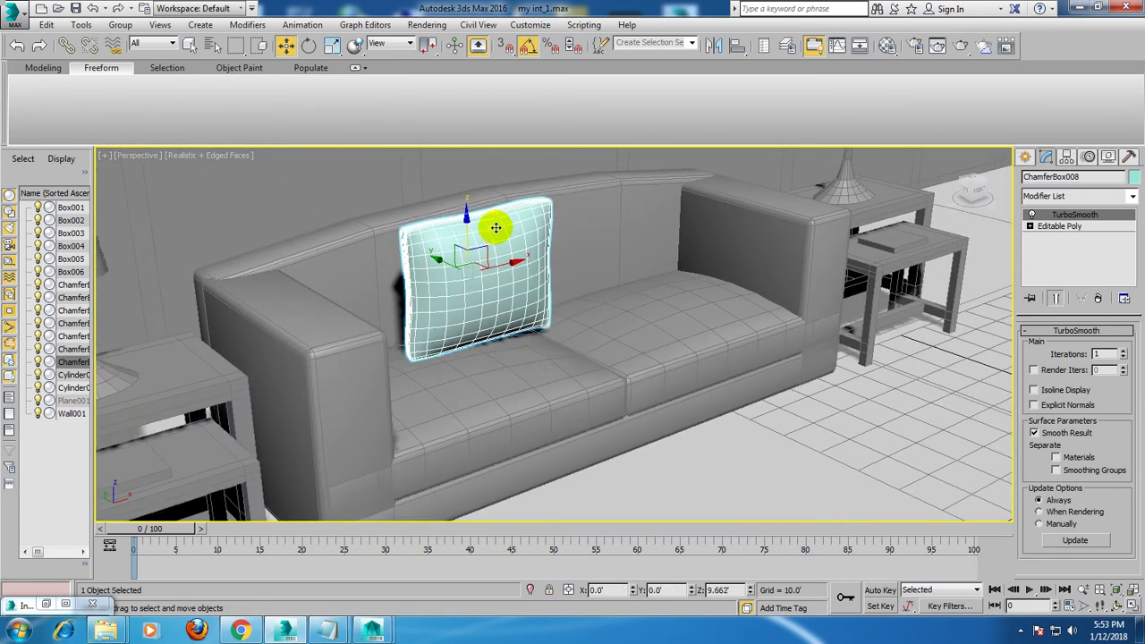
key(e)
alt+middle_drag(514, 259, 532, 267)
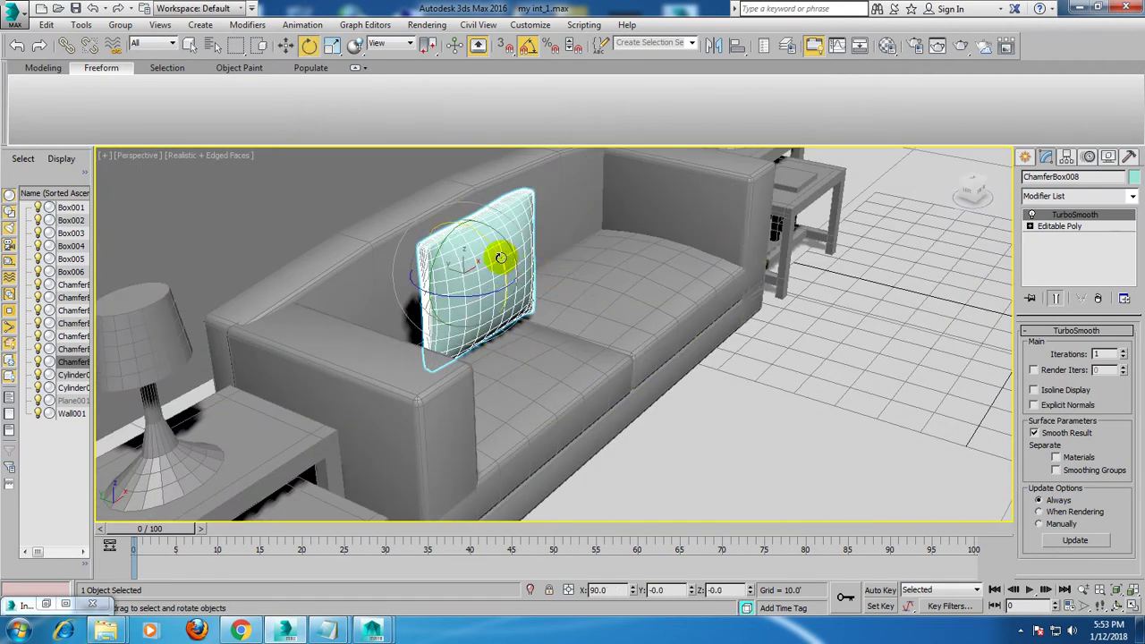
mouse_move(502, 187)
mouse_down()
mouse_move(504, 248)
mouse_move(474, 247)
mouse_up()
Fine-tune the tilt, slide the cushion left along the backrest and frame the sofa.
mouse_move(473, 248)
alt+middle_down()
mouse_move(578, 257)
mouse_move(508, 258)
alt+middle_up()
drag(508, 259, 474, 251)
mouse_move(473, 251)
alt+middle_down()
mouse_move(526, 275)
mouse_move(387, 274)
alt+middle_up()
drag(383, 277, 333, 270)
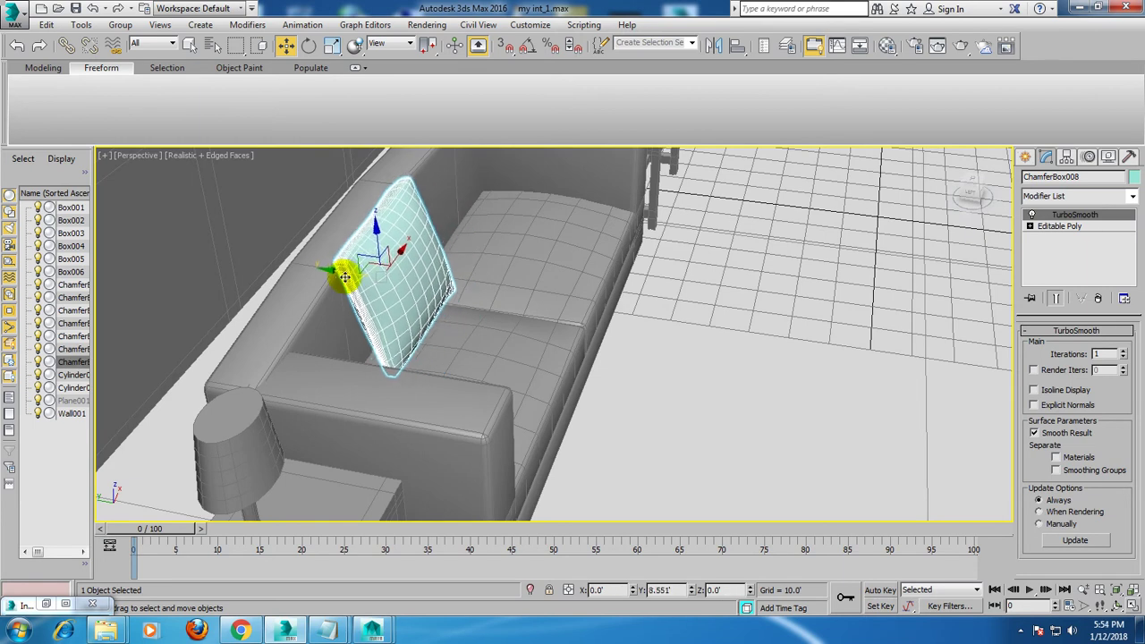
key(shift+z)
key(shift+z)
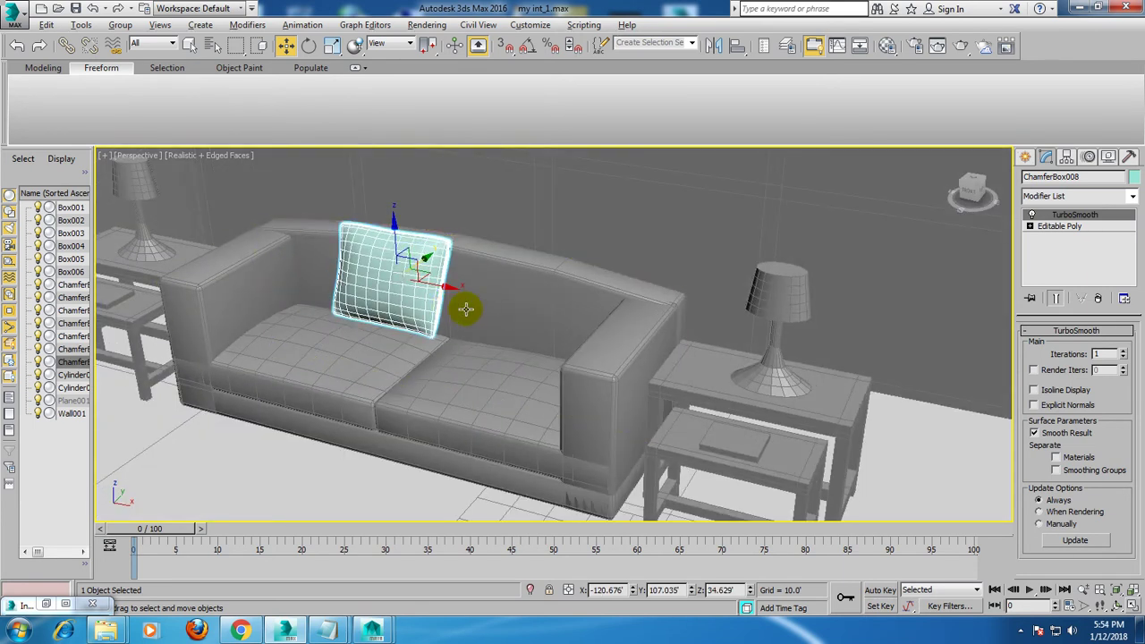
key(alt+q)
key(alt+q)
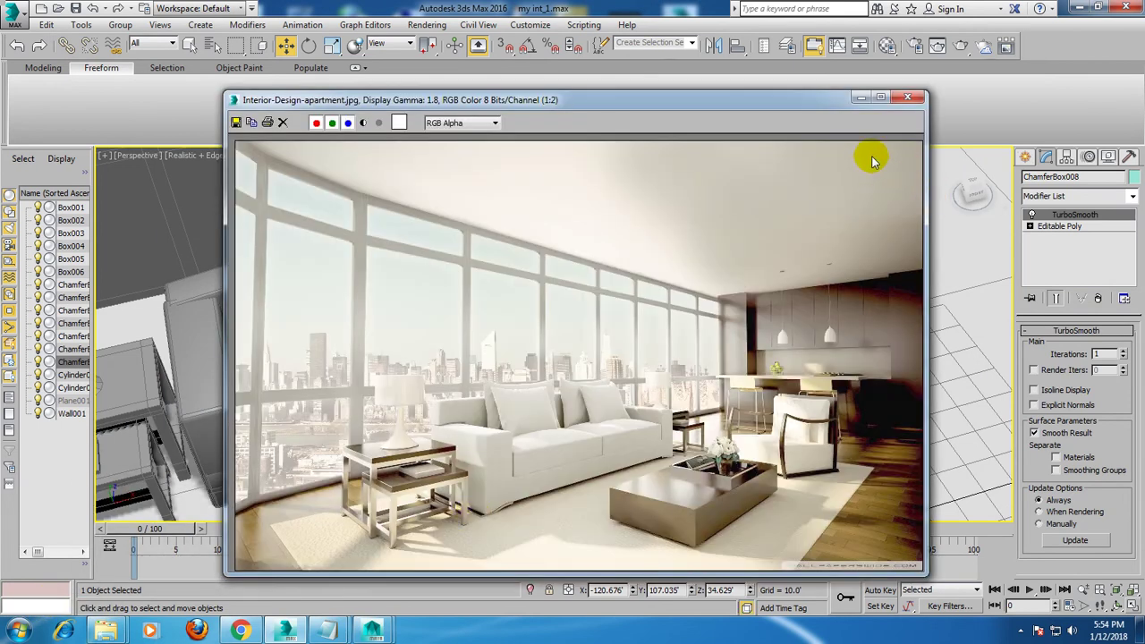
Put away the reference photo and scale the cushion up slightly.
click(858, 97)
key(r)
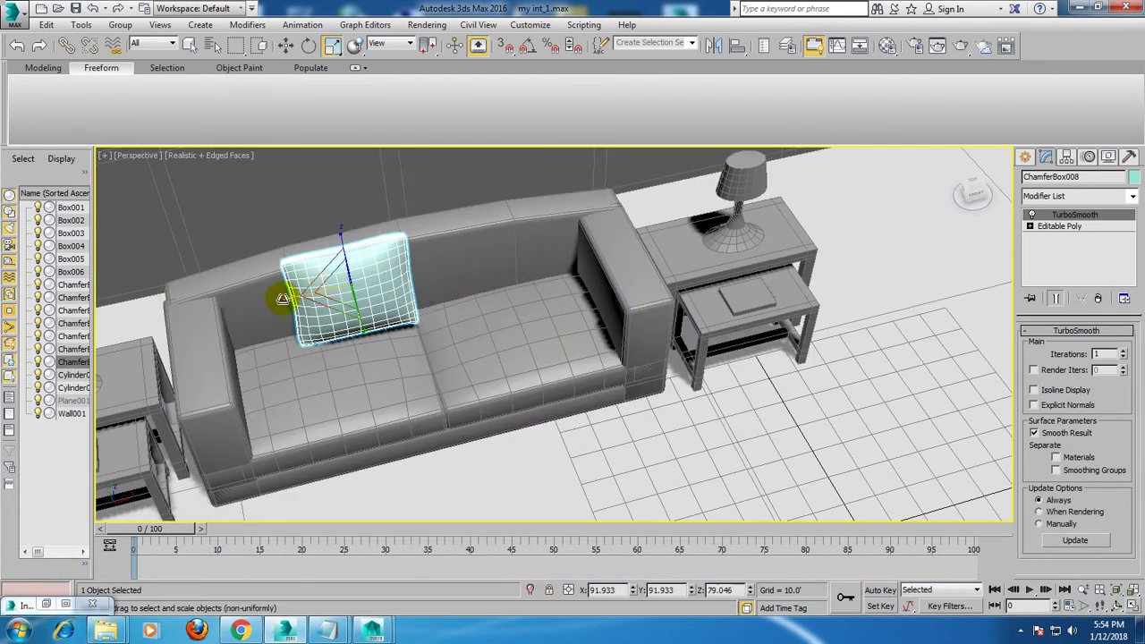
drag(284, 299, 281, 289)
alt+middle_drag(281, 289, 447, 238)
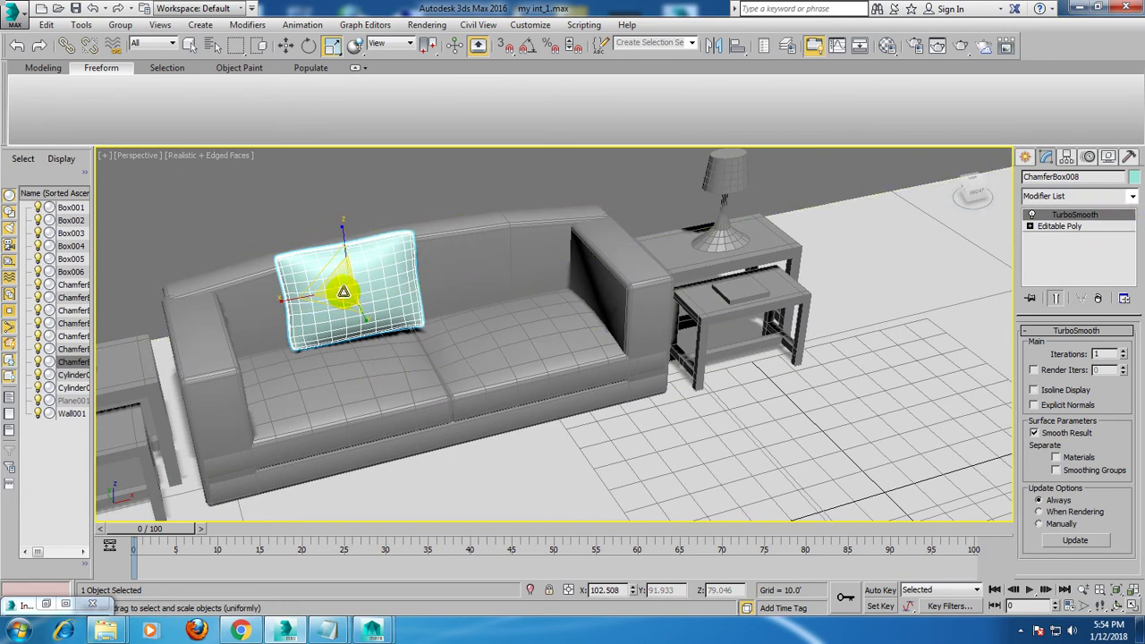
drag(344, 292, 334, 288)
key(w)
Check the cushion's object colour, then Shift-drag a copy to the sofa's right side.
click(1135, 177)
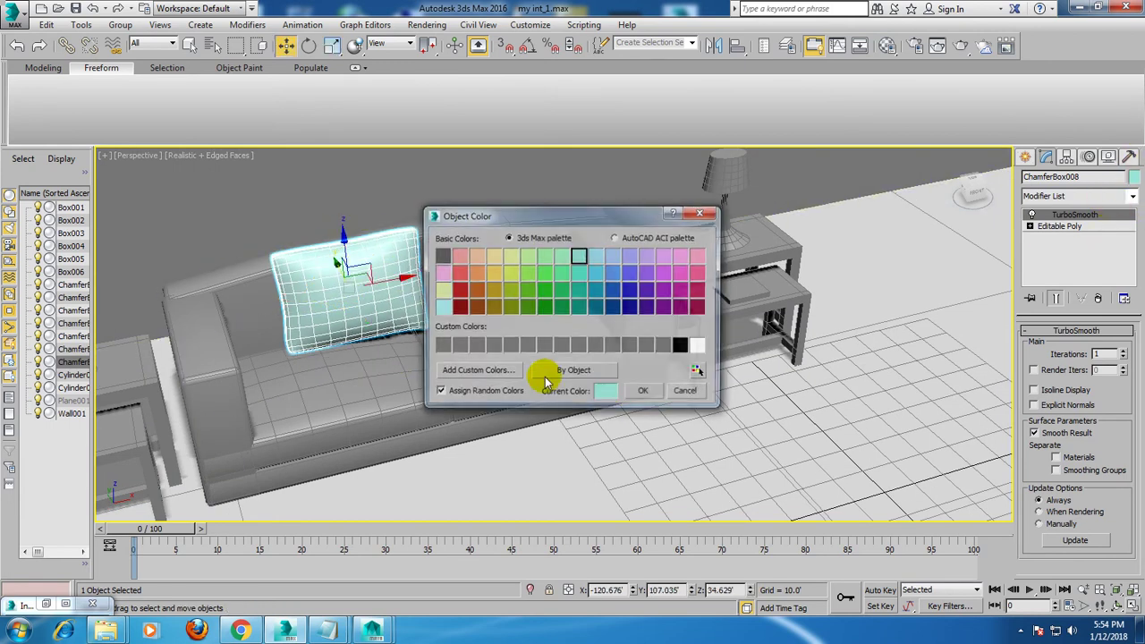
click(645, 394)
mouse_move(395, 284)
mouse_down()
mouse_move(340, 283)
mouse_move(366, 287)
mouse_up()
shift+drag(524, 286, 550, 283)
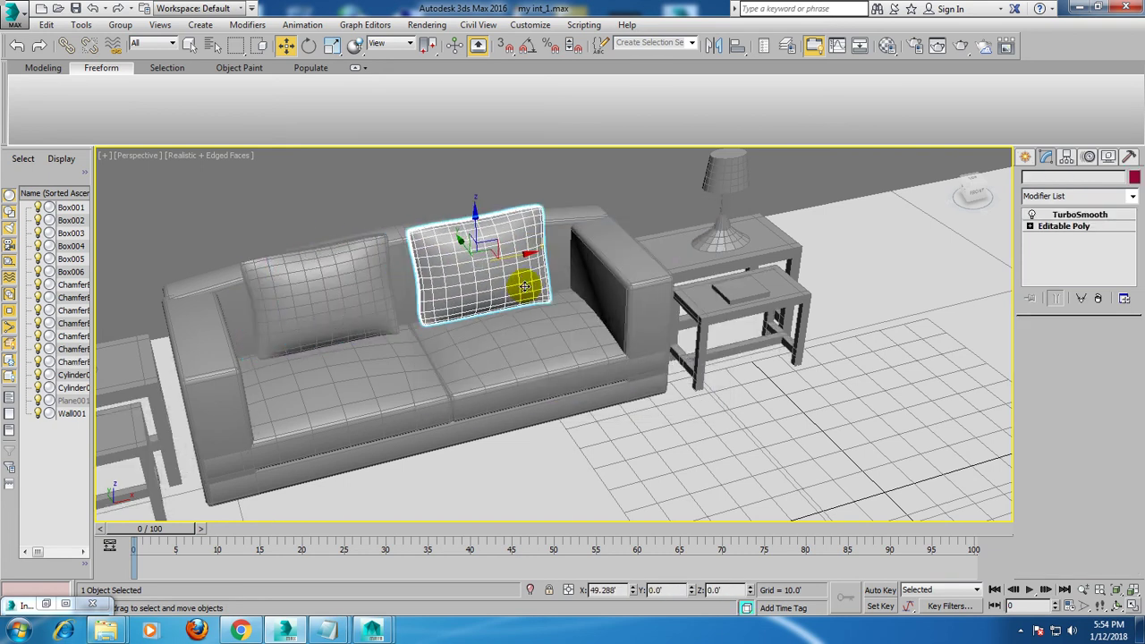
Finish the back-cushion copy, then clone the right cushion into a smaller front cushion.
click(569, 374)
alt+middle_drag(537, 268, 531, 284)
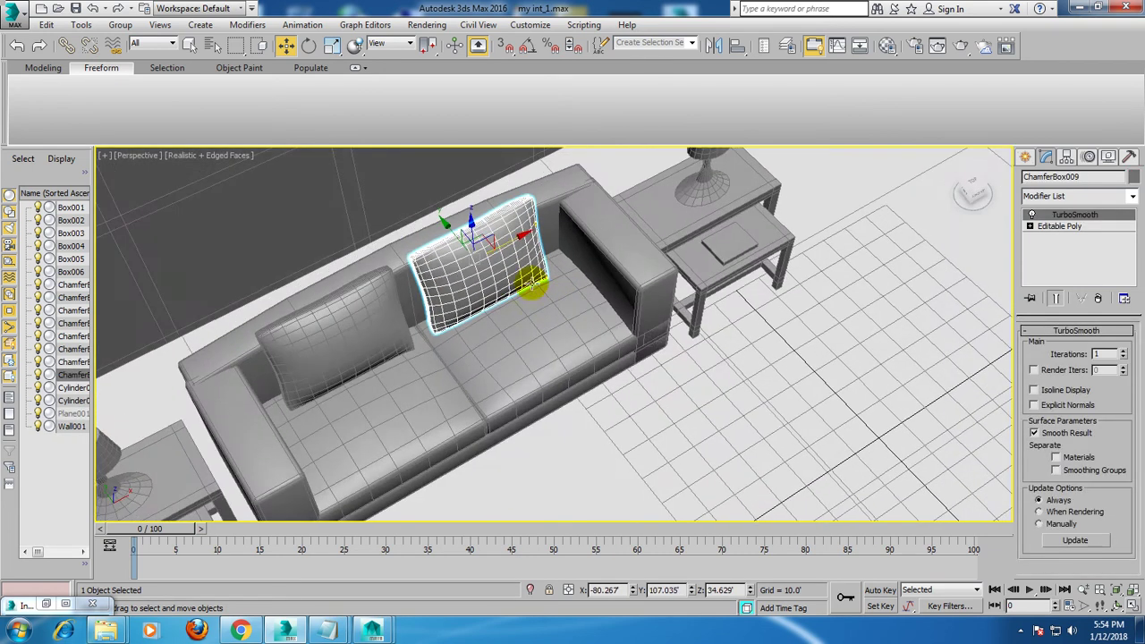
shift+drag(465, 240, 470, 269)
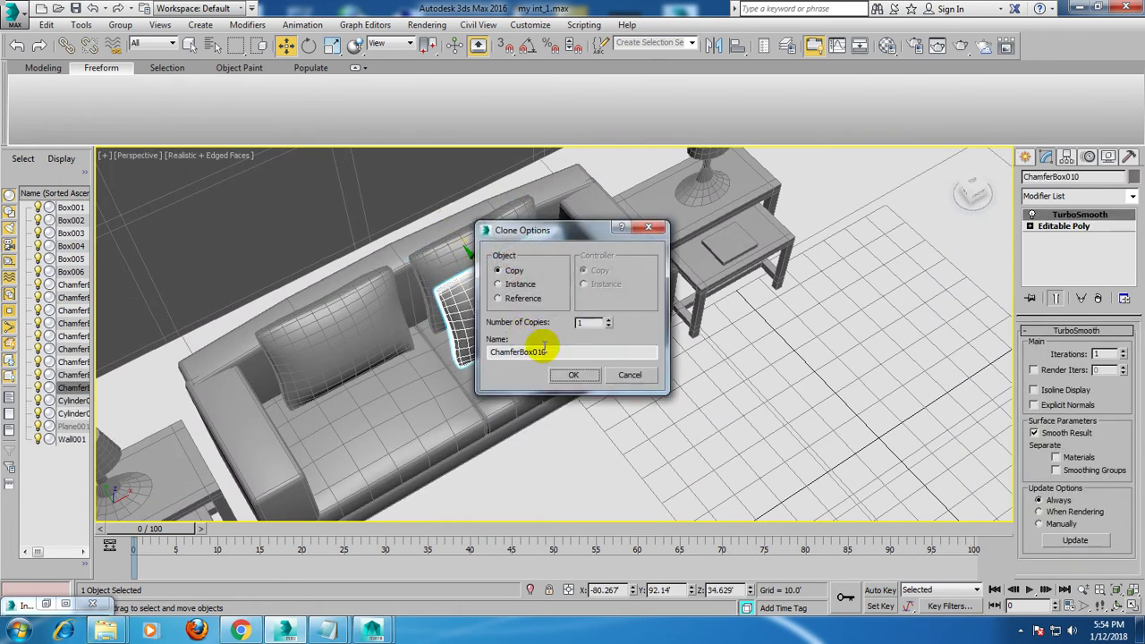
click(546, 372)
key(r)
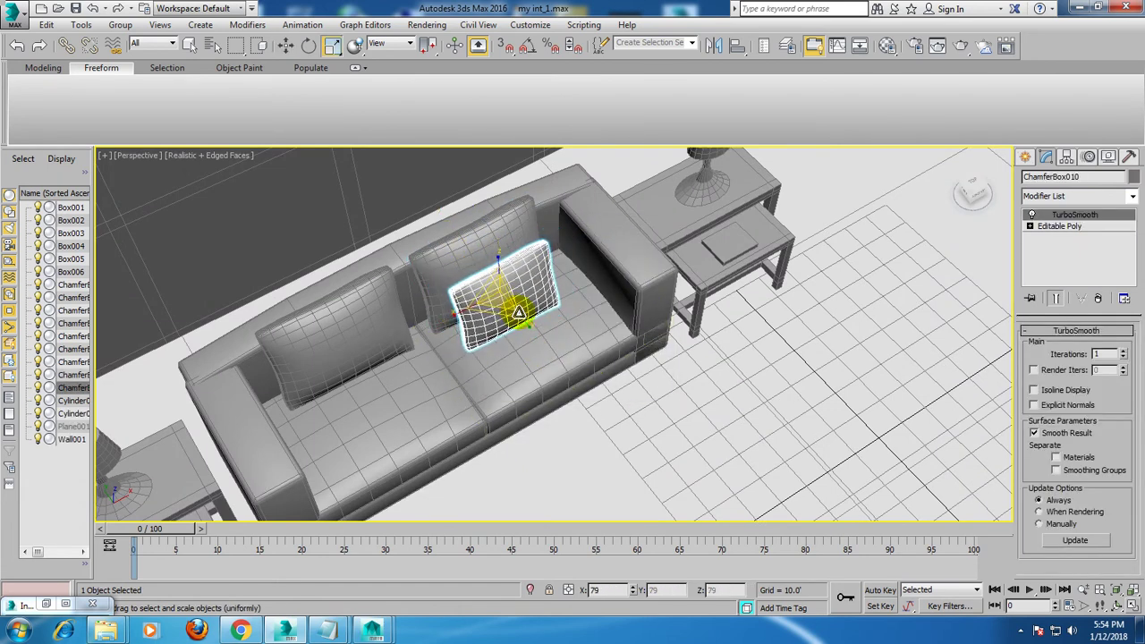
alt+middle_drag(519, 313, 519, 305)
key(w)
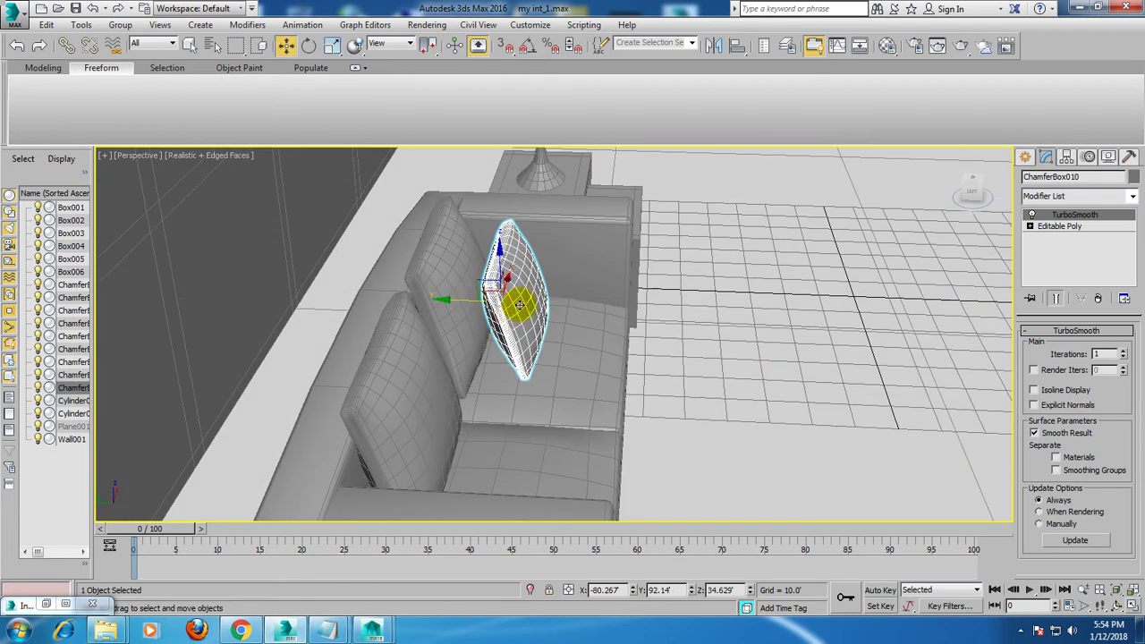
Shift the small cushion left and clone a second small cushion beside it.
mouse_move(454, 299)
alt+middle_down()
mouse_move(511, 324)
mouse_move(488, 335)
alt+middle_up()
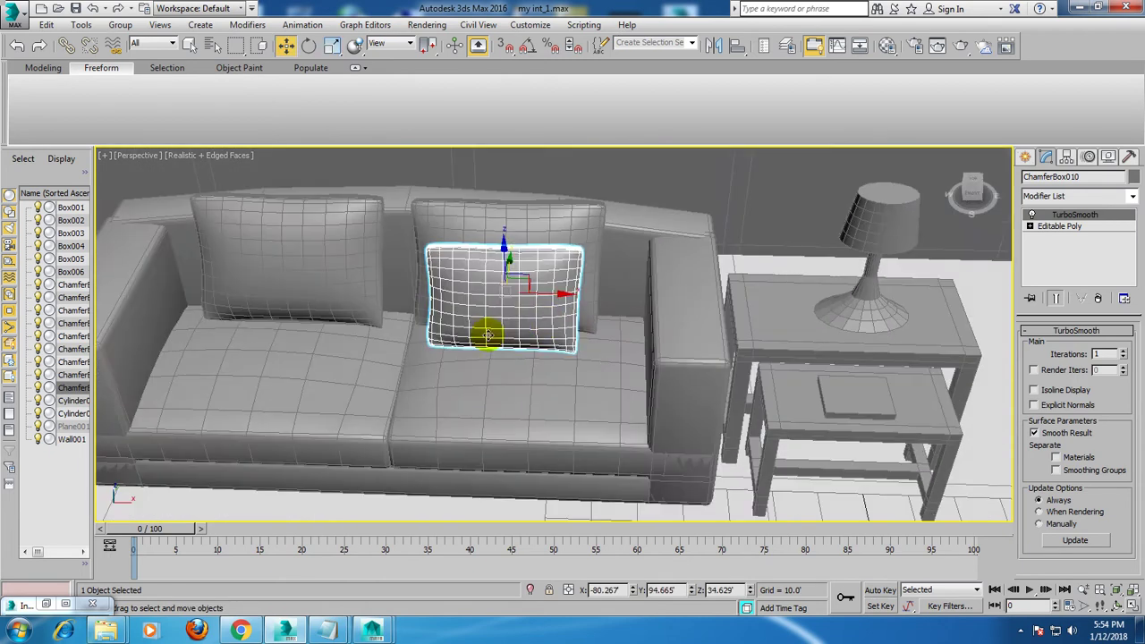
alt+middle_drag(532, 297, 540, 289)
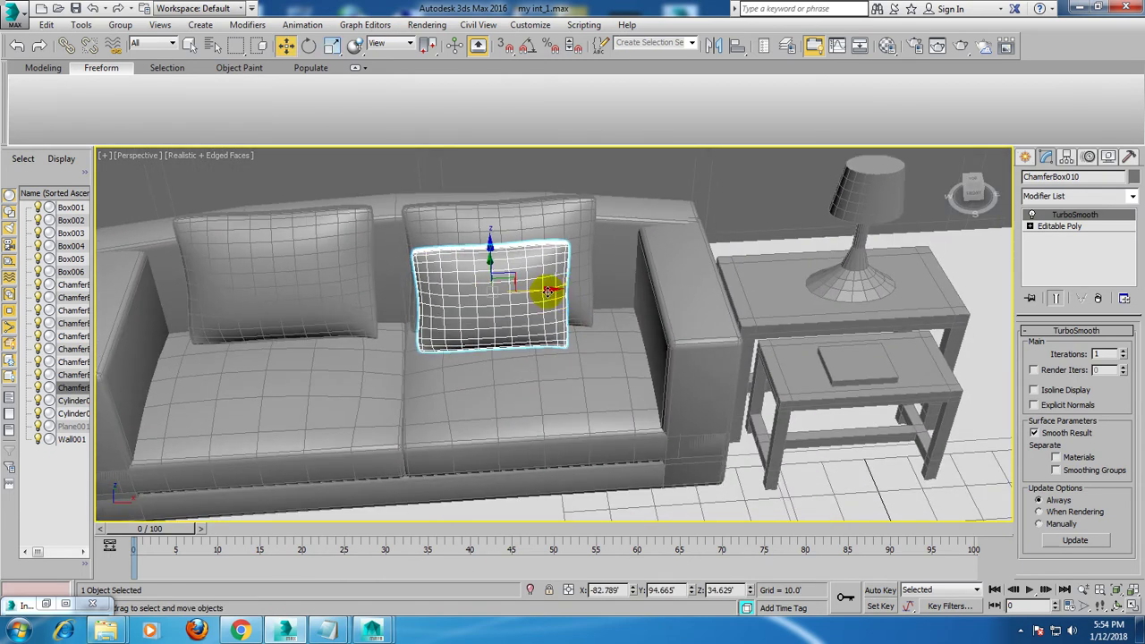
drag(540, 289, 421, 286)
scroll(422, 286, up, 3)
shift+drag(286, 265, 271, 286)
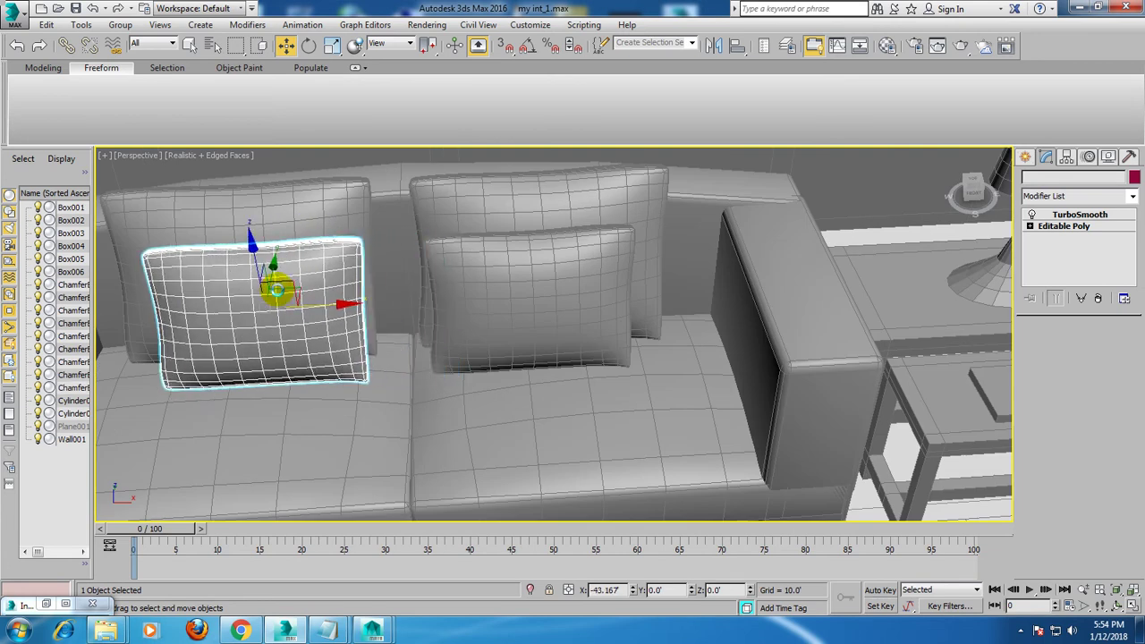
click(562, 374)
Lower both small front cushions along Z onto the sofa seat.
scroll(611, 312, down, 3)
scroll(613, 304, down, 1)
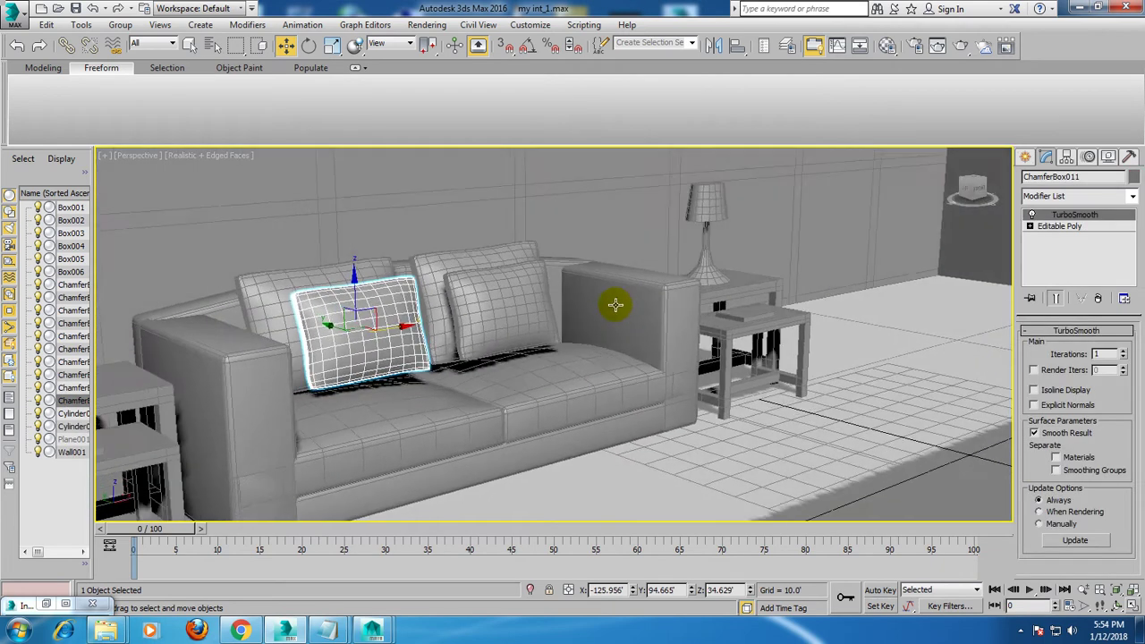
scroll(441, 331, up, 1)
click(456, 315)
ctrl+click(345, 324)
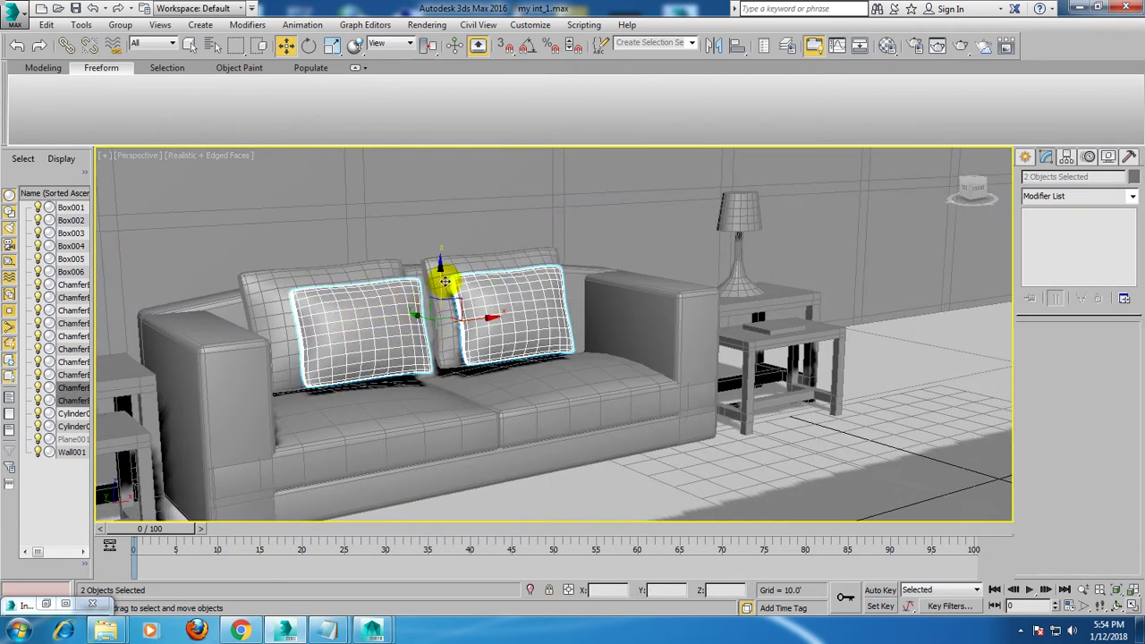
drag(437, 270, 445, 284)
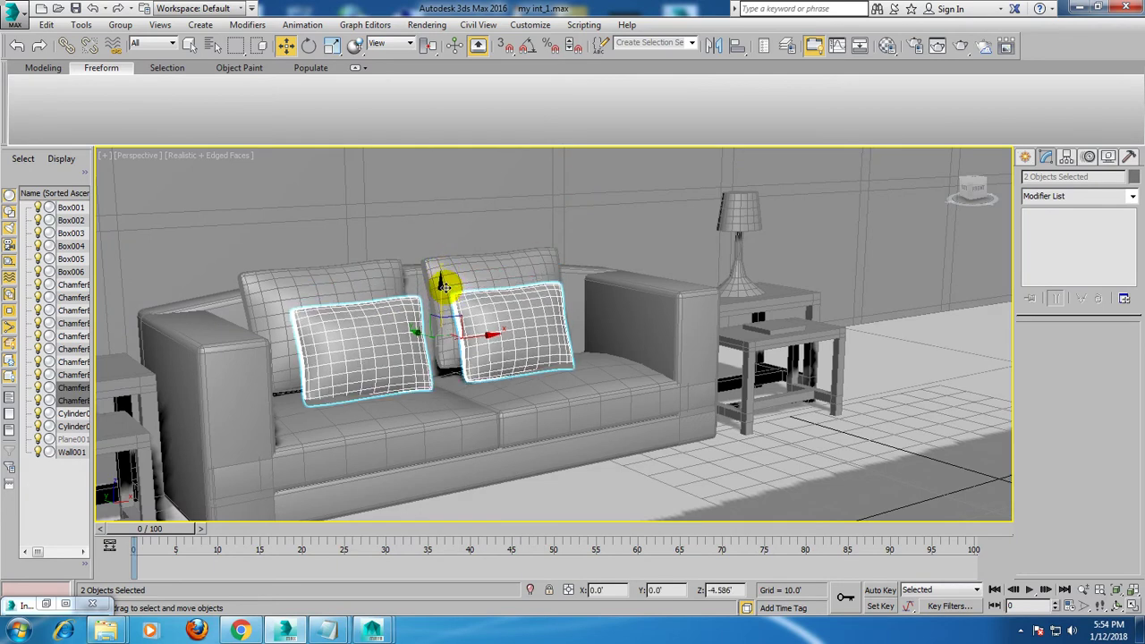
mouse_move(448, 286)
alt+middle_down()
mouse_move(528, 358)
mouse_move(524, 328)
alt+middle_up()
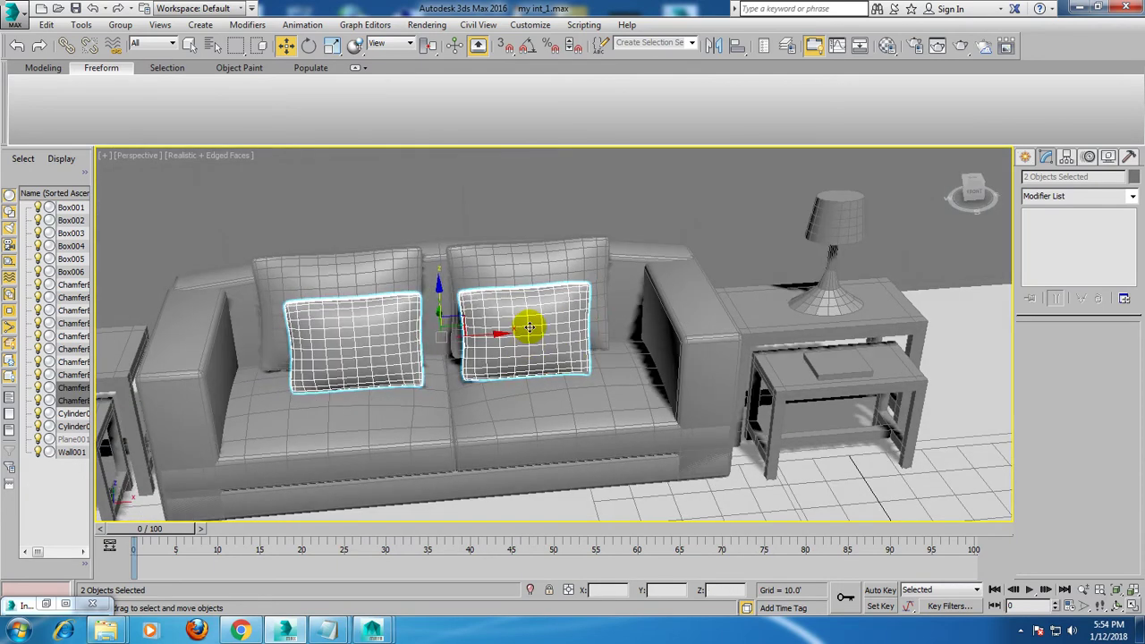
Spread the two small cushions apart, one to the right and one to the left.
click(546, 329)
drag(579, 327, 601, 327)
click(390, 340)
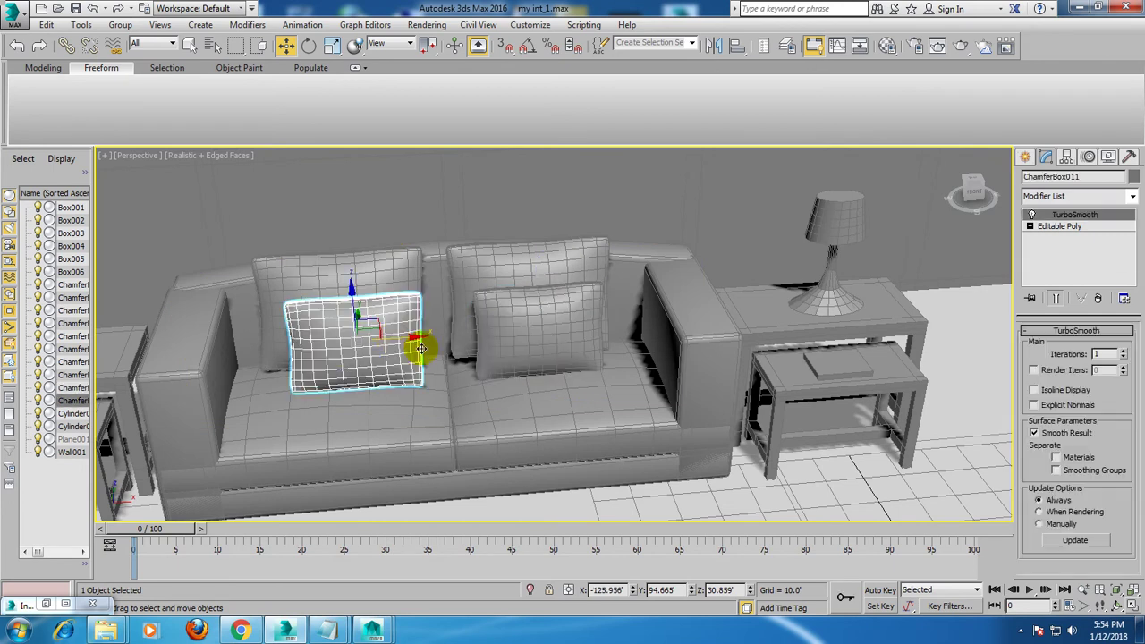
drag(403, 333, 384, 337)
View the sofa within the room and reopen the reference living-room photo.
scroll(385, 337, down, 5)
alt+middle_drag(421, 328, 526, 324)
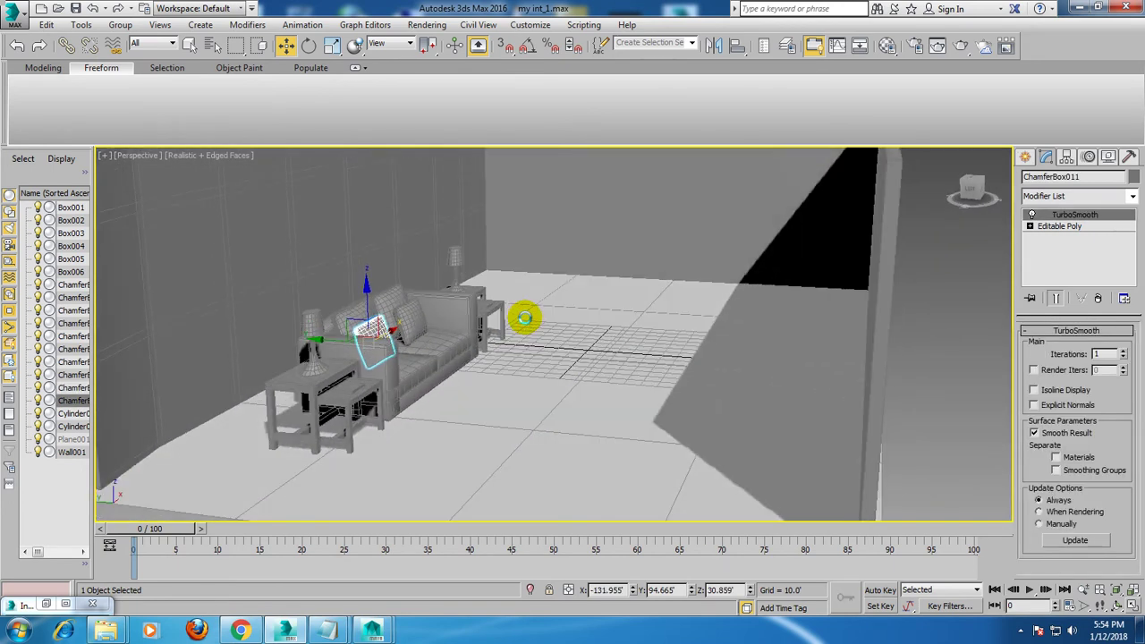
middle_drag(606, 286, 612, 310)
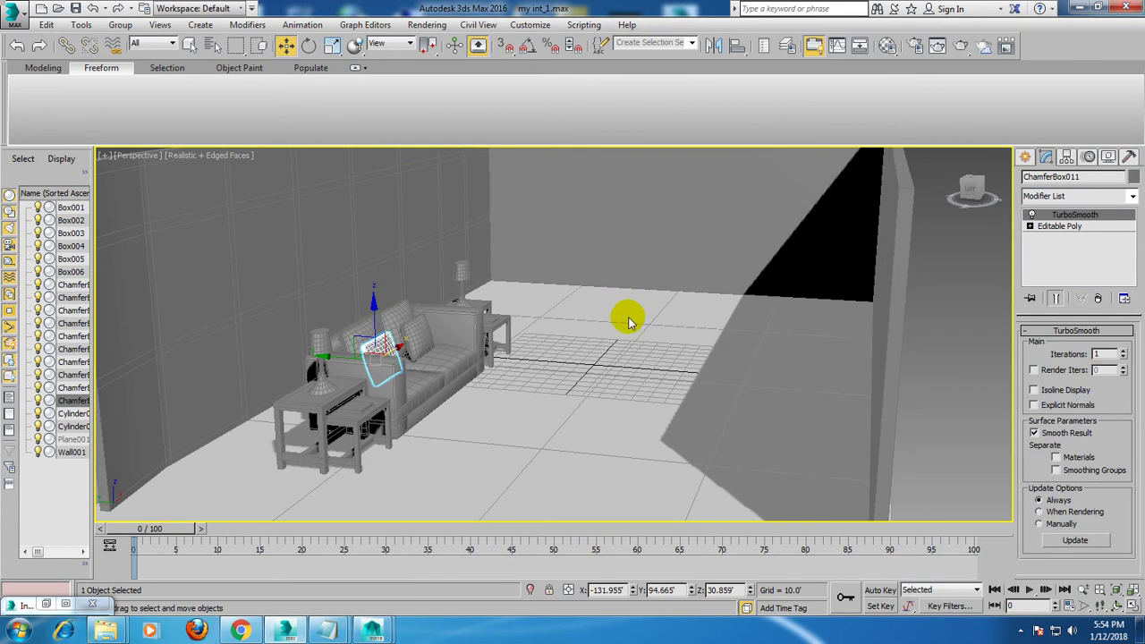
double_click(45, 607)
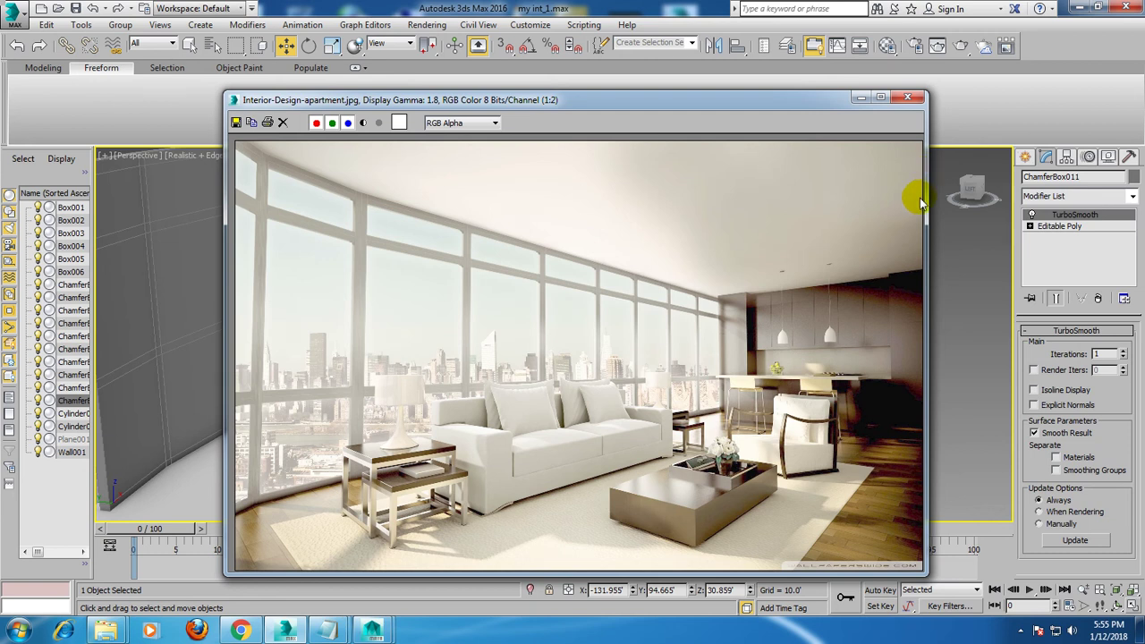
Create a Standard Primitives box about 47 by 100 by 11.266 in front of the sofa.
click(859, 97)
alt+middle_drag(654, 383, 665, 388)
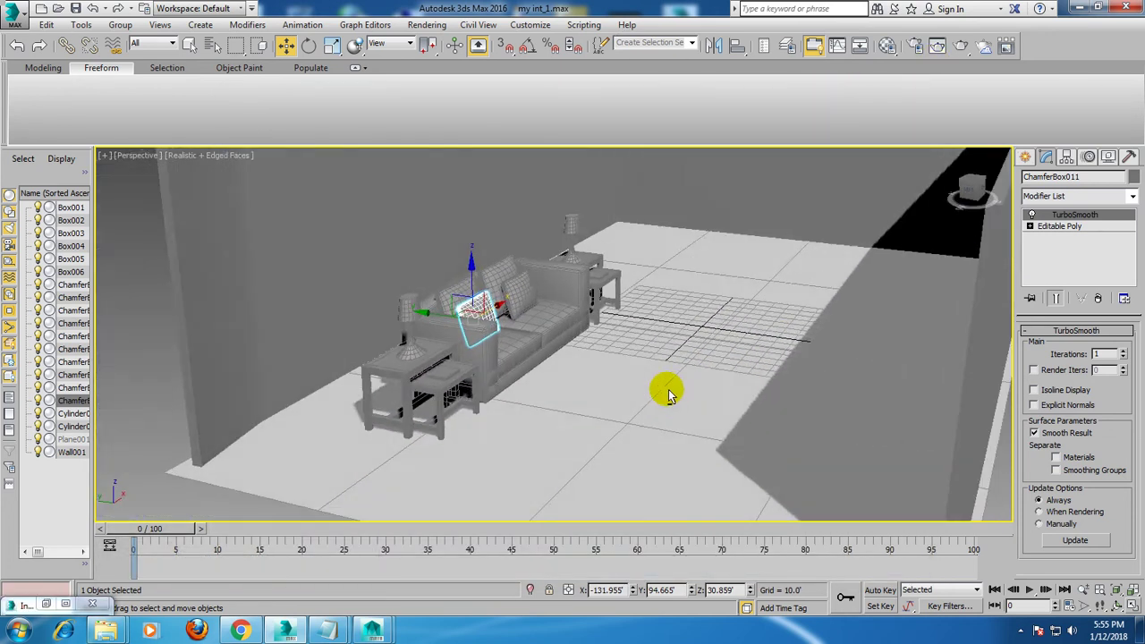
scroll(662, 391, up, 3)
click(1027, 157)
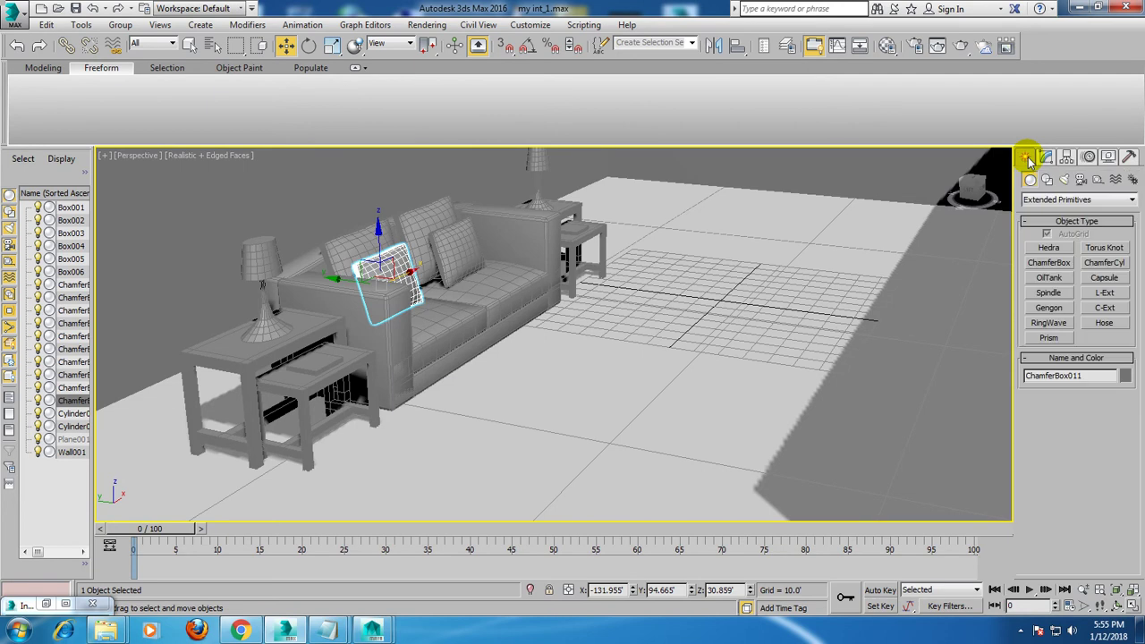
click(1048, 201)
click(1055, 213)
click(1049, 248)
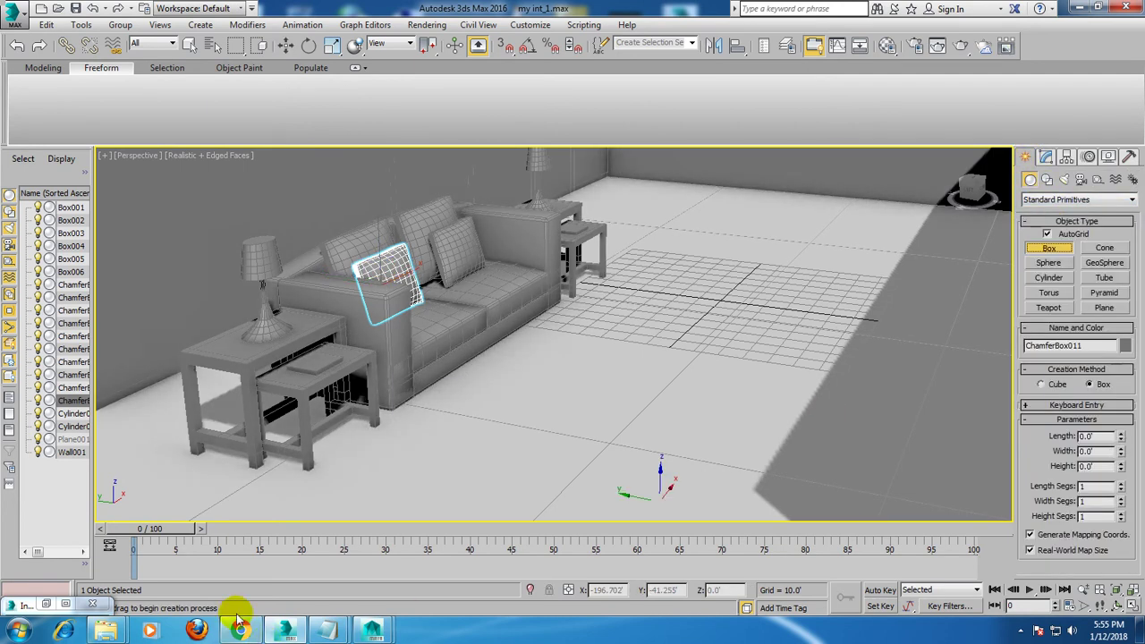
click(25, 606)
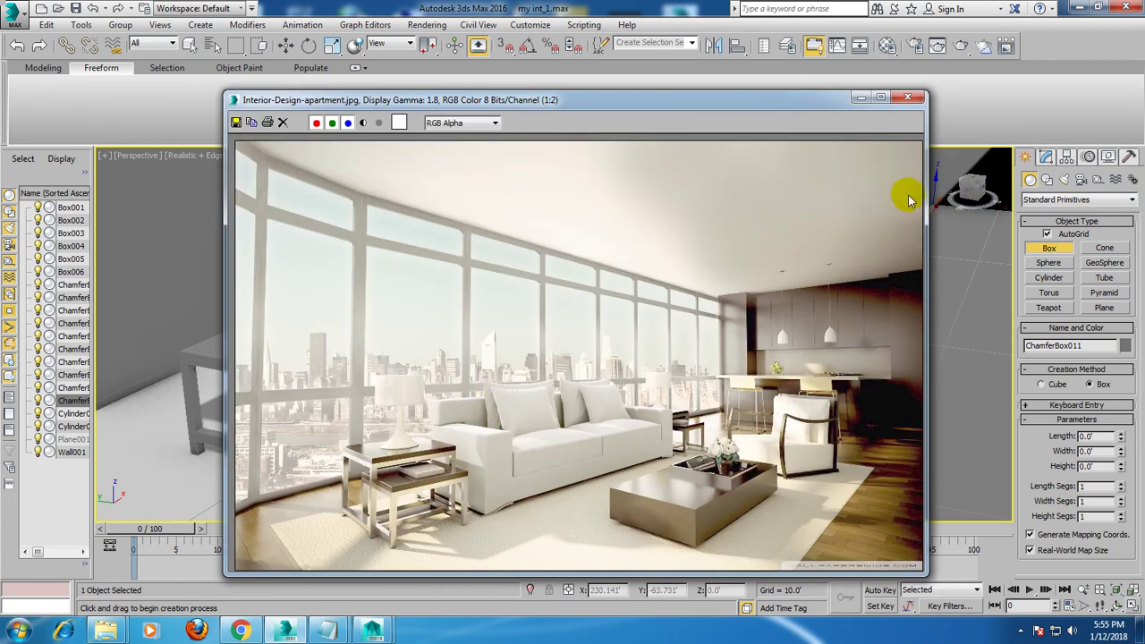
click(861, 99)
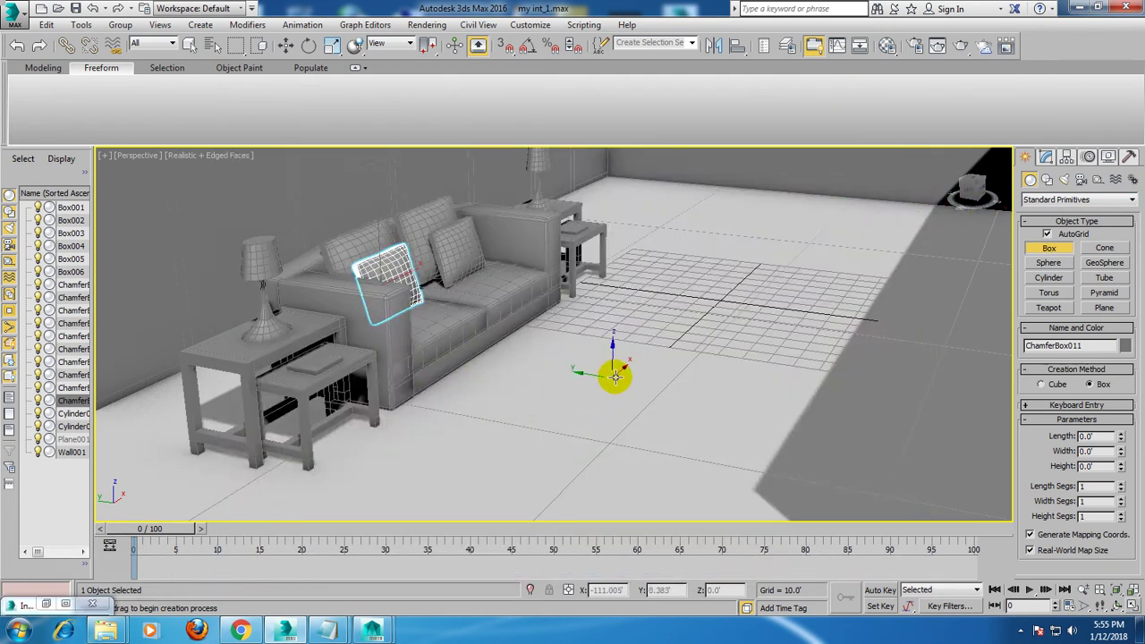
drag(657, 338, 574, 515)
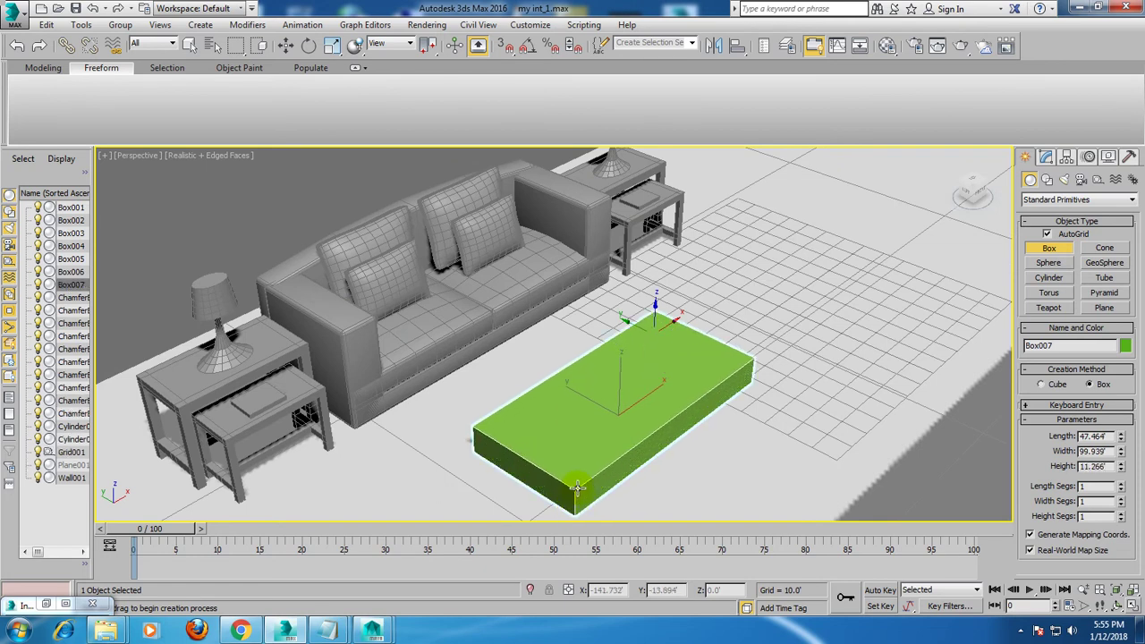
click(578, 493)
Compare the new coffee-table box with the reference photo from a new angle.
alt+middle_drag(618, 400, 641, 380)
key(w)
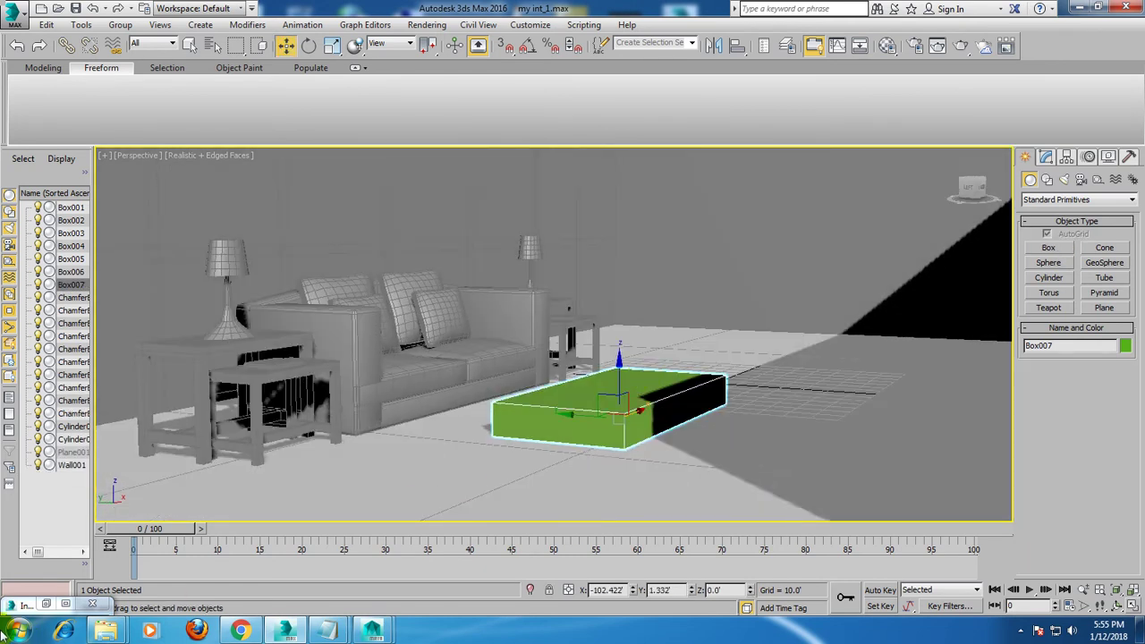
click(46, 606)
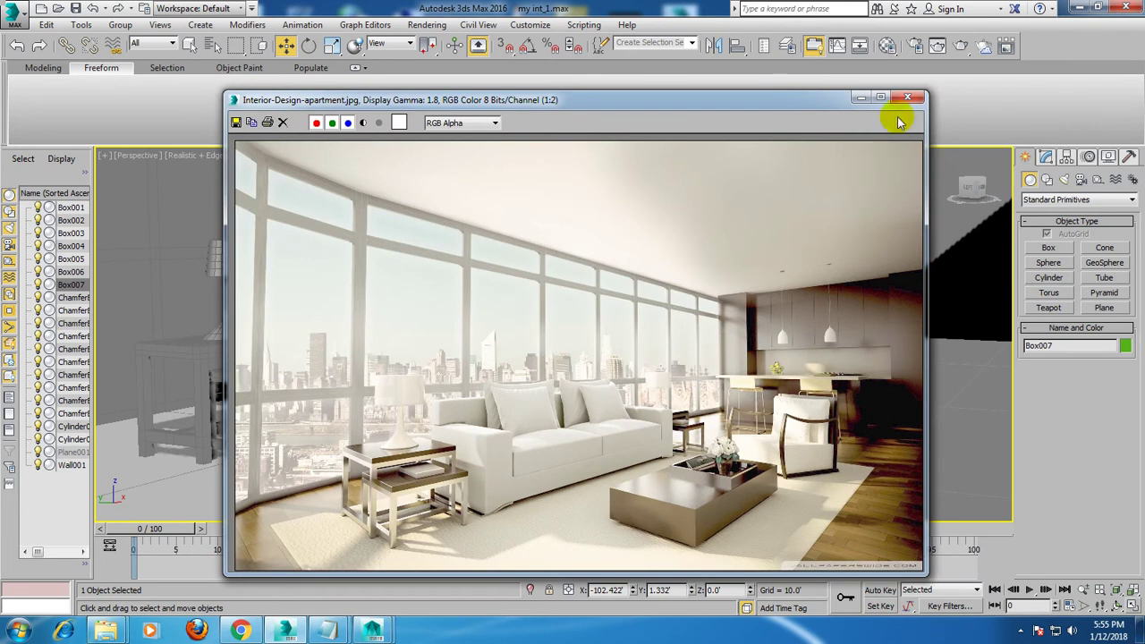
click(864, 97)
drag(624, 380, 621, 358)
Isolate the box, convert it to Editable Poly, and select its bottom face.
key(alt+q)
alt+middle_drag(613, 429, 598, 346)
right_click(550, 216)
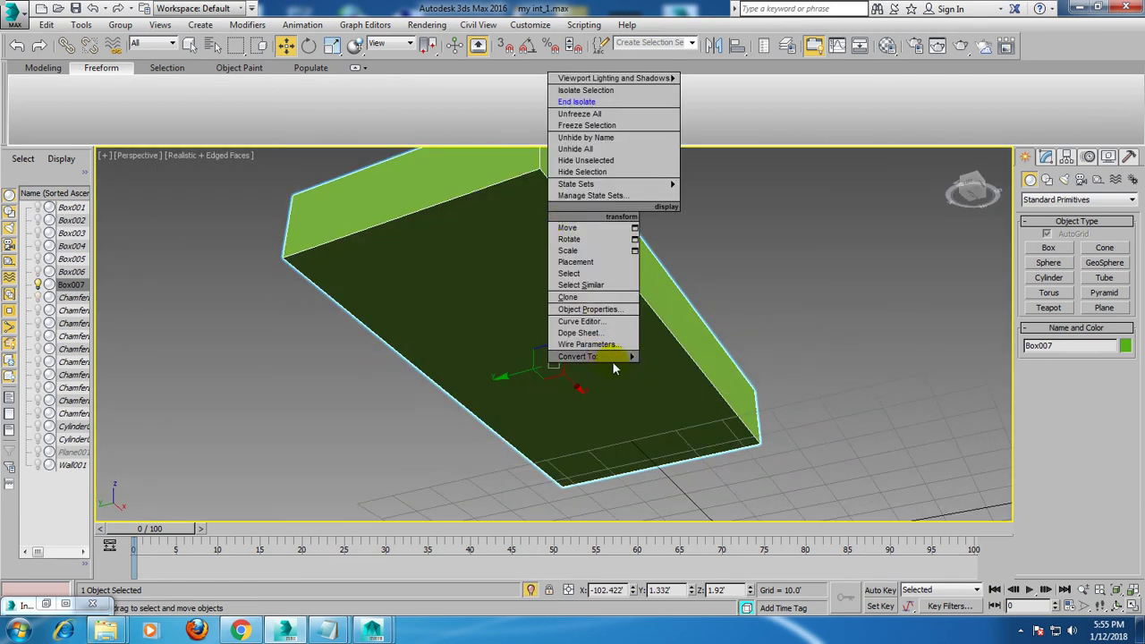
click(710, 363)
key(4)
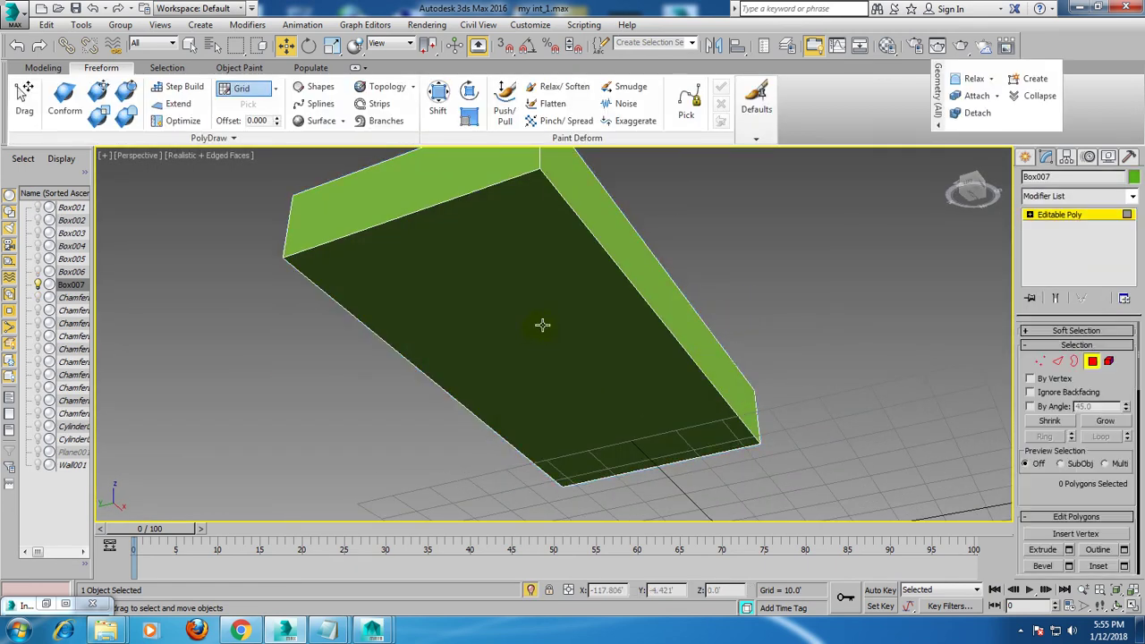
click(542, 325)
Inset the bottom face, extrude it 1.845 units into a base, and end isolation.
scroll(1088, 499, down, 3)
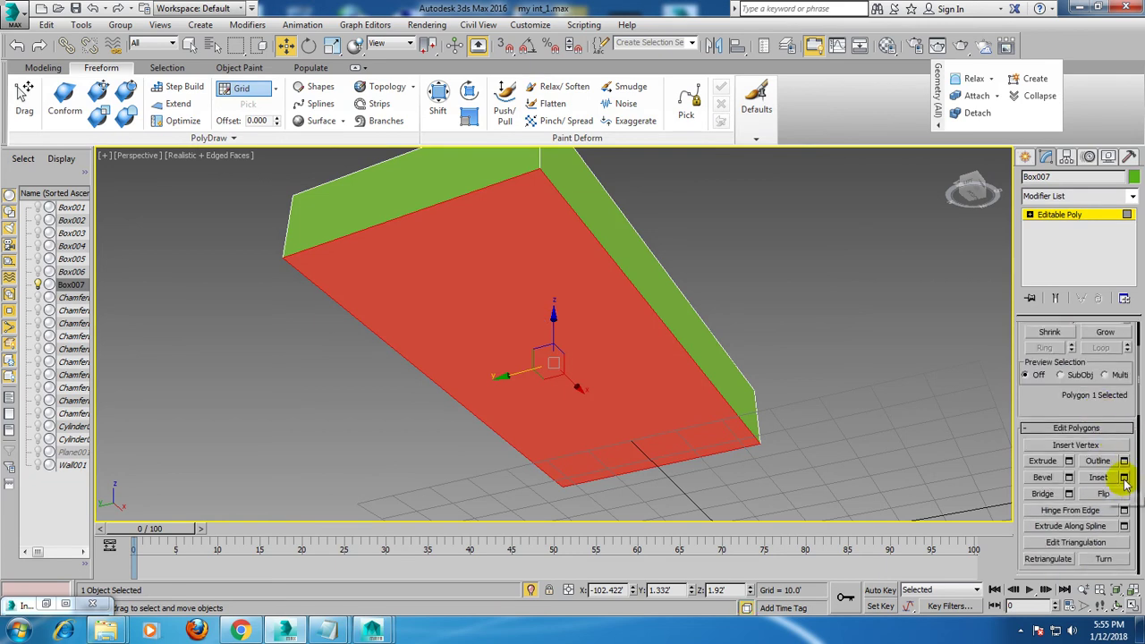
click(1123, 477)
click(565, 390)
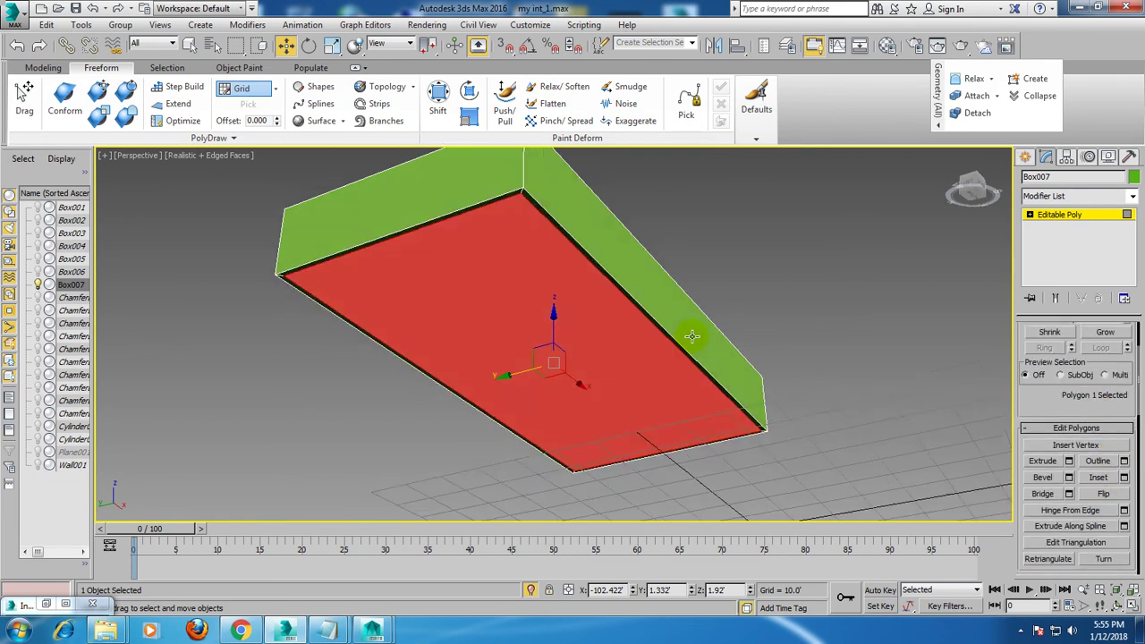
click(1069, 463)
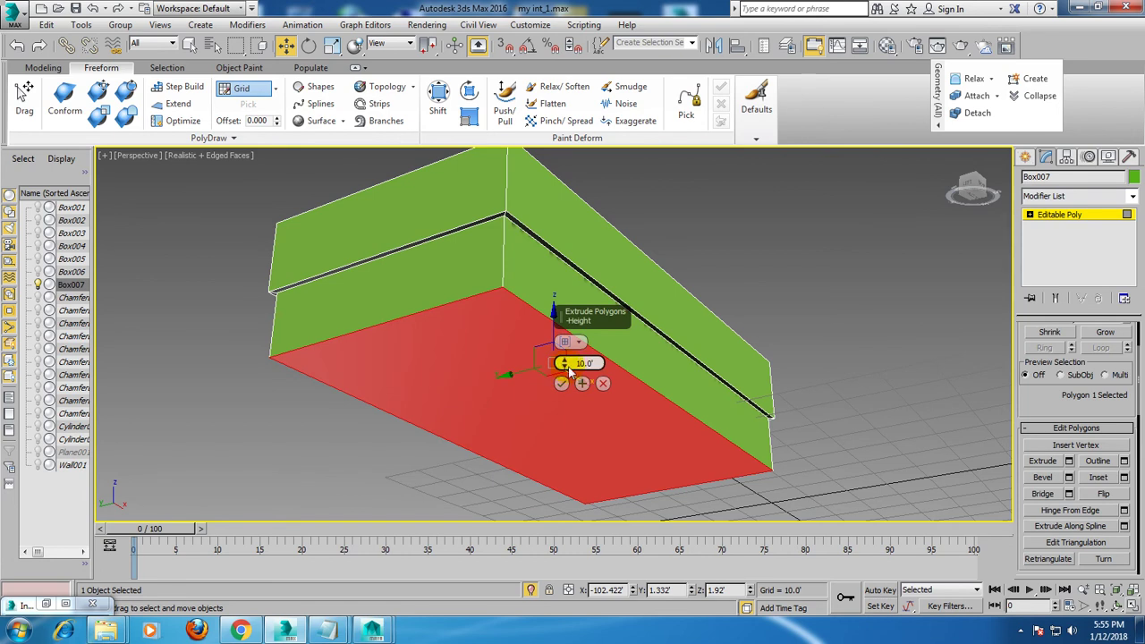
drag(565, 364, 583, 411)
click(561, 384)
alt+middle_drag(766, 256, 1142, 221)
click(1093, 213)
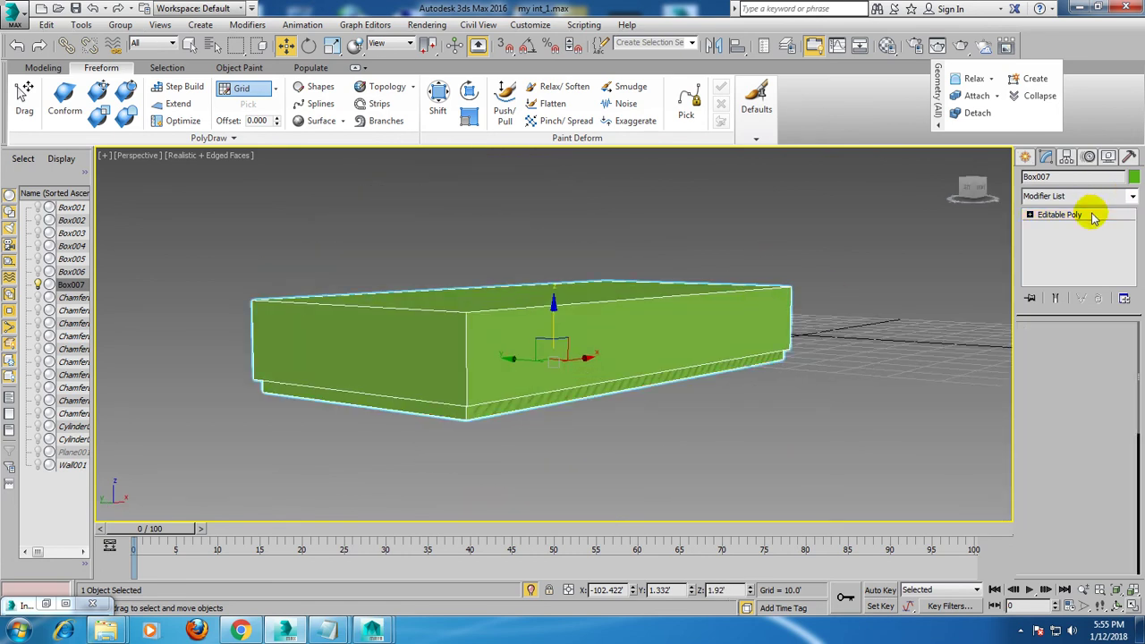
right_click(841, 230)
click(868, 132)
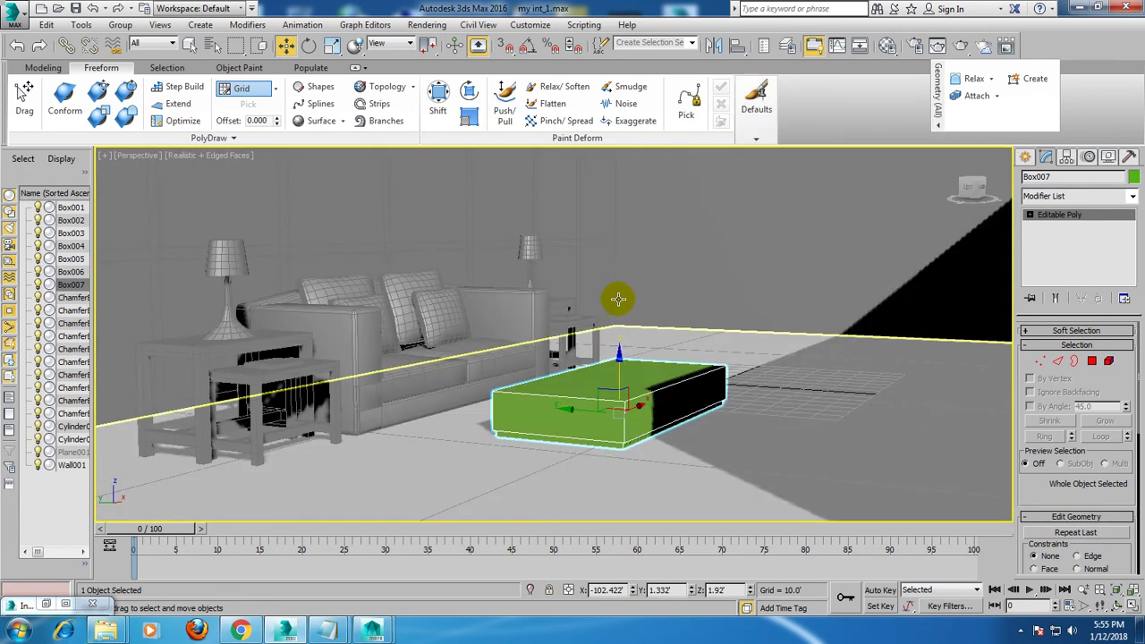
Lower the coffee-table box so it sits just above the floor.
click(1059, 214)
key(4)
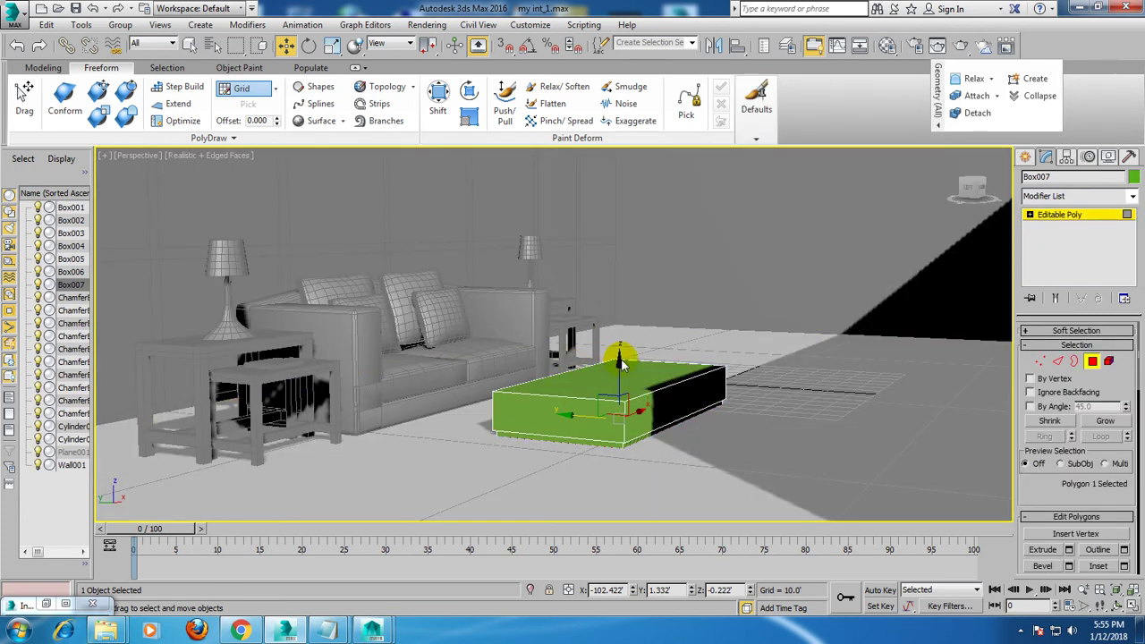
click(619, 365)
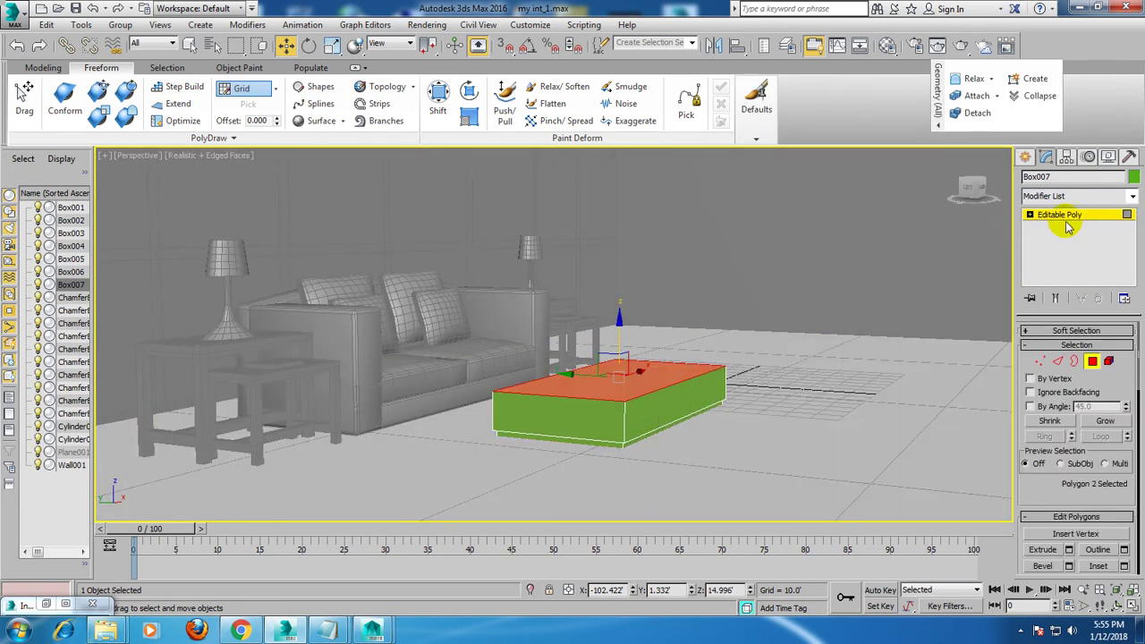
key(ctrl+z)
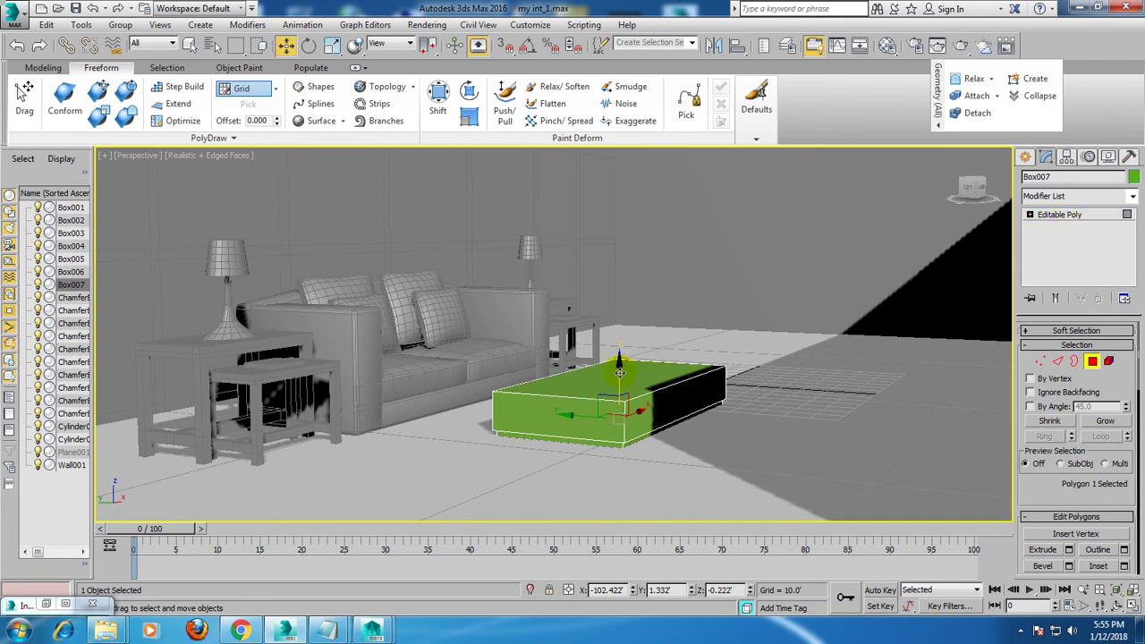
drag(619, 371, 623, 376)
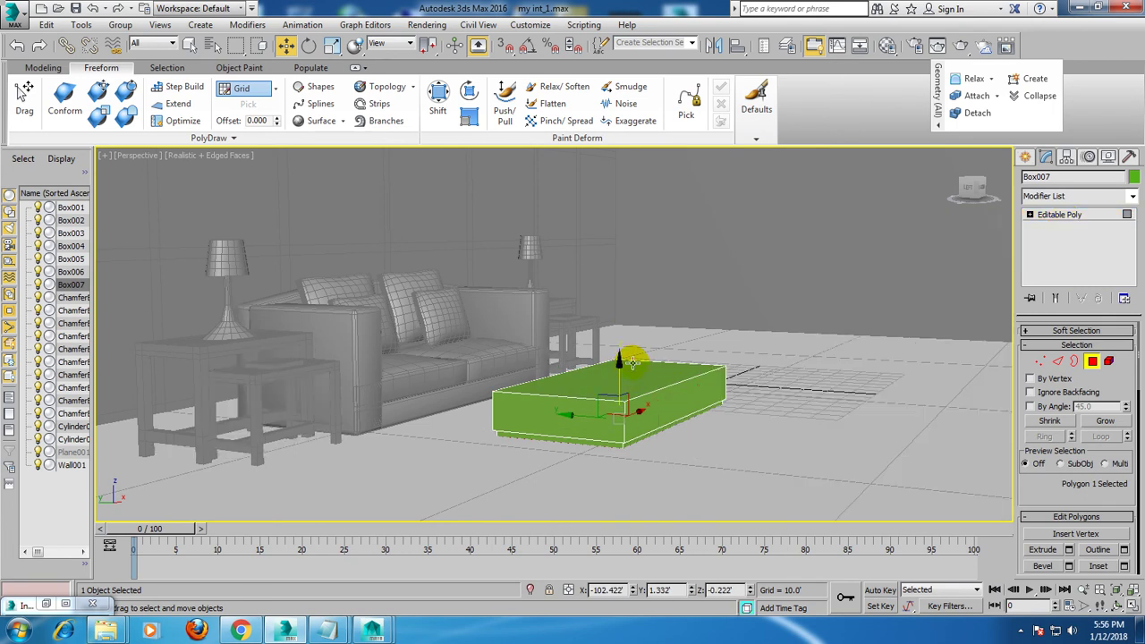
click(1059, 215)
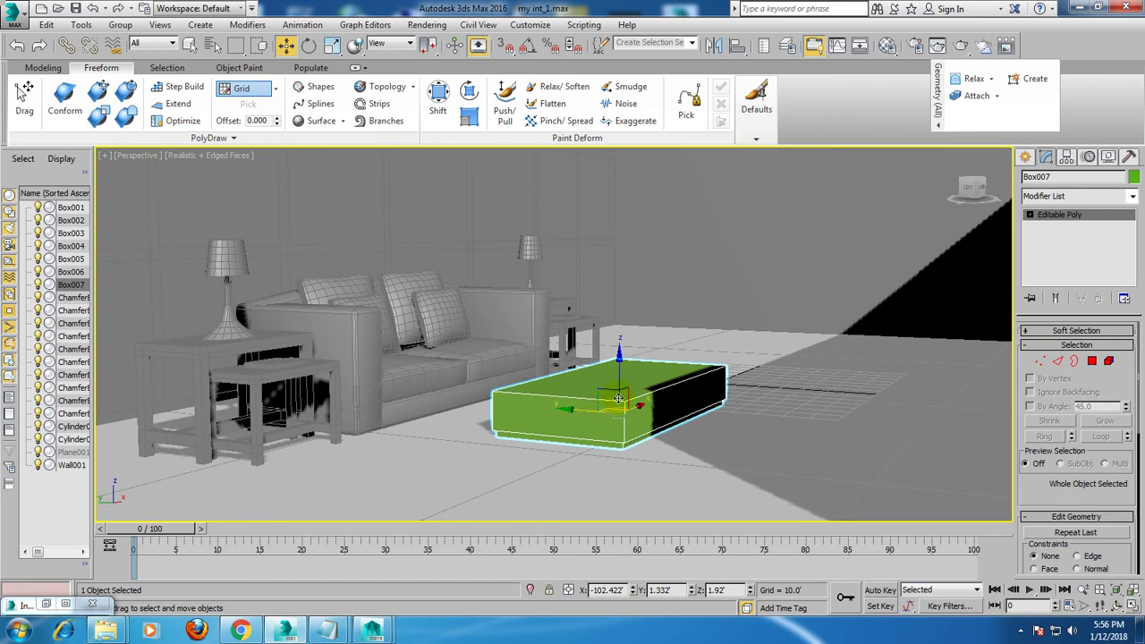
drag(619, 368, 623, 369)
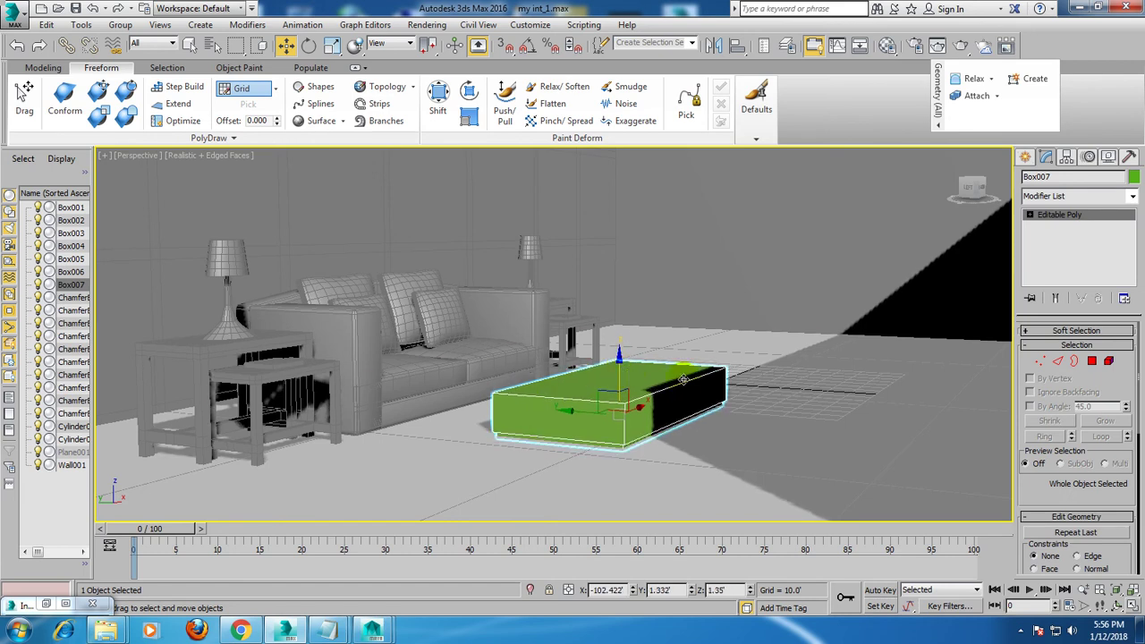
alt+middle_drag(684, 380, 599, 364)
drag(598, 364, 588, 422)
key(ctrl+z)
key(ctrl+z)
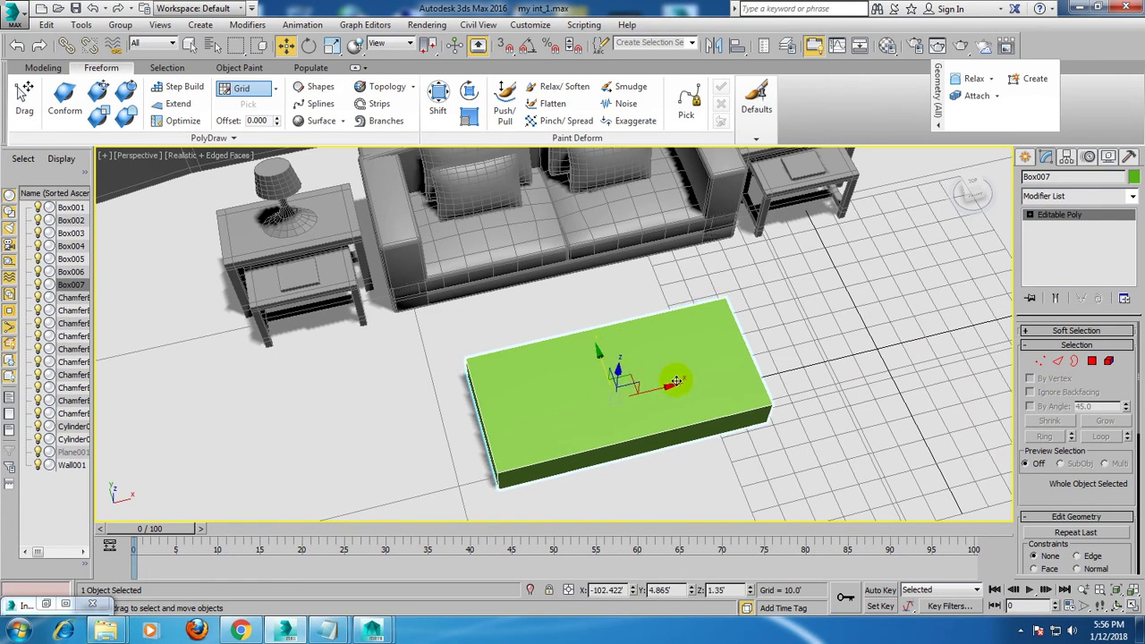
Slide the table sideways and raise its four top vertices to Z 15.631.
drag(676, 382, 690, 382)
mouse_move(689, 382)
alt+middle_down()
mouse_move(723, 315)
mouse_move(713, 302)
mouse_move(728, 397)
mouse_move(749, 378)
mouse_move(708, 389)
alt+middle_up()
key(1)
mouse_move(455, 308)
alt+middle_down()
mouse_move(487, 318)
mouse_move(472, 314)
alt+middle_up()
drag(811, 378, 811, 376)
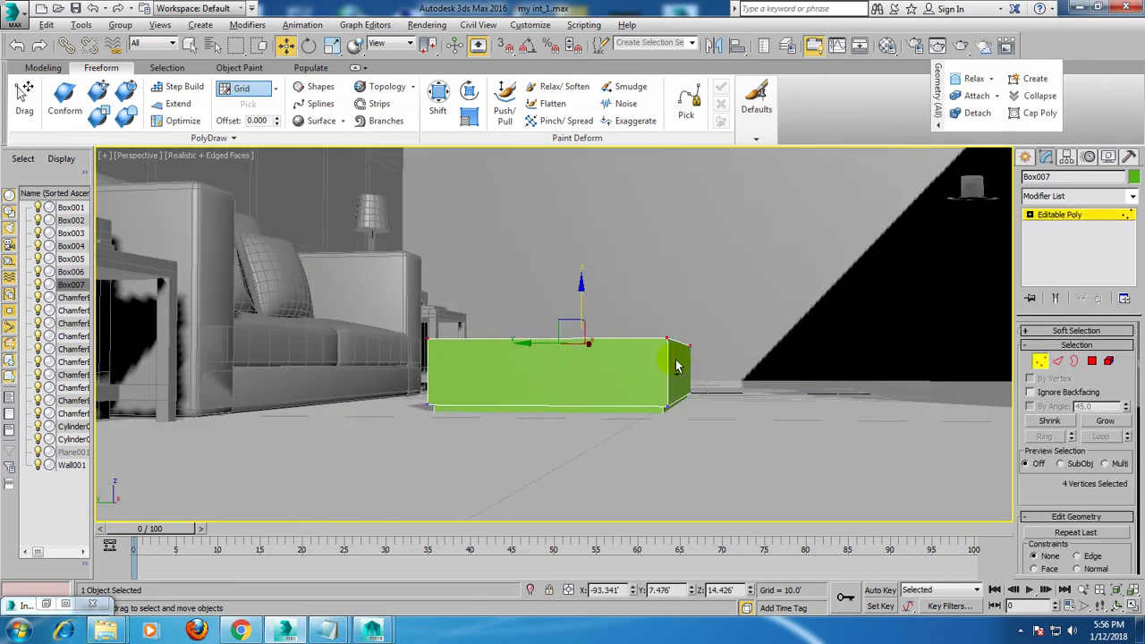
alt+middle_drag(617, 313, 609, 337)
drag(584, 303, 585, 295)
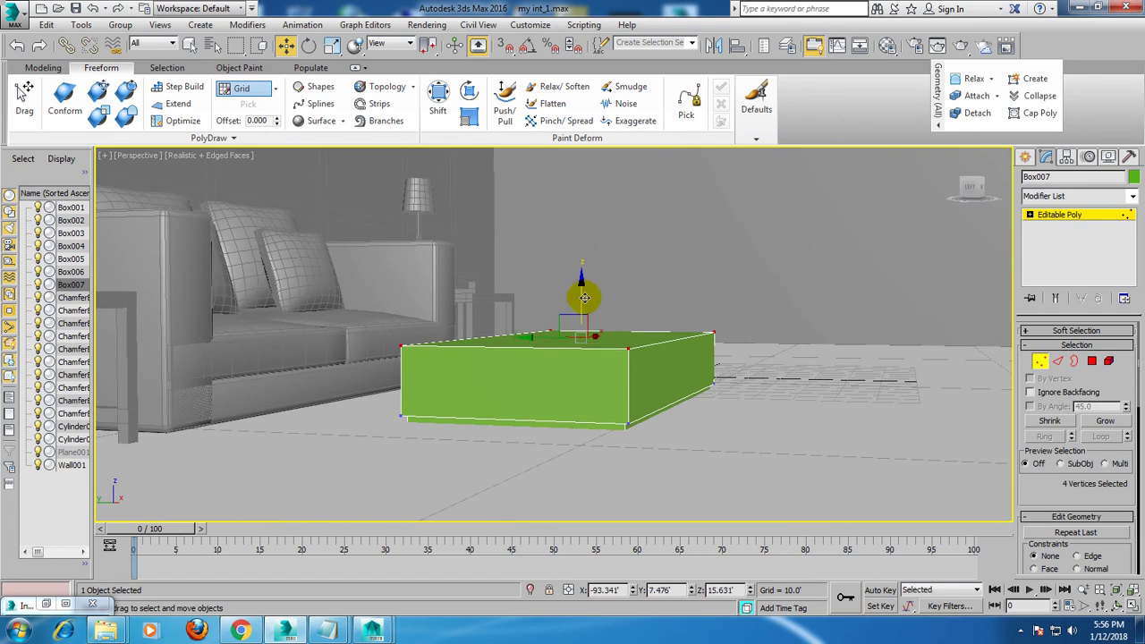
Look down over the taller table and check it against the reference photo.
alt+middle_drag(585, 301, 593, 378)
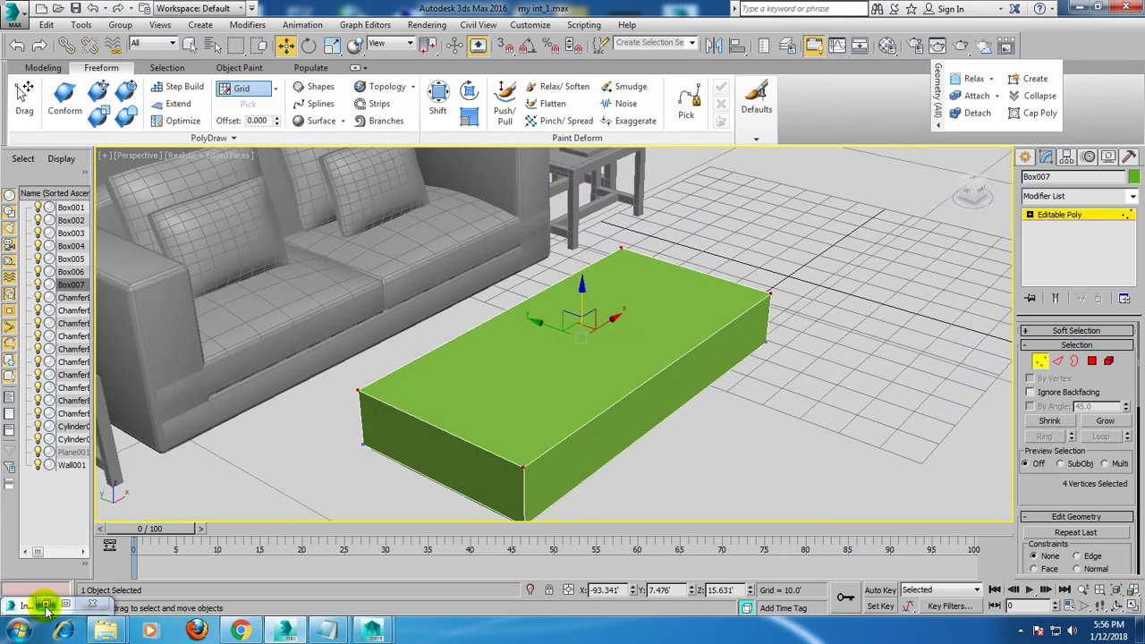
click(46, 605)
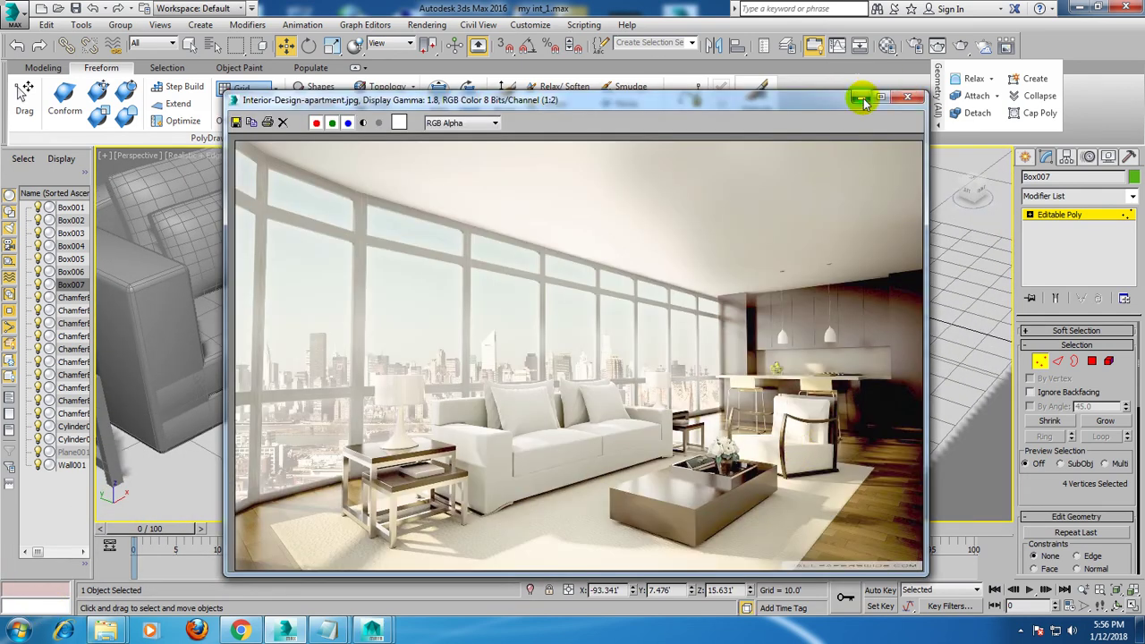
click(861, 98)
alt+middle_drag(659, 358, 567, 413)
Insert two closely spaced Swift Loop edge loops across the box's middle.
right_click(682, 280)
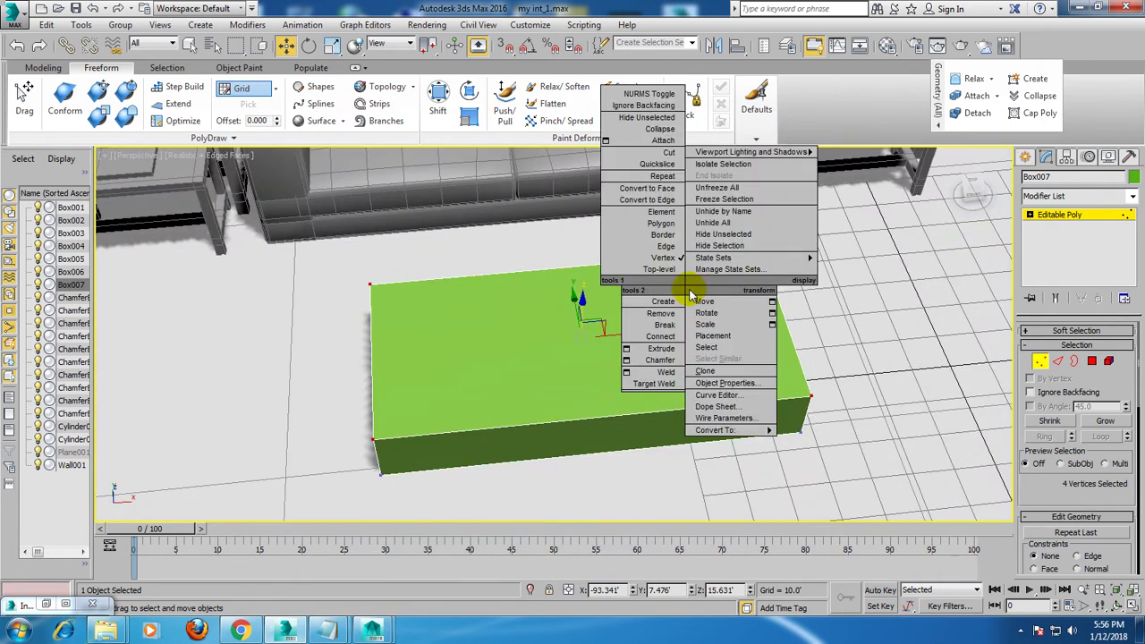
click(831, 439)
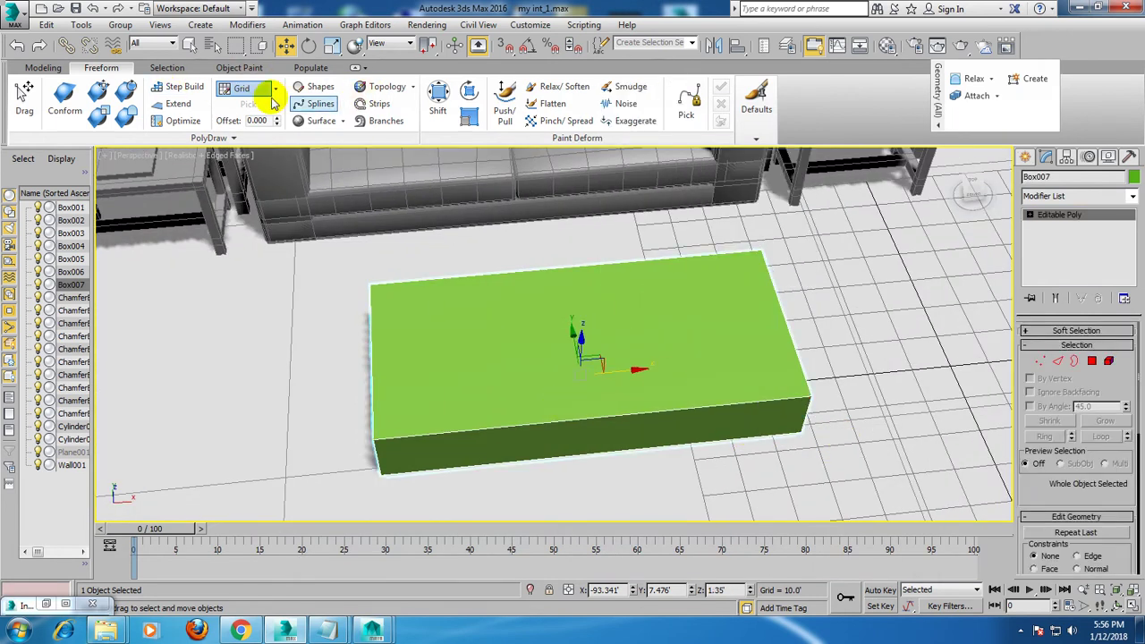
click(43, 67)
click(362, 90)
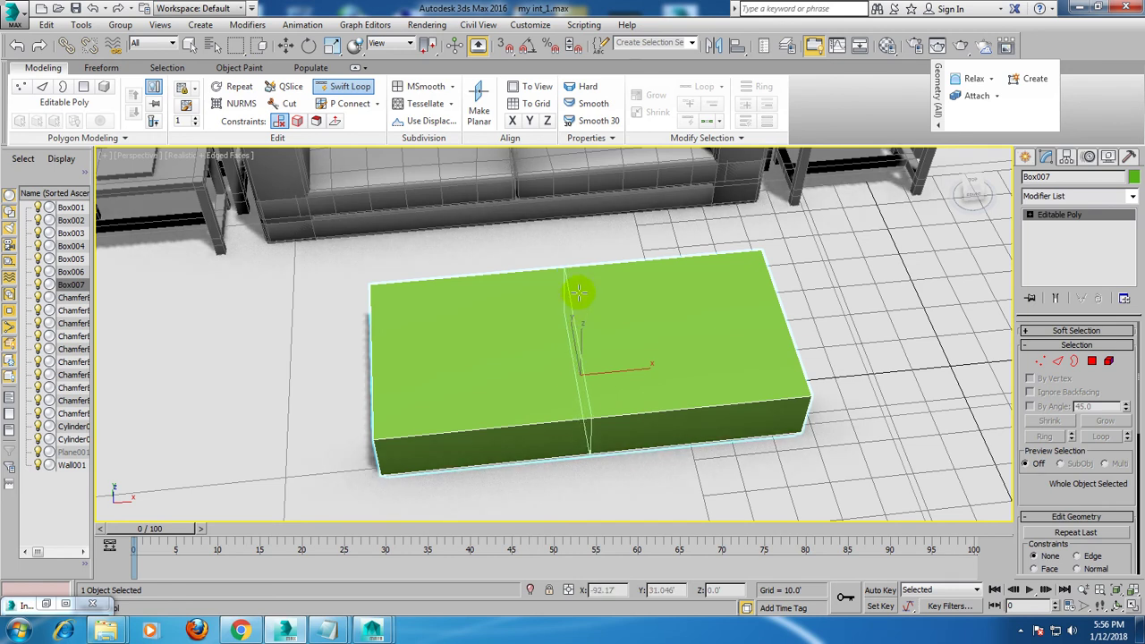
click(578, 283)
mouse_move(613, 289)
alt+middle_down()
mouse_move(470, 276)
mouse_move(578, 286)
alt+middle_up()
Select the vertices along the new loops, then the right half's top face.
key(1)
mouse_move(639, 460)
alt+middle_down()
mouse_move(640, 384)
mouse_move(689, 340)
alt+middle_up()
click(1090, 366)
click(671, 300)
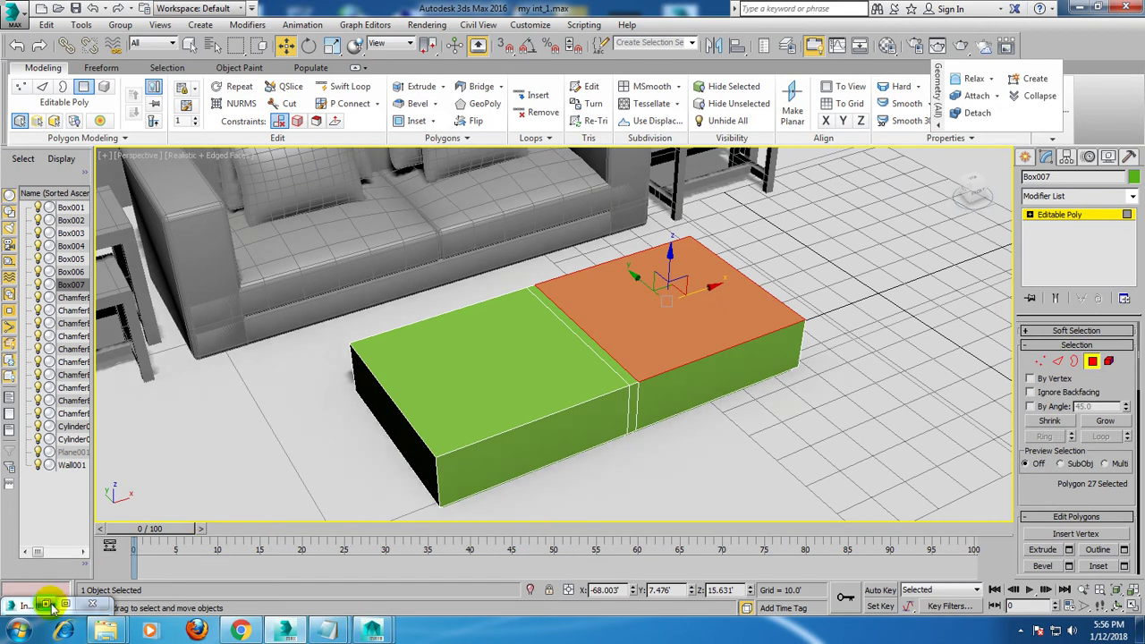
Inset the right-half top face by 3.33 and extrude it about -5.274 into a tray.
click(46, 605)
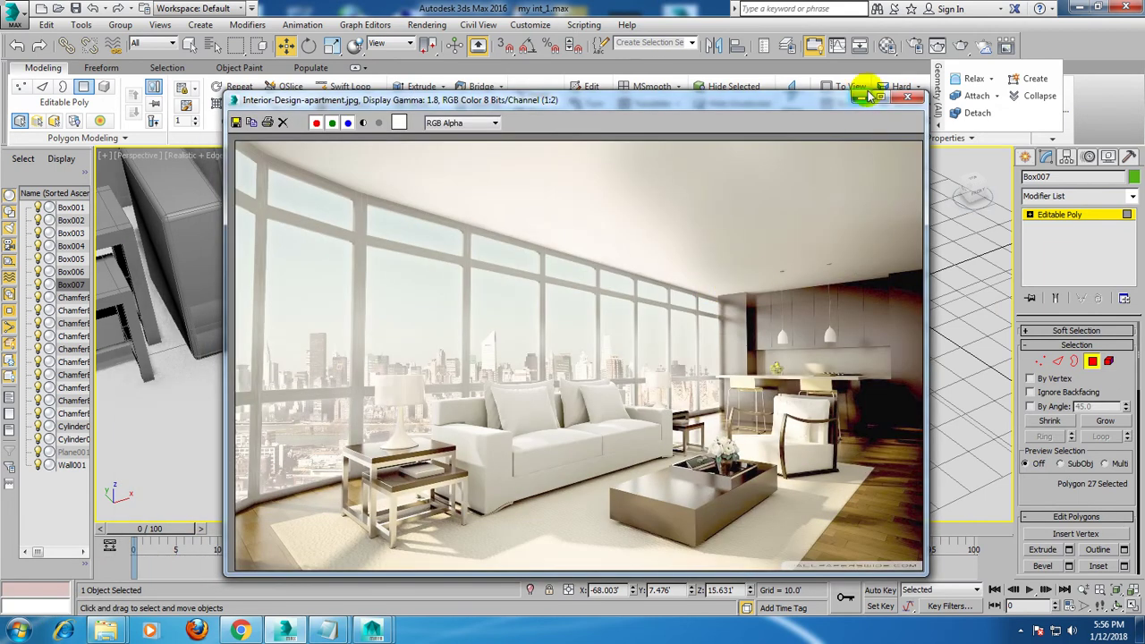
click(866, 96)
click(1124, 565)
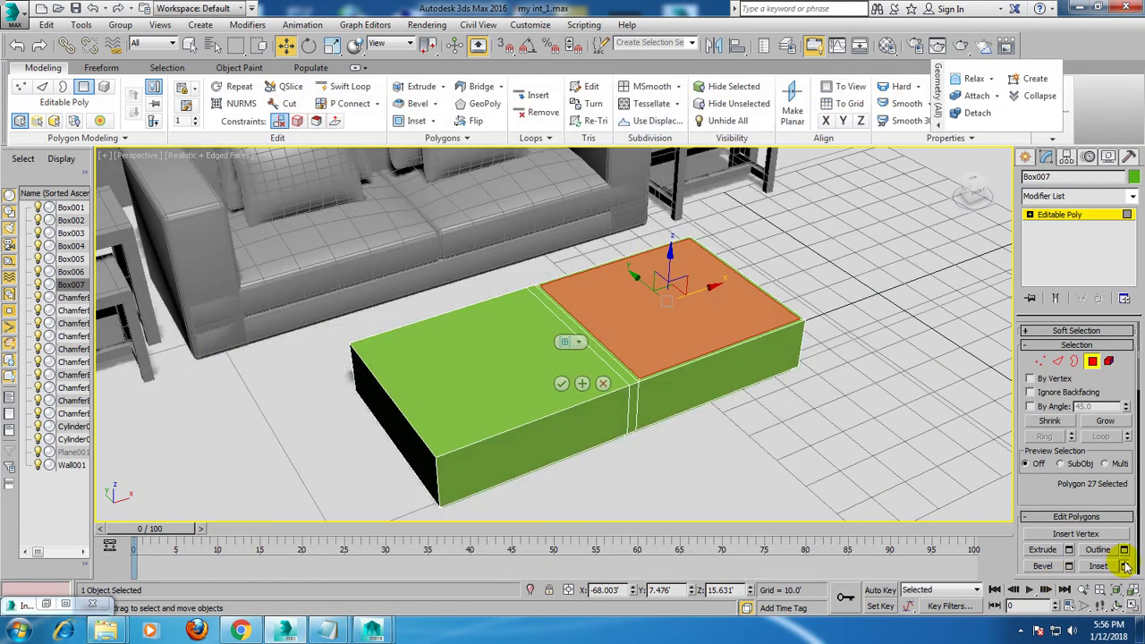
drag(574, 365, 562, 345)
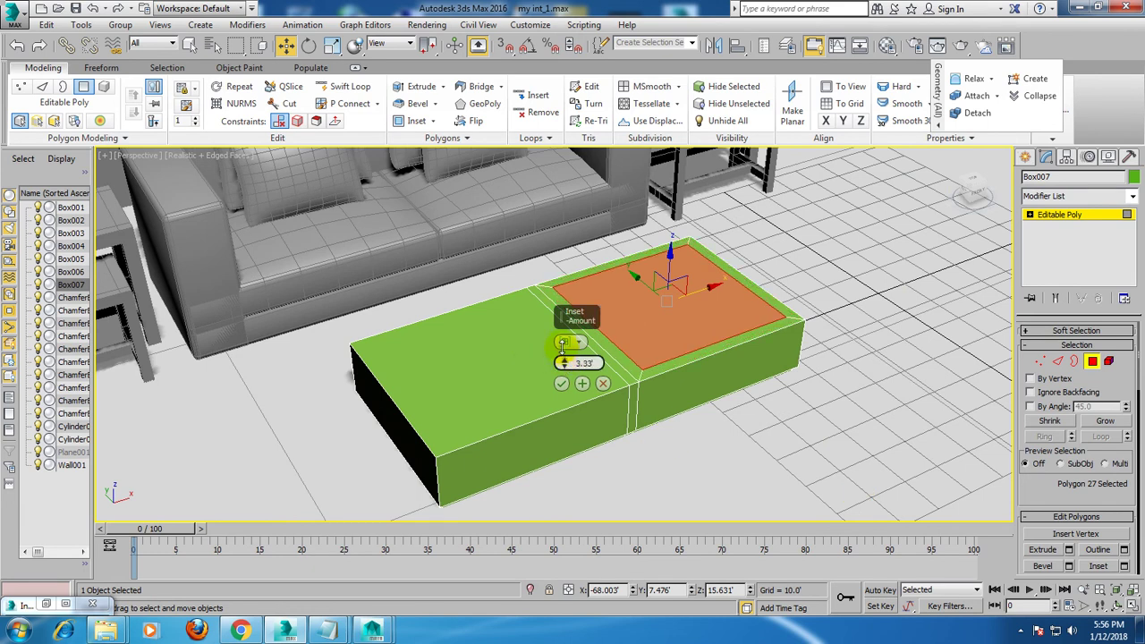
click(561, 385)
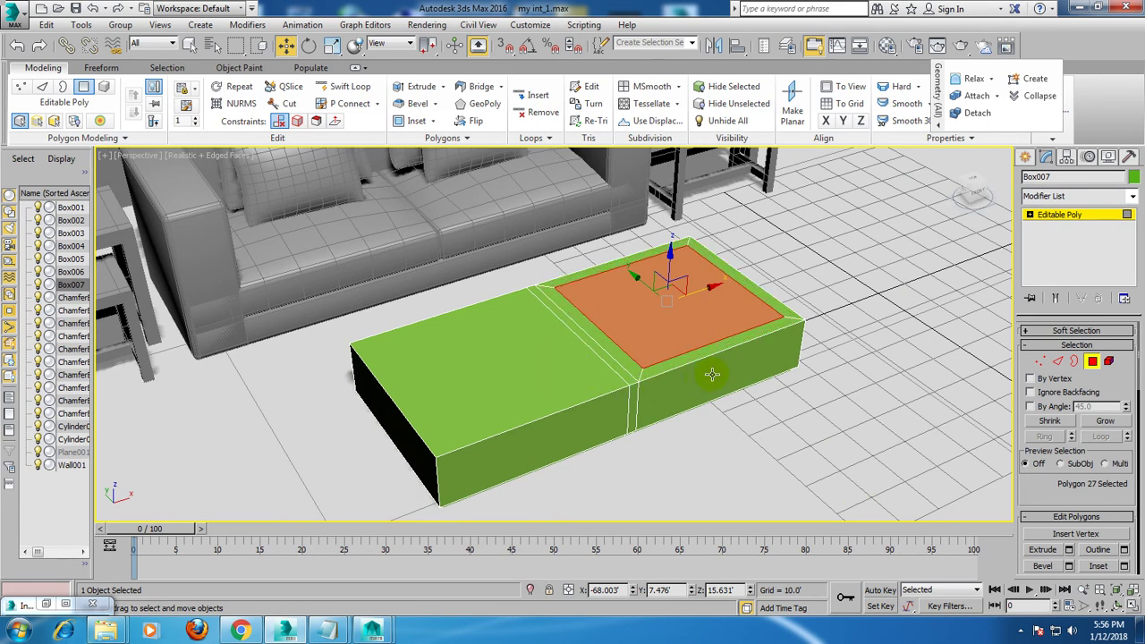
scroll(713, 374, up, 1)
scroll(733, 416, up, 2)
click(1068, 549)
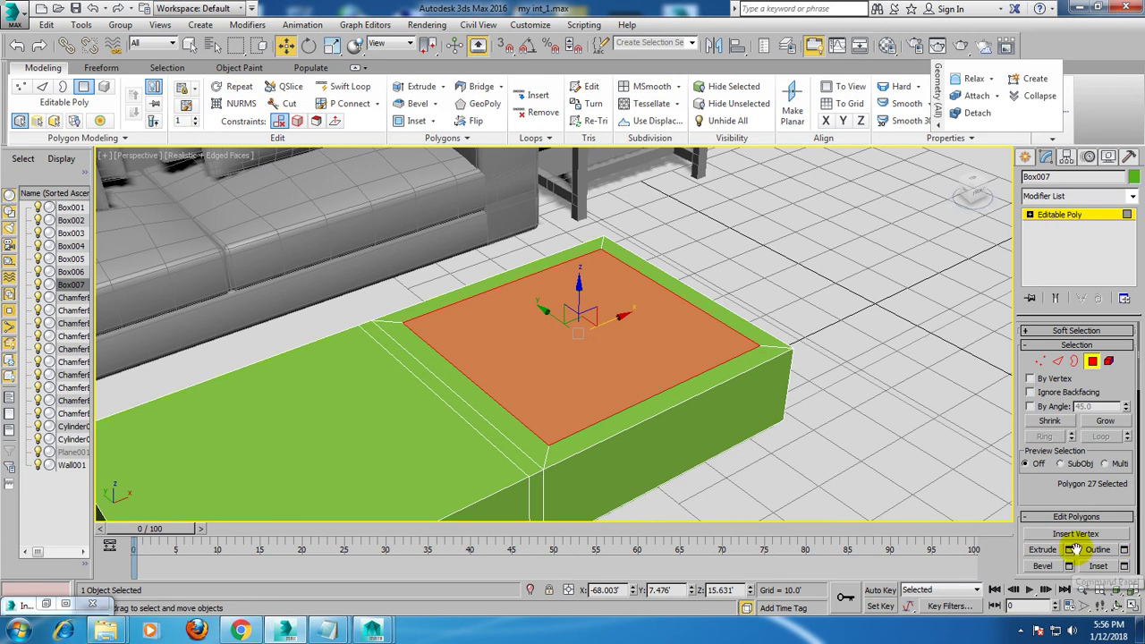
drag(564, 367, 576, 410)
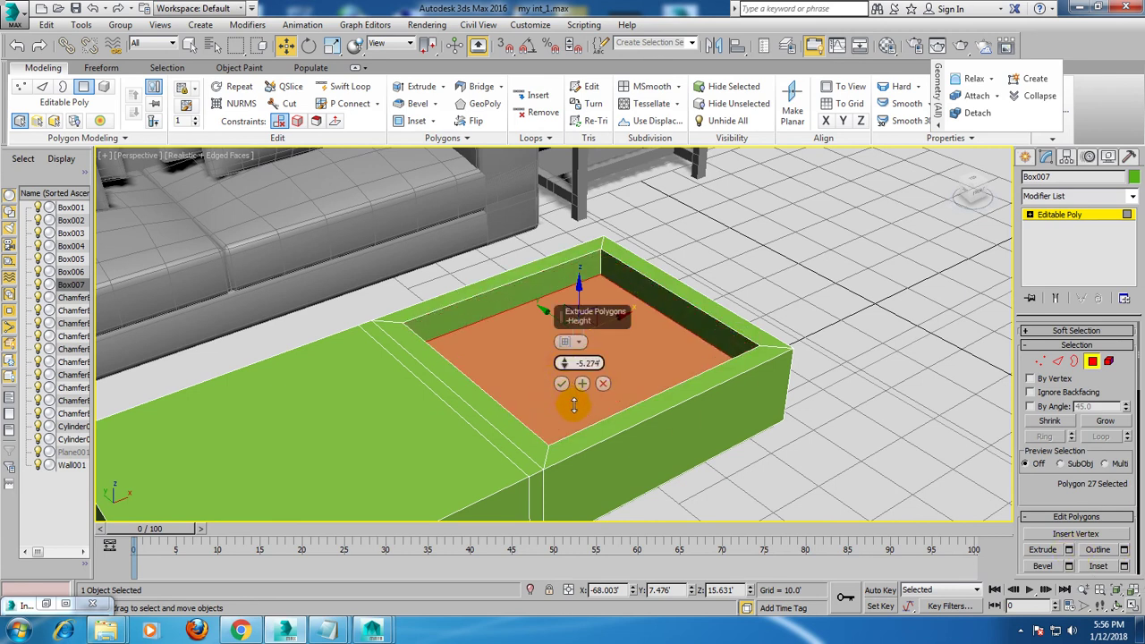
click(562, 384)
Exit face editing and view the whole room against the reference photo.
scroll(562, 384, down, 5)
mouse_move(562, 384)
alt+middle_down()
mouse_move(593, 332)
mouse_move(659, 376)
mouse_move(740, 344)
alt+middle_up()
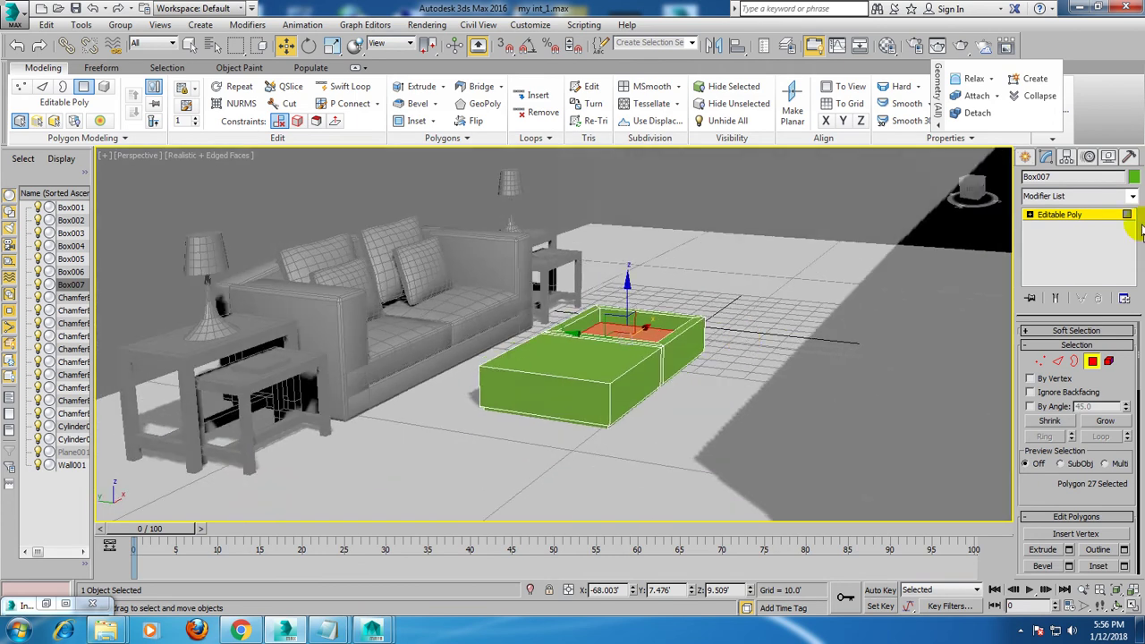
click(1060, 215)
mouse_move(805, 286)
alt+middle_down()
mouse_move(659, 289)
mouse_move(407, 444)
alt+middle_up()
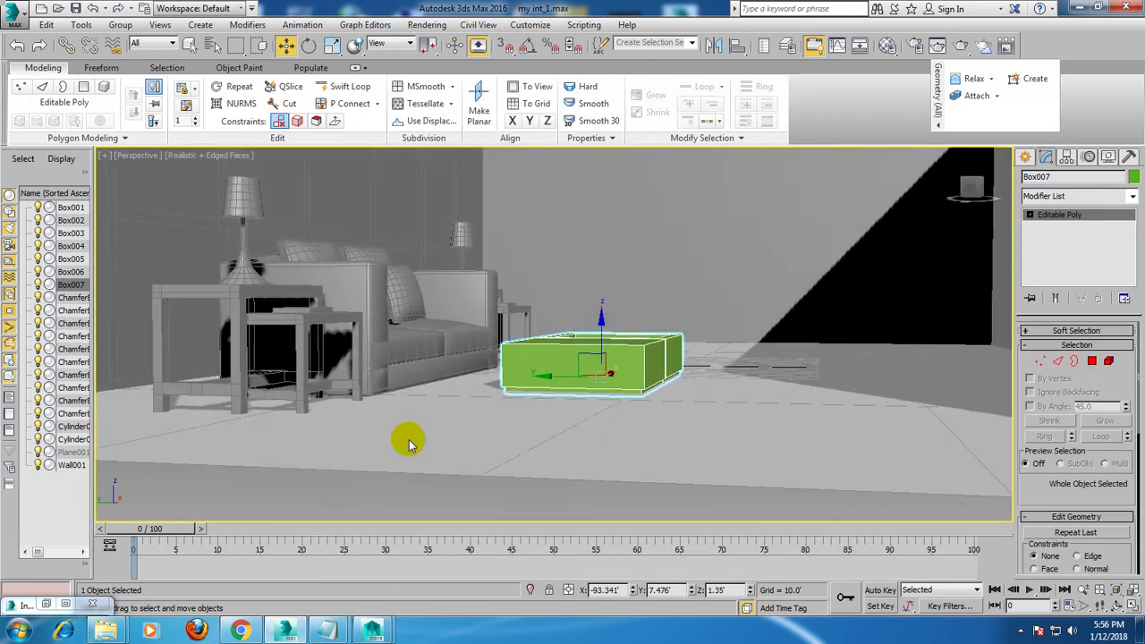
double_click(38, 605)
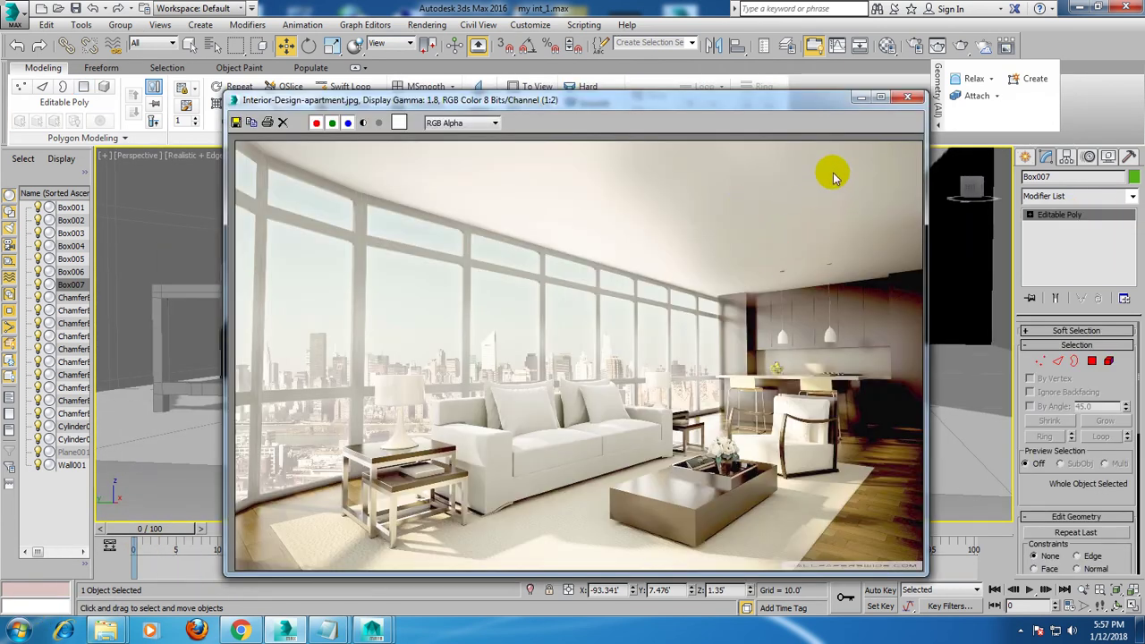
click(860, 98)
Set the object colour of every scene object to gray, then deselect.
key(ctrl+a)
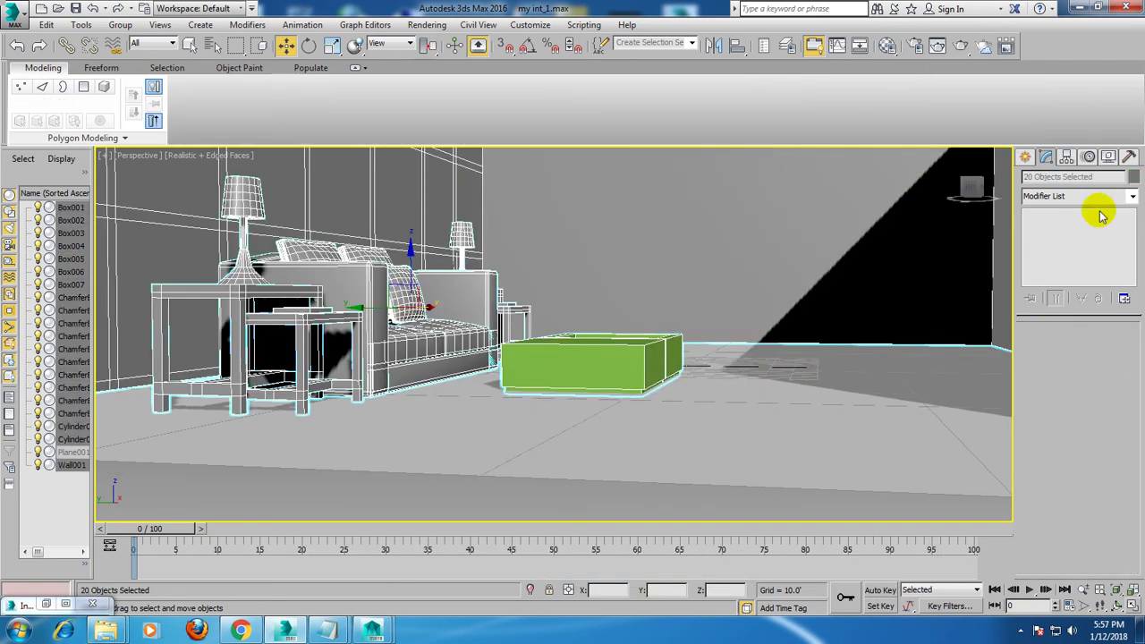
click(1134, 179)
click(659, 340)
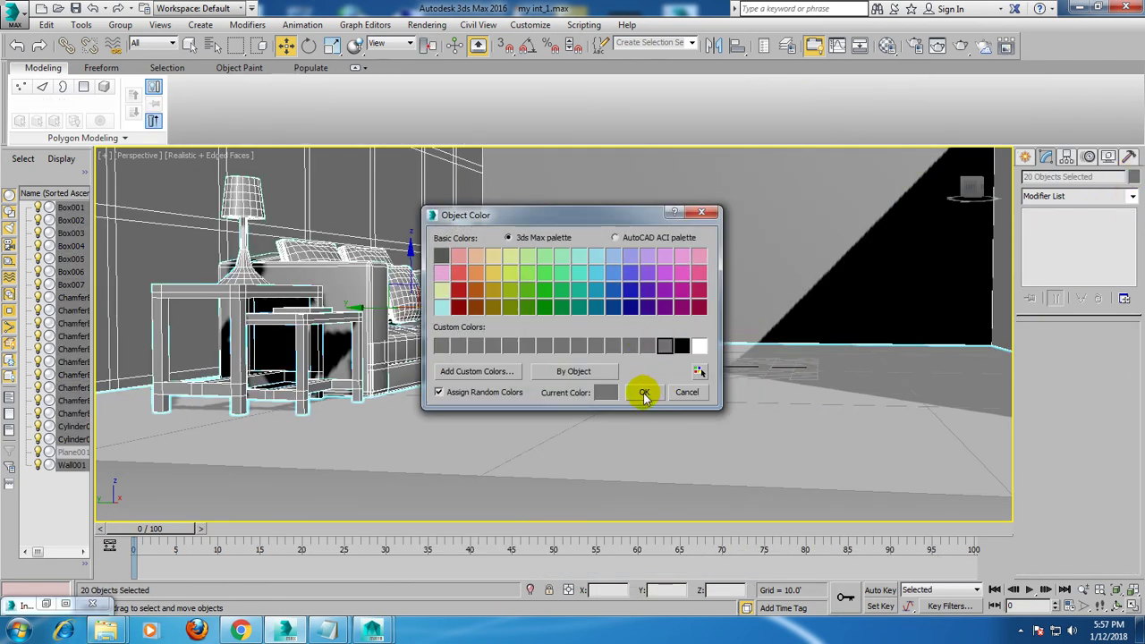
click(644, 391)
mouse_move(765, 334)
alt+middle_down()
mouse_move(685, 381)
mouse_move(754, 367)
alt+middle_up()
scroll(739, 393, down, 5)
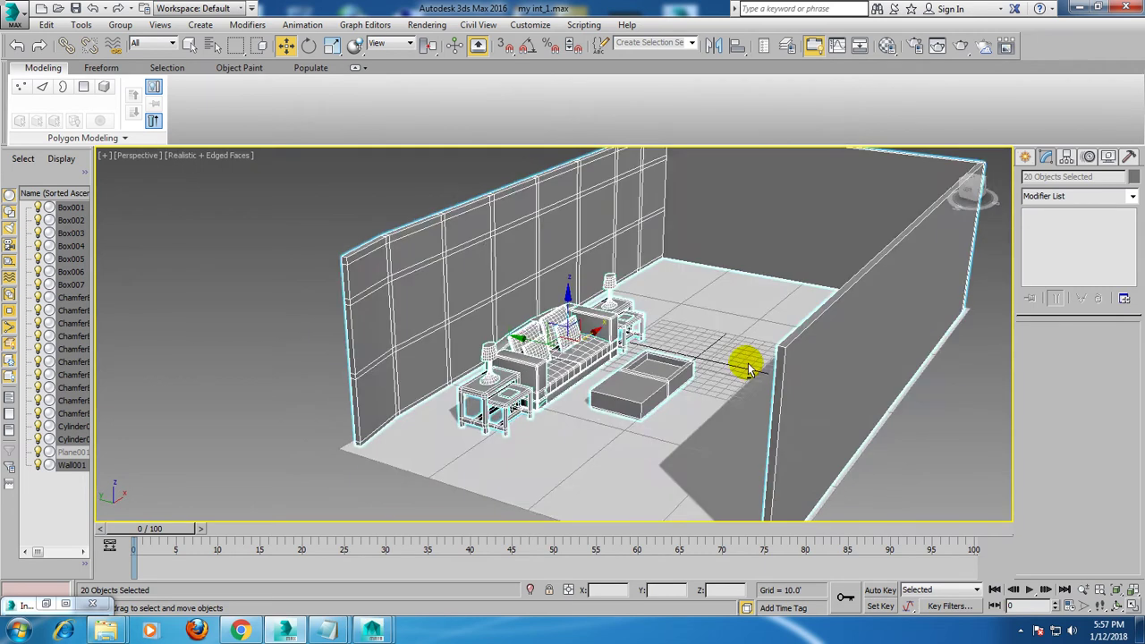
click(502, 172)
Orbit and zoom the view back down to eye level in the room.
alt+middle_drag(502, 172, 678, 256)
scroll(724, 396, up, 3)
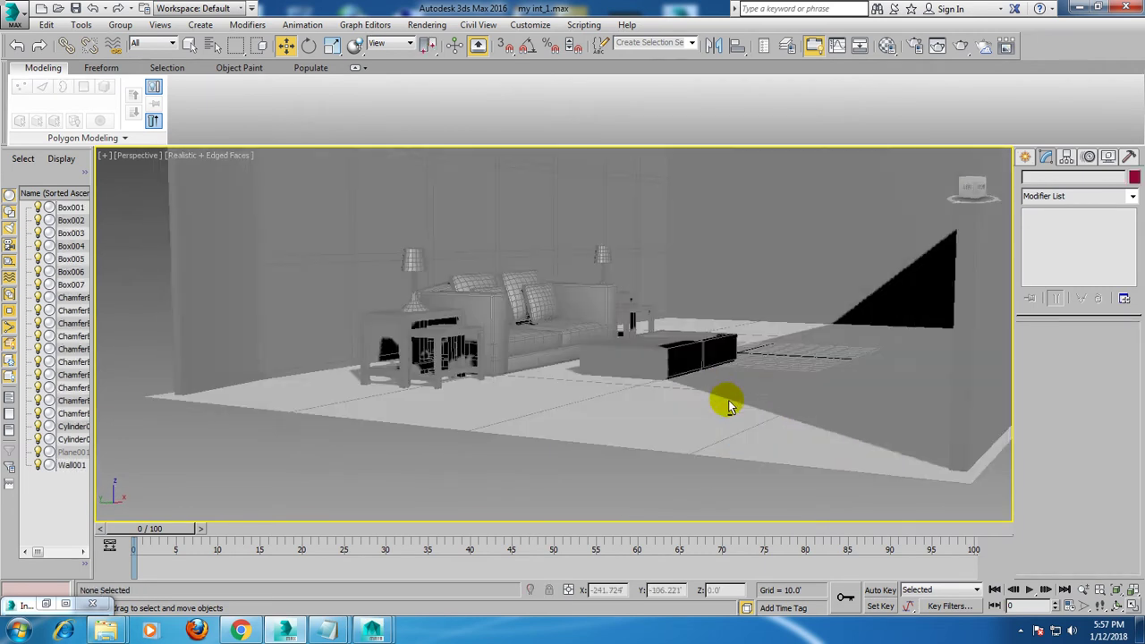
scroll(695, 391, up, 3)
scroll(724, 398, up, 2)
scroll(742, 406, down, 3)
scroll(770, 409, down, 1)
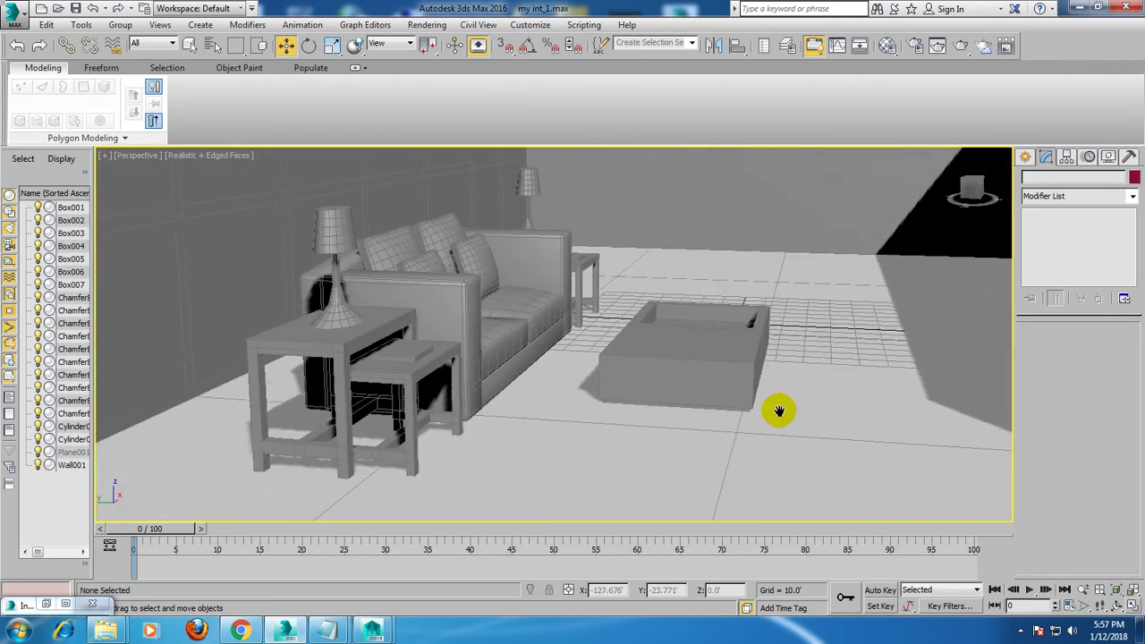
scroll(770, 404, down, 1)
scroll(772, 403, down, 4)
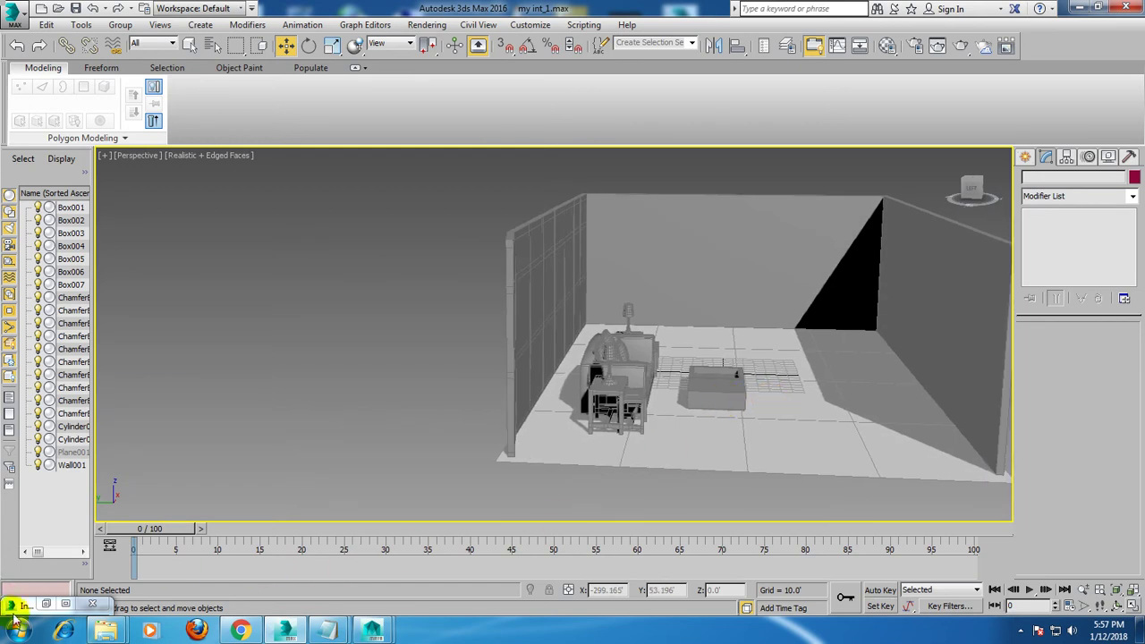
Recheck the reference photo, center the room, and open the Create panel's primitive list.
click(65, 605)
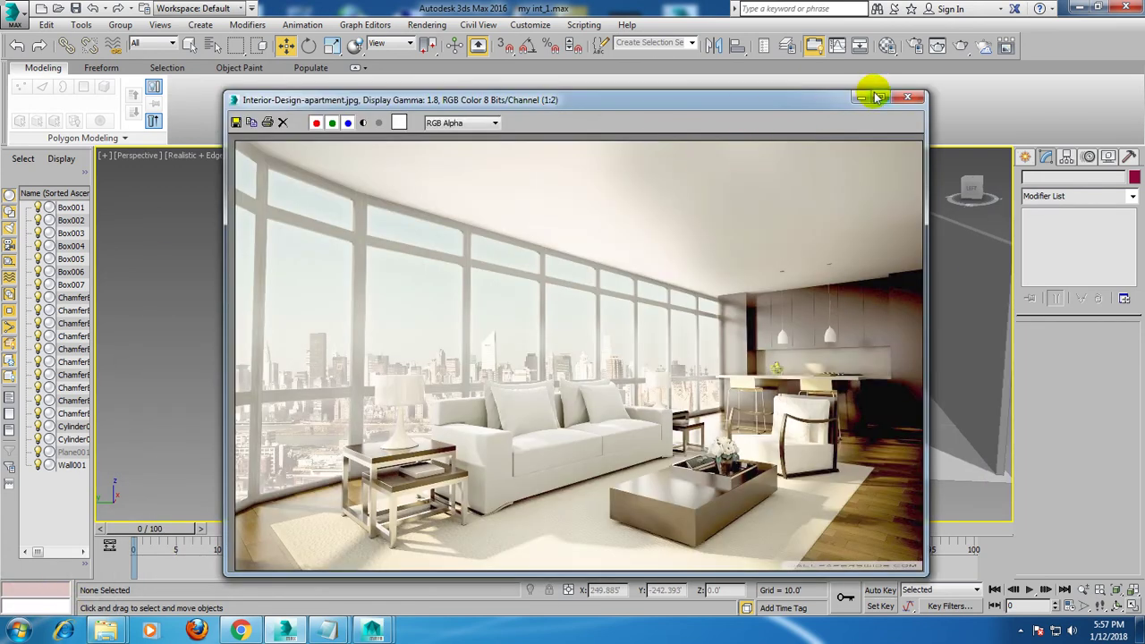
click(861, 96)
scroll(696, 334, up, 3)
middle_drag(695, 335, 695, 248)
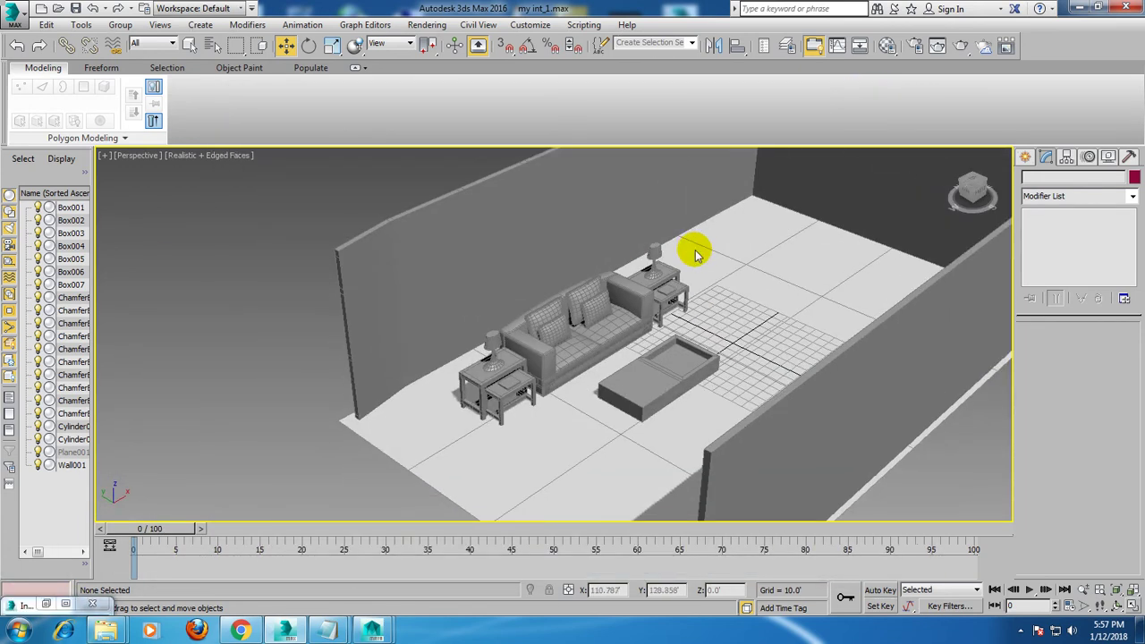
click(1025, 159)
click(1078, 200)
Drag out a ChamferBox rug, 161.688 by 272.662, under the sofa, side tables and coffee table.
click(1056, 219)
click(1050, 262)
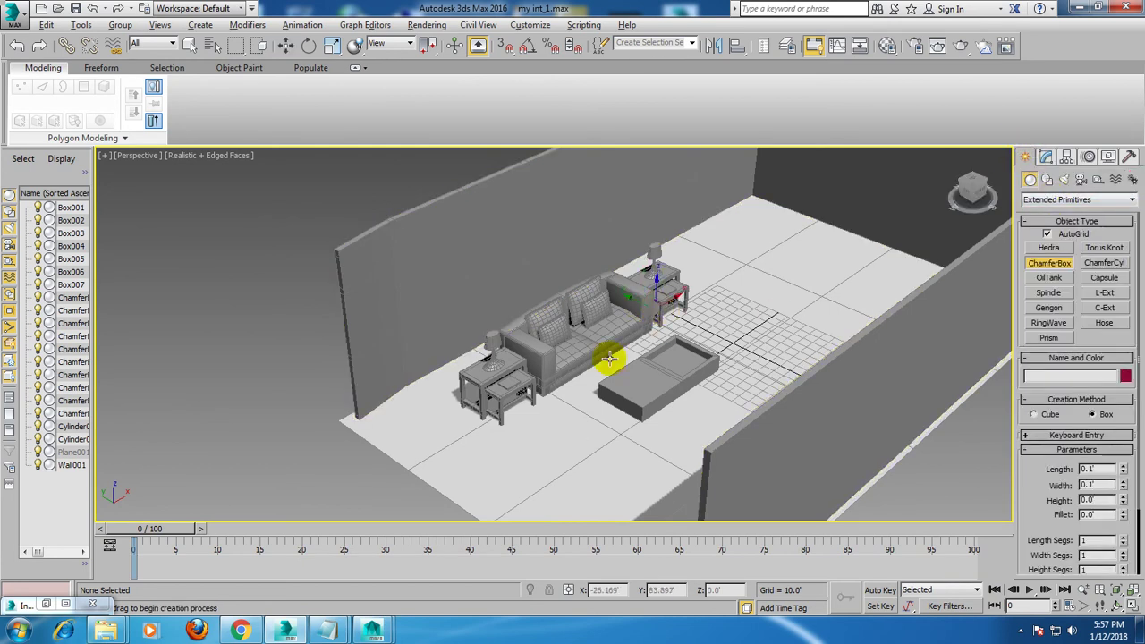
alt+middle_drag(608, 358, 593, 277)
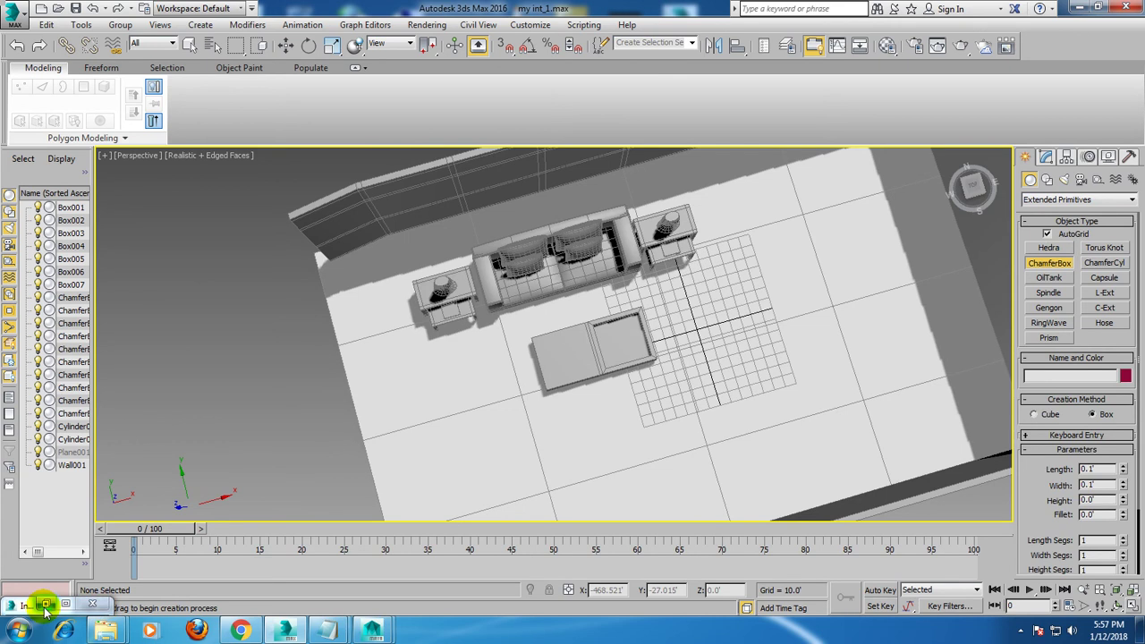
click(46, 605)
click(860, 98)
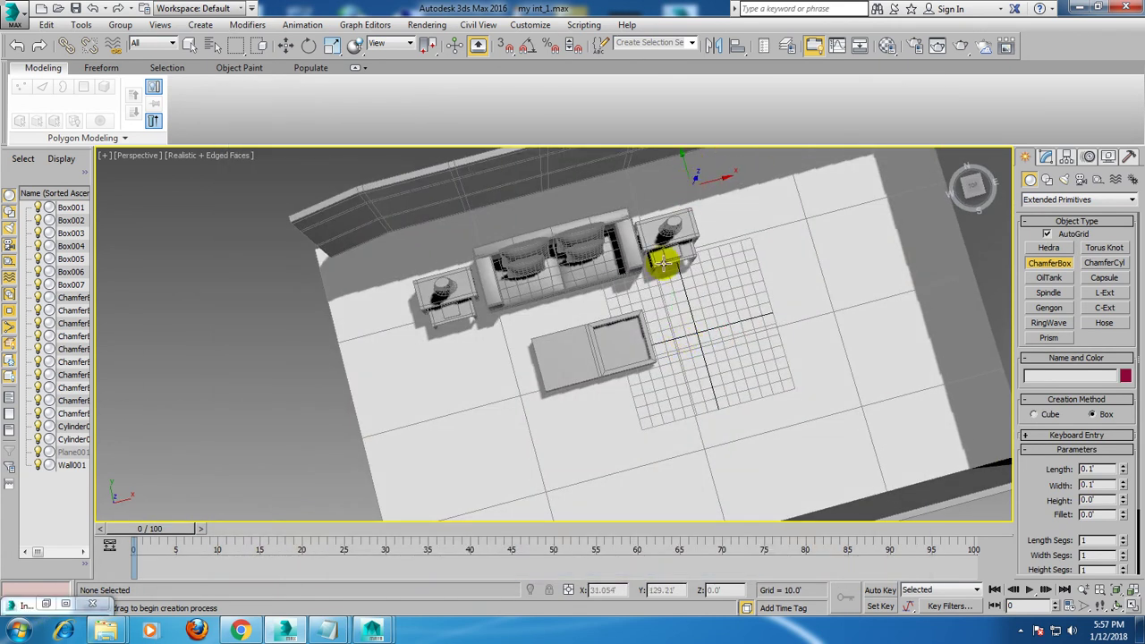
drag(663, 261, 441, 437)
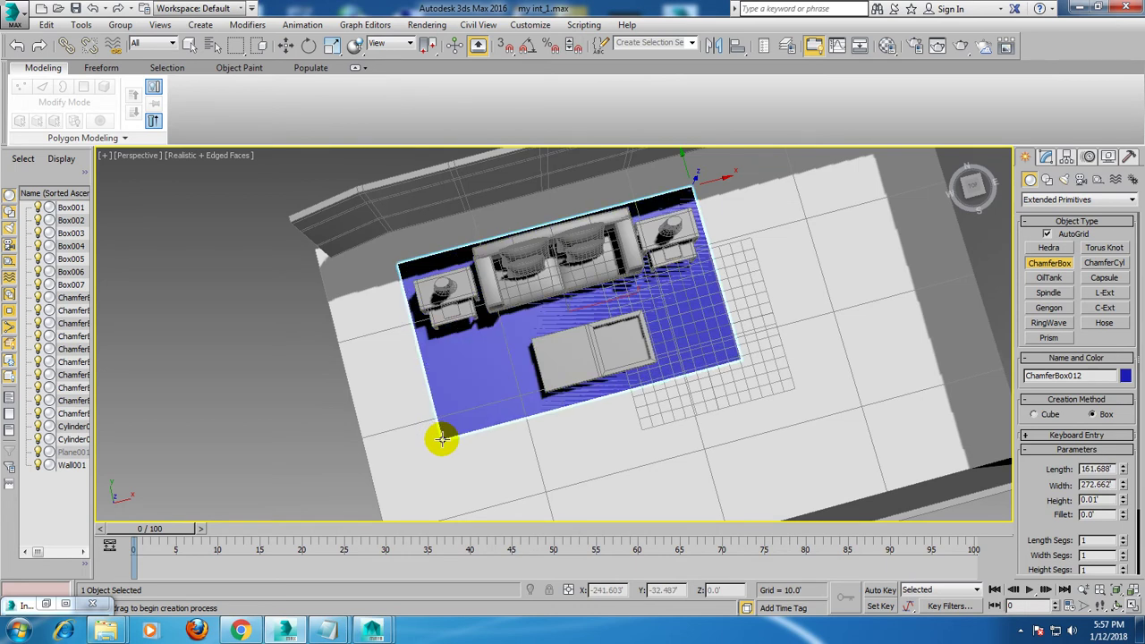
right_click(442, 437)
alt+middle_drag(442, 437, 680, 402)
Set the rug to Height 0.245, Fillet 2.554 and Fillet Segs 1.
click(1046, 157)
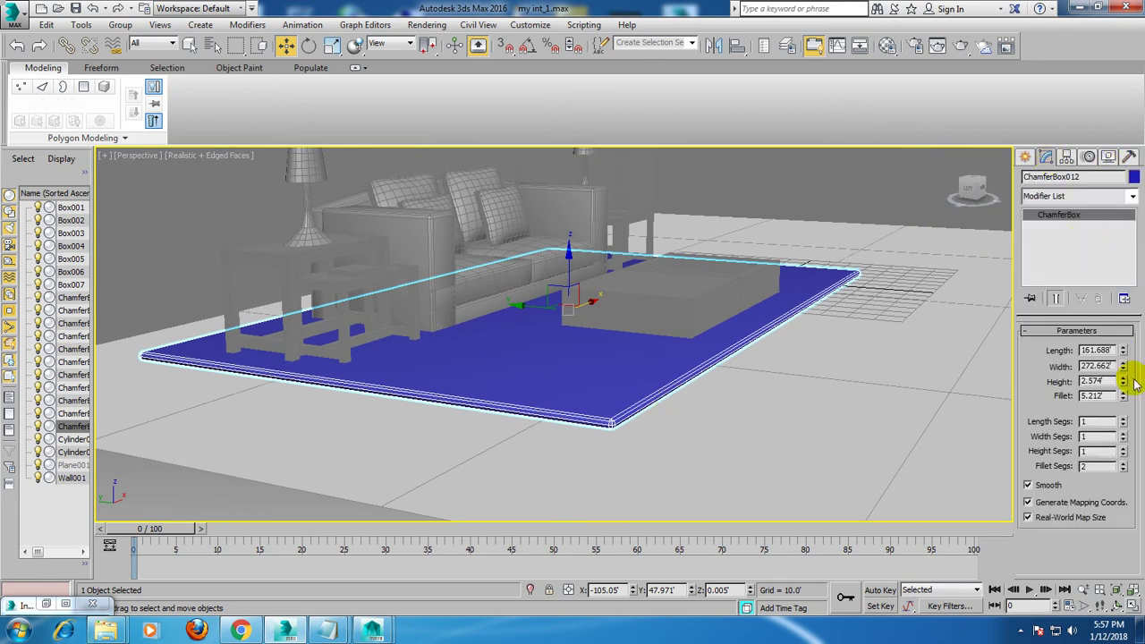
drag(1124, 385, 1129, 414)
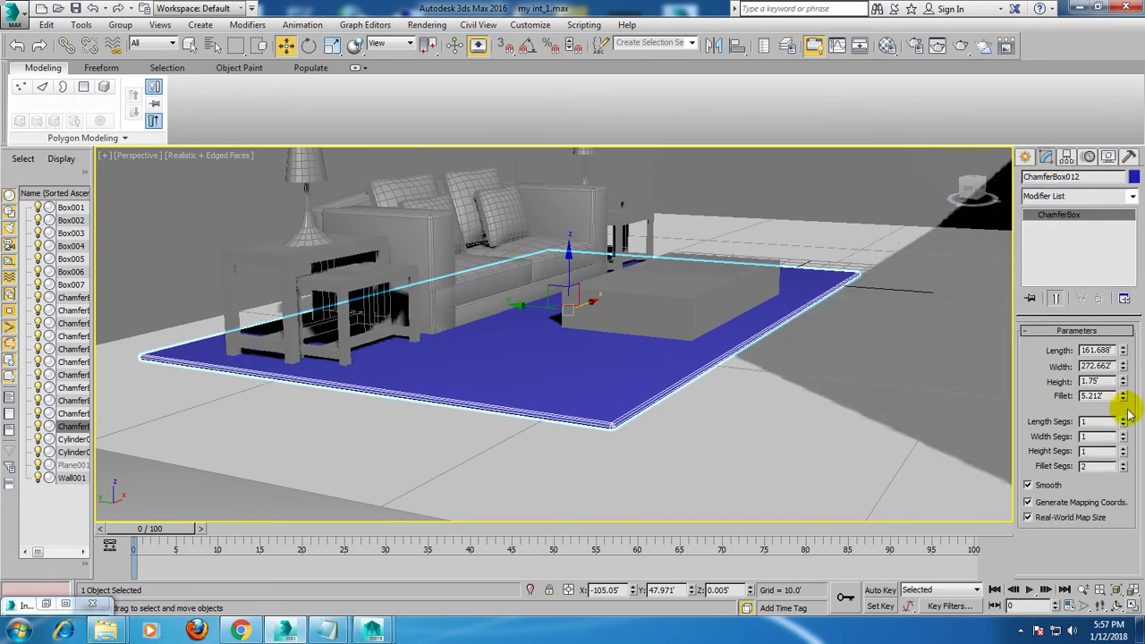
drag(1124, 395, 1123, 385)
mouse_move(1124, 466)
mouse_down()
mouse_move(1126, 485)
mouse_move(1116, 440)
mouse_move(1124, 459)
mouse_up()
mouse_move(1123, 382)
mouse_down()
mouse_move(1137, 448)
mouse_move(843, 349)
mouse_up()
alt+middle_drag(817, 319, 799, 368)
click(40, 611)
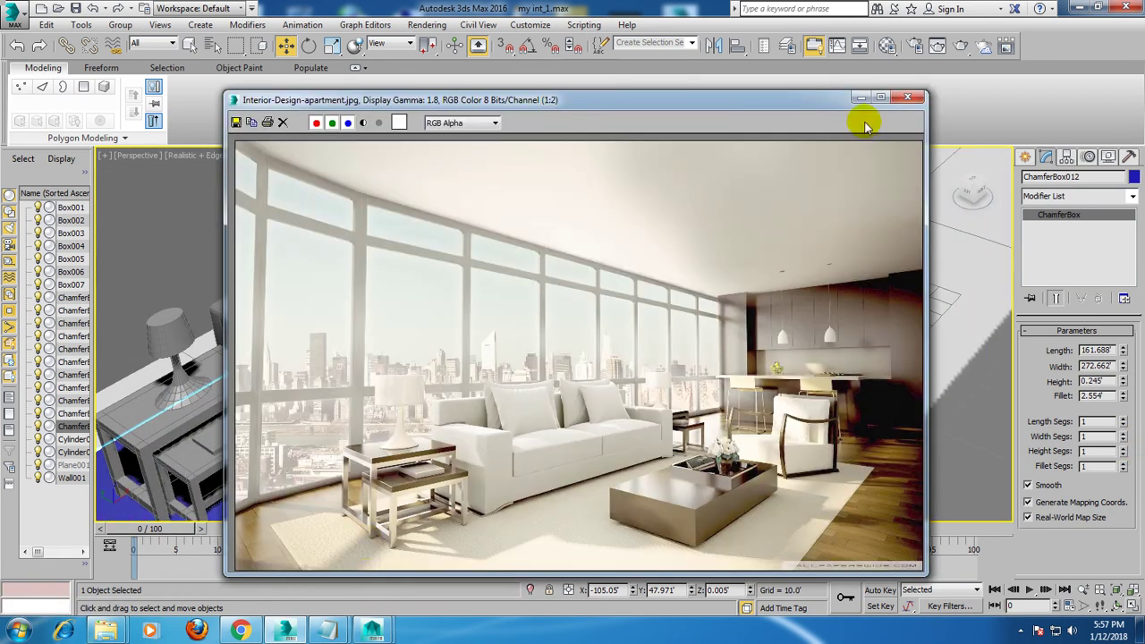
click(860, 97)
Convert the rug to an Editable Poly and select the vertices along its right edge.
right_click(684, 280)
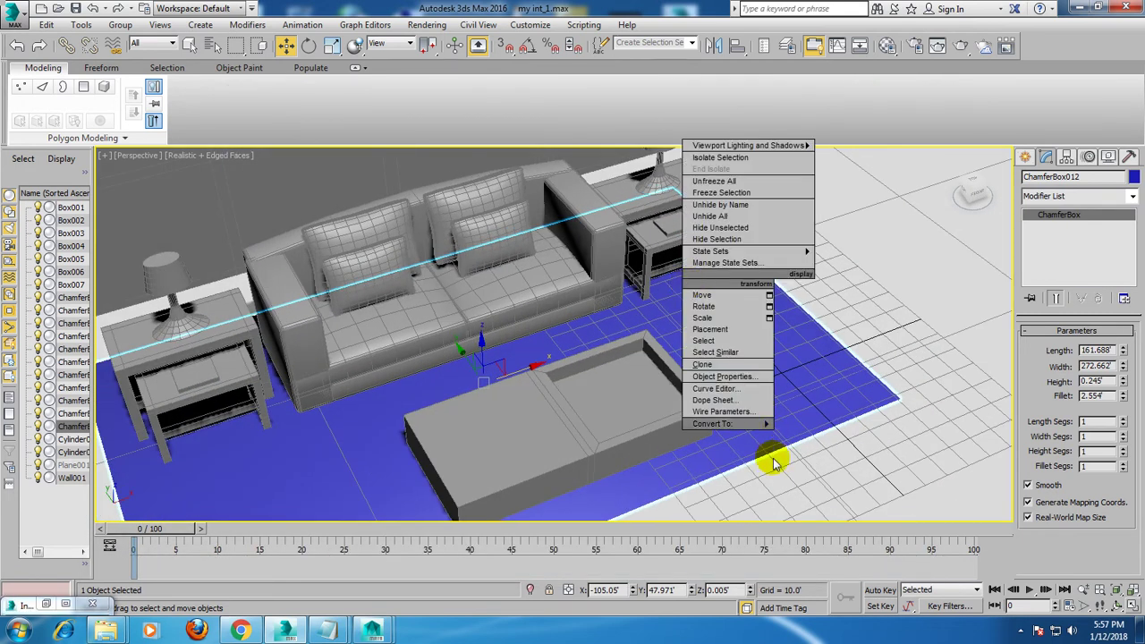
click(805, 436)
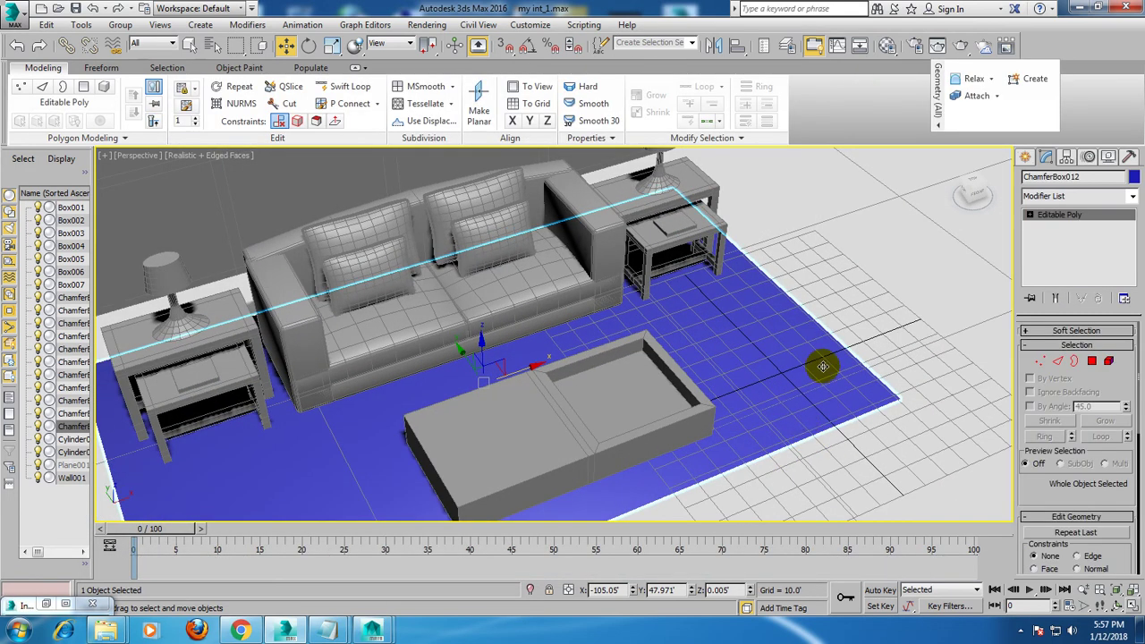
alt+middle_drag(823, 366, 809, 374)
key(1)
scroll(769, 343, down, 6)
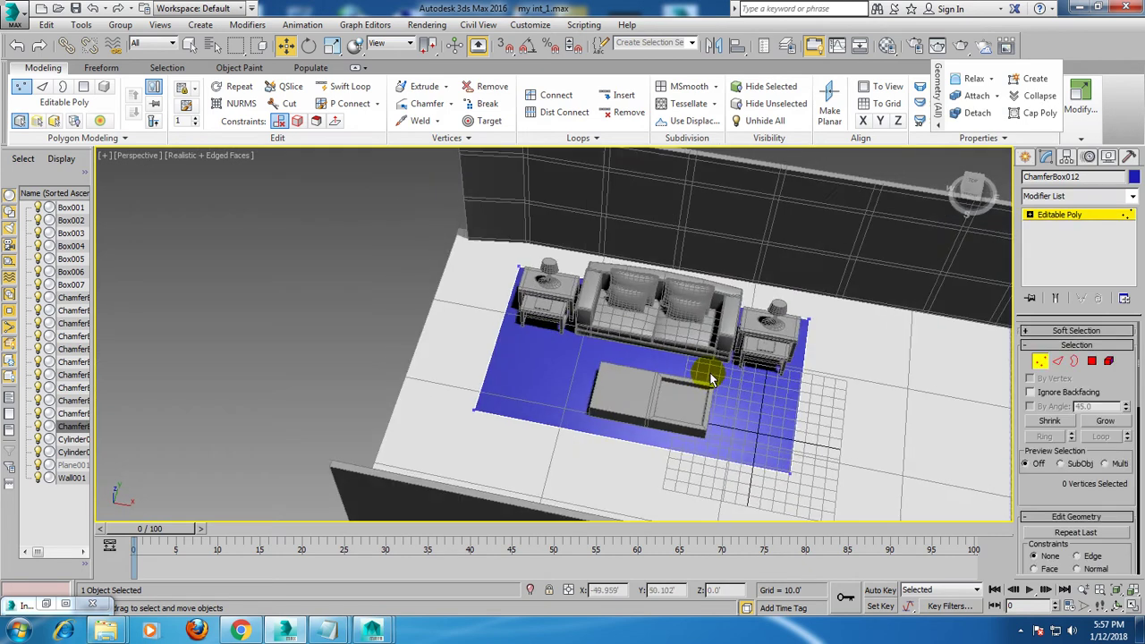
alt+middle_drag(695, 366, 724, 366)
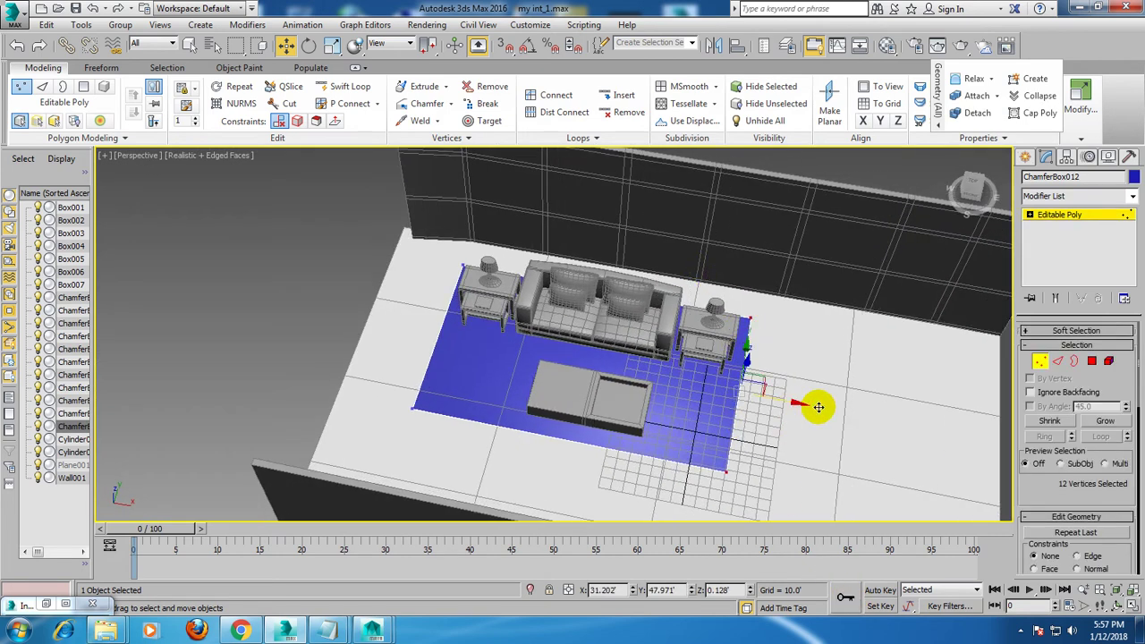
drag(818, 402, 698, 501)
mouse_move(838, 402)
alt+middle_down()
mouse_move(761, 380)
mouse_move(826, 310)
alt+middle_up()
Leave Vertex mode and change the rug's object colour to white.
scroll(615, 297, up, 2)
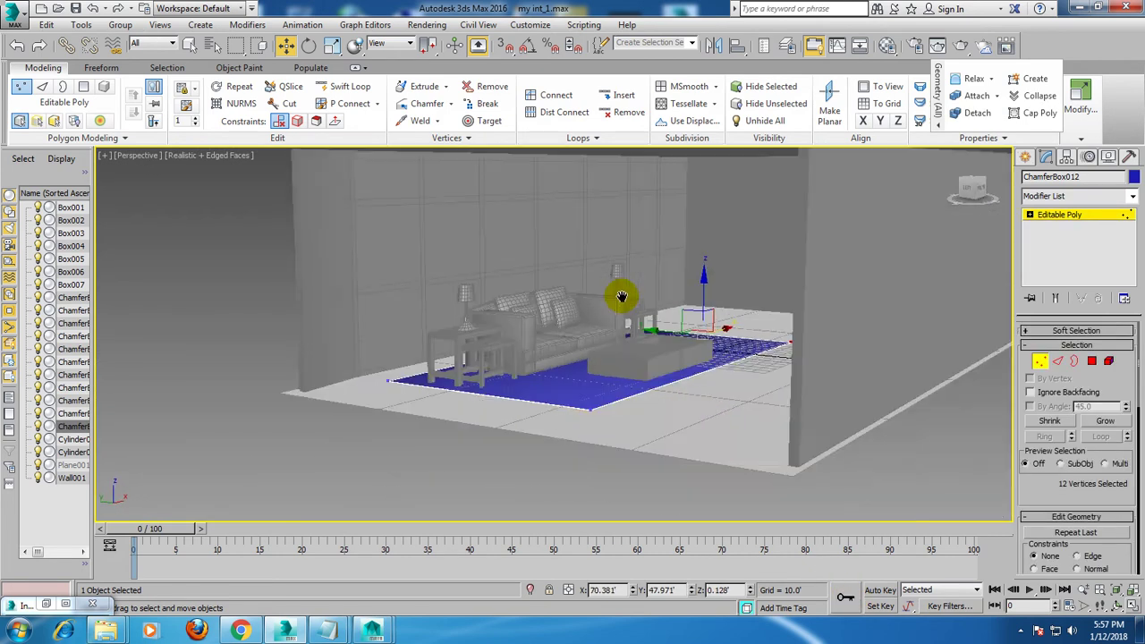
scroll(698, 325, up, 2)
scroll(683, 364, up, 2)
mouse_move(683, 364)
alt+middle_down()
mouse_move(746, 332)
mouse_move(761, 358)
mouse_move(761, 340)
mouse_move(742, 378)
alt+middle_up()
scroll(746, 332, up, 3)
scroll(761, 358, down, 2)
scroll(789, 349, down, 2)
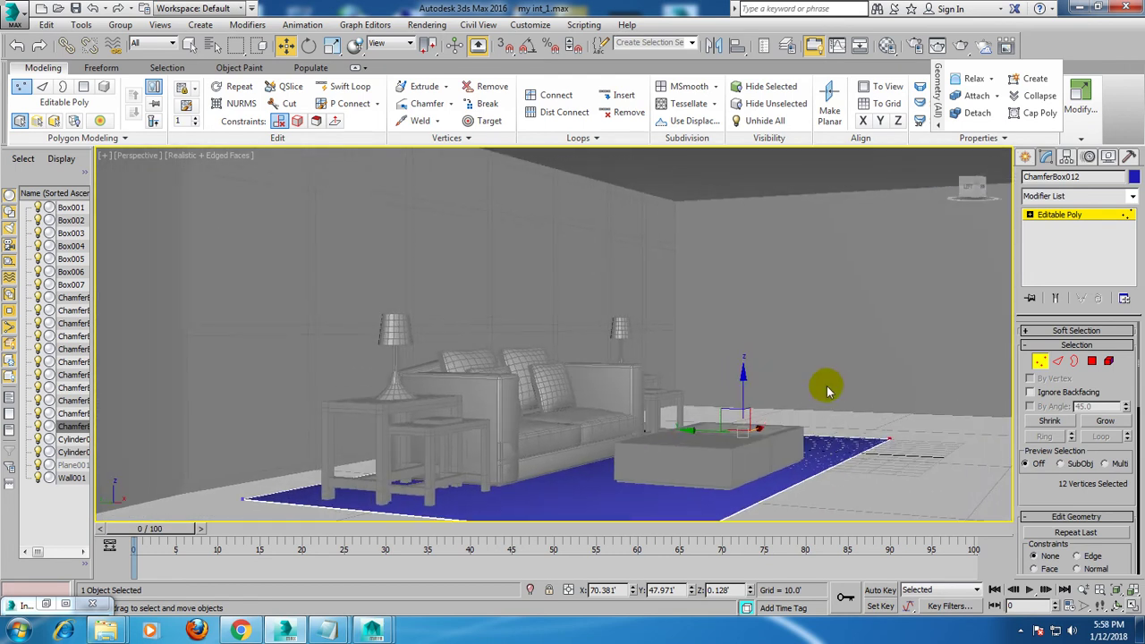
click(1060, 215)
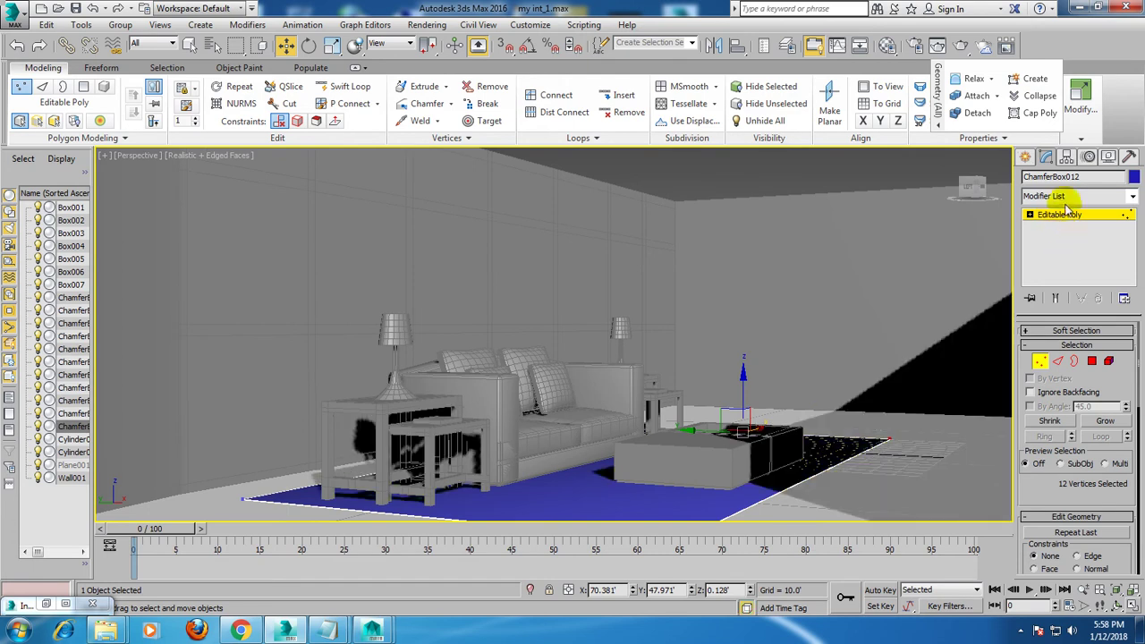
click(1134, 177)
click(660, 351)
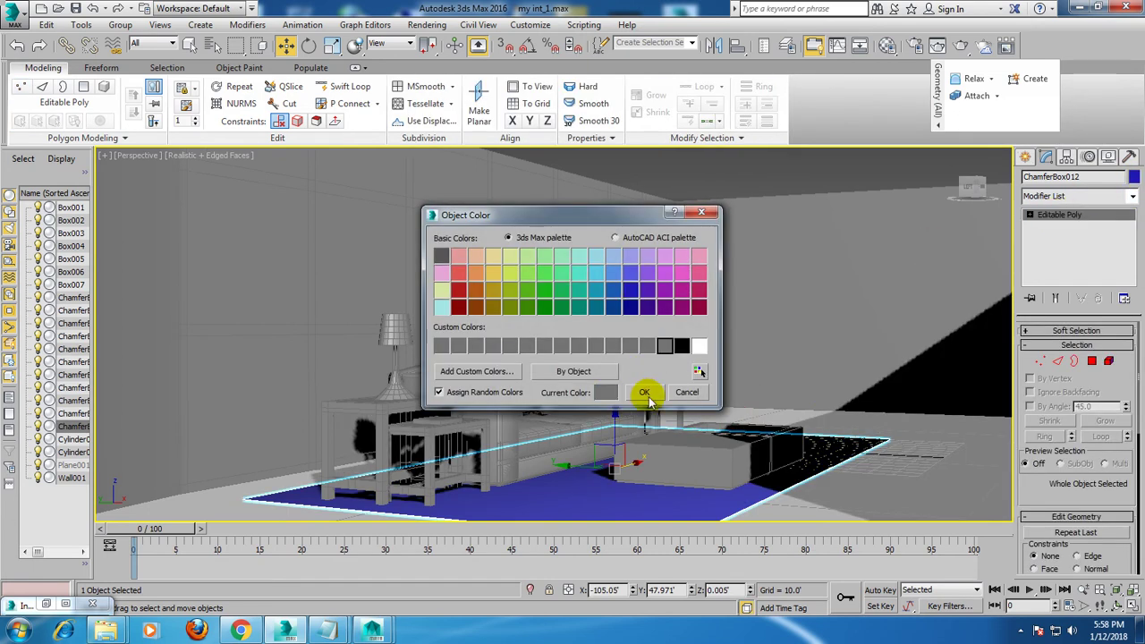
click(646, 391)
mouse_move(808, 358)
alt+middle_down()
mouse_move(810, 401)
mouse_move(660, 268)
alt+middle_up()
Select both back cushions and lower them slightly into the sofa.
scroll(493, 327, up, 4)
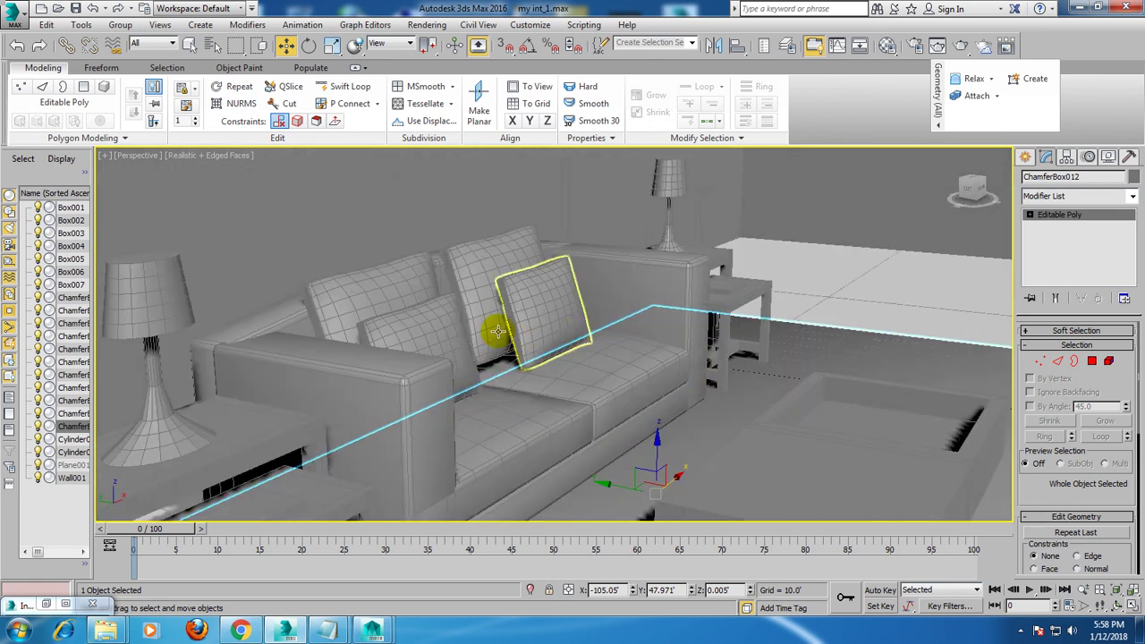
click(481, 324)
ctrl+click(383, 305)
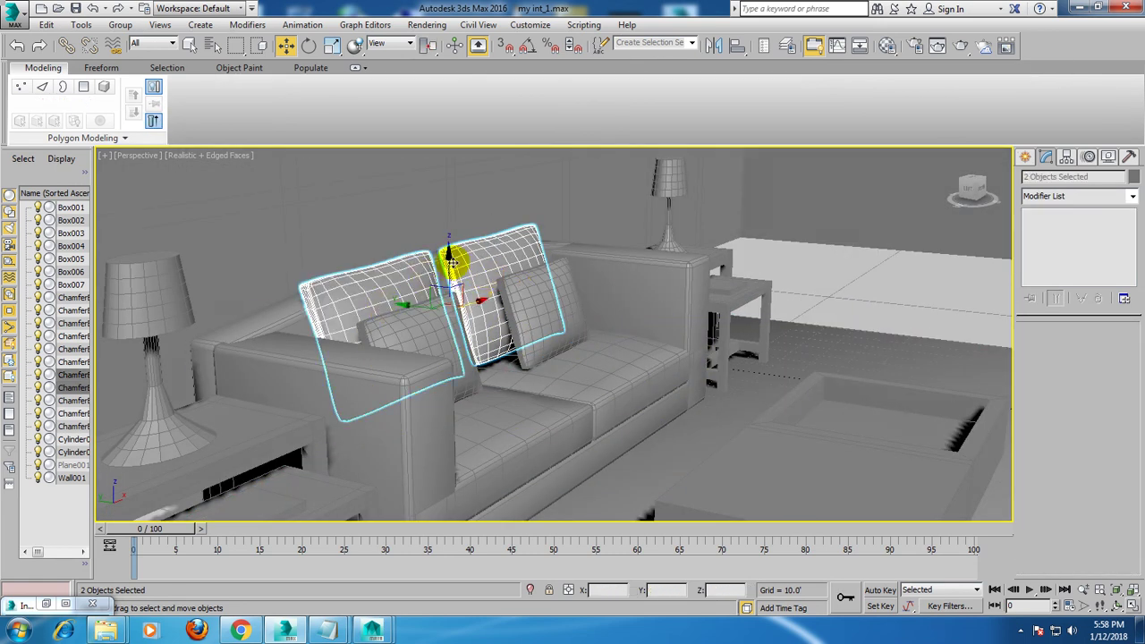
drag(450, 257, 458, 274)
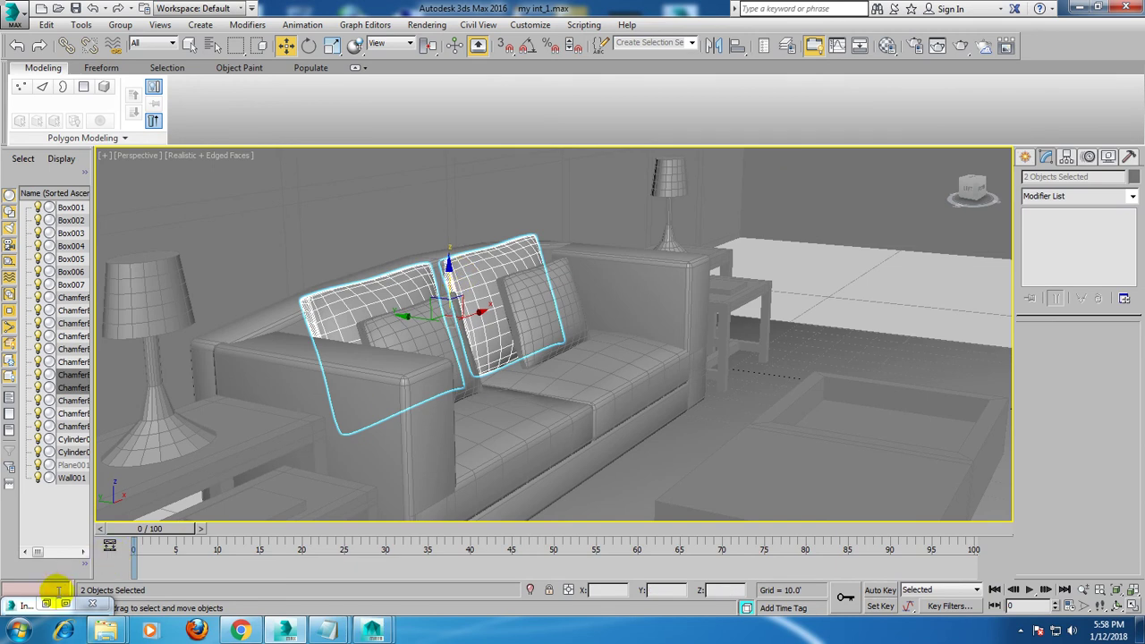
double_click(27, 606)
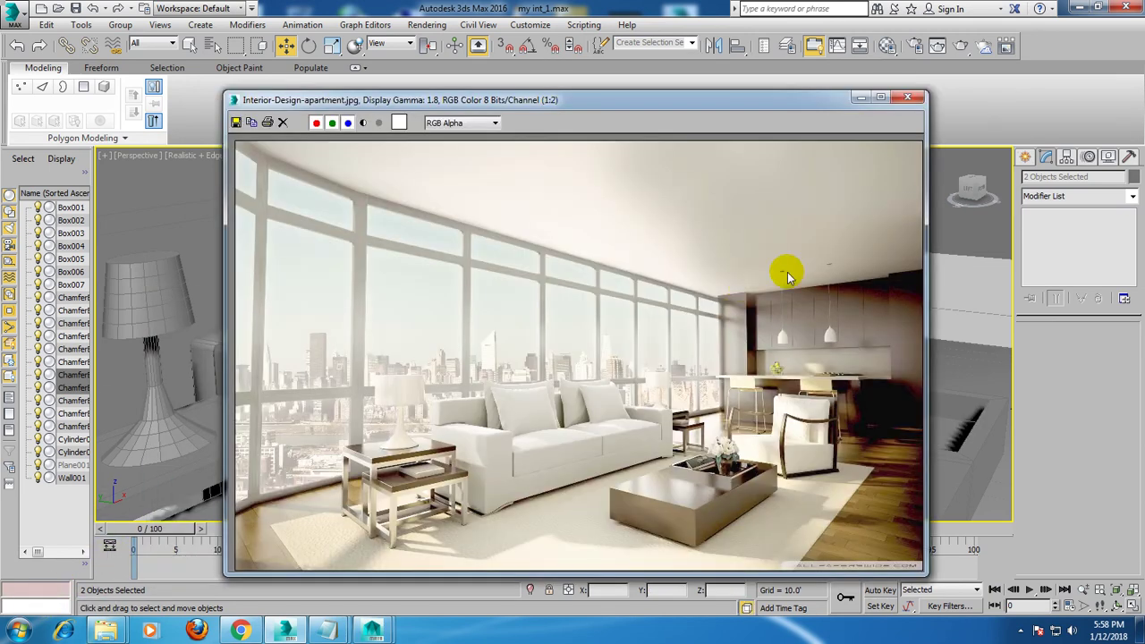
click(859, 97)
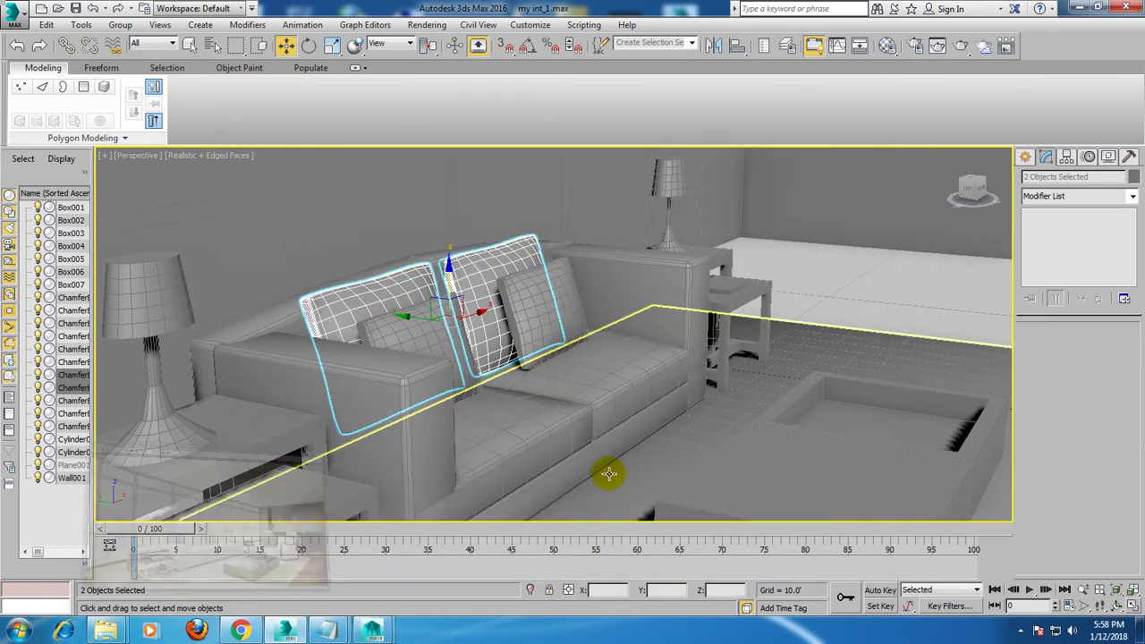
Draw a flat Standard Primitives Box on the coffee table top.
scroll(751, 460, up, 5)
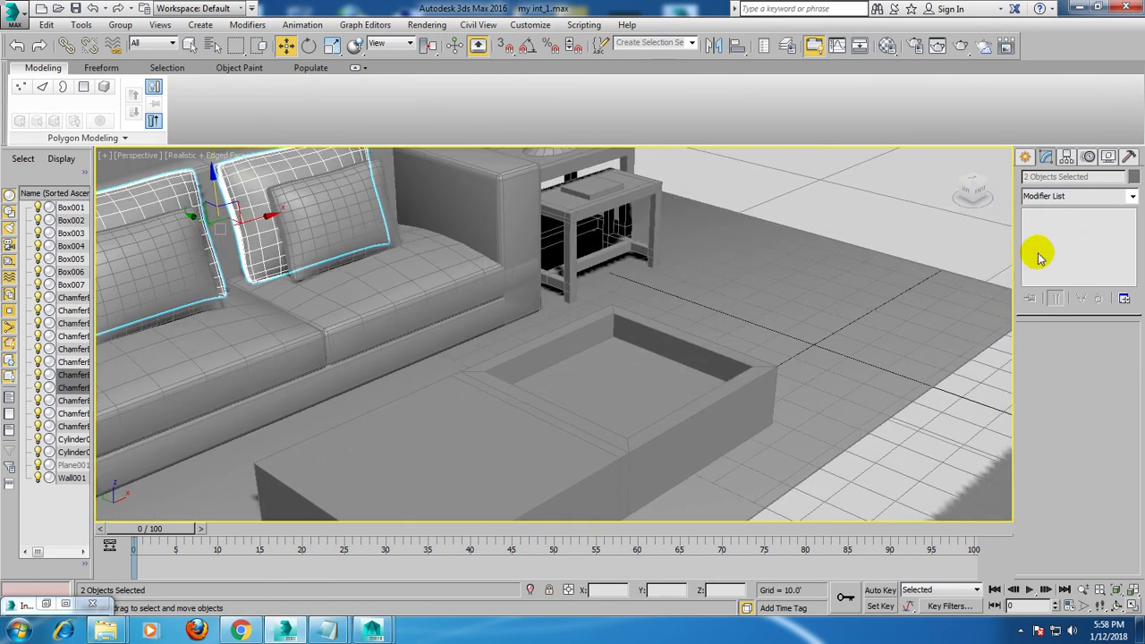
click(1026, 159)
click(1065, 199)
click(1056, 214)
click(1049, 248)
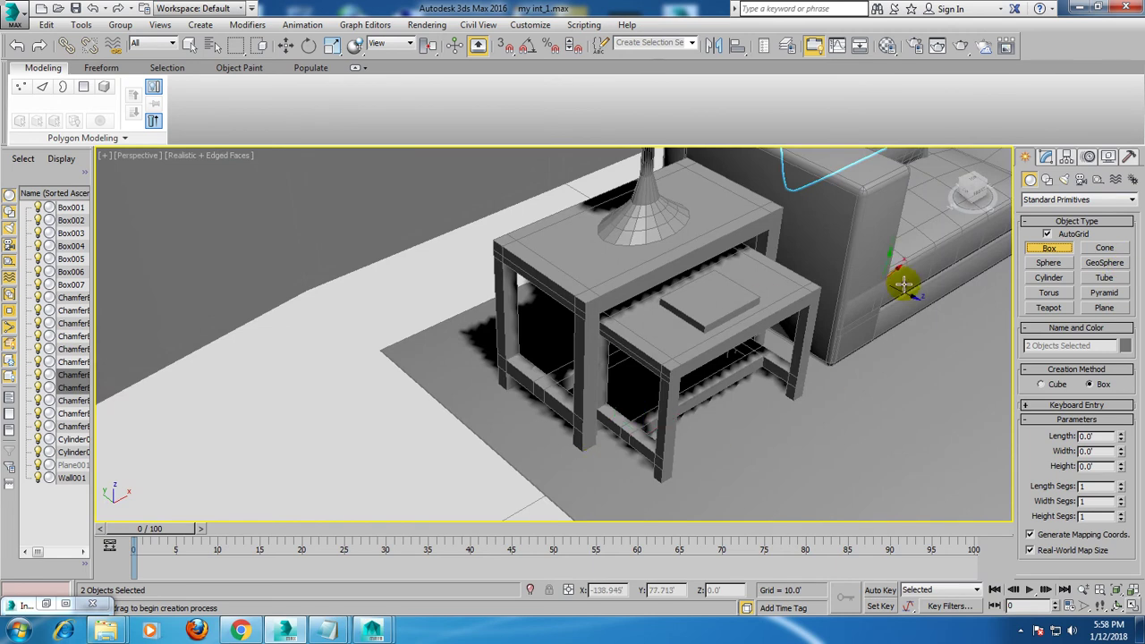
alt+middle_drag(879, 291, 582, 212)
scroll(514, 340, down, 3)
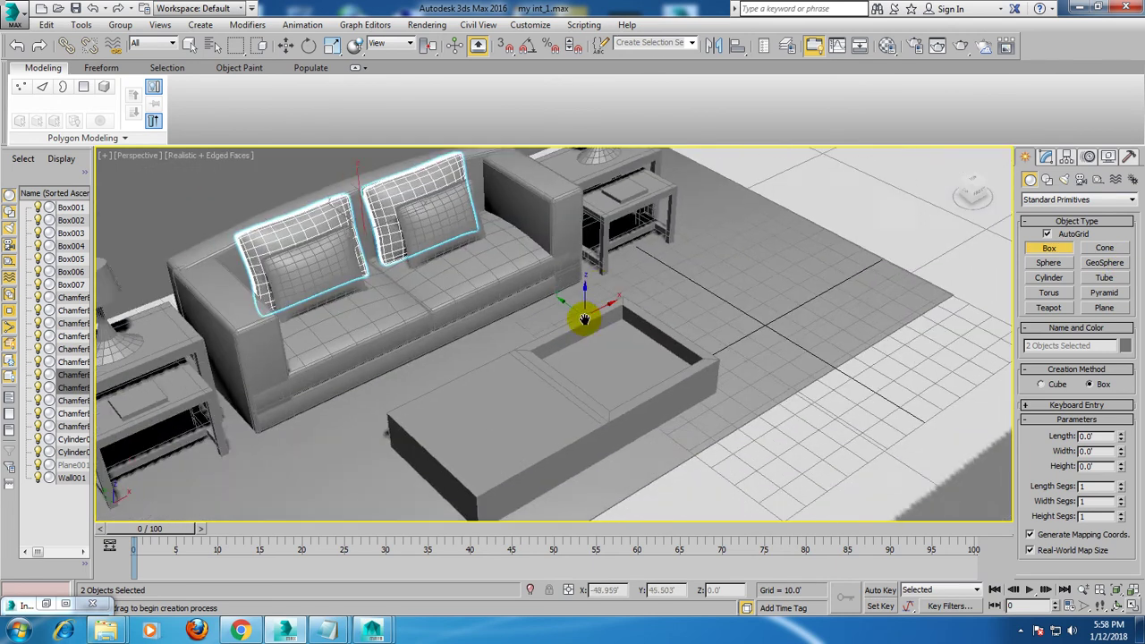
scroll(516, 317, up, 4)
drag(651, 317, 615, 417)
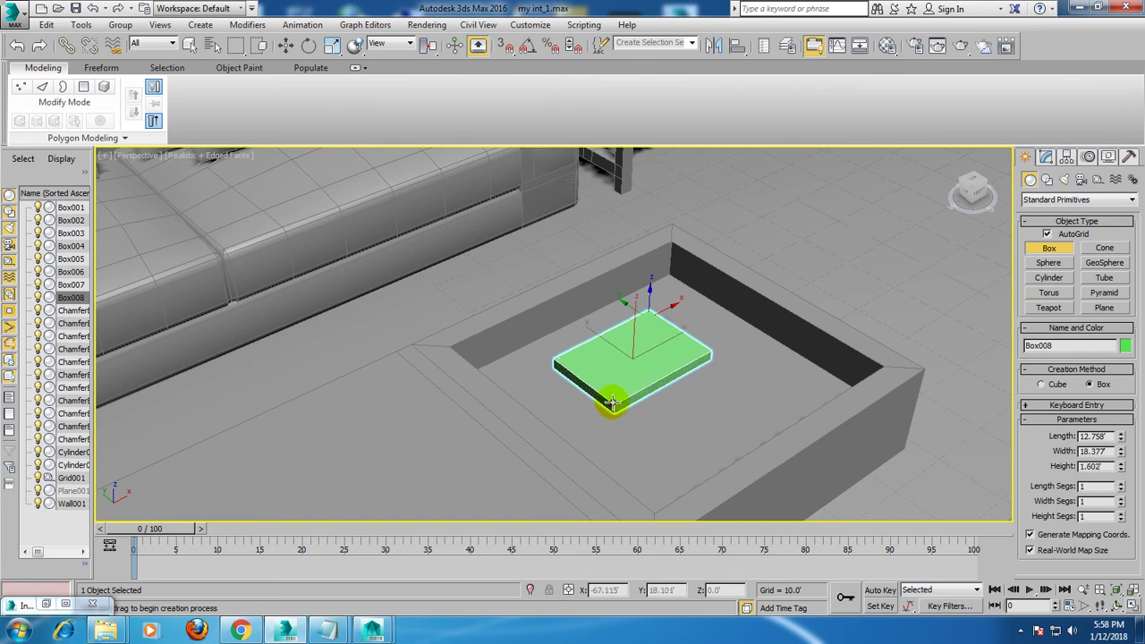
Scale the flat Box008 book to rest in the coffee table tray at X -66.93, Y 14.552, Z 9.509.
key(r)
alt+middle_drag(624, 378, 632, 340)
scroll(644, 358, up, 3)
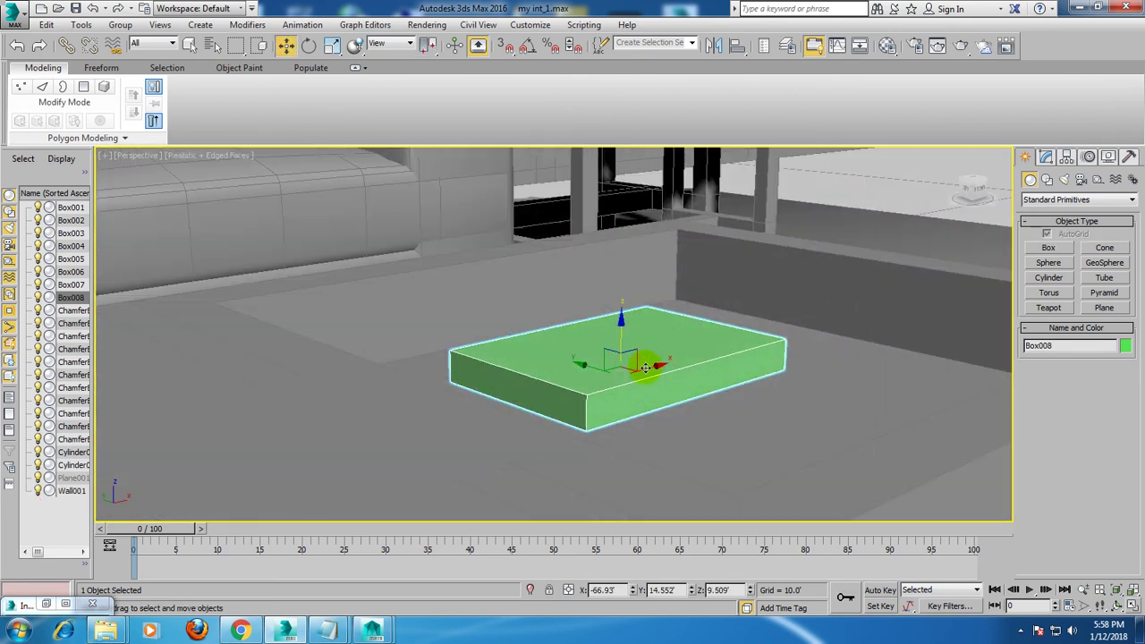
key(w)
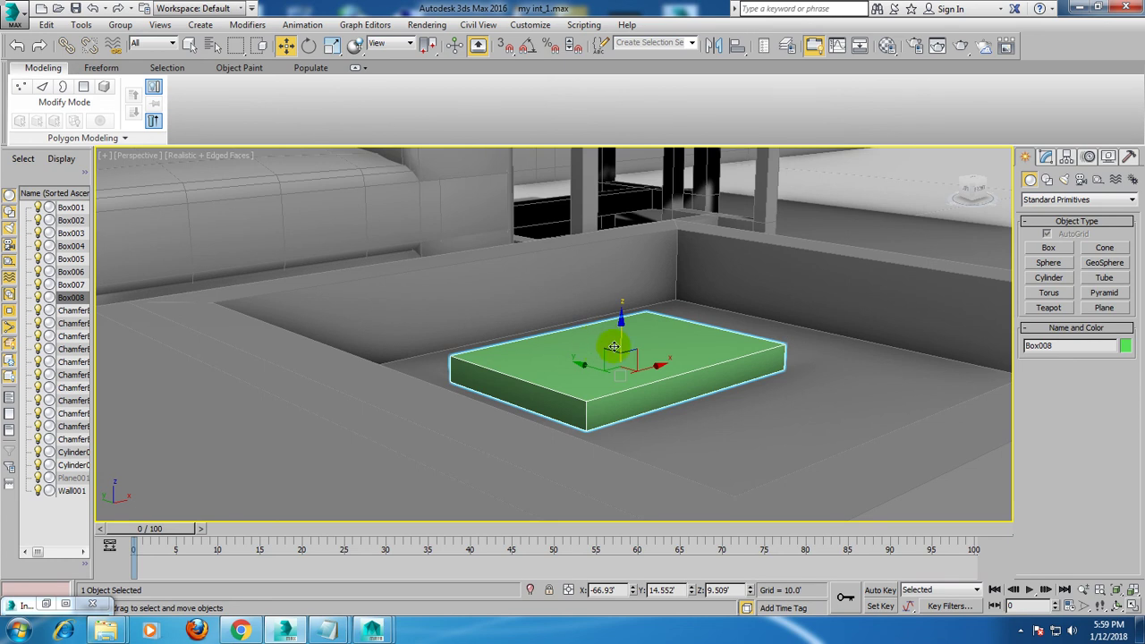
alt+middle_drag(614, 346, 628, 341)
Shift-clone the book box upward and twist the copy about 17 degrees.
shift+drag(621, 341, 621, 318)
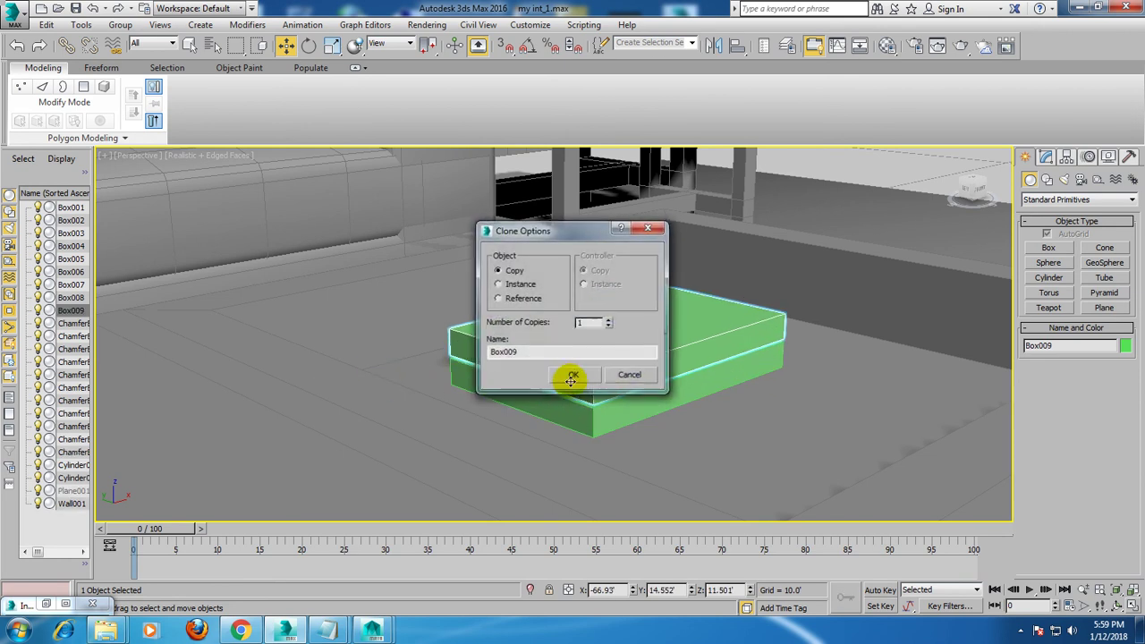
click(630, 376)
key(e)
mouse_move(626, 358)
shift+mouse_down()
mouse_move(583, 367)
mouse_move(628, 280)
shift+mouse_up()
Clone more books onto the stack and turn the top one to a new angle.
click(596, 415)
key(w)
click(575, 373)
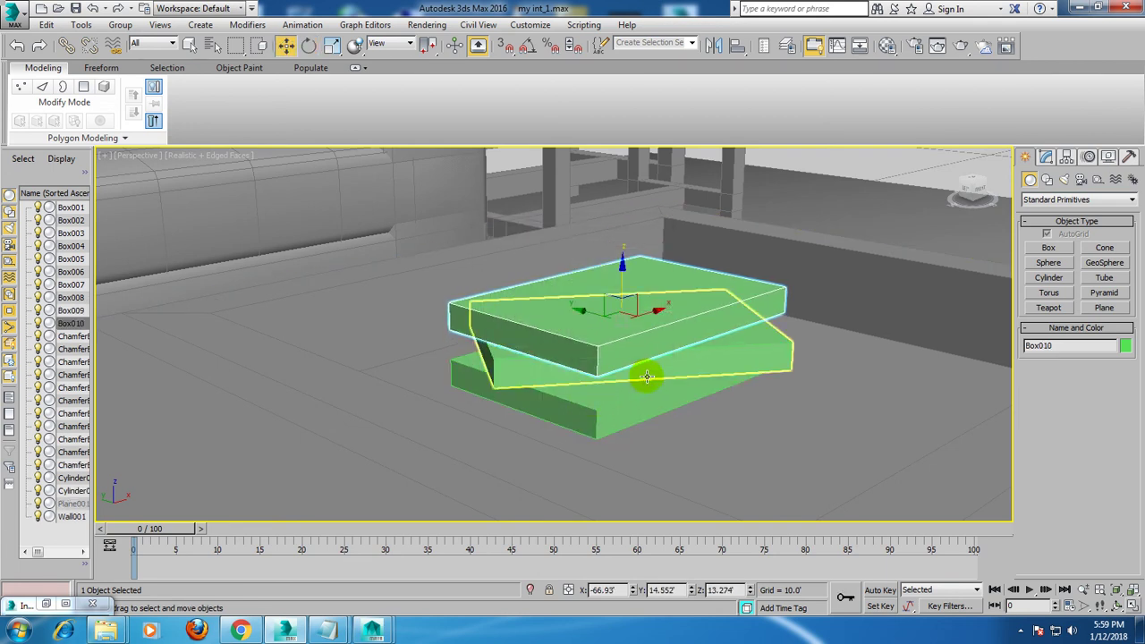
click(639, 353)
shift+drag(635, 259, 632, 252)
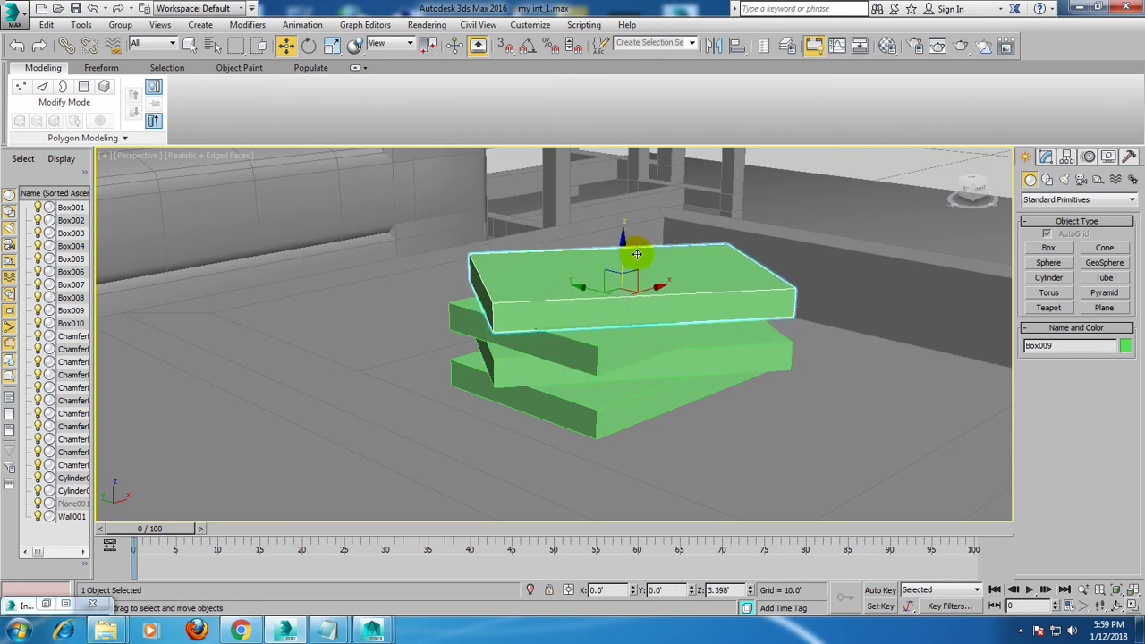
click(572, 376)
key(e)
mouse_move(677, 350)
mouse_down()
mouse_move(733, 310)
mouse_move(759, 316)
mouse_up()
key(w)
Select all scene objects and open, then close, the object colour choices.
scroll(689, 318, down, 5)
scroll(701, 314, down, 3)
scroll(707, 327, up, 4)
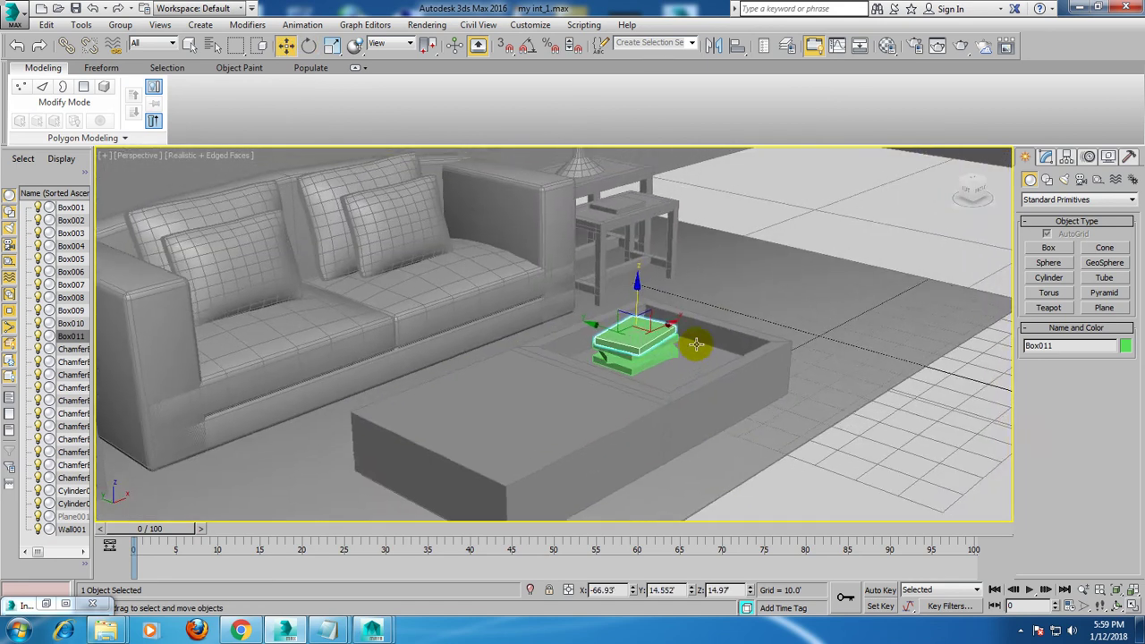
scroll(727, 345, up, 2)
scroll(727, 346, down, 3)
key(ctrl+a)
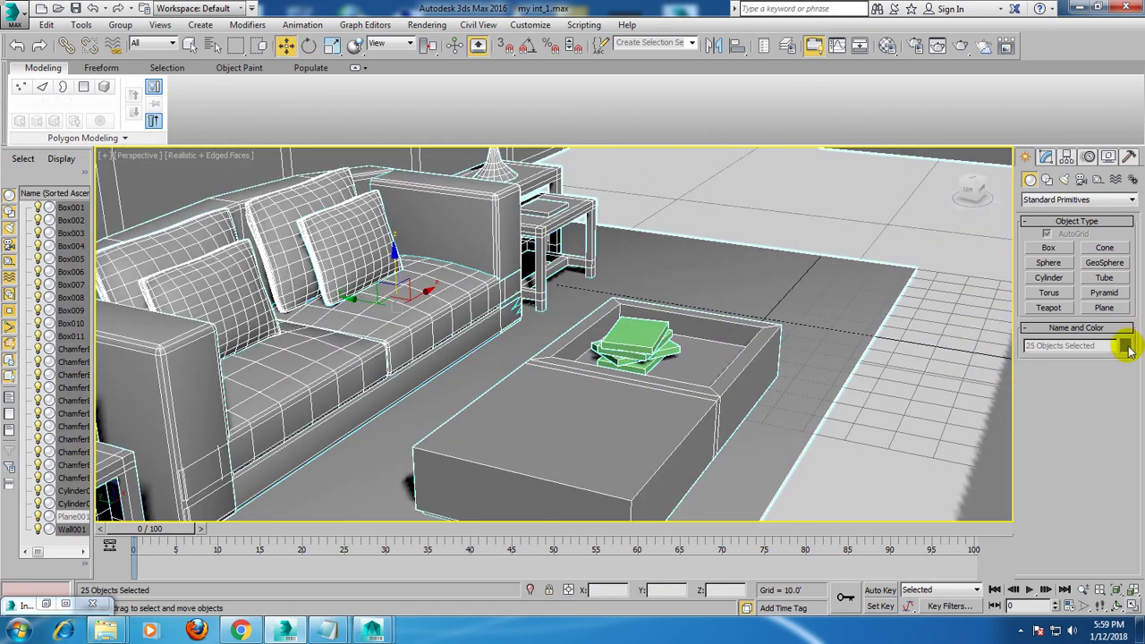
click(1125, 345)
click(671, 347)
Check the reference interior photo, then switch to the four-viewport layout.
click(641, 390)
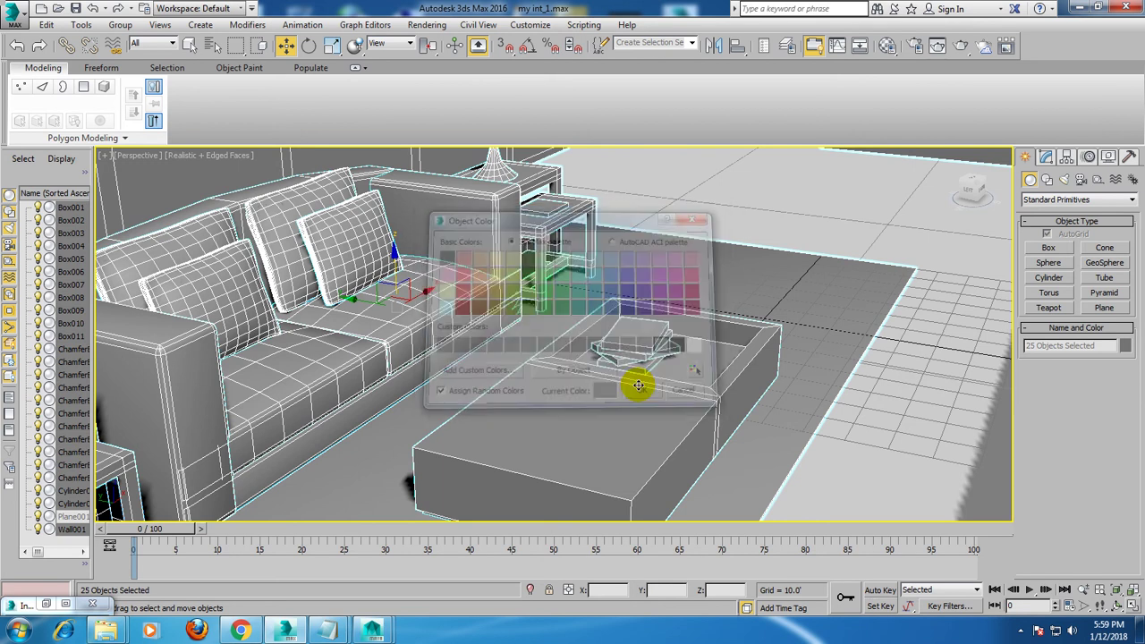
click(45, 605)
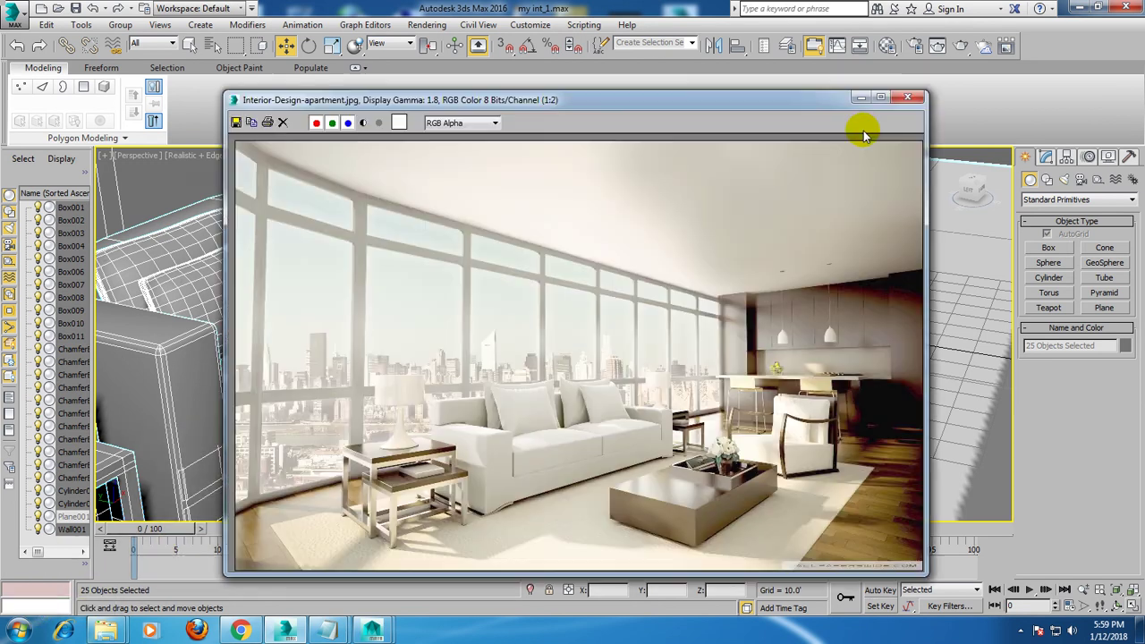
click(860, 97)
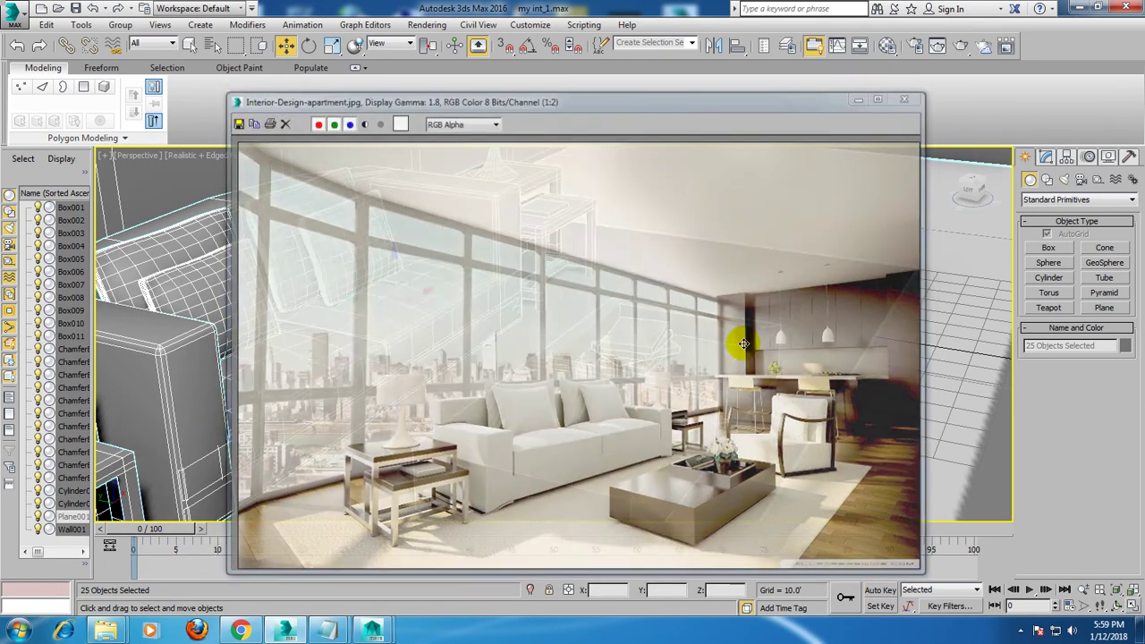
key(alt+w)
scroll(876, 398, down, 1)
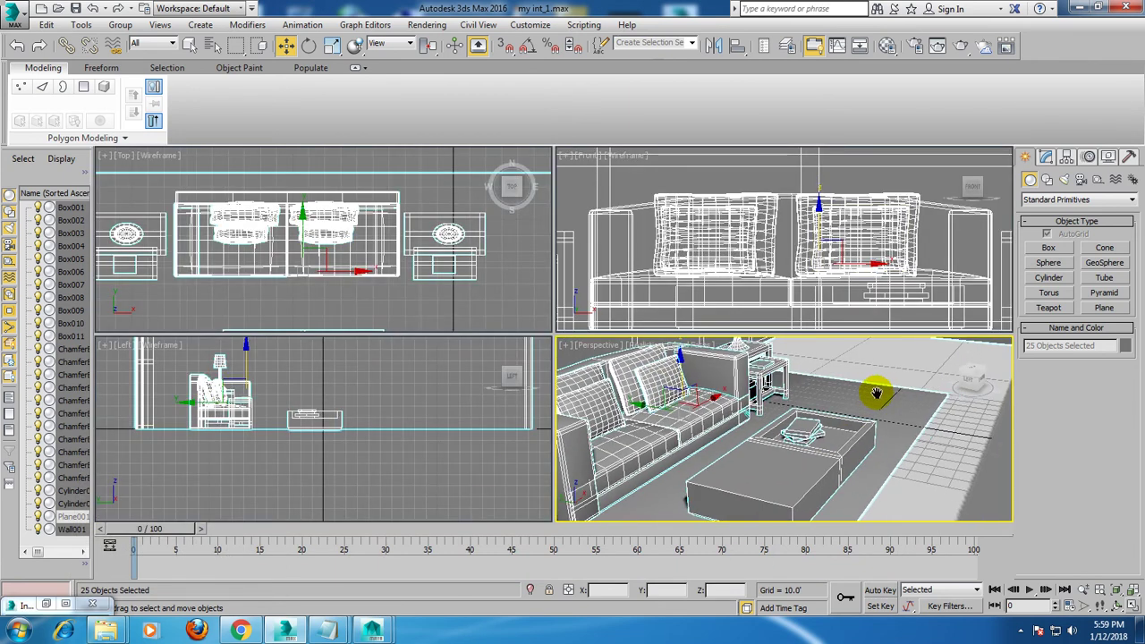
Maximize the Front viewport and pan it along the sofa.
right_click(333, 420)
right_click(767, 455)
key(alt+w)
scroll(754, 301, up, 3)
scroll(626, 350, up, 2)
key(alt+w)
right_click(843, 204)
key(alt+w)
middle_drag(723, 255, 744, 376)
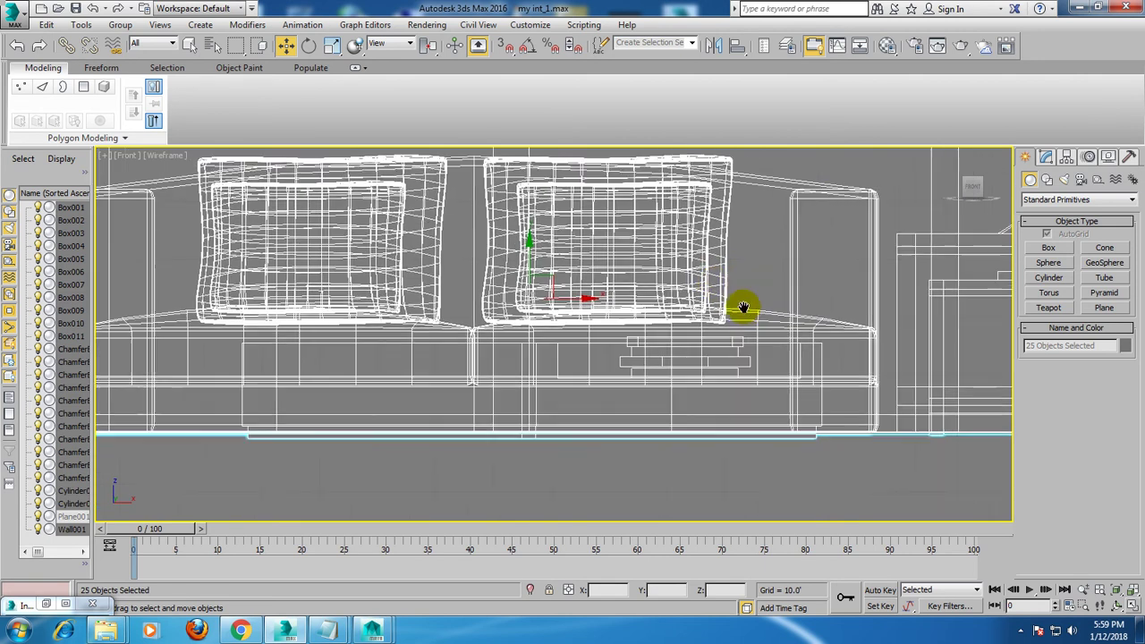
scroll(769, 326, down, 1)
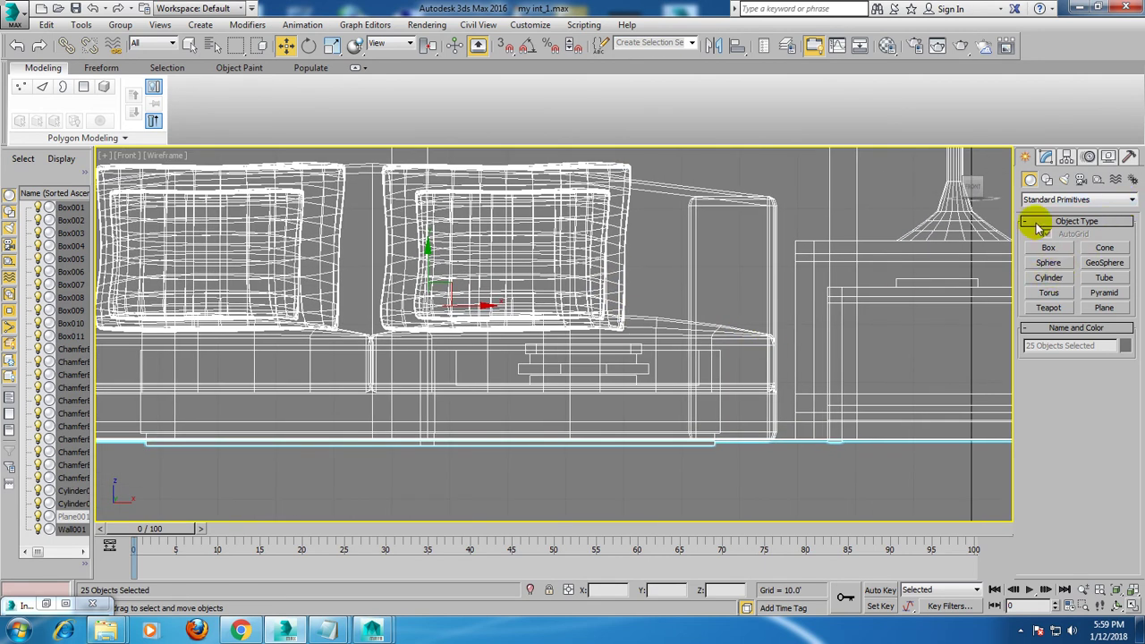
Draw a curved bowl profile Line in the Front view near the sofa's right end.
click(1047, 178)
click(1049, 259)
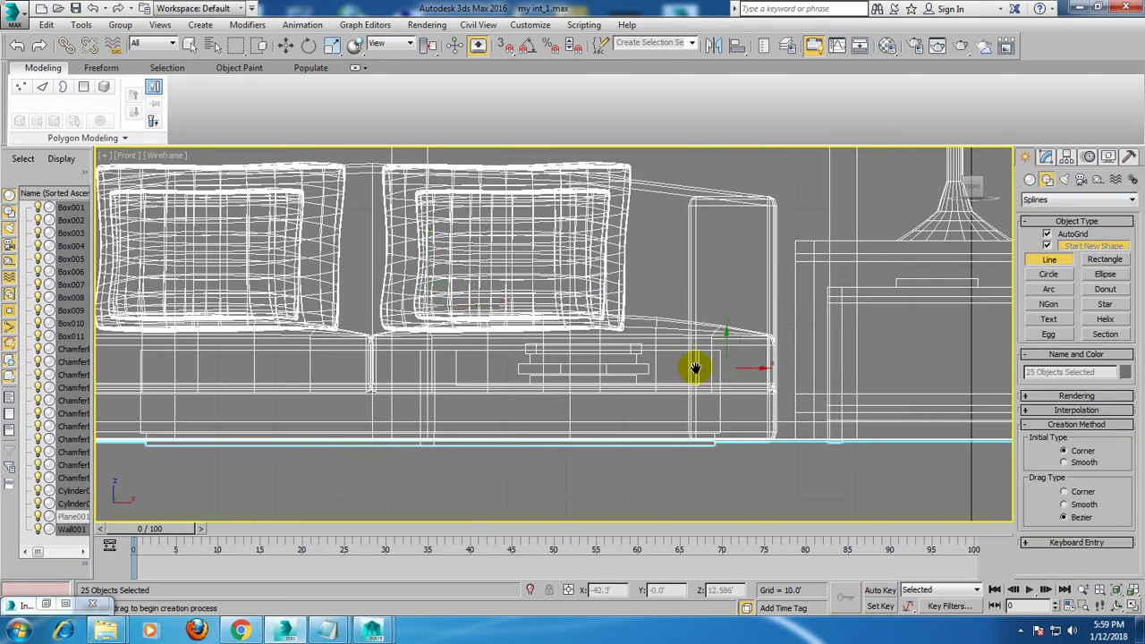
middle_drag(861, 371, 454, 373)
click(735, 301)
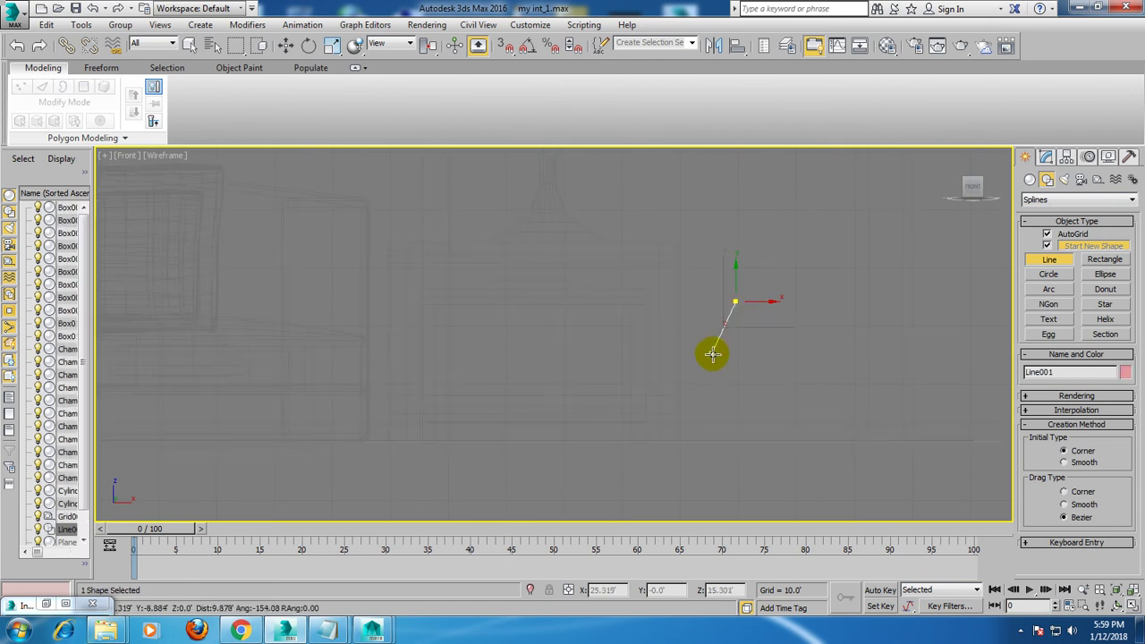
drag(732, 375, 748, 392)
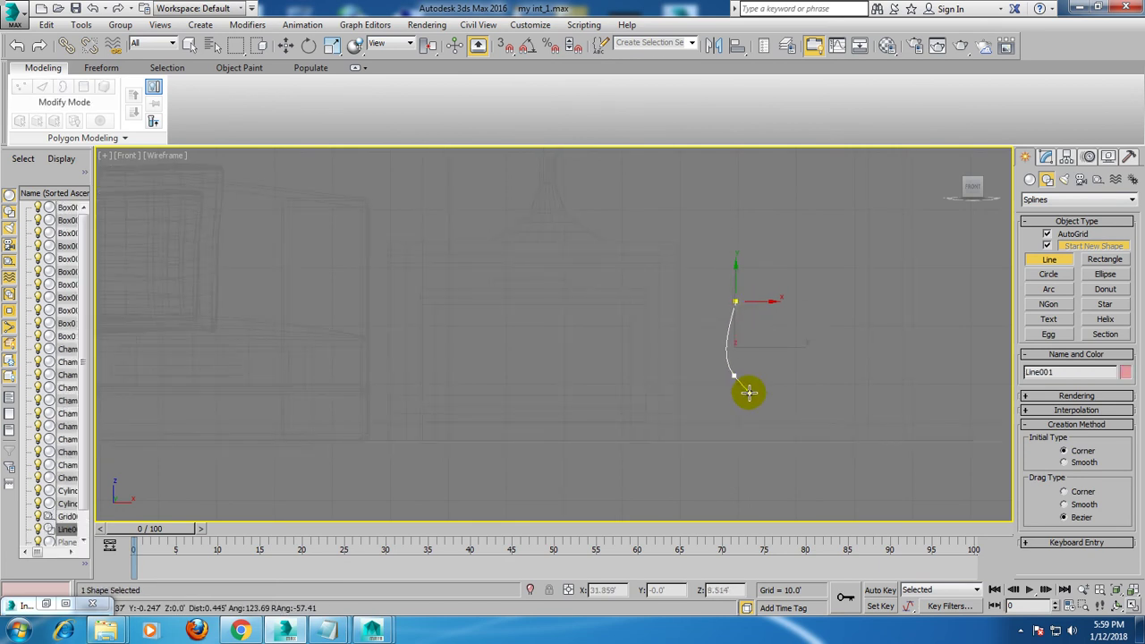
right_click(759, 388)
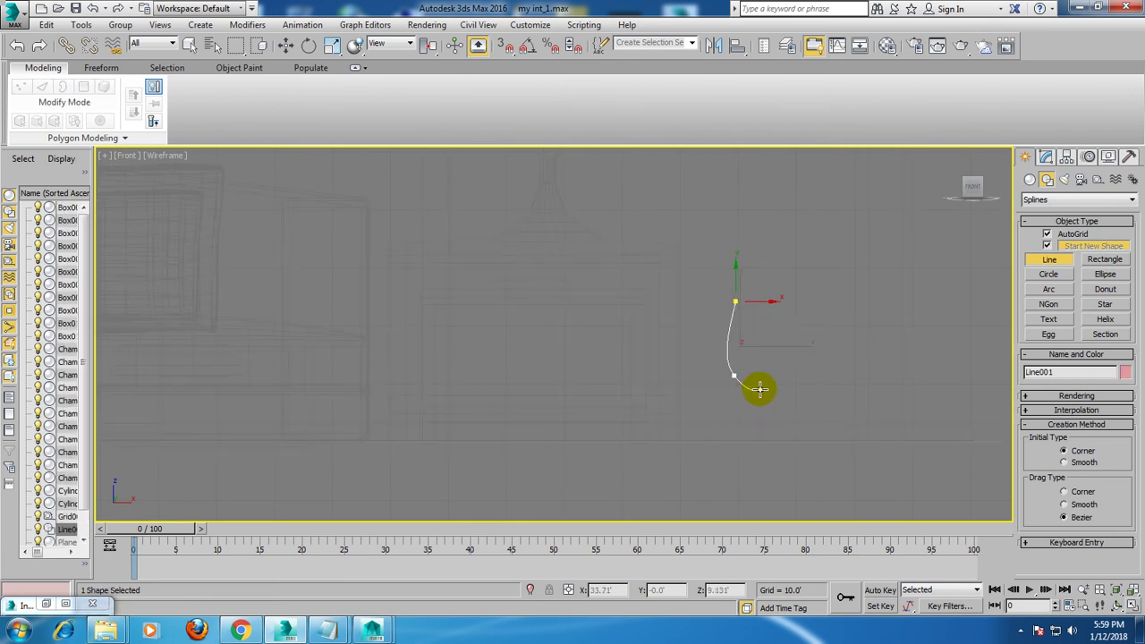
Move the line's end vertex into place and view it in a maximized Perspective viewport.
key(w)
key(1)
scroll(764, 371, up, 3)
drag(766, 363, 701, 402)
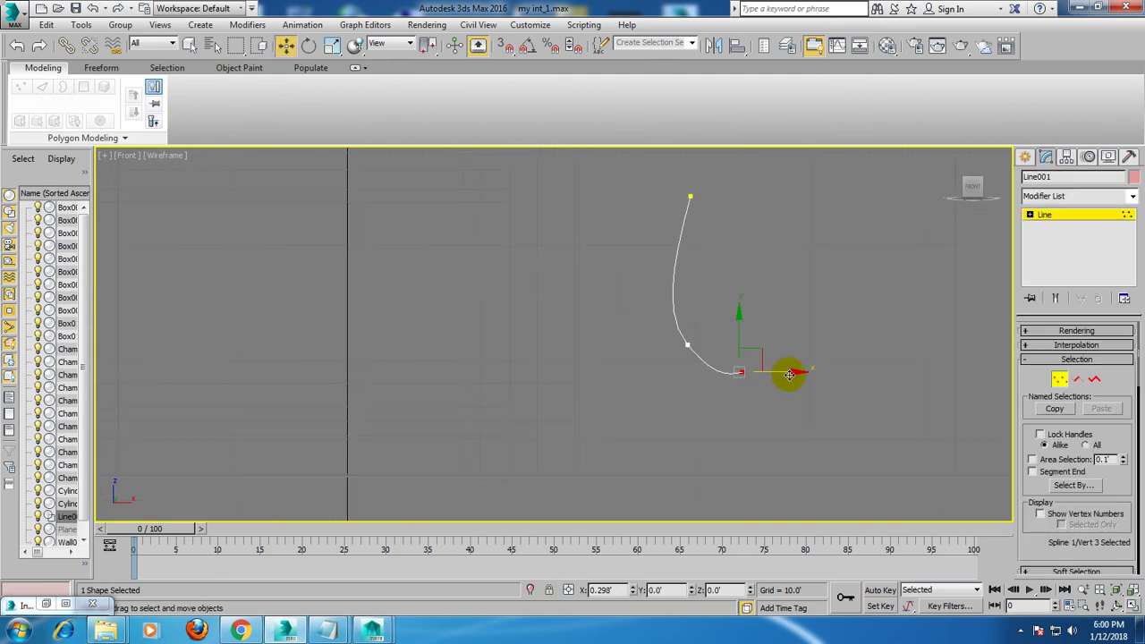
drag(741, 348, 742, 351)
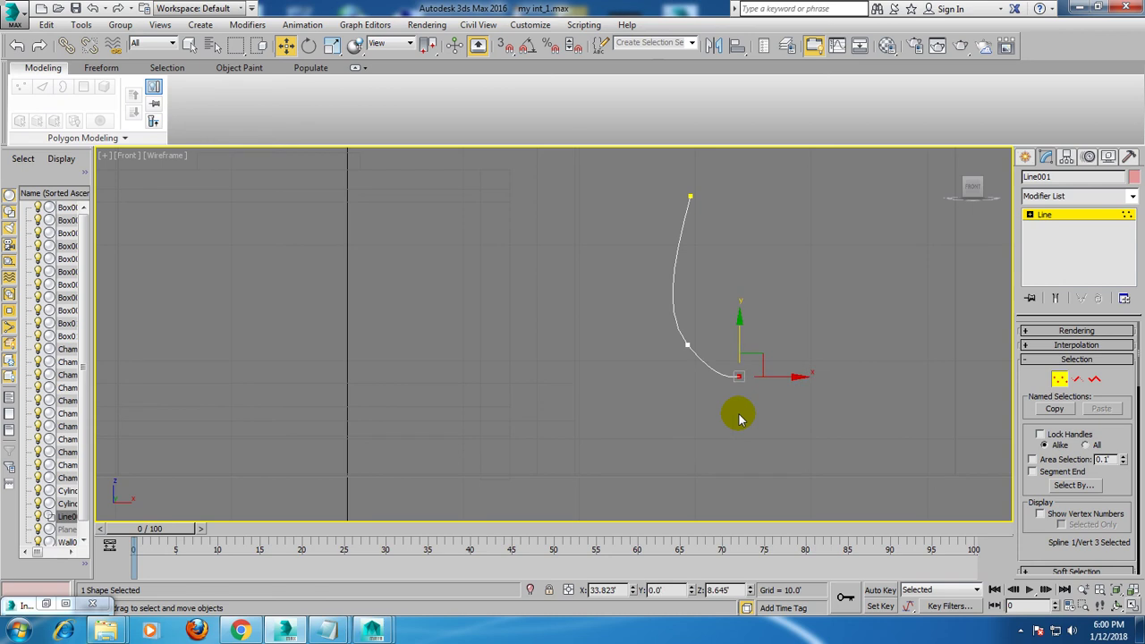
key(alt+w)
middle_click(825, 429)
key(alt+w)
mouse_move(787, 429)
alt+middle_down()
mouse_move(726, 261)
mouse_move(707, 349)
mouse_move(741, 348)
mouse_move(728, 340)
mouse_move(742, 335)
mouse_move(662, 387)
alt+middle_up()
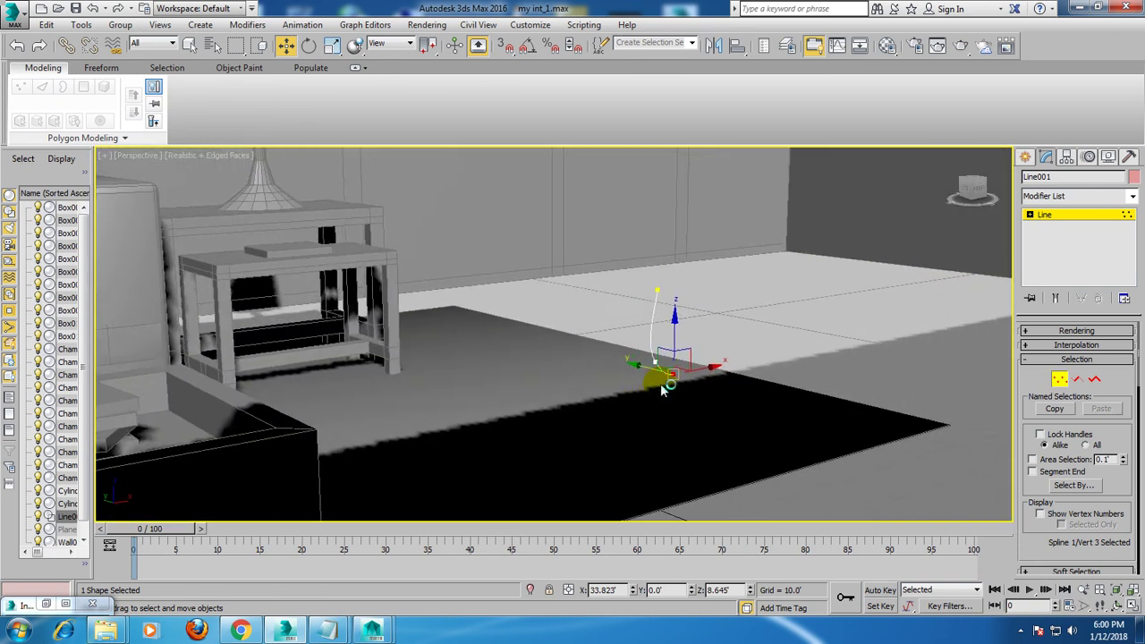
Return Line001 from Vertex sub-object level to the whole-object Line level.
click(1130, 213)
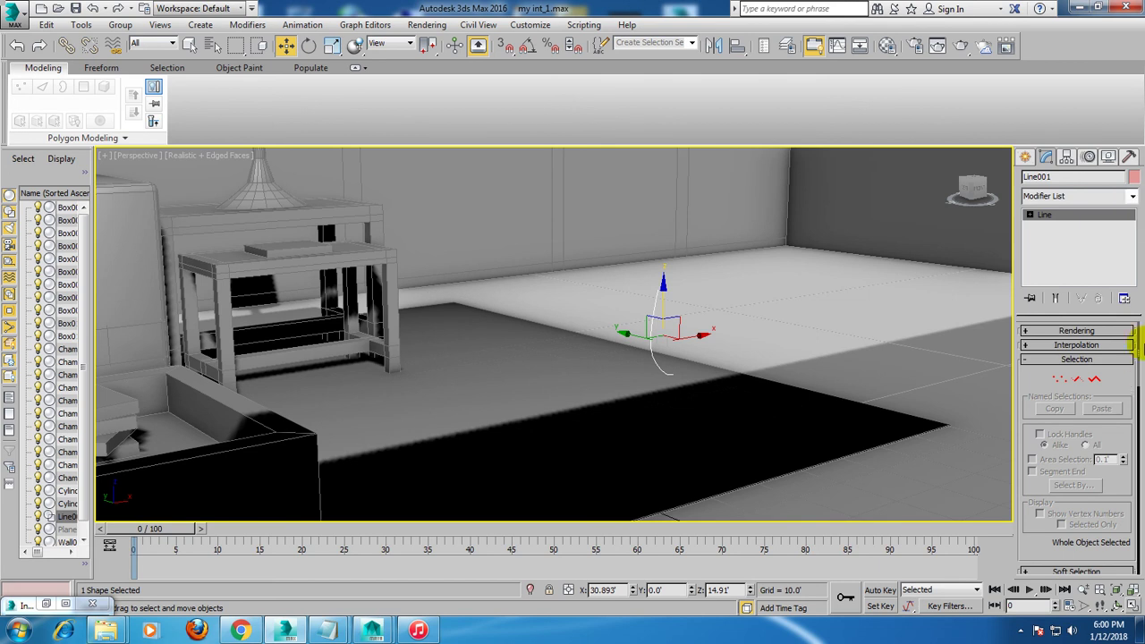
Apply a Lathe modifier to the profile line and align it to Max.
click(1133, 195)
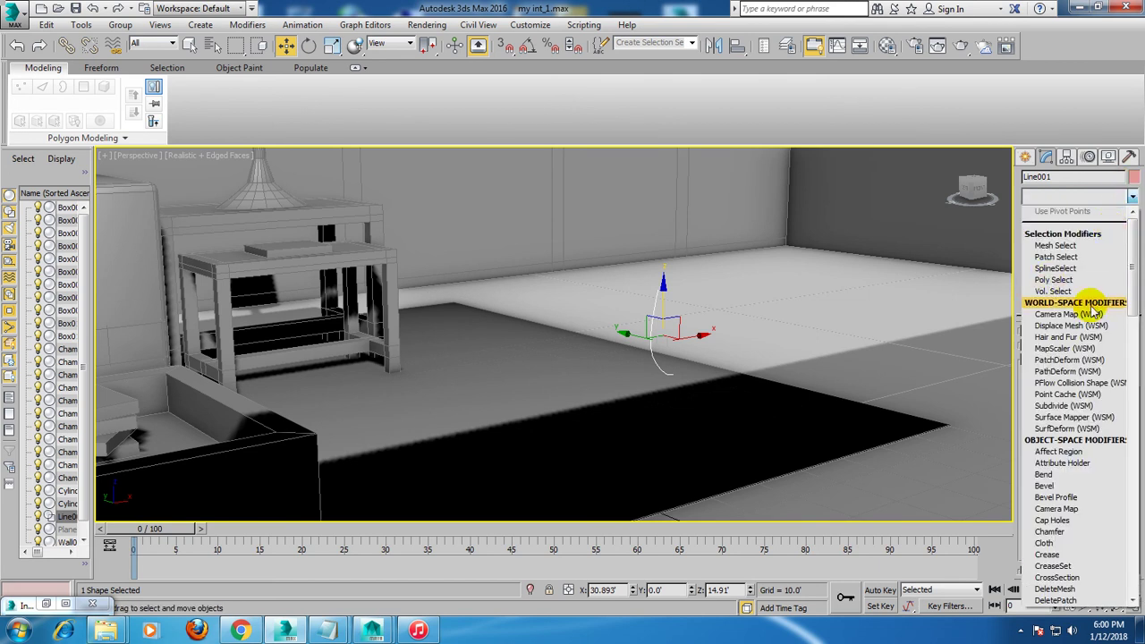
text(lathe)
key(Return)
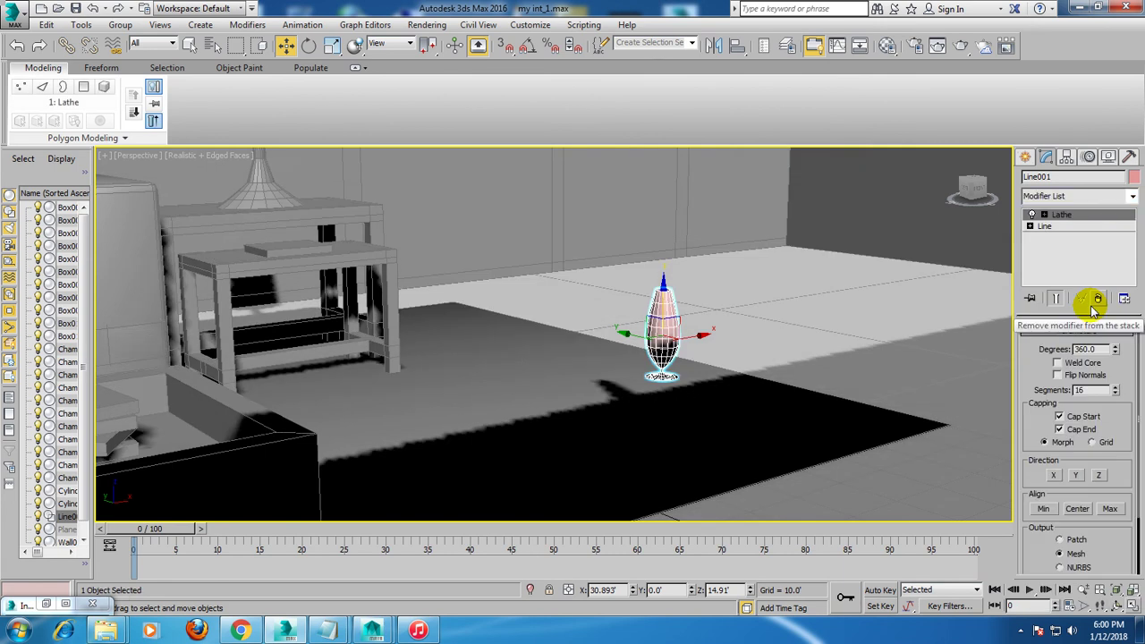
click(1109, 509)
alt+middle_drag(741, 378, 680, 375)
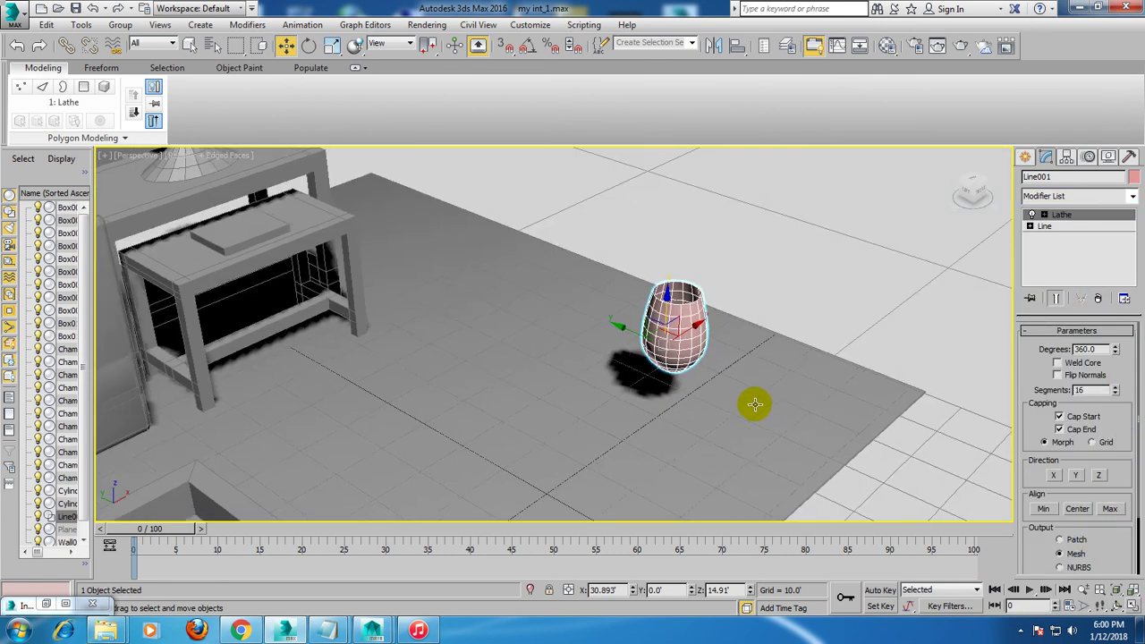
key(alt+w)
scroll(754, 197, up, 2)
key(alt+w)
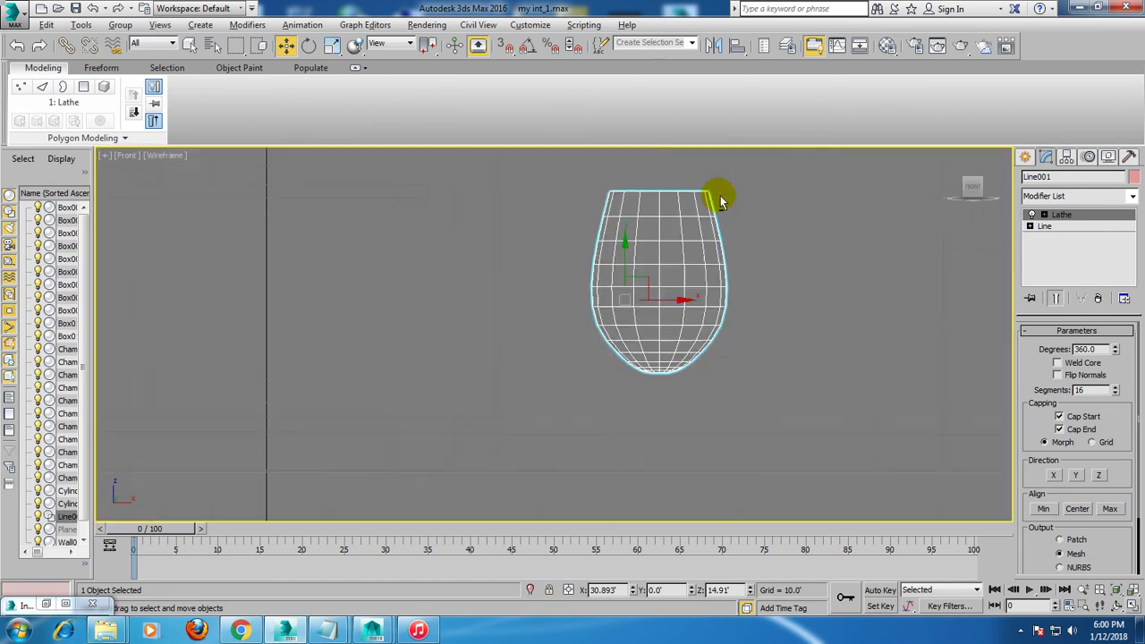
scroll(740, 226, up, 2)
Enter the Line's Vertex level under the Lathe, showing the end result, and select a left-side point.
click(1029, 226)
click(1055, 237)
click(1055, 298)
drag(475, 327, 541, 394)
drag(447, 354, 558, 407)
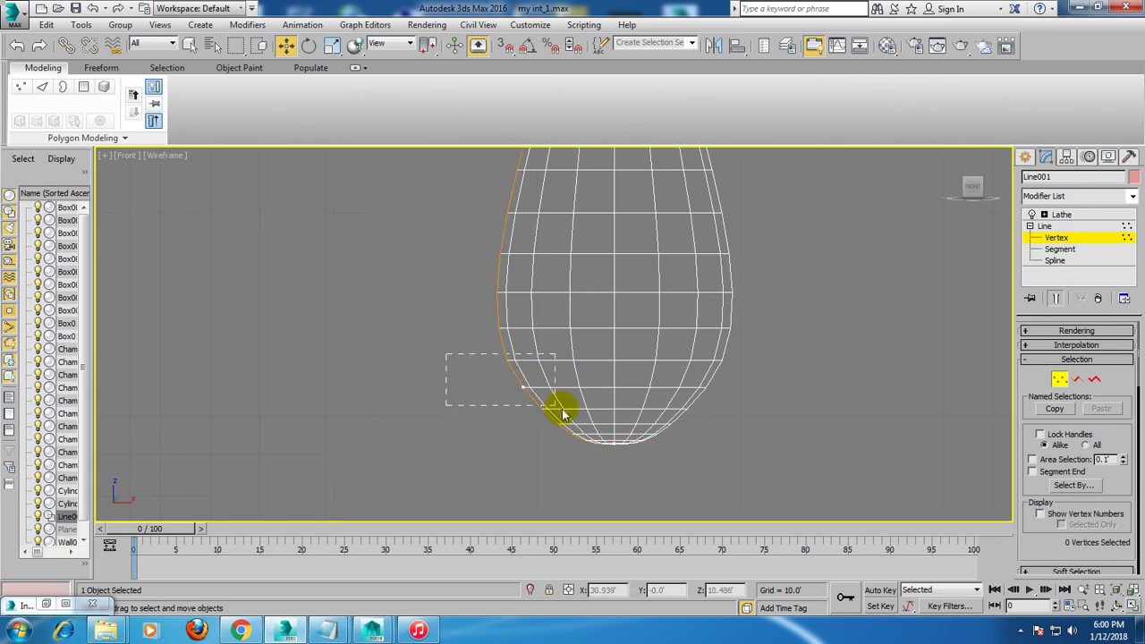
scroll(537, 385, up, 3)
middle_drag(463, 376, 659, 281)
scroll(644, 340, down, 2)
Shift the profile's top rim vertex horizontally, then exit Vertex level.
drag(450, 238, 562, 329)
drag(562, 259, 507, 277)
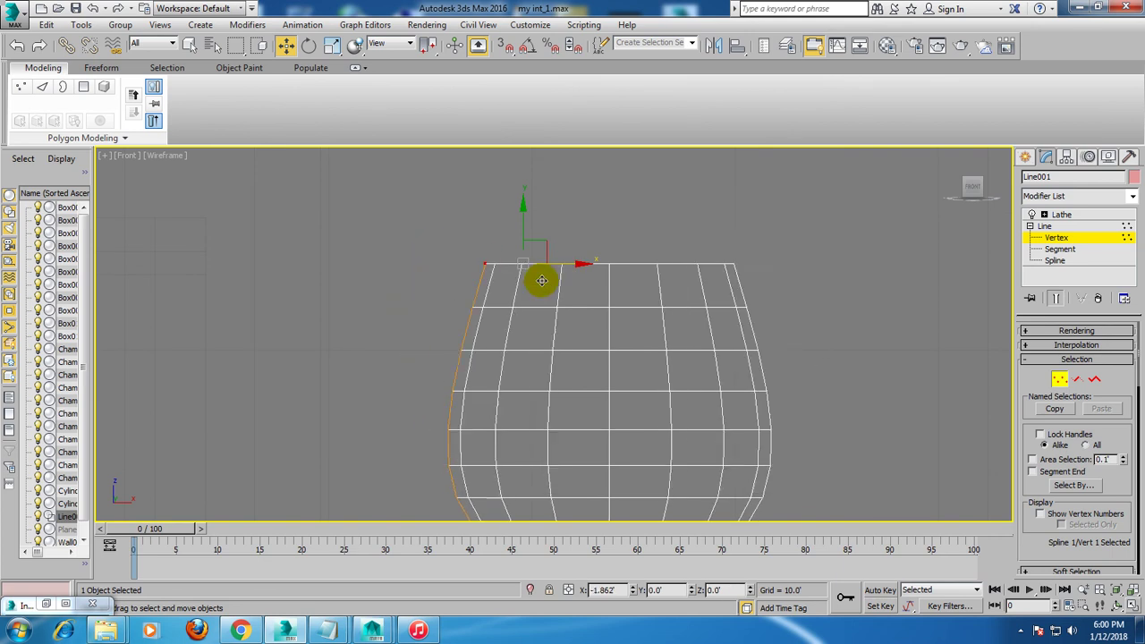
middle_drag(691, 360, 700, 268)
key(alt+w)
click(746, 403)
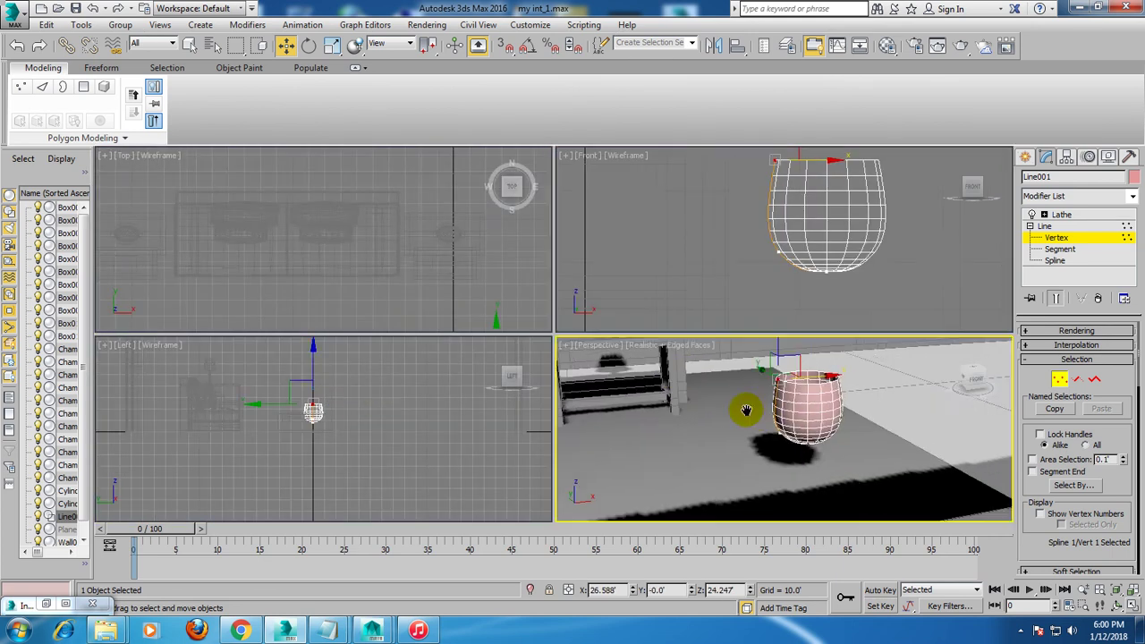
key(alt+w)
scroll(750, 427, up, 2)
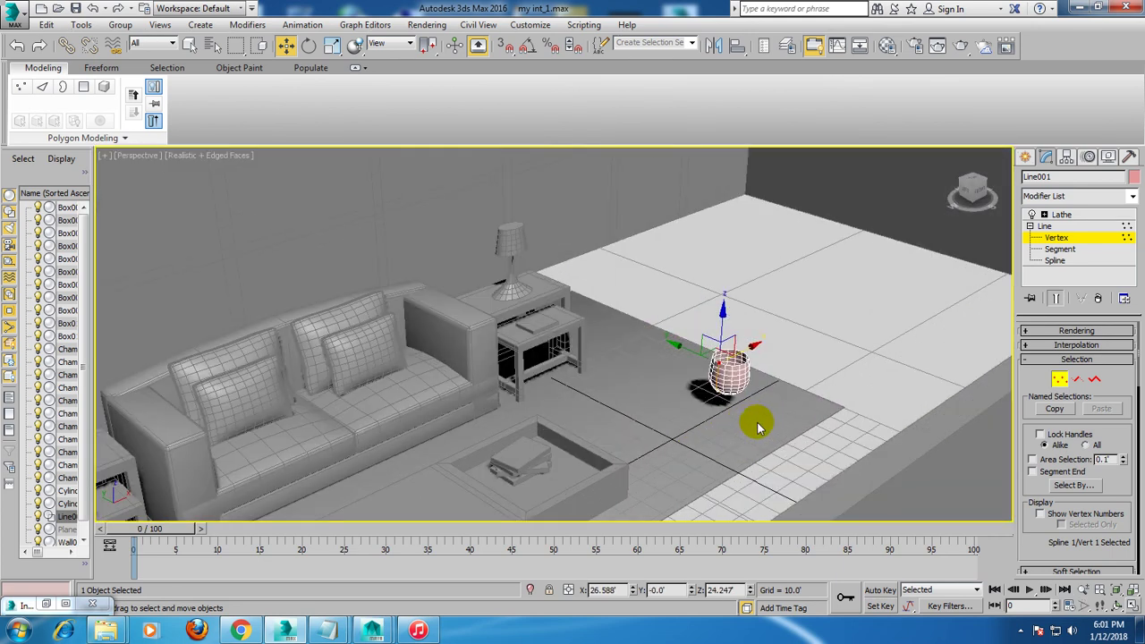
click(1076, 231)
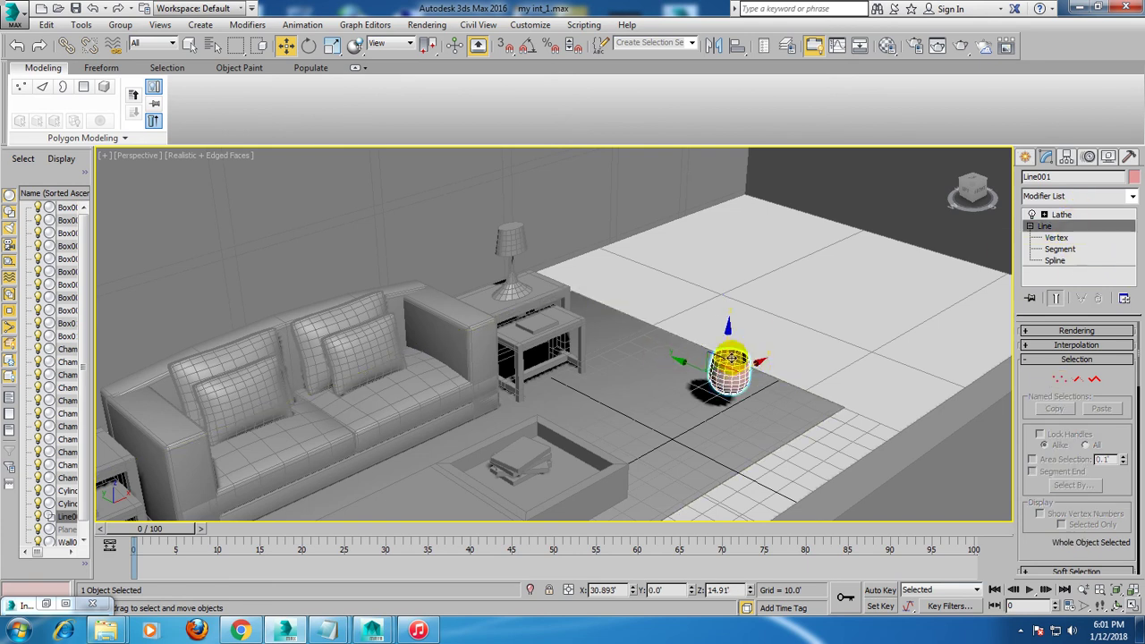
Convert the bowl to Editable Poly and give it a Shell with 0.51' outer amount.
right_click(732, 358)
click(836, 513)
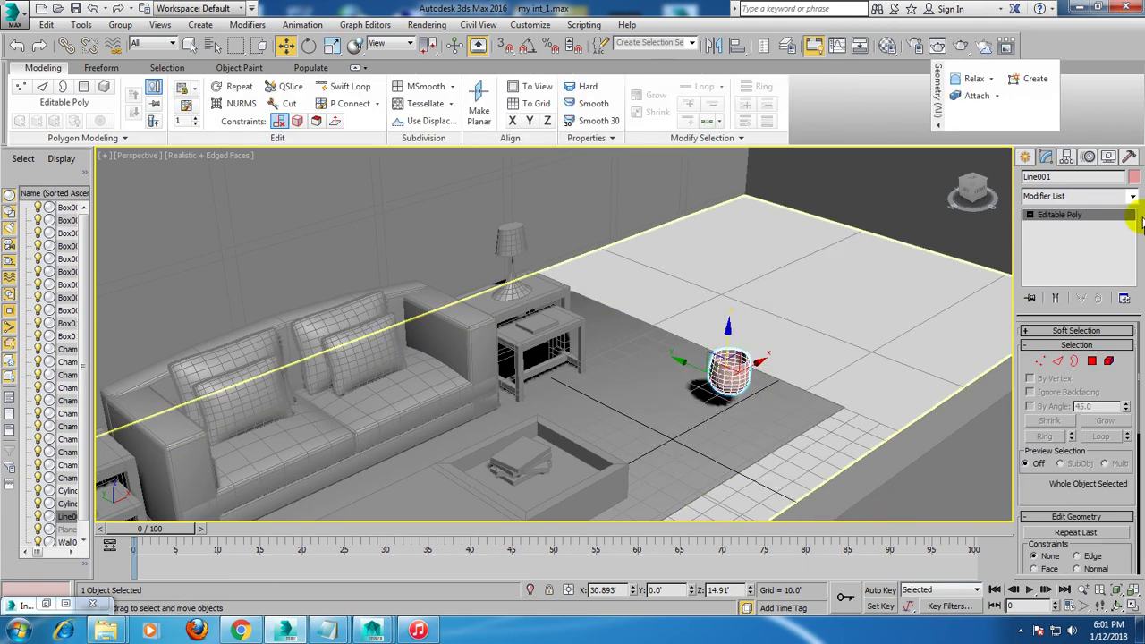
click(1133, 196)
scroll(1074, 268, down, 3)
click(1056, 254)
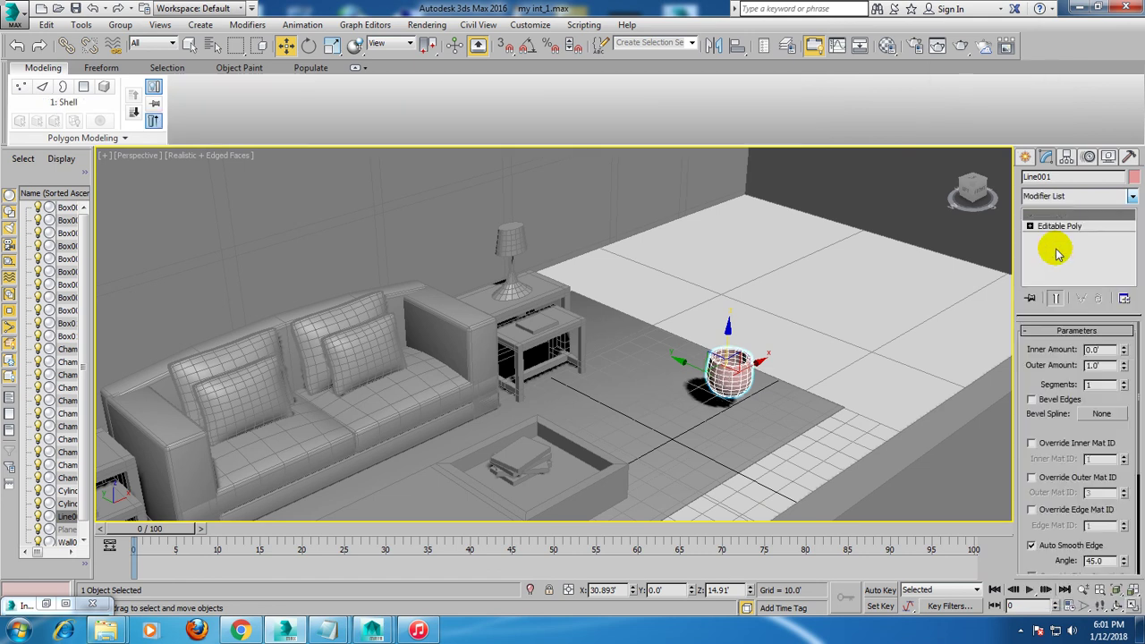
scroll(766, 371, up, 2)
scroll(767, 371, up, 2)
scroll(766, 371, up, 2)
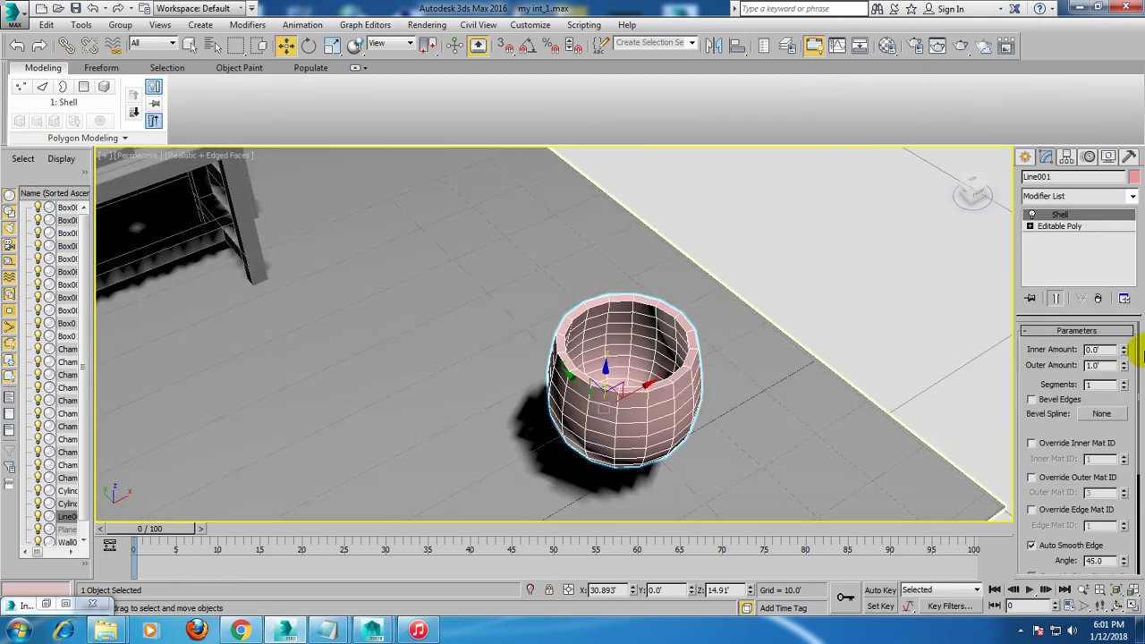
drag(1124, 368, 1124, 394)
scroll(690, 277, down, 3)
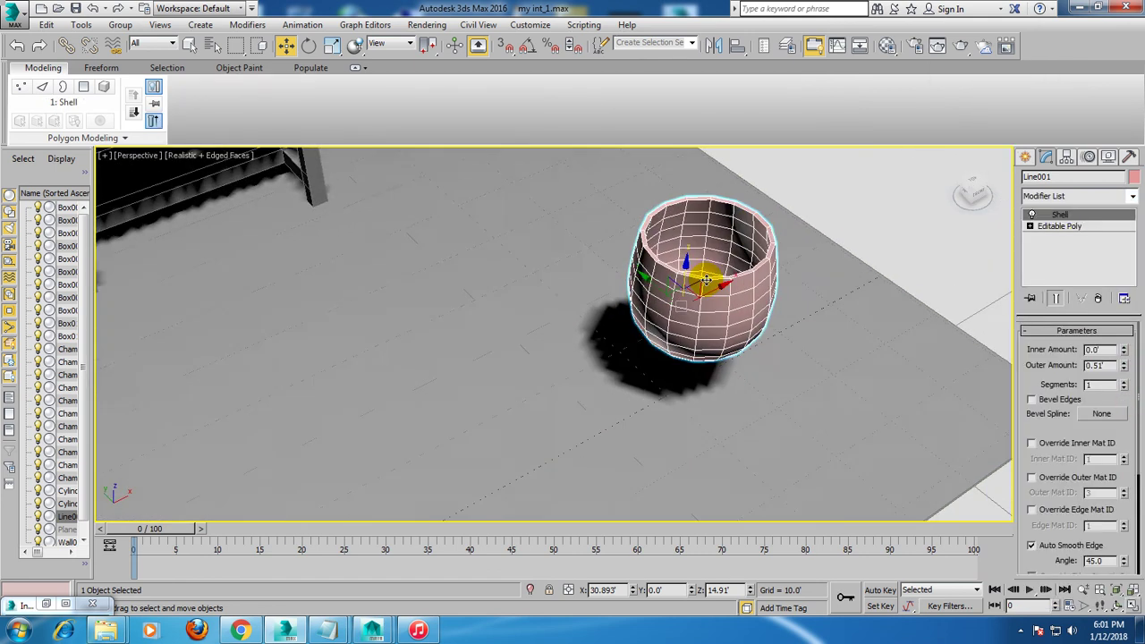
scroll(729, 298, down, 3)
Move the bowl off the rug and up onto the coffee table beside the books.
key(r)
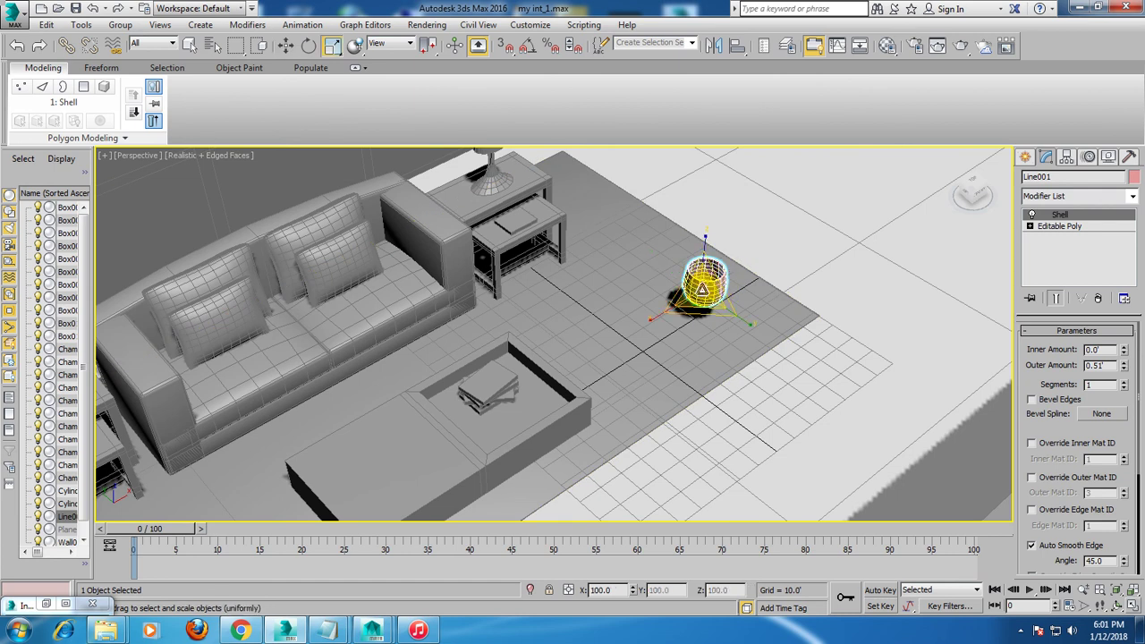
key(w)
drag(707, 257, 507, 379)
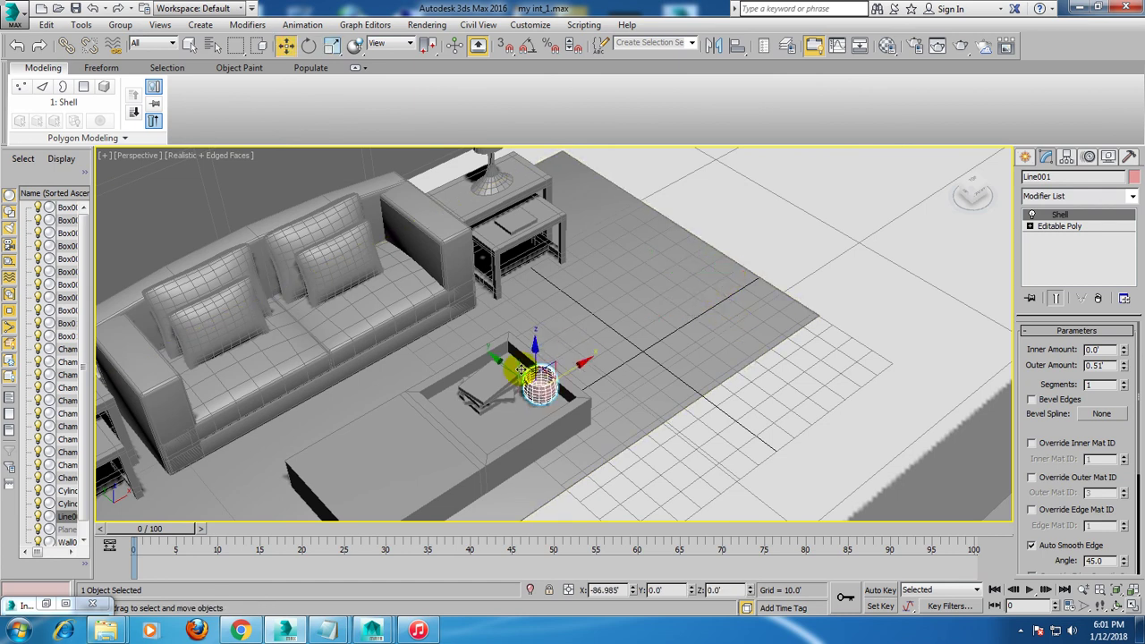
key(z)
alt+middle_drag(621, 330, 631, 304)
mouse_move(632, 304)
mouse_down()
mouse_move(565, 309)
mouse_move(702, 329)
mouse_up()
alt+middle_drag(702, 329, 698, 327)
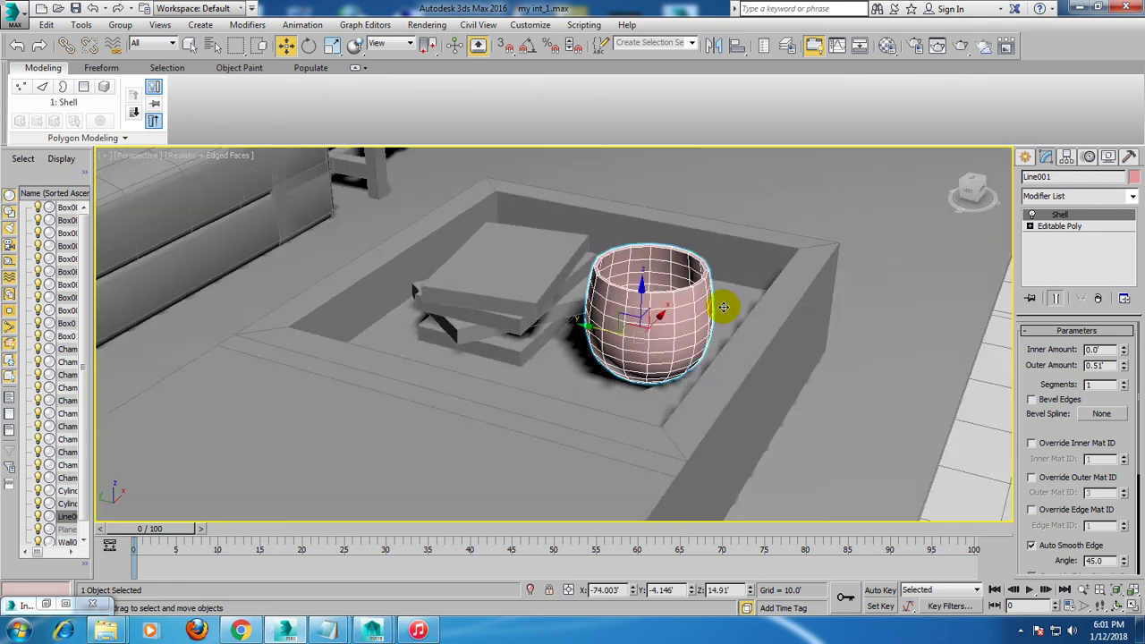
Lower the bowl so it rests on the coffee tabletop.
scroll(693, 339, up, 5)
scroll(694, 338, down, 8)
alt+middle_drag(626, 281, 606, 350)
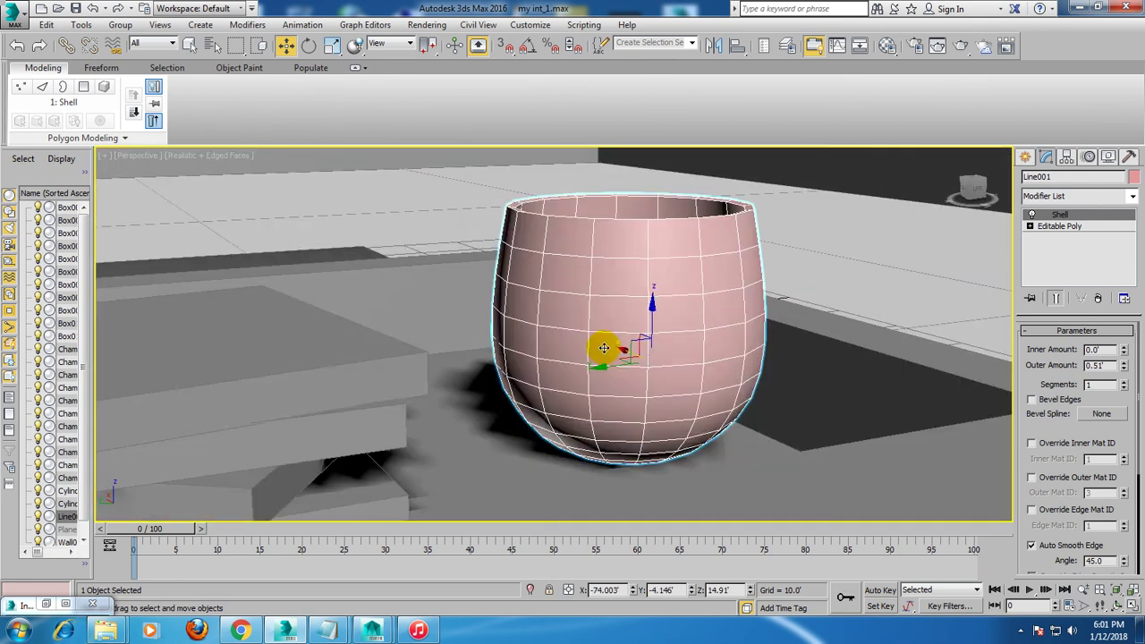
scroll(653, 328, up, 2)
drag(659, 319, 672, 335)
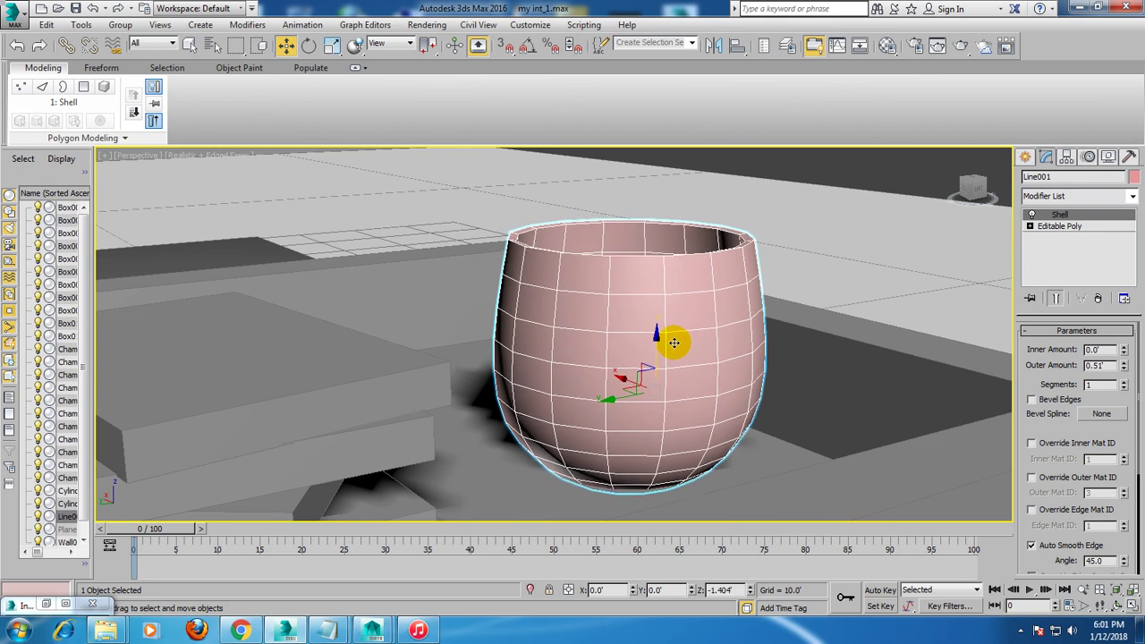
scroll(671, 336, down, 5)
alt+middle_drag(670, 357, 580, 360)
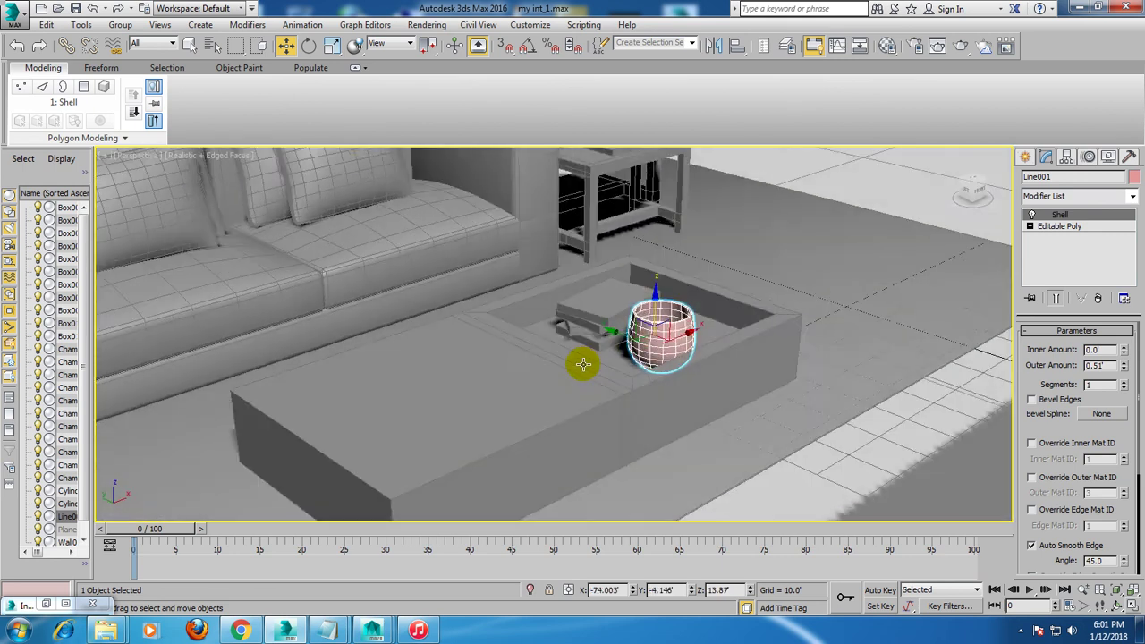
Check the bowl's placement from higher and lower room views, then bring Notepad forward.
key(r)
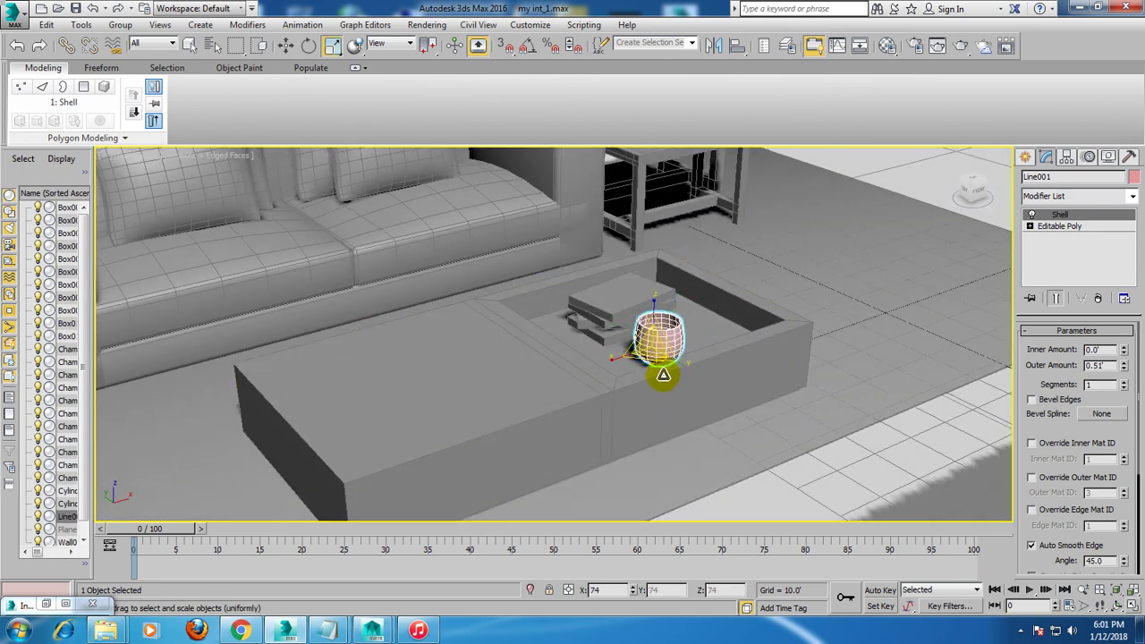
scroll(659, 371, down, 5)
alt+middle_drag(665, 350, 734, 359)
key(w)
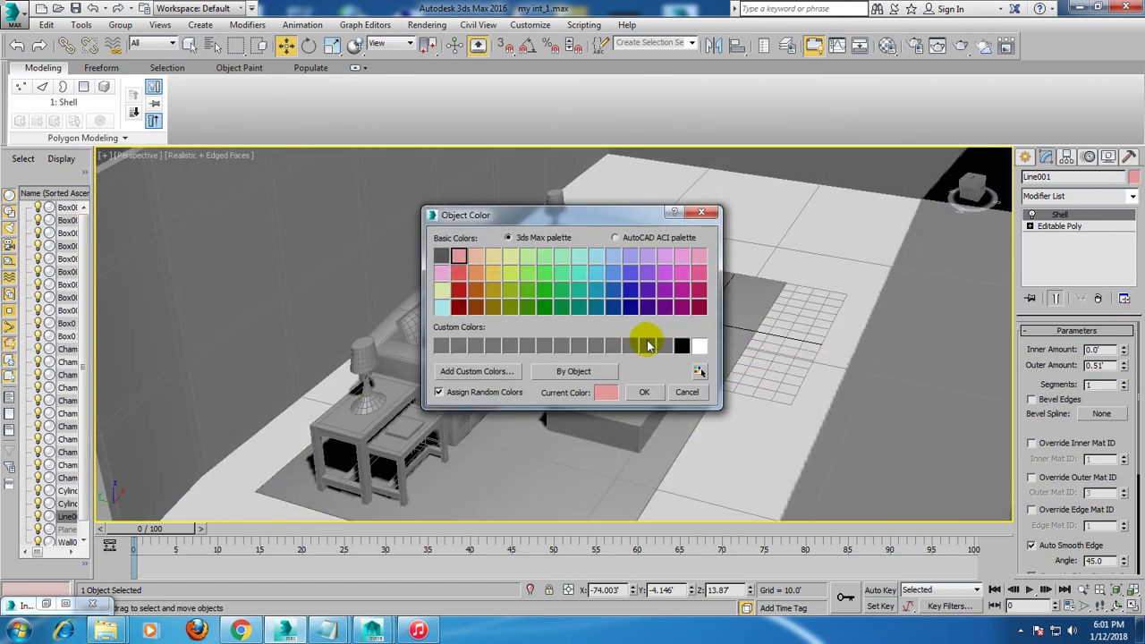
click(646, 393)
mouse_move(647, 389)
alt+middle_down()
mouse_move(648, 377)
mouse_move(683, 381)
alt+middle_up()
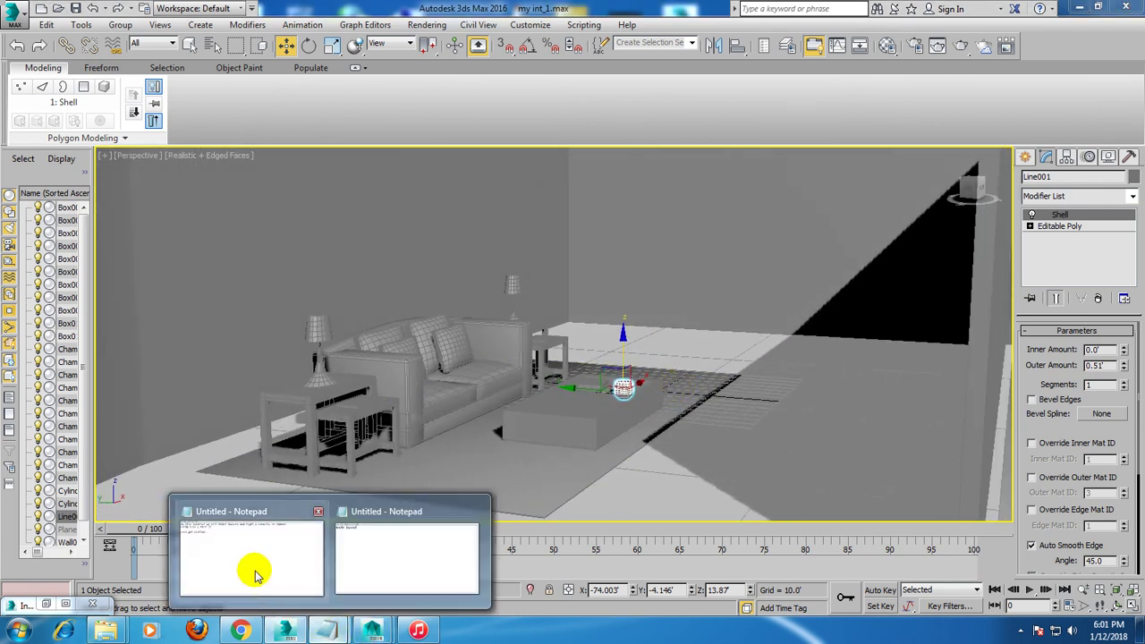
mouse_move(329, 631)
click(254, 569)
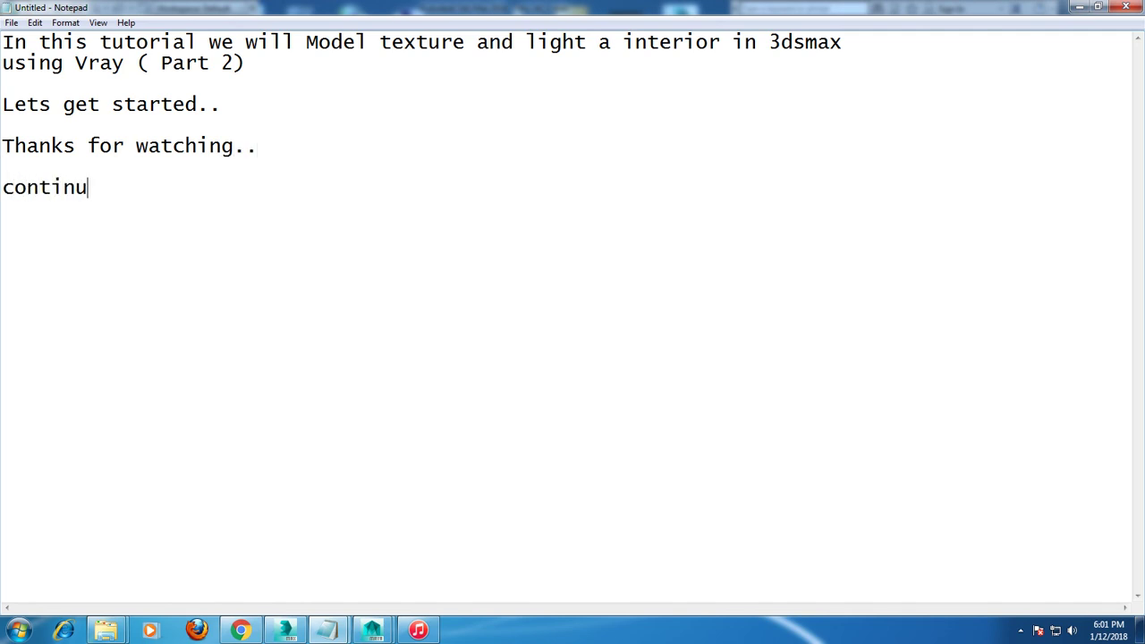
text(continue to part 3)
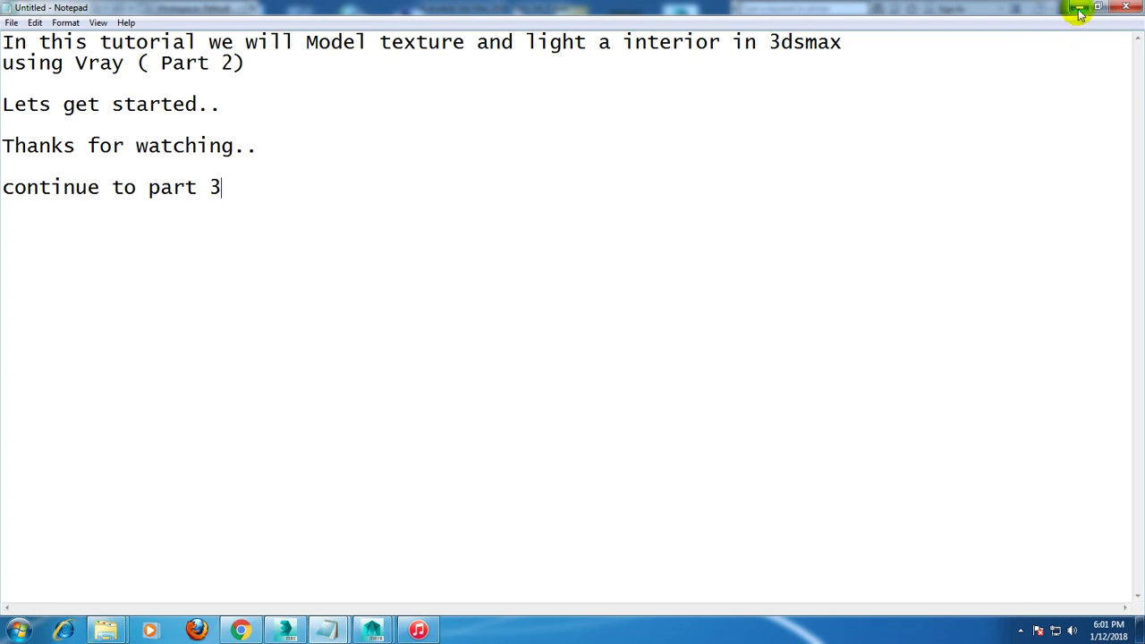
Minimize Notepad to show the 3ds Max living-room scene again.
click(1080, 9)
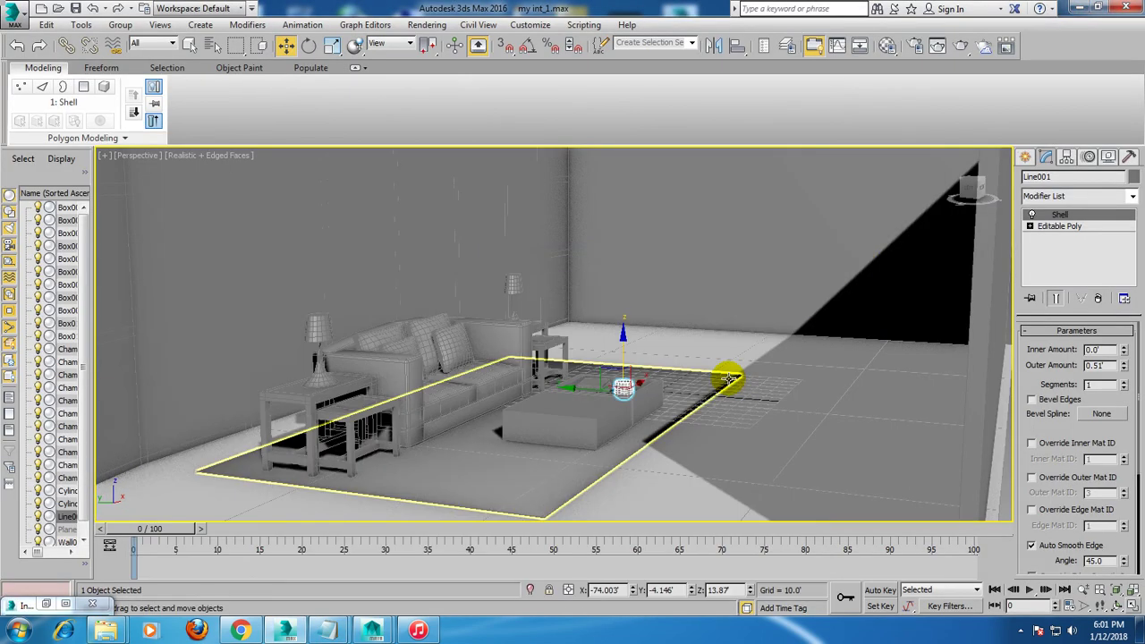